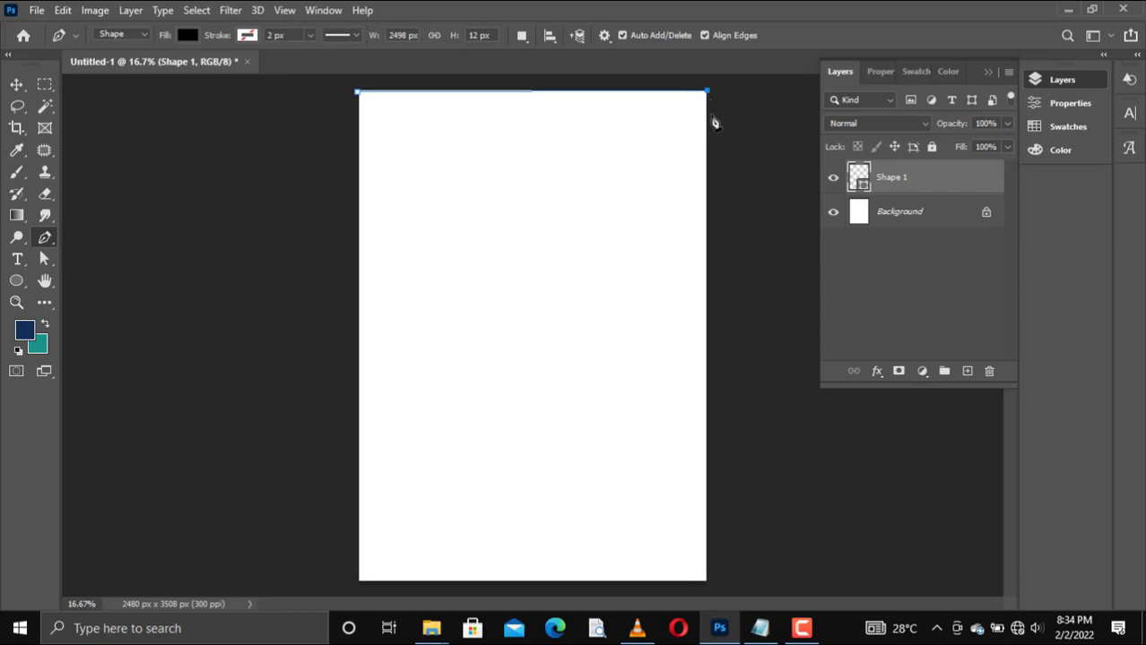
# Step: Complete the black pen shape across the top of the page with a slanted lower edge, about 2498 px wide and 1157 px high
pyautogui.click(705, 254)
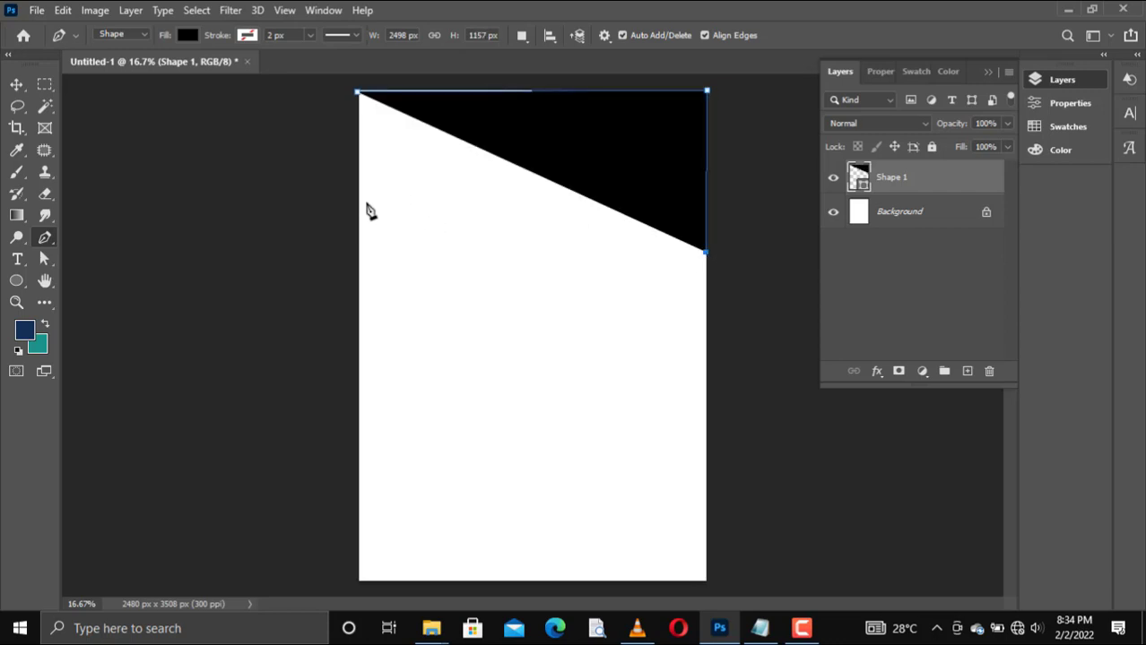
pyautogui.click(359, 156)
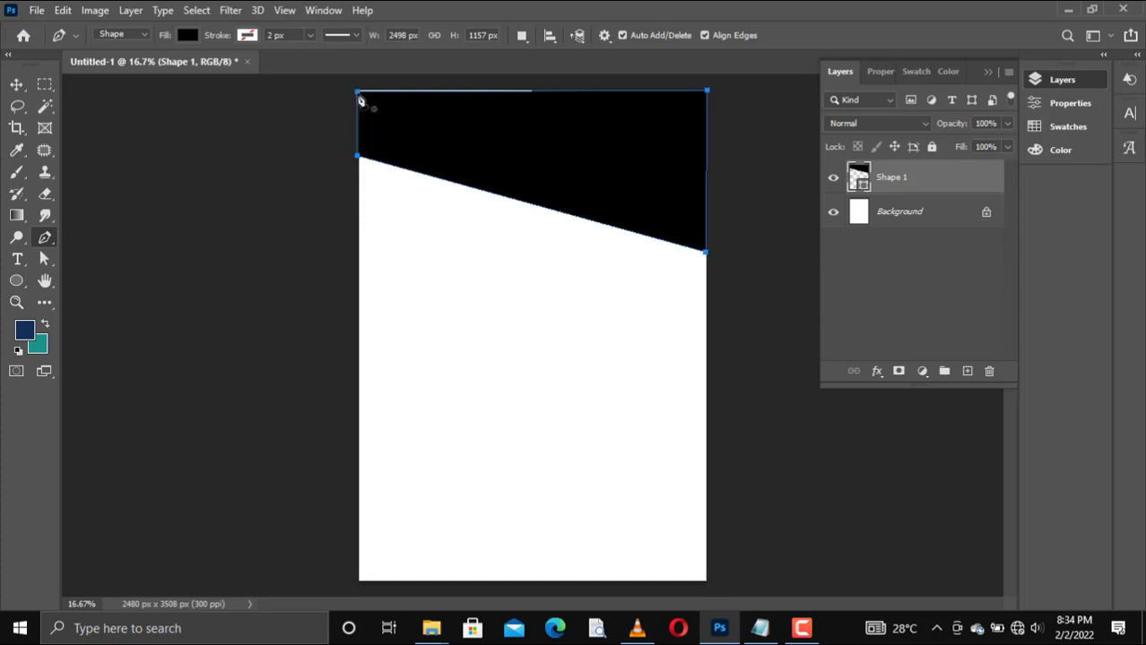
pyautogui.moveTo(358, 92); pyautogui.dragTo(357, 84)
pyautogui.press('Return')
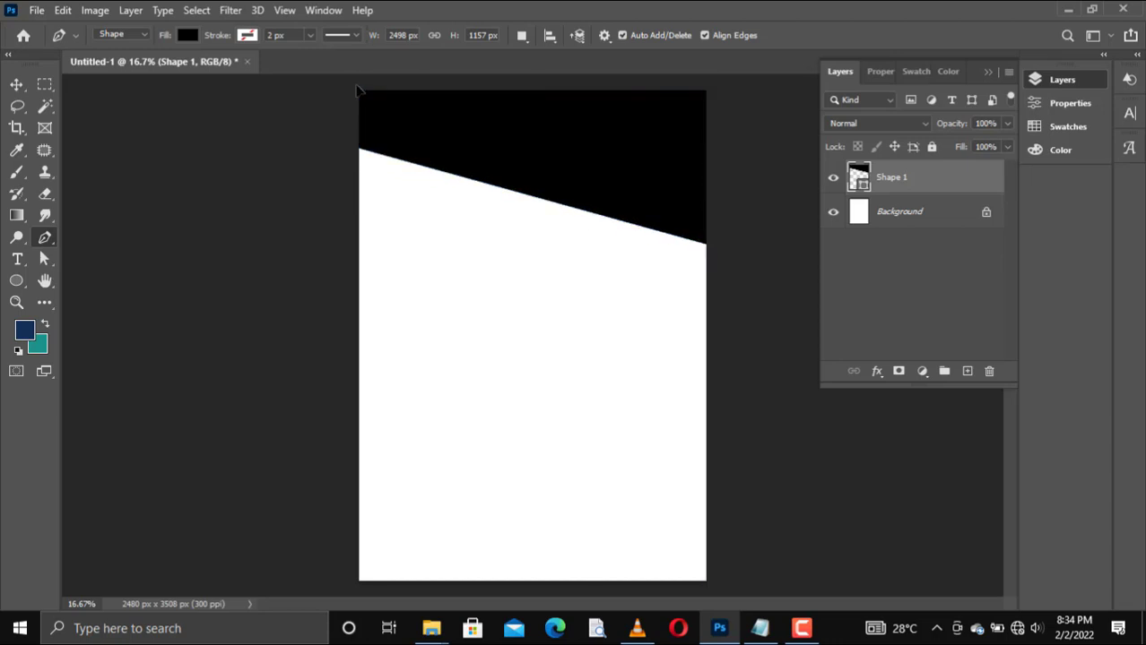
pyautogui.rightClick(42, 238)
pyautogui.click(117, 270)
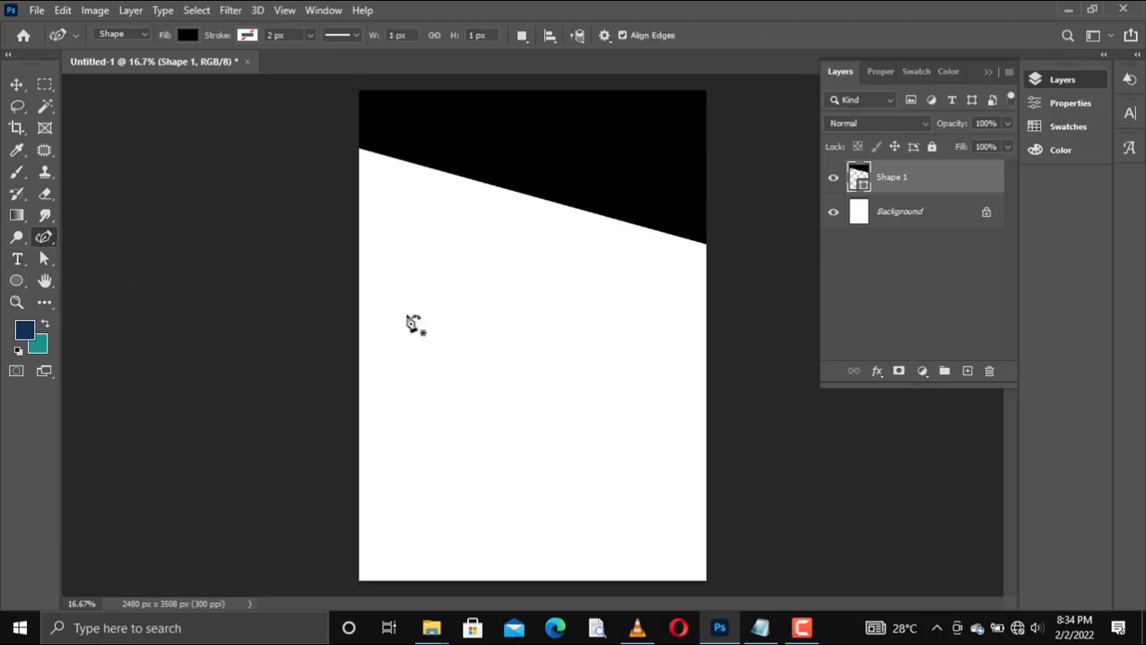
pyautogui.click(458, 184)
pyautogui.hotkey('ctrl', 'z')
pyautogui.rightClick(46, 239)
pyautogui.click(93, 239)
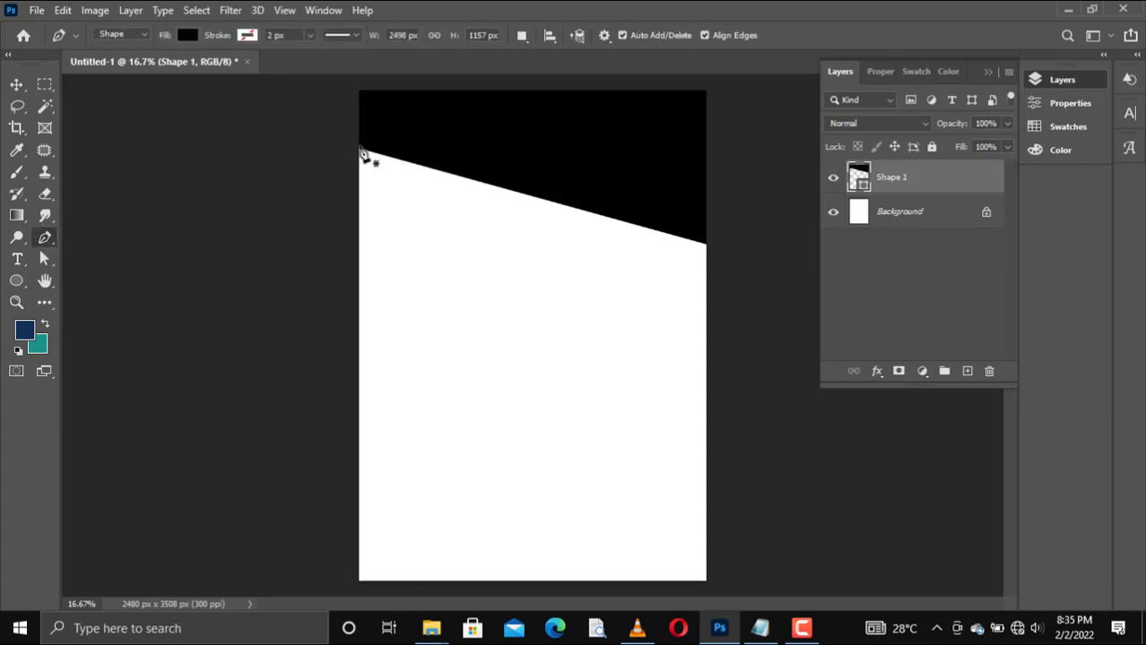
# Step: Bend the black shape's slanted lower edge into an S-shaped wave by adding and shifting two points with the Curvature Pen tool
pyautogui.rightClick(54, 242)
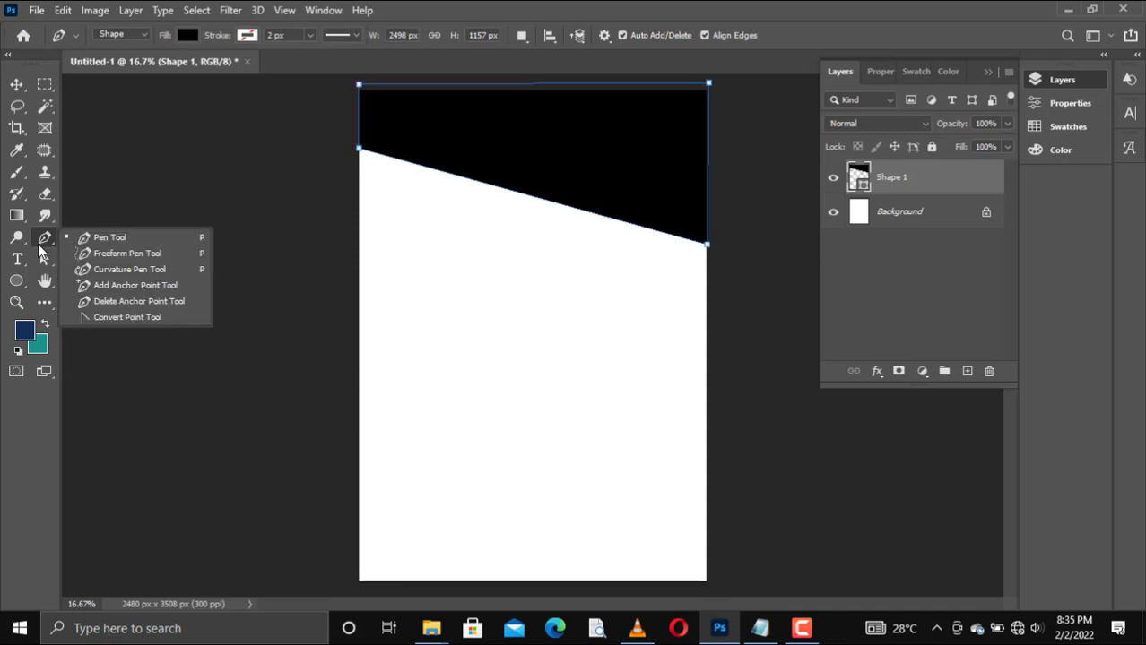
pyautogui.click(116, 263)
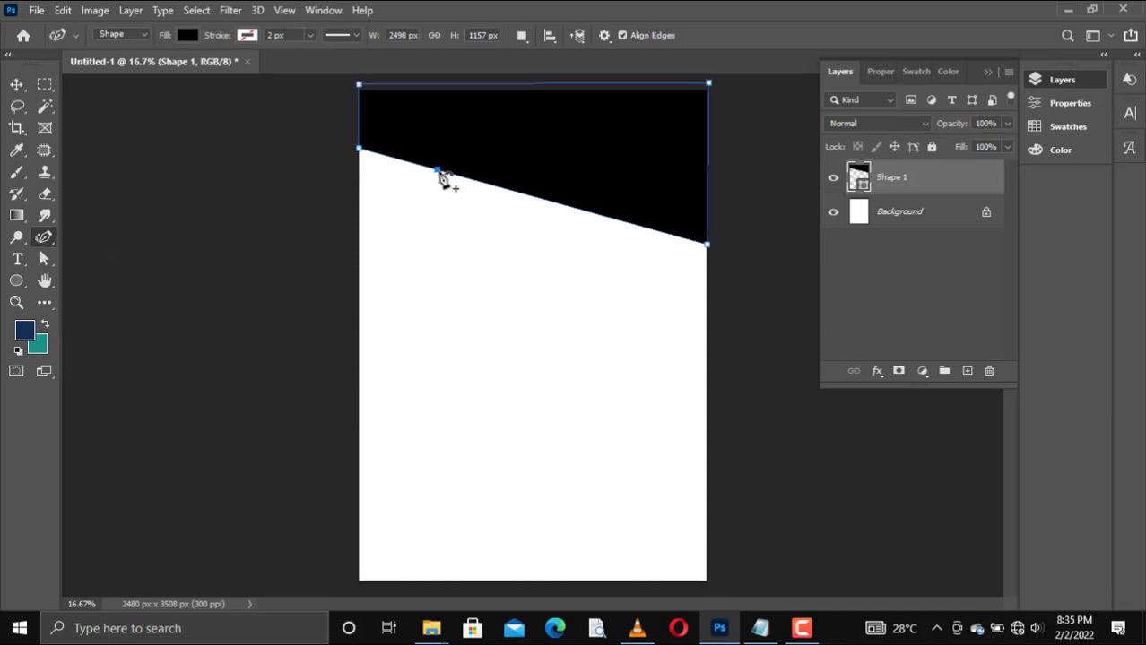
pyautogui.moveTo(434, 172); pyautogui.dragTo(434, 215)
pyautogui.click(582, 259)
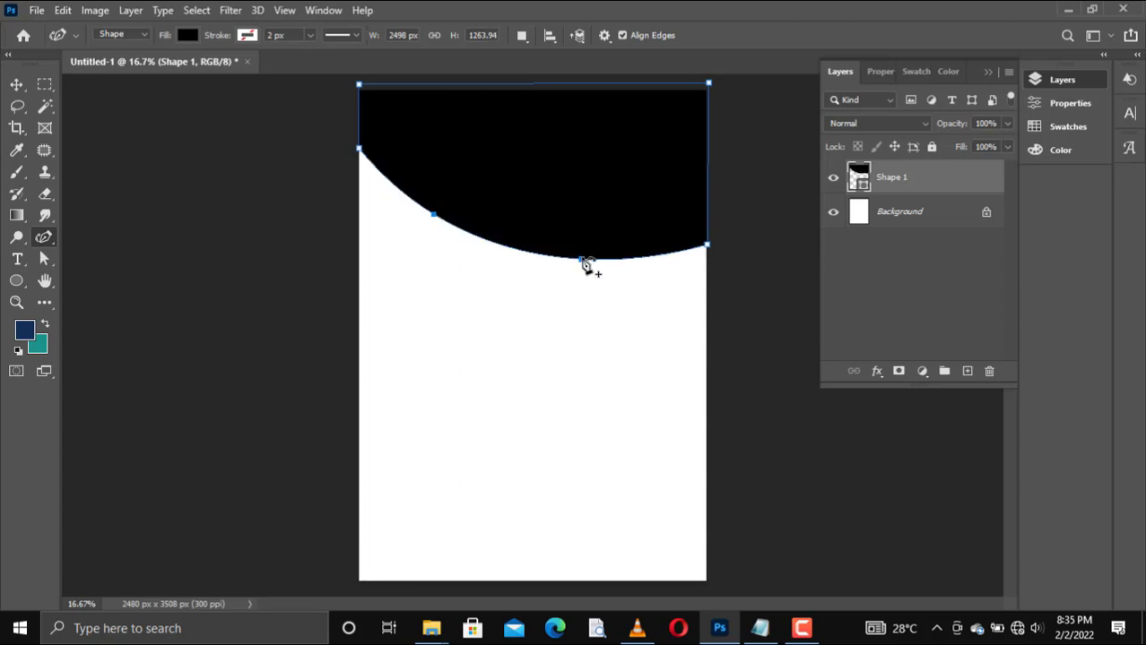
pyautogui.moveTo(583, 262); pyautogui.dragTo(611, 205)
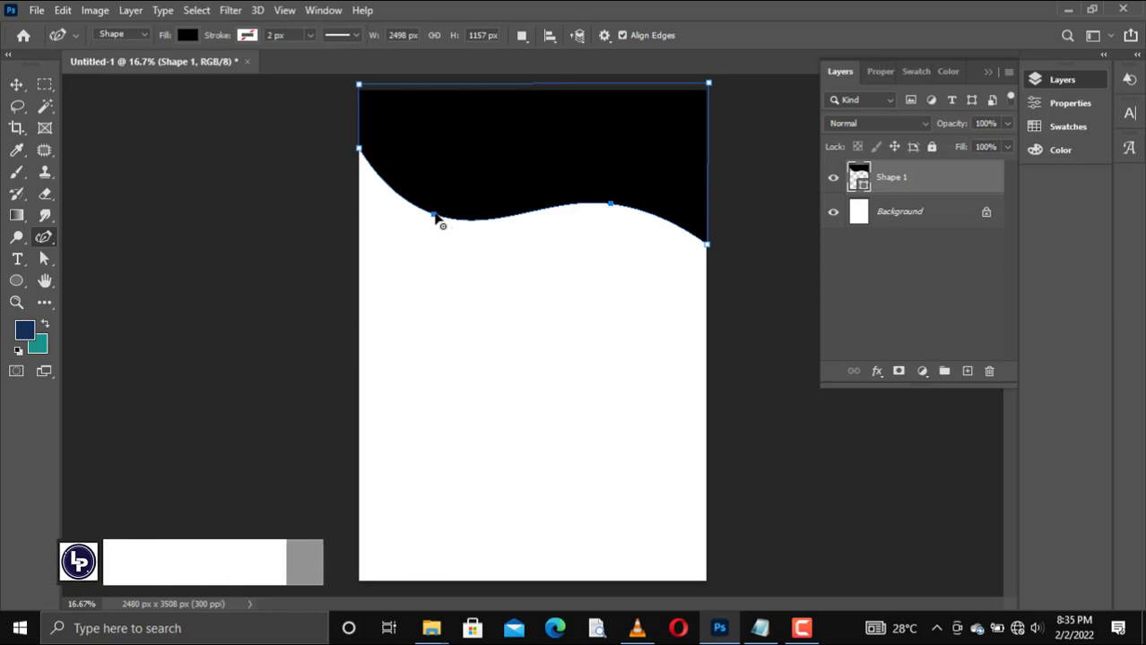
# Step: Raise the wave's left end, adjust the neighbouring curve point, and lower its right end so the shape is about 1511 px high
pyautogui.moveTo(435, 218); pyautogui.dragTo(407, 221)
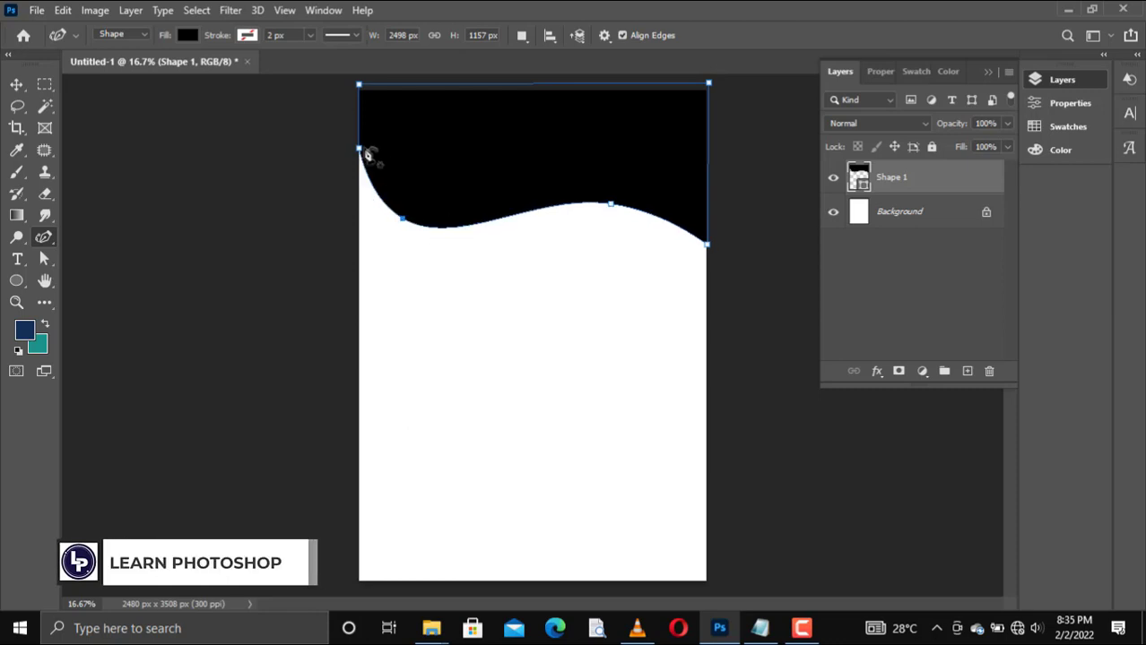
pyautogui.moveTo(360, 150); pyautogui.dragTo(359, 117)
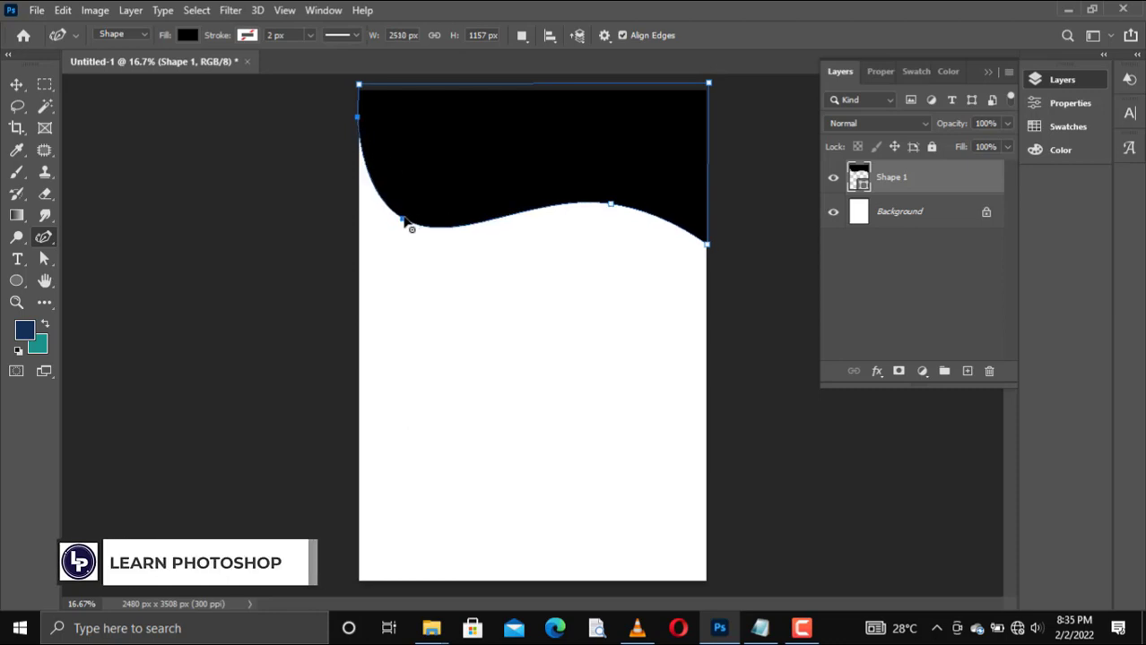
pyautogui.moveTo(405, 222); pyautogui.dragTo(417, 206)
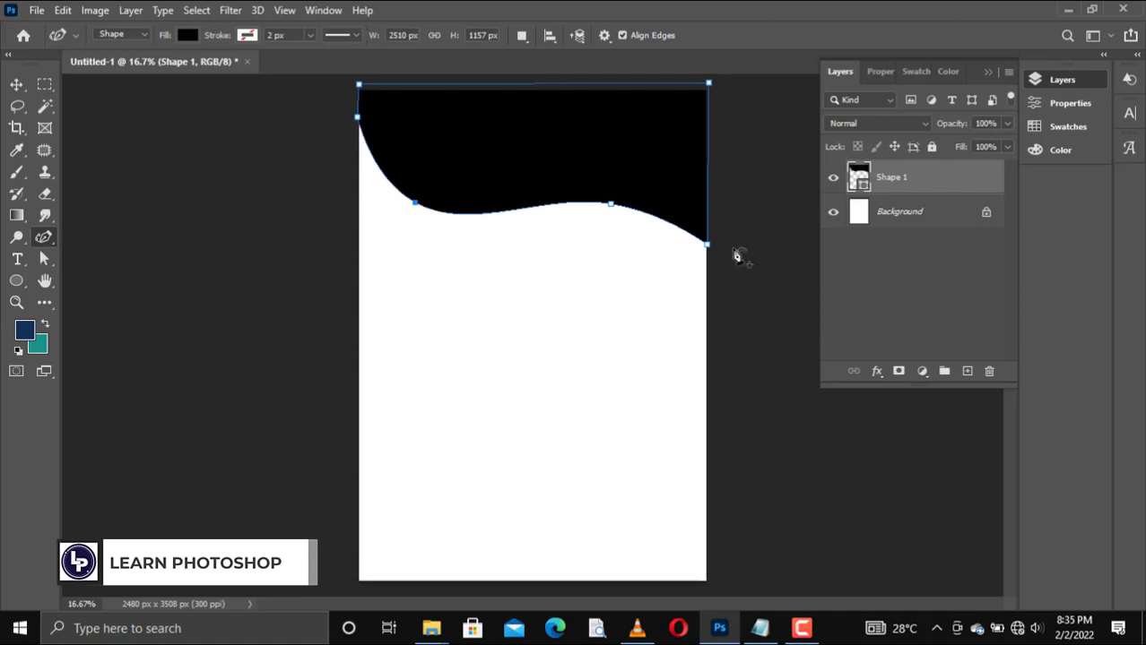
pyautogui.moveTo(708, 245); pyautogui.dragTo(705, 297)
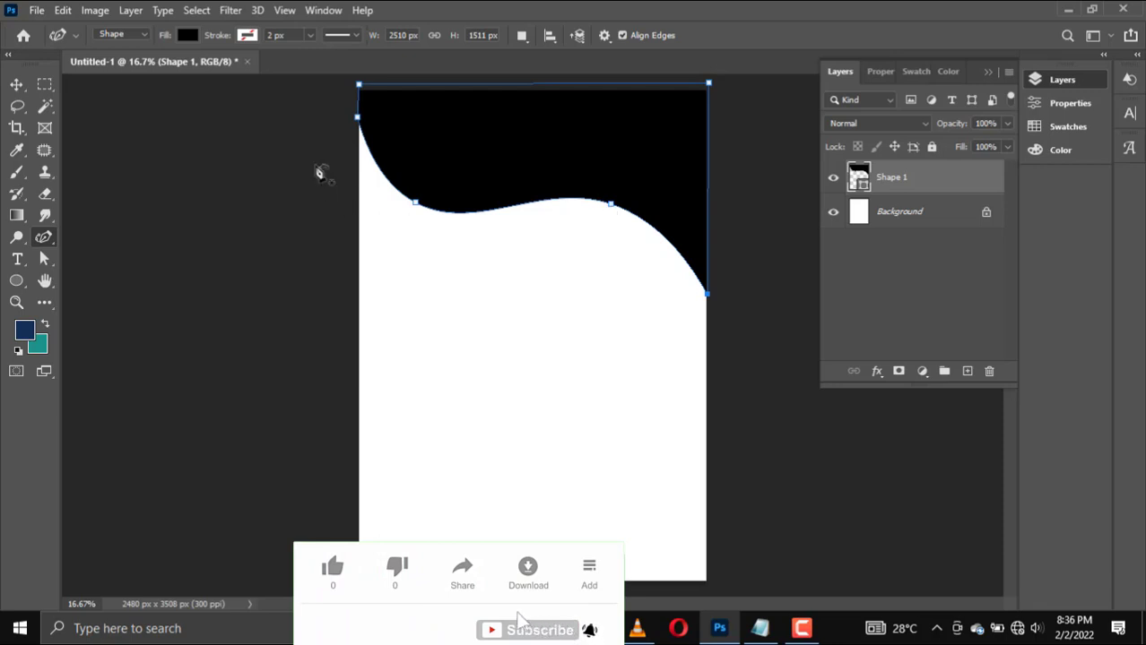
# Step: Fine-tune the wave by shifting its two inner anchor points slightly downward, and finish editing the path
pyautogui.moveTo(416, 204); pyautogui.dragTo(407, 207)
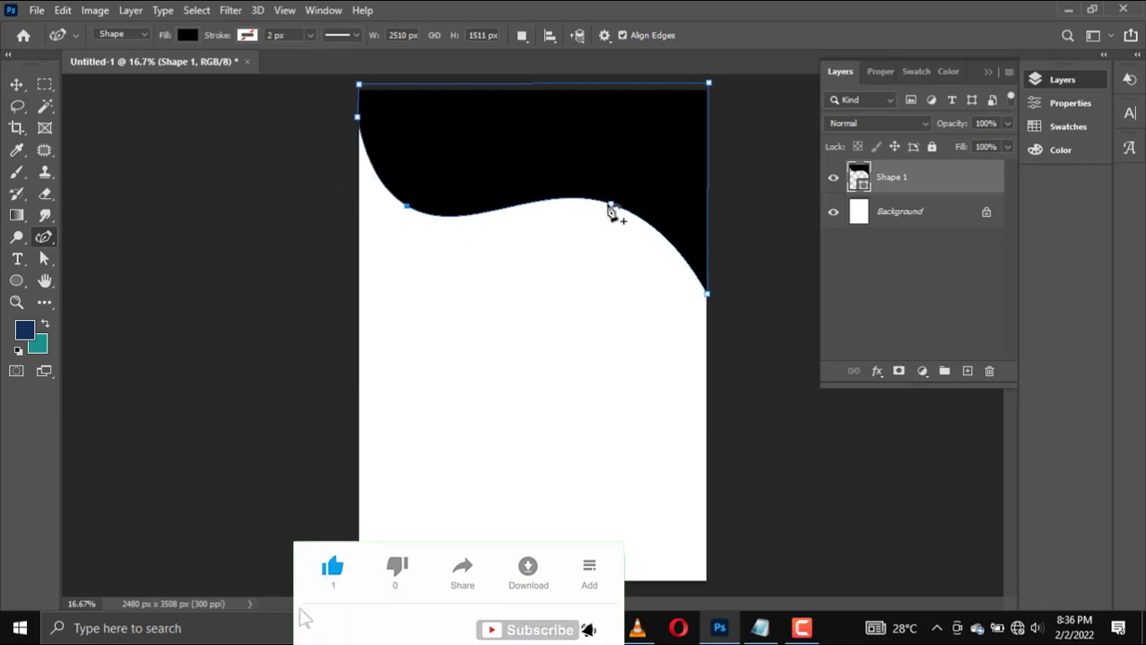
pyautogui.moveTo(610, 205); pyautogui.dragTo(613, 213)
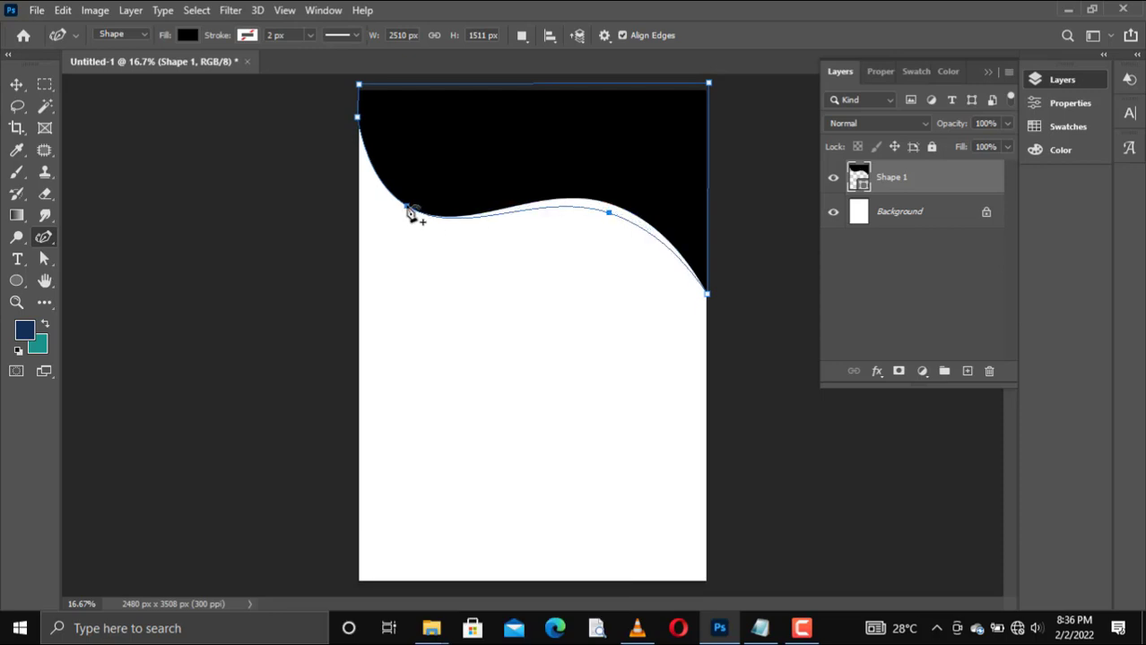
pyautogui.moveTo(409, 209); pyautogui.dragTo(408, 220)
pyautogui.press('Return')
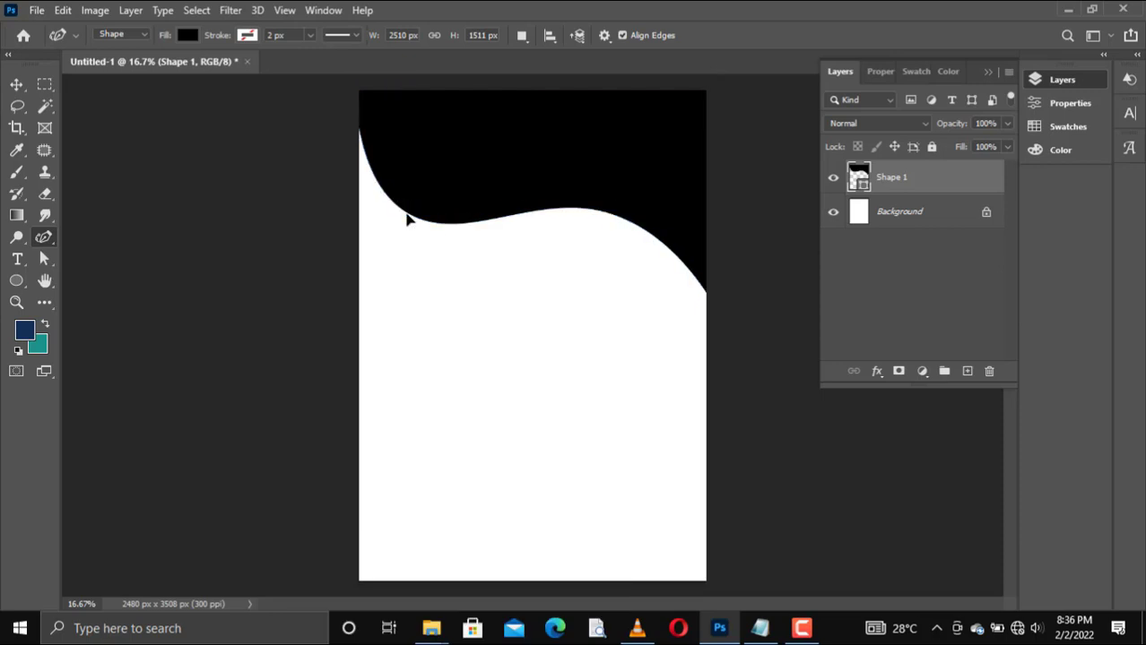
# Step: Place the spring roll photo with the pink flowers from the desktop's New folder (2) into the document
pyautogui.moveTo(431, 629)
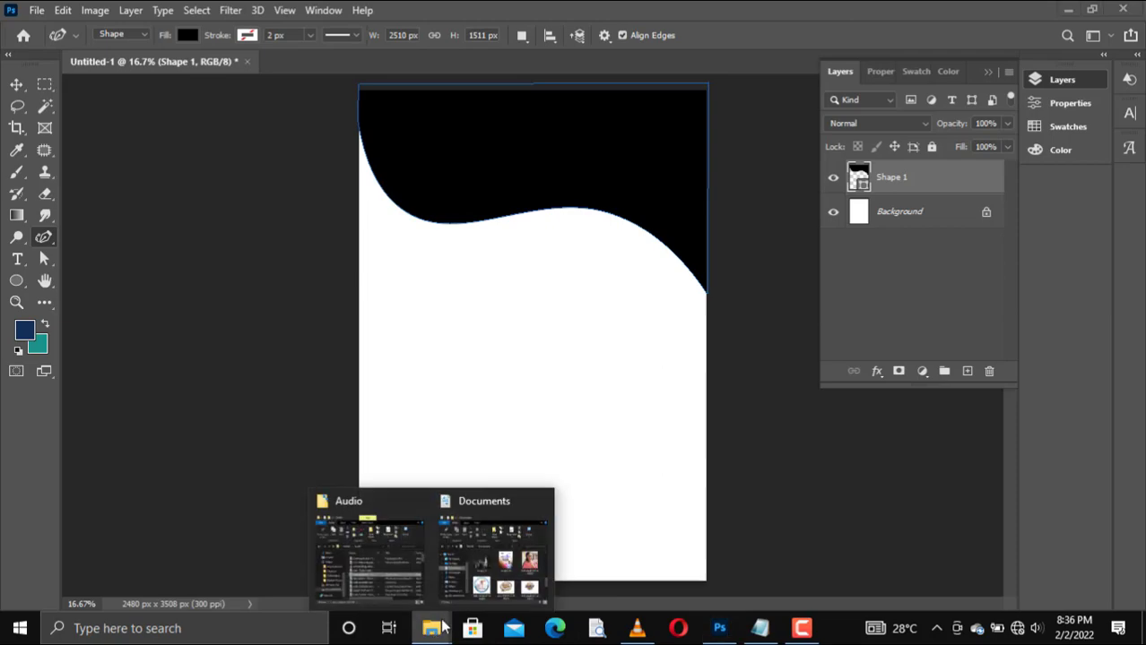
pyautogui.click(493, 552)
pyautogui.click(638, 110)
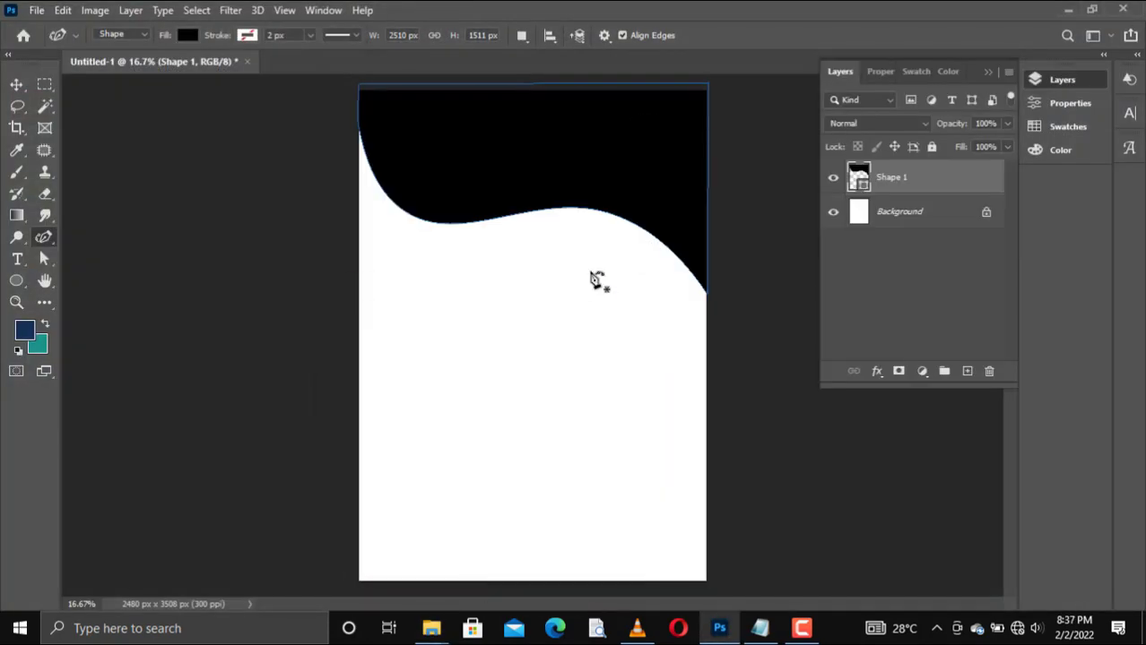
pyautogui.moveTo(431, 629)
pyautogui.click(497, 583)
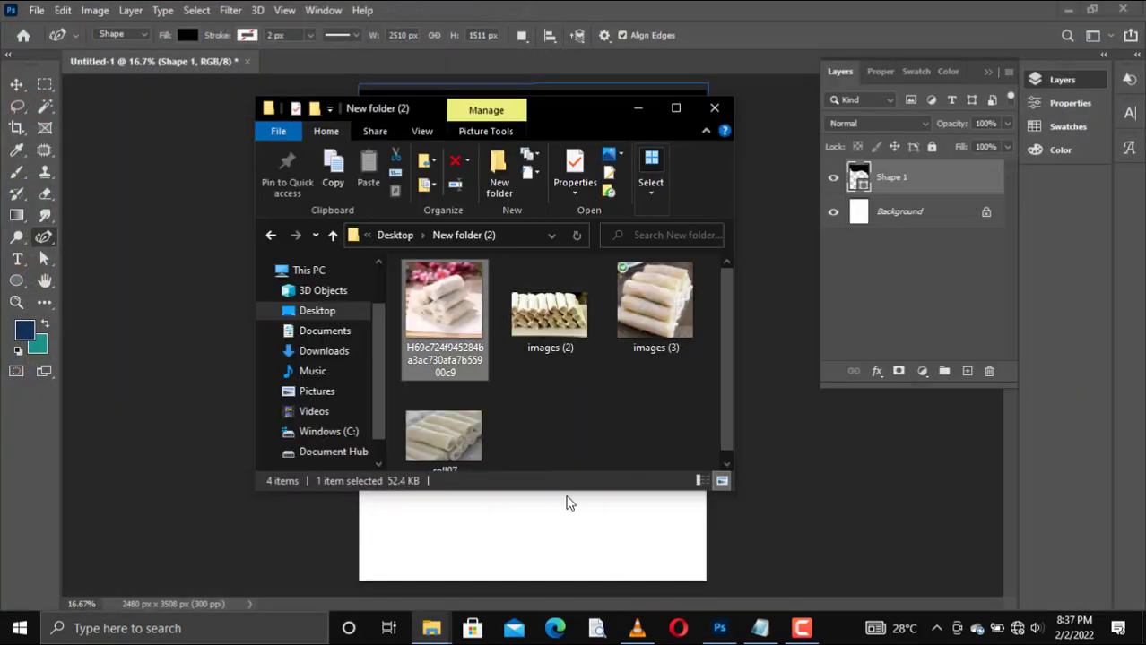
pyautogui.click(494, 499)
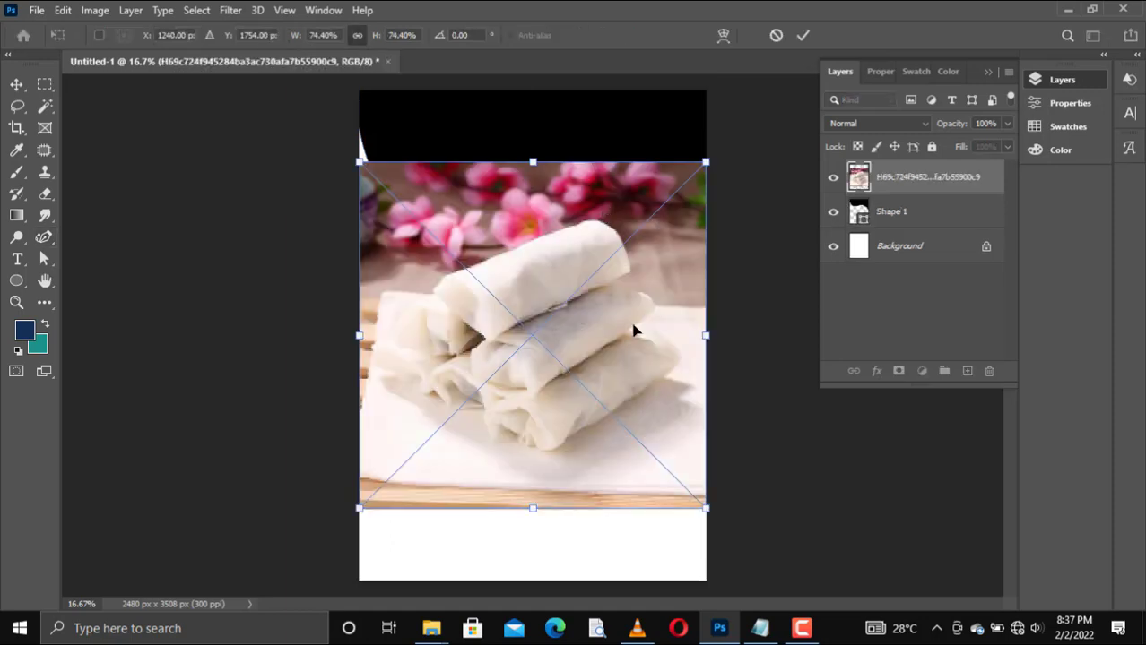
# Step: Move the spring roll photo up over the wave shape and clip it to the Shape 1 layer
pyautogui.moveTo(634, 327); pyautogui.dragTo(632, 222)
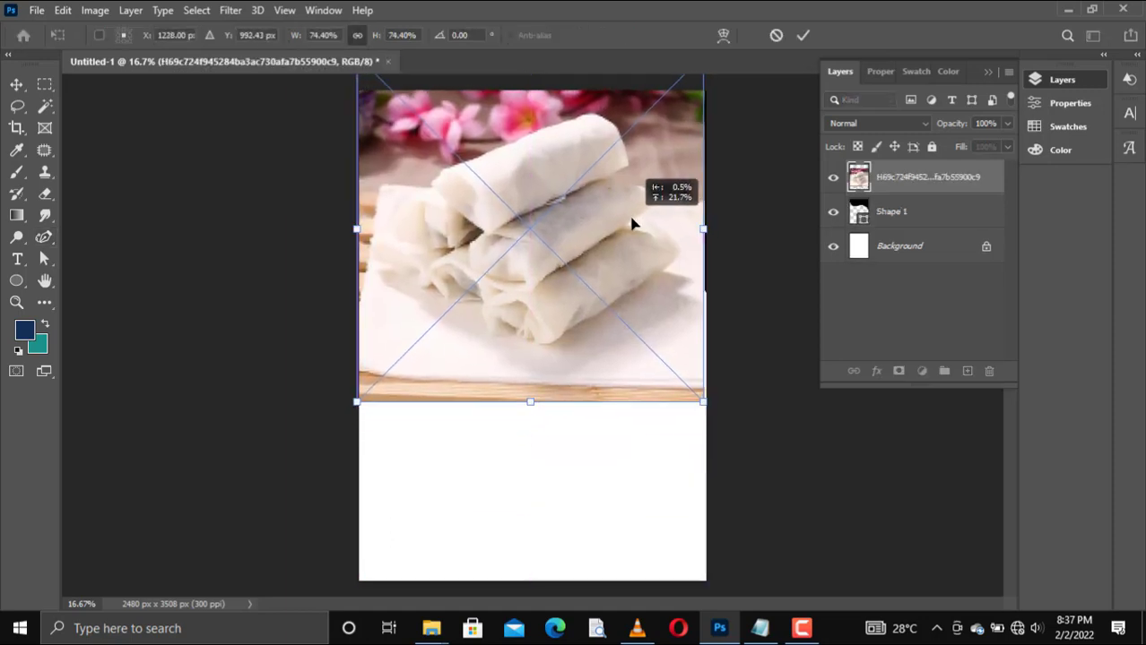
pyautogui.rightClick(955, 179)
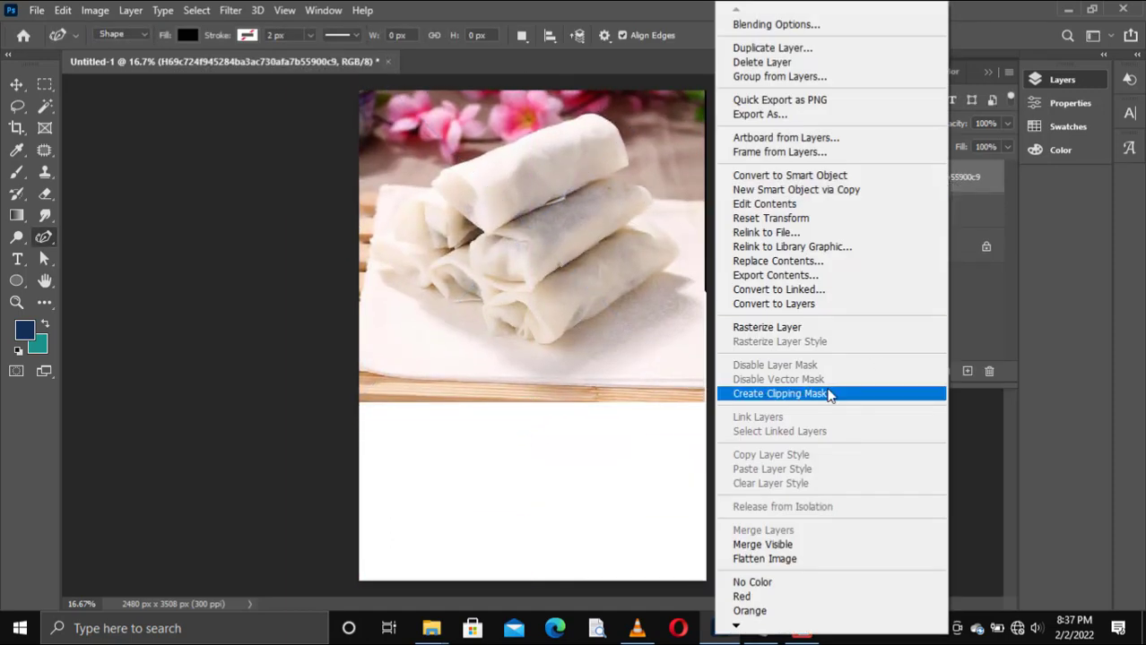
pyautogui.click(833, 392)
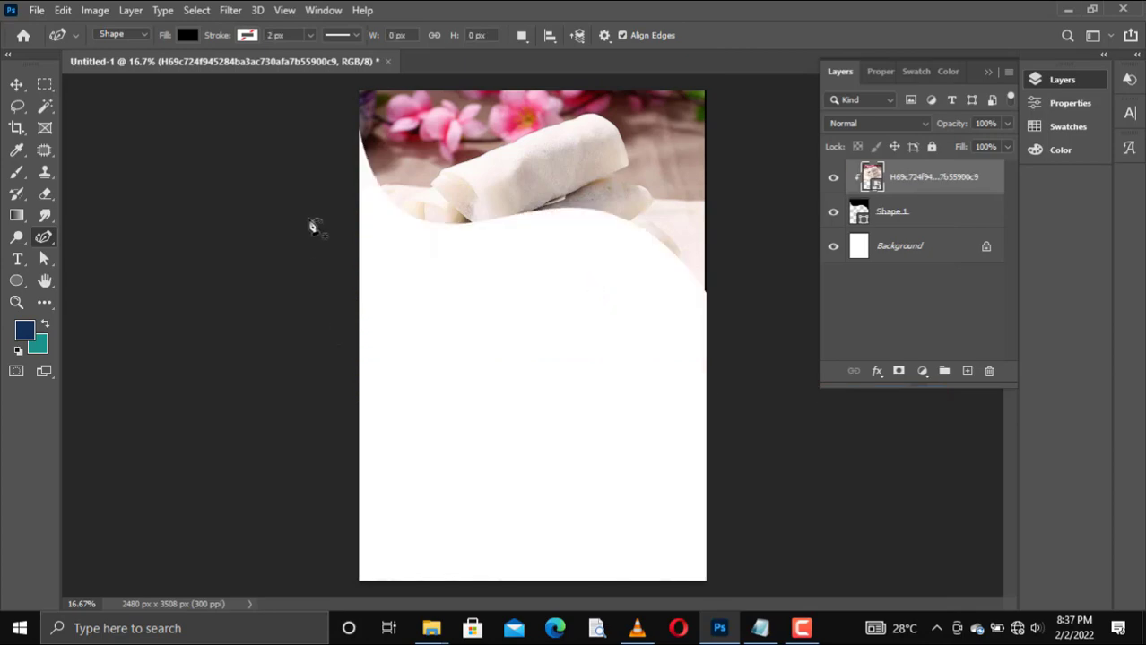
# Step: Draw a circle about 457 px in diameter over the photo's upper-right corner with the Ellipse tool
pyautogui.click(16, 281)
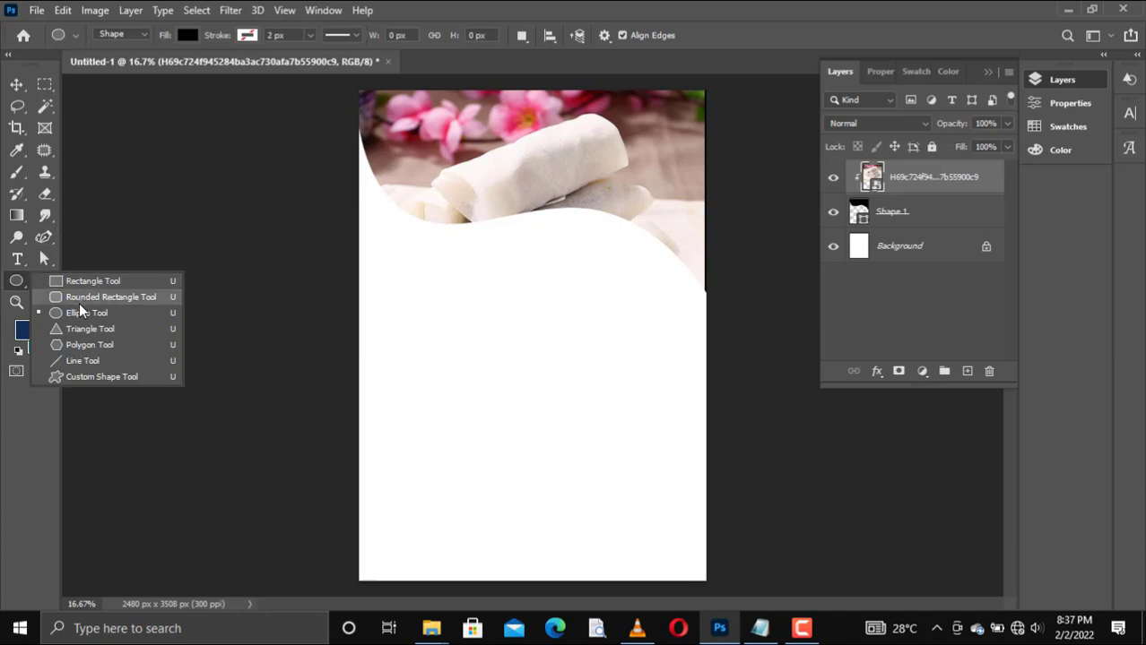
pyautogui.click(72, 309)
pyautogui.moveTo(623, 96); pyautogui.dragTo(686, 161)
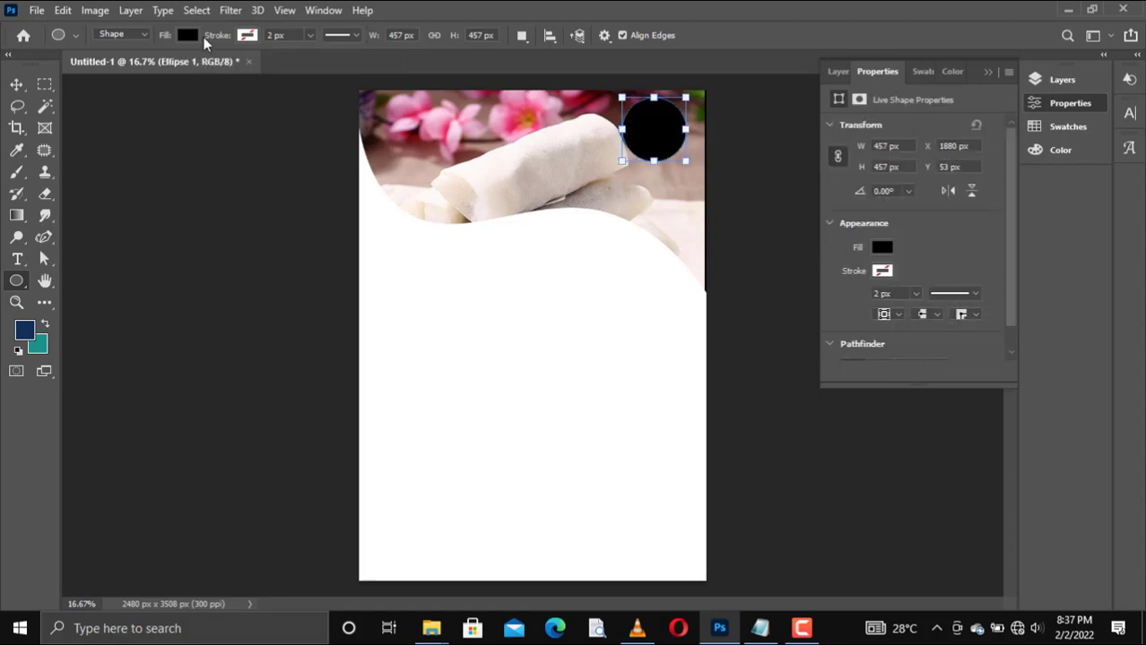
# Step: Give the circle a white fill and a black 4 px stroke, and shift it slightly toward the page's right edge
pyautogui.click(249, 36)
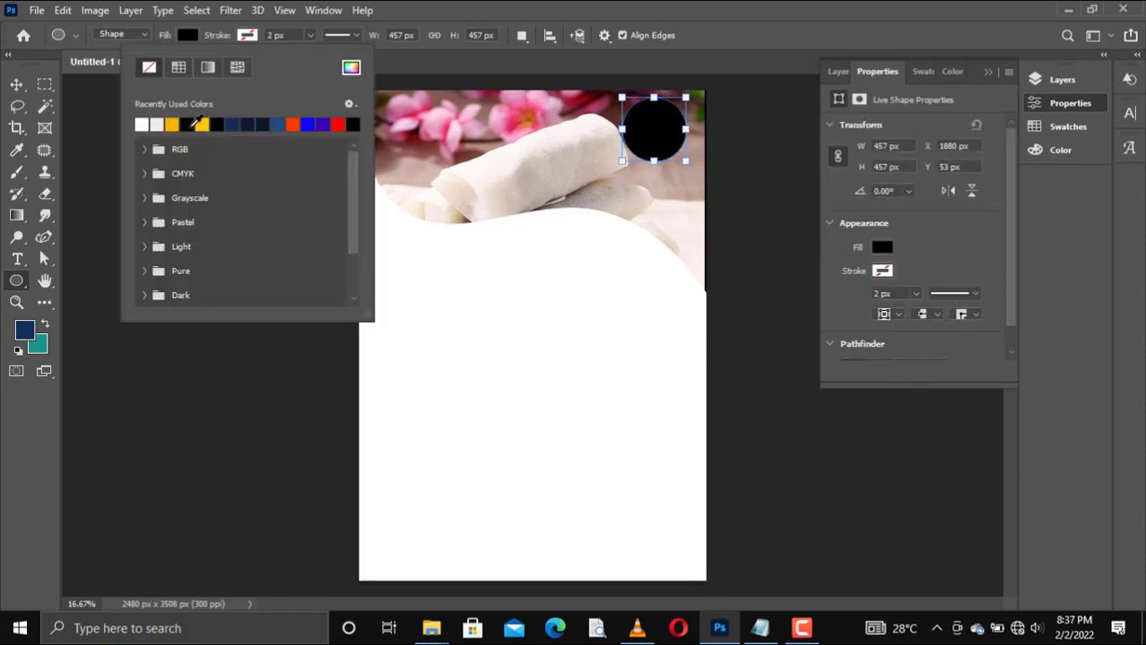
pyautogui.click(190, 123)
pyautogui.click(222, 36)
pyautogui.click(193, 38)
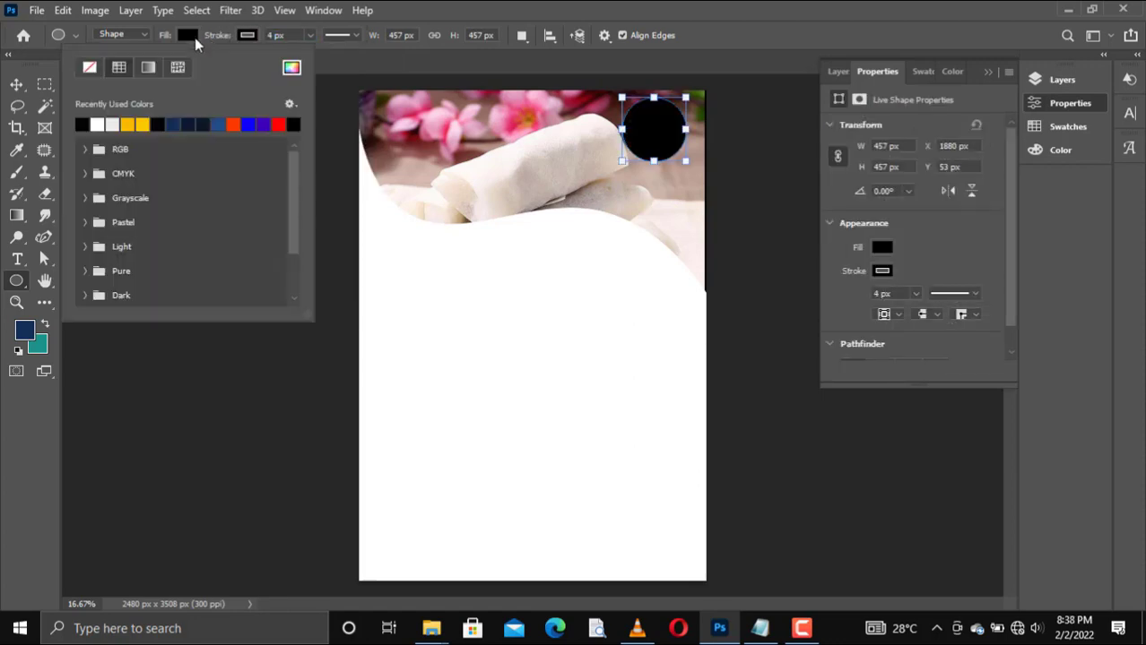
pyautogui.click(97, 124)
pyautogui.click(17, 85)
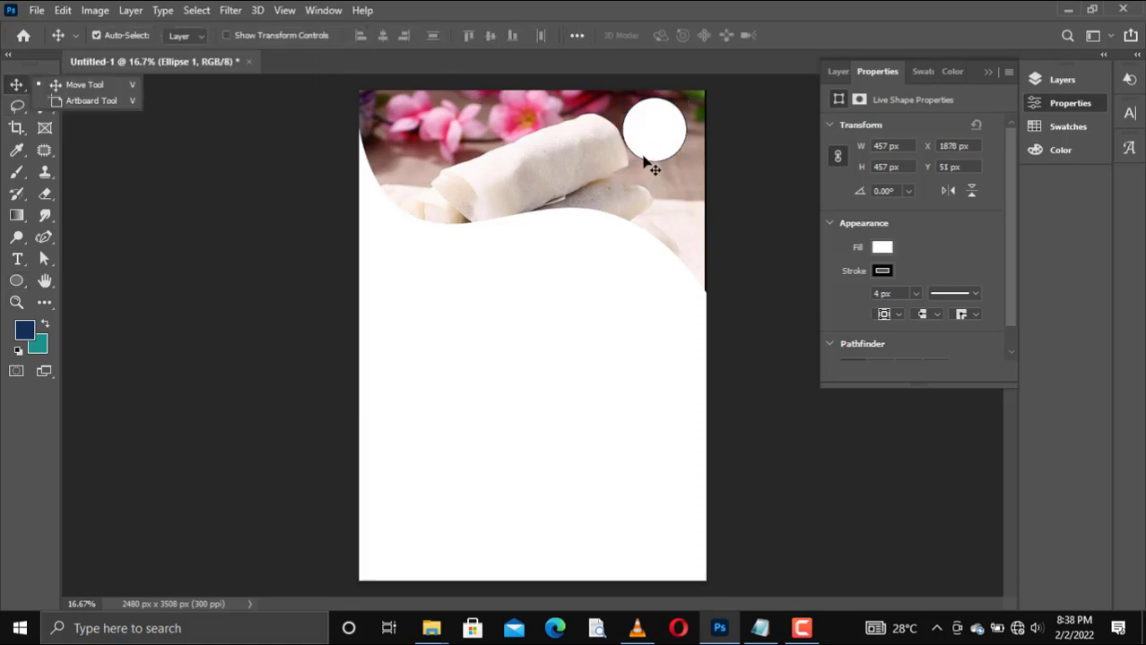
pyautogui.moveTo(645, 161); pyautogui.dragTo(660, 162)
# Step: Place the cephas 5B logo image from the Desktop folder and position it over the white circle
pyautogui.moveTo(431, 628)
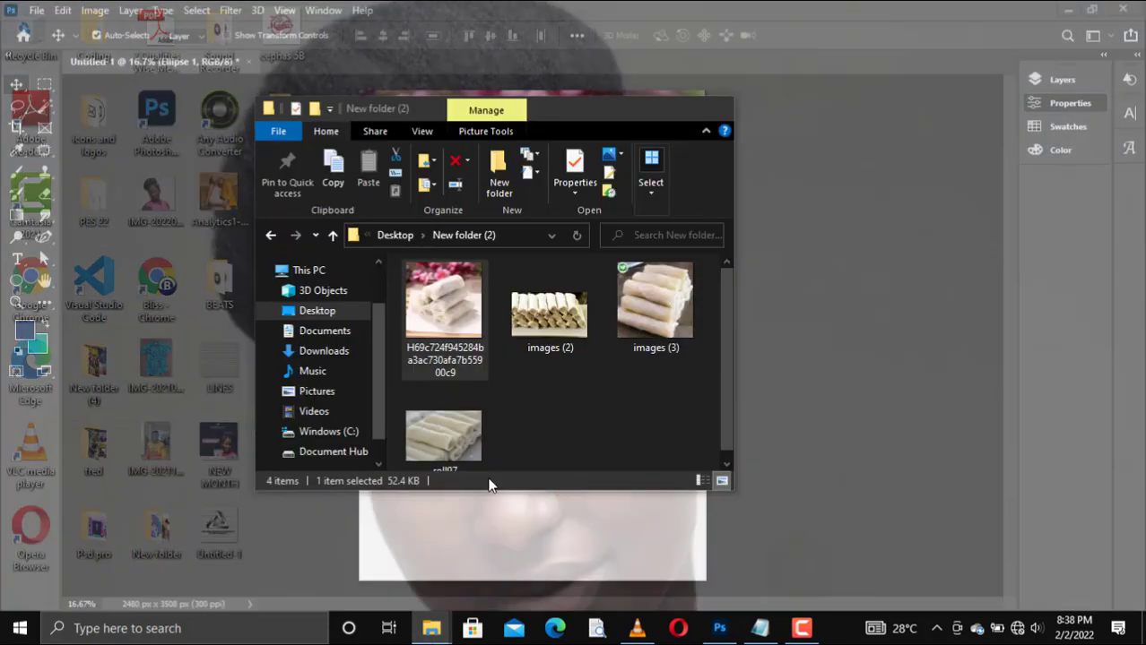
pyautogui.click(475, 538)
pyautogui.scroll(-3, 572, 383)
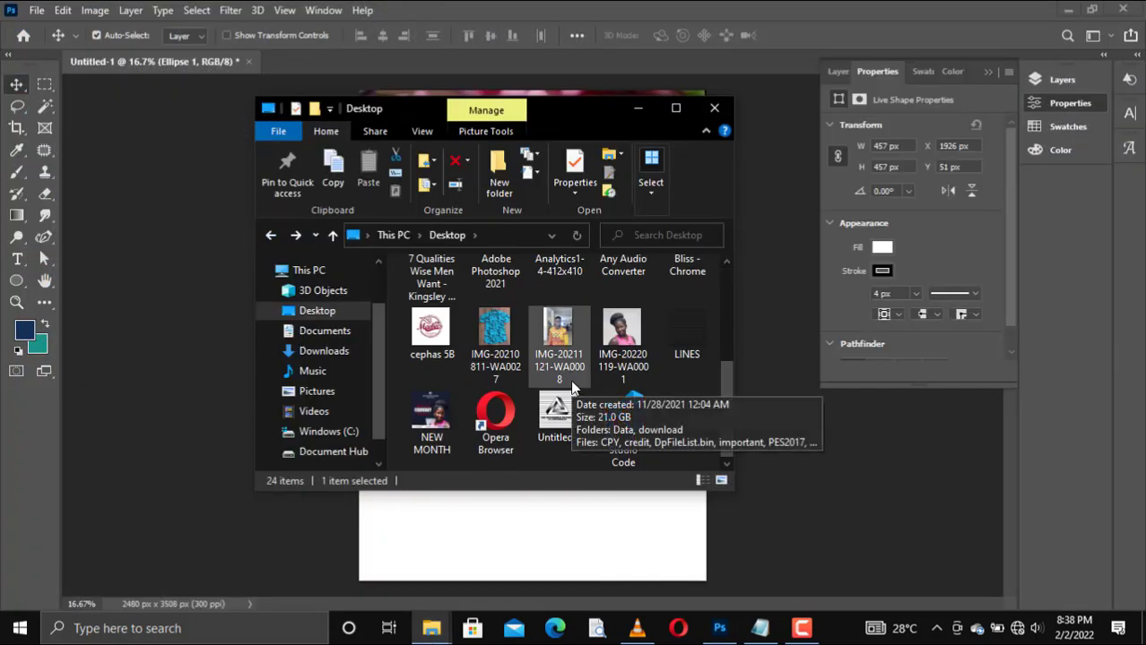
pyautogui.moveTo(435, 340); pyautogui.dragTo(524, 548)
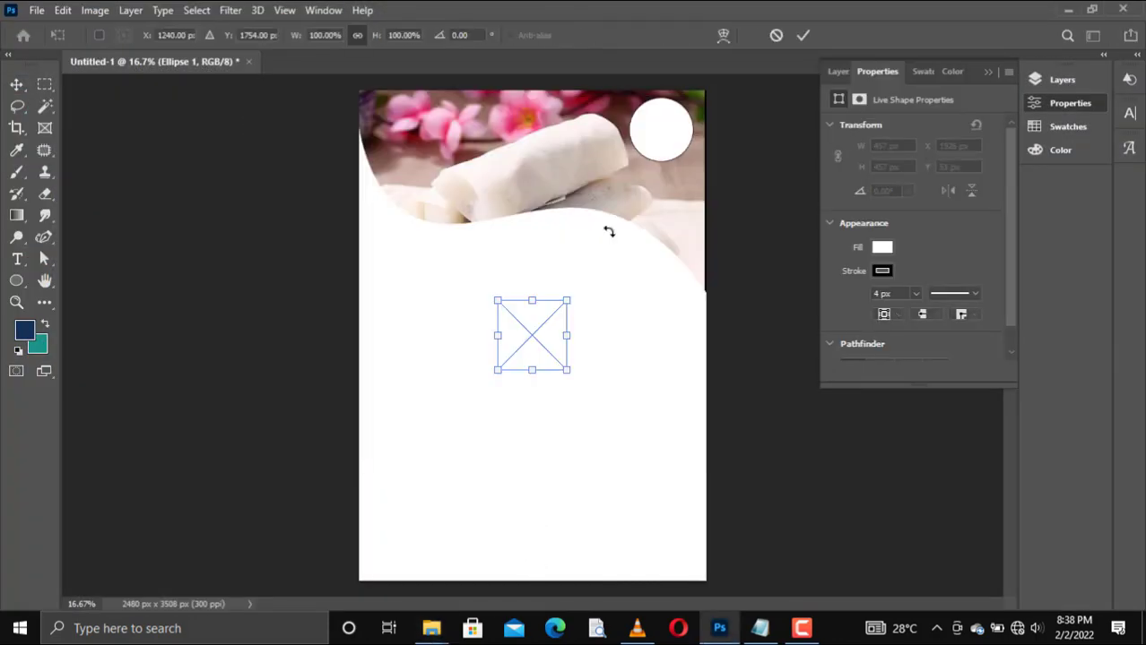
pyautogui.moveTo(526, 357); pyautogui.dragTo(652, 146)
pyautogui.press('Return')
# Step: Clip the logo layer to the white circle with a clipping mask
pyautogui.click(836, 71)
pyautogui.rightClick(918, 190)
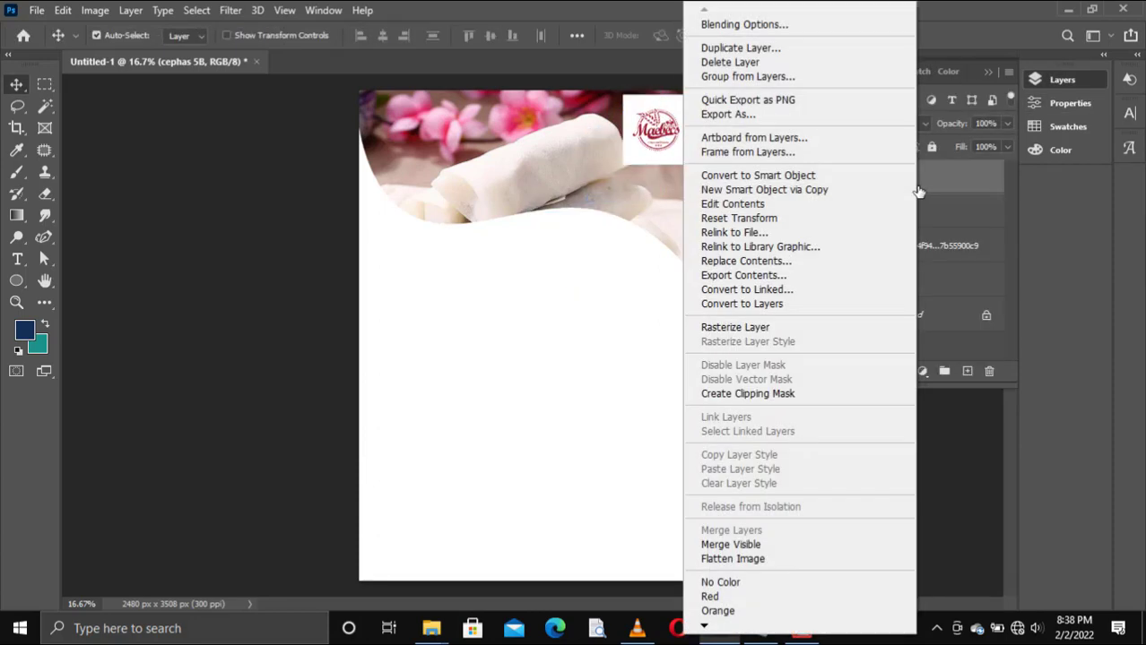
pyautogui.click(768, 393)
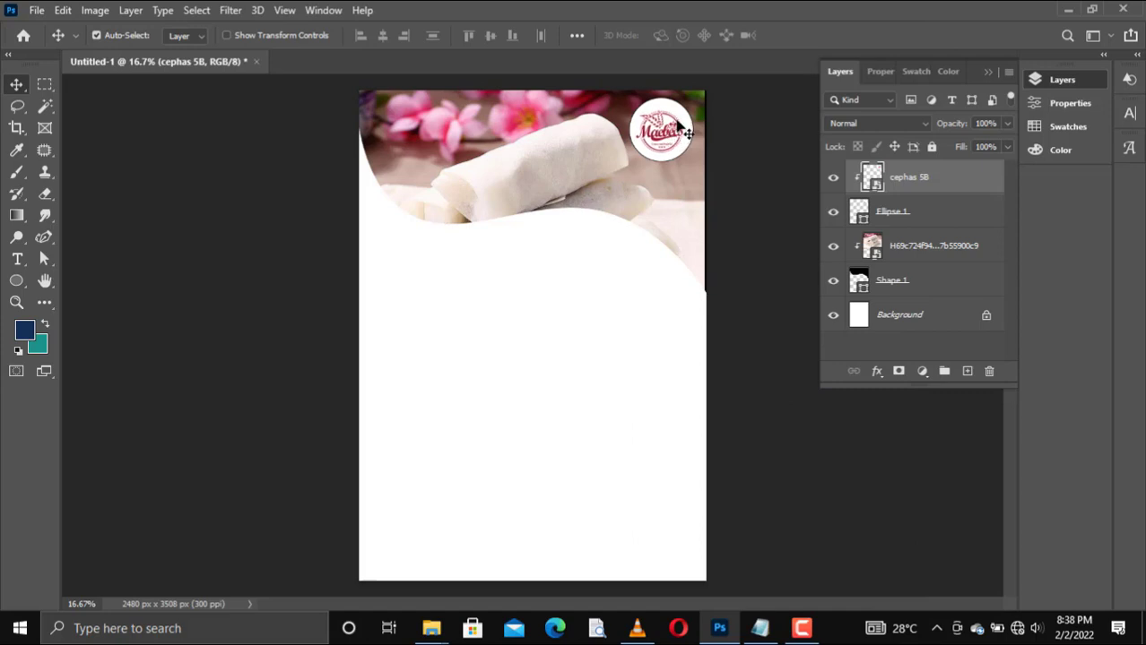
# Step: Enlarge the clipped logo from opposite corners so that it fills the white circle
pyautogui.hotkey('ctrl', 't')
pyautogui.moveTo(692, 165); pyautogui.dragTo(702, 173)
pyautogui.moveTo(626, 96); pyautogui.dragTo(620, 90)
pyautogui.press('Return')
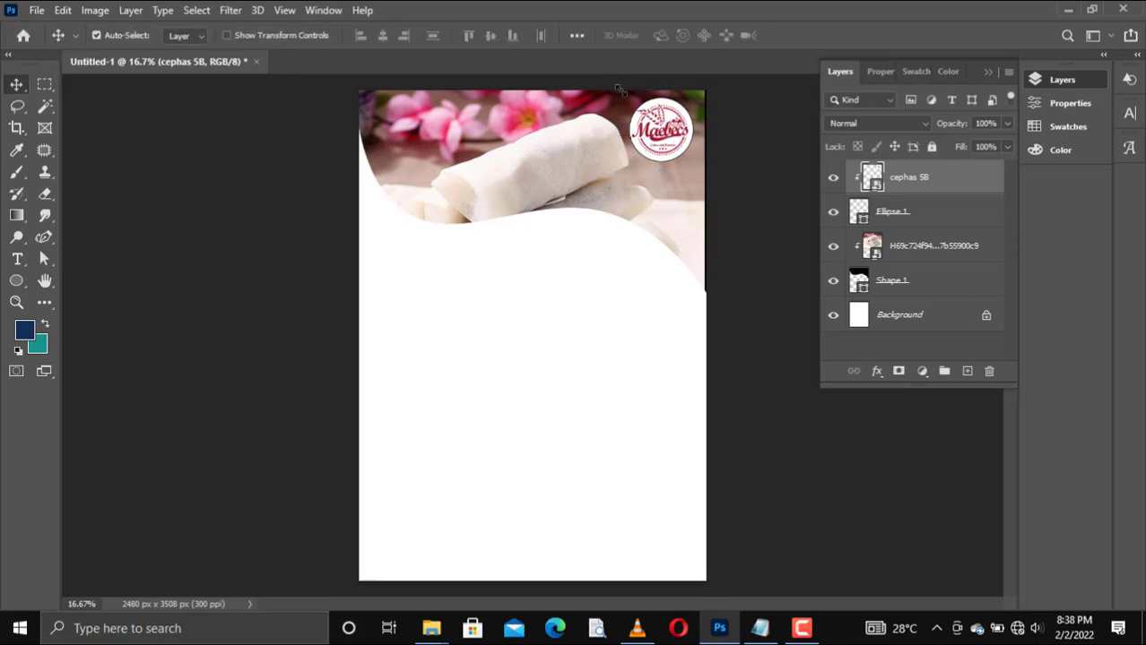
# Step: Nudge the clipped spring roll photo to the right to cover the wave shape's exposed black edge
pyautogui.click(687, 241)
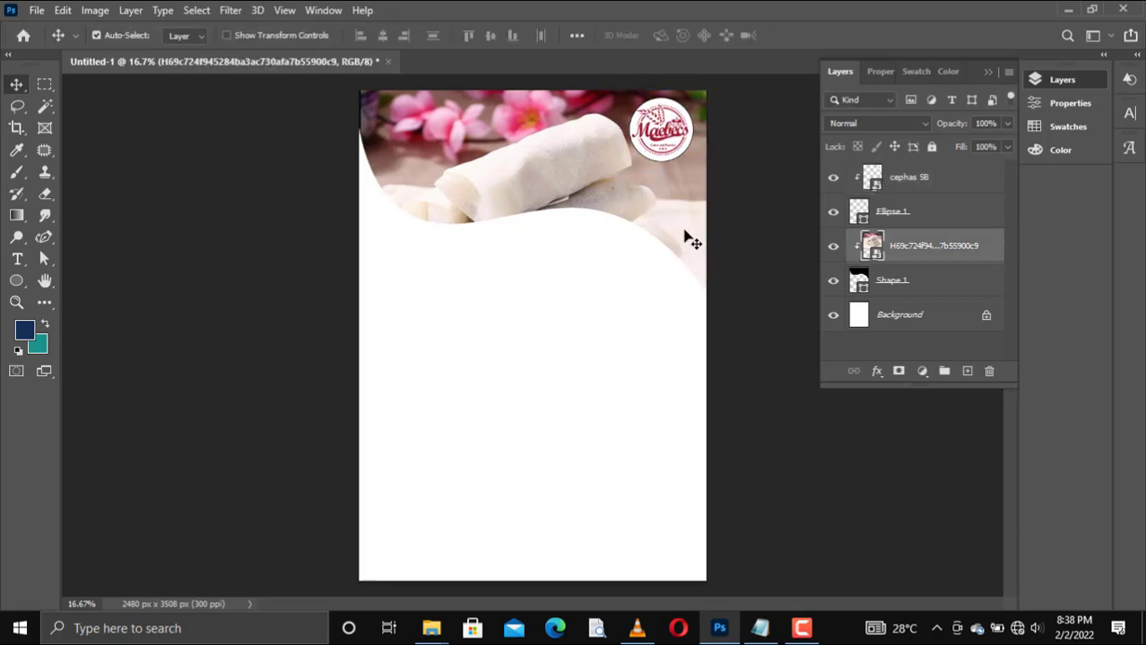
# Step: Stretch the clipped spring roll photo slightly past the page's left edge with Free Transform
pyautogui.hotkey('ctrl', 't')
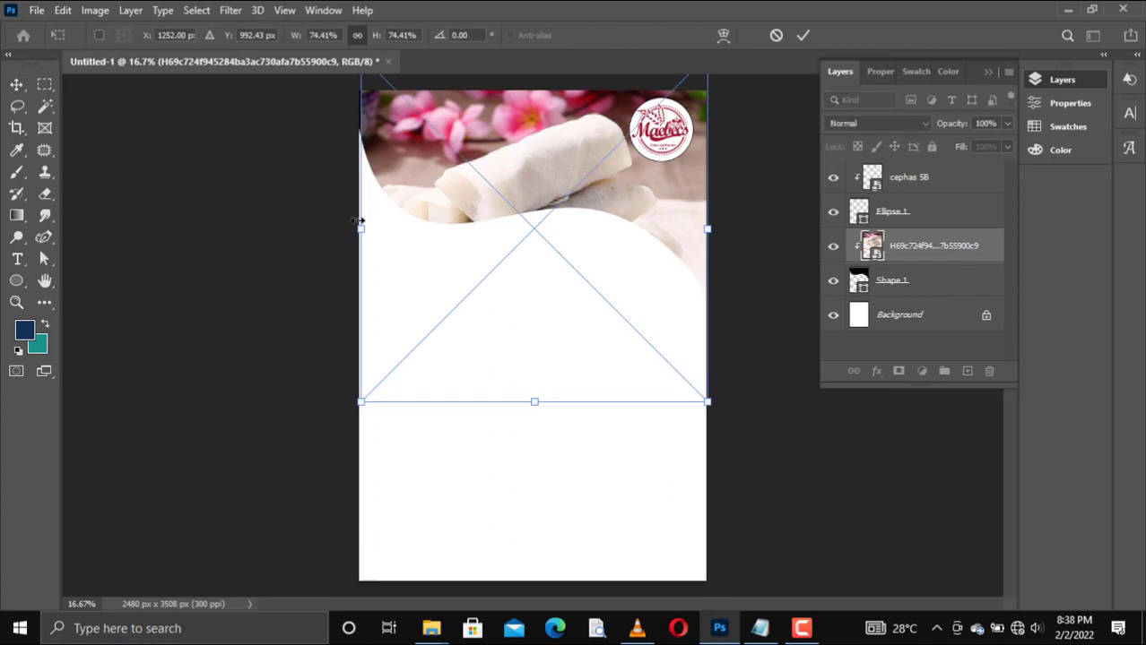
pyautogui.click(356, 220)
pyautogui.press('Return')
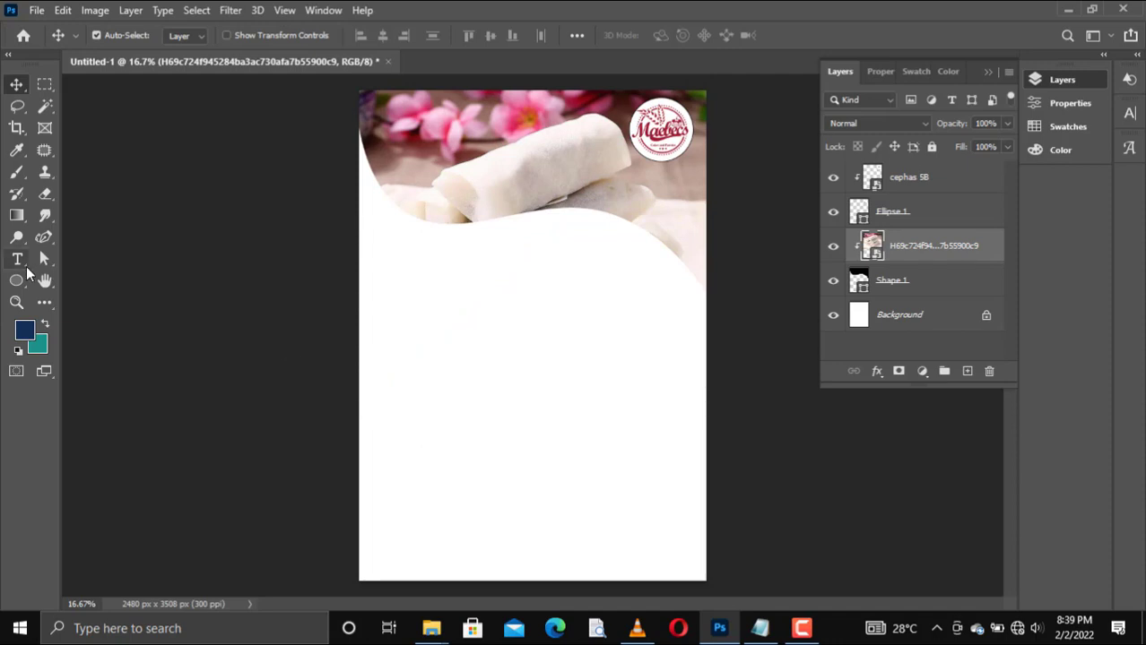
# Step: With the Pen tool, draw a thin triangular shape about 2234 × 803 px from the page's left edge to the wave's right slope, above the logo layer
pyautogui.click(891, 177)
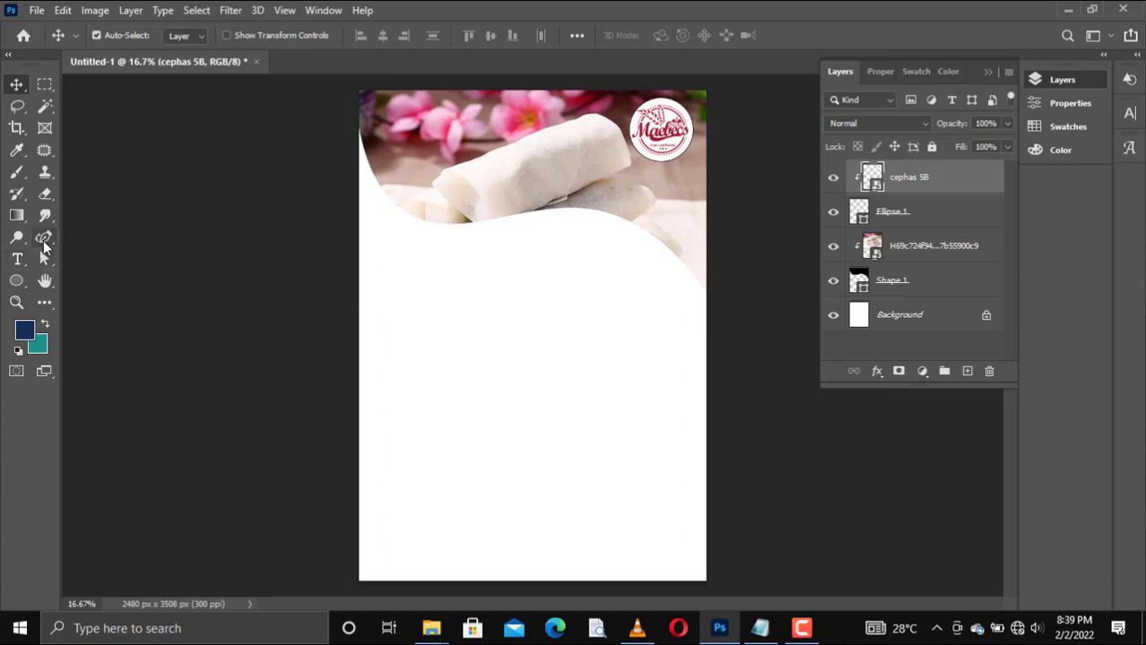
pyautogui.moveTo(44, 237); pyautogui.dragTo(111, 249)
pyautogui.hotkey('shift', 'p')
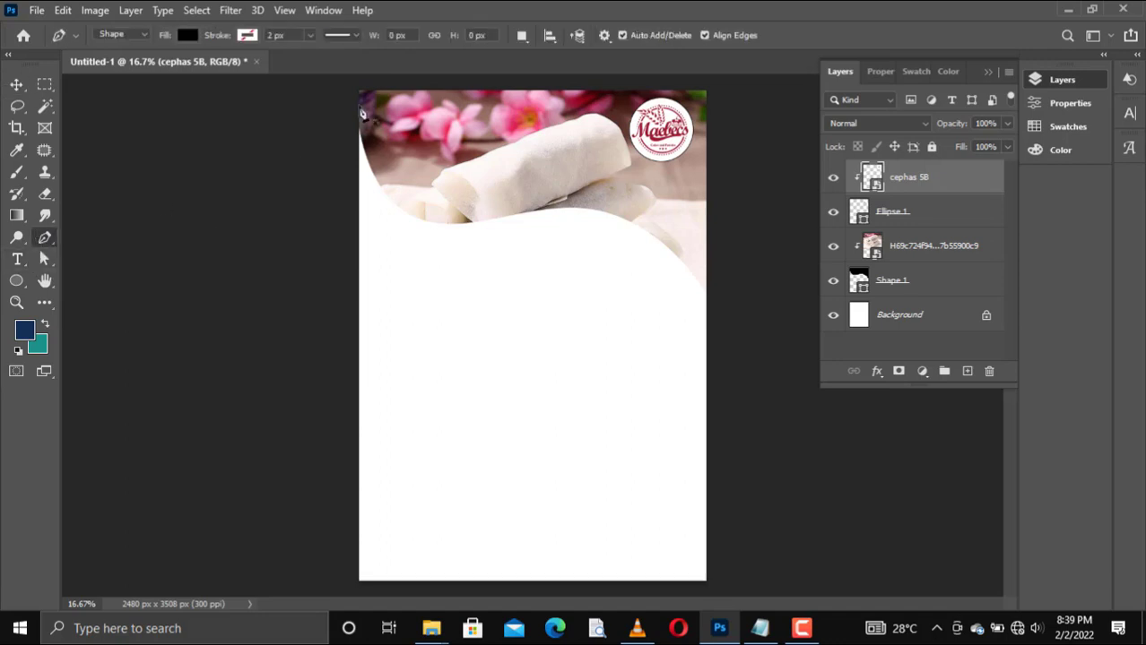
pyautogui.click(357, 144)
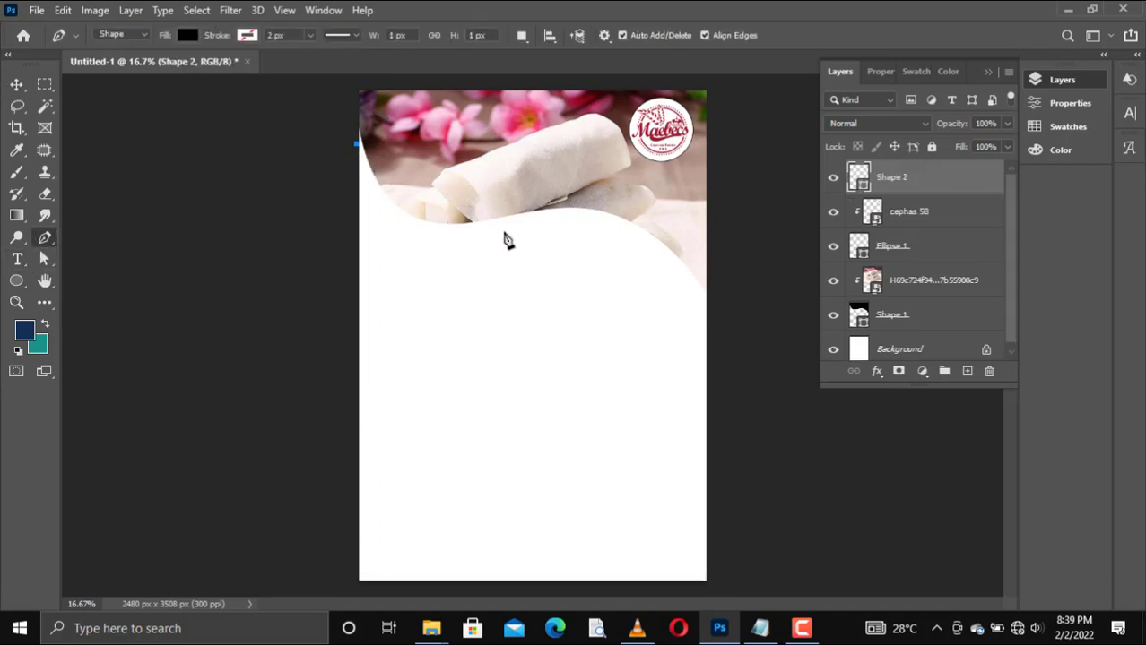
pyautogui.click(668, 258)
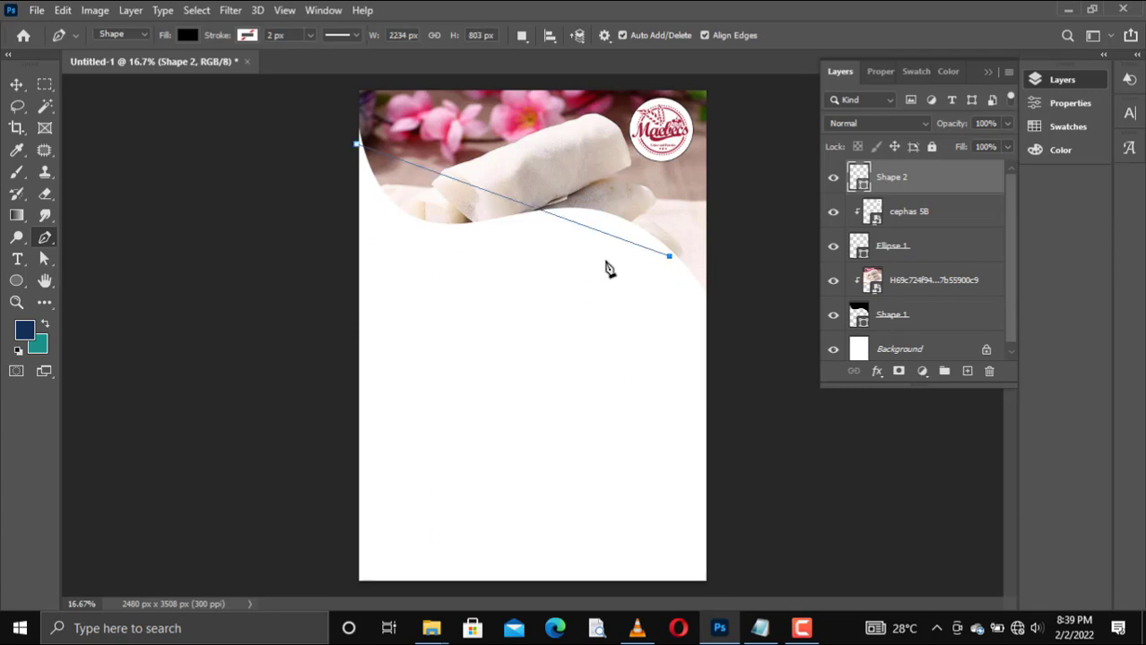
pyautogui.click(358, 168)
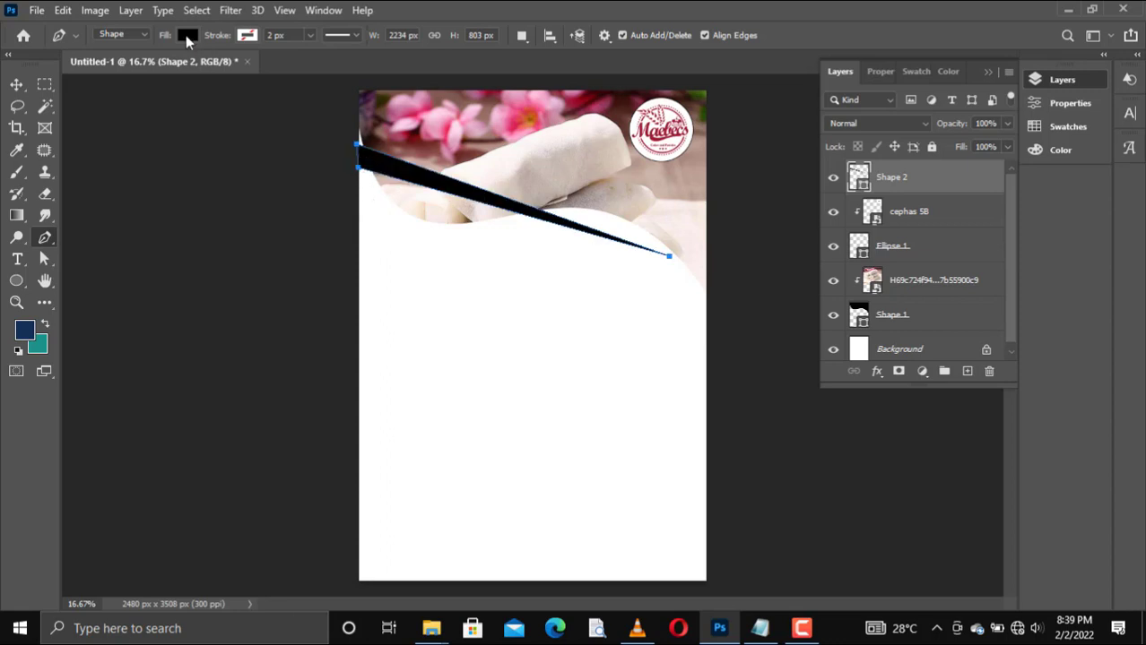
# Step: Fill the thin triangular shape with the recently used yellow-orange
pyautogui.click(186, 36)
pyautogui.click(134, 120)
pyautogui.press('v')
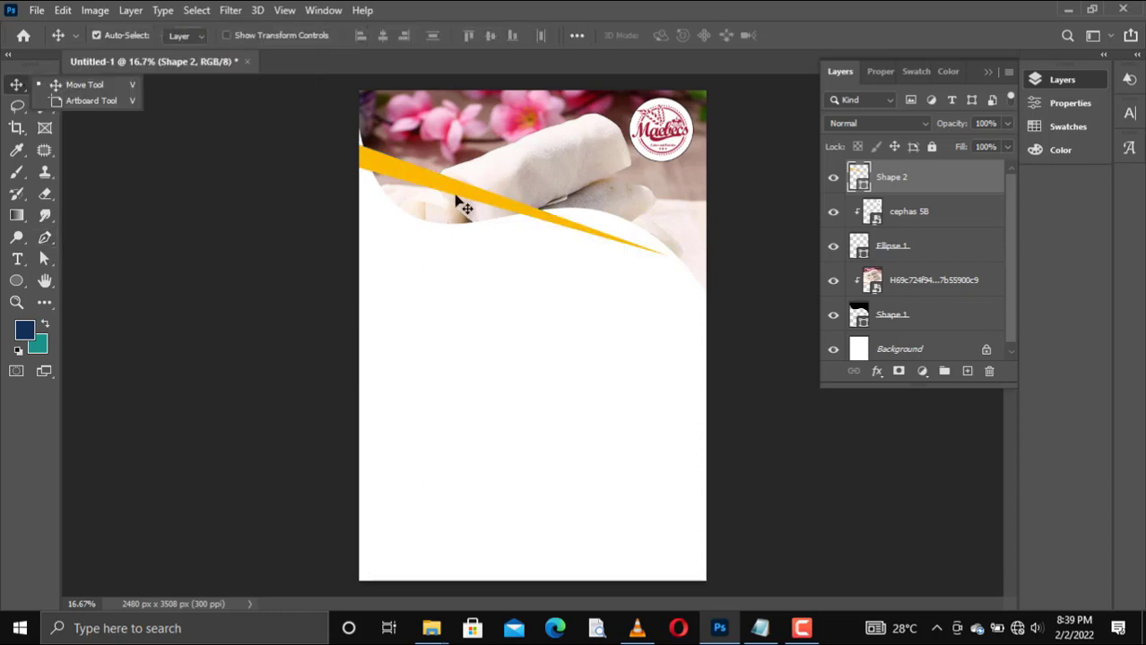
# Step: Bend both long edges of the yellow shape downward near its left end with the Curvature Pen tool
pyautogui.press('p')
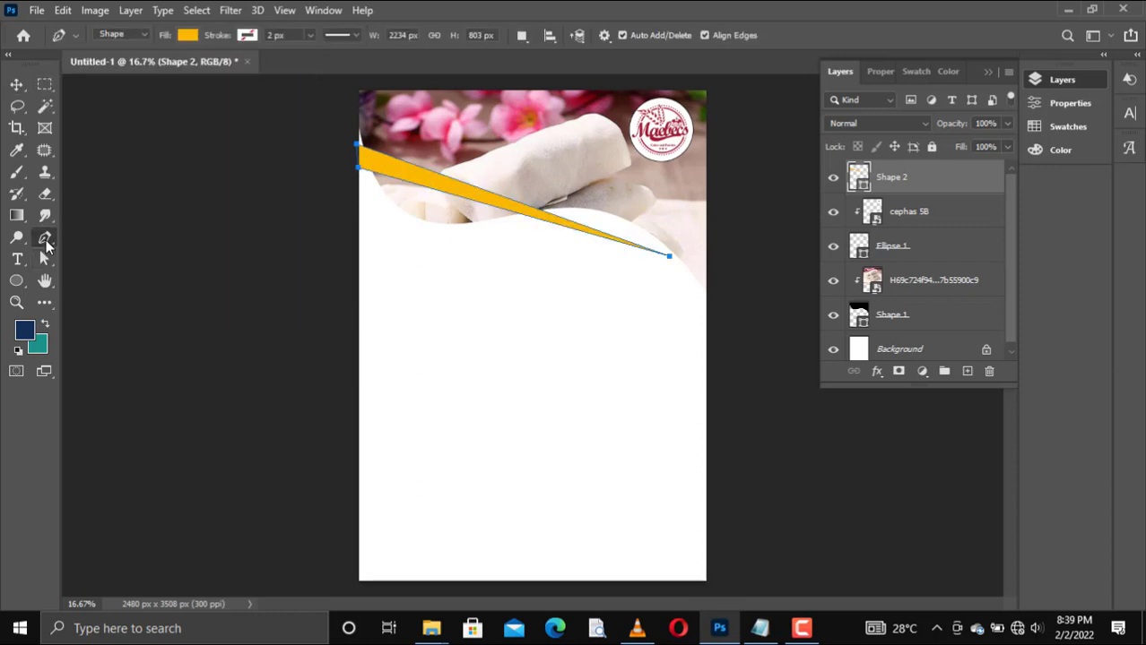
pyautogui.rightClick(47, 247)
pyautogui.click(108, 270)
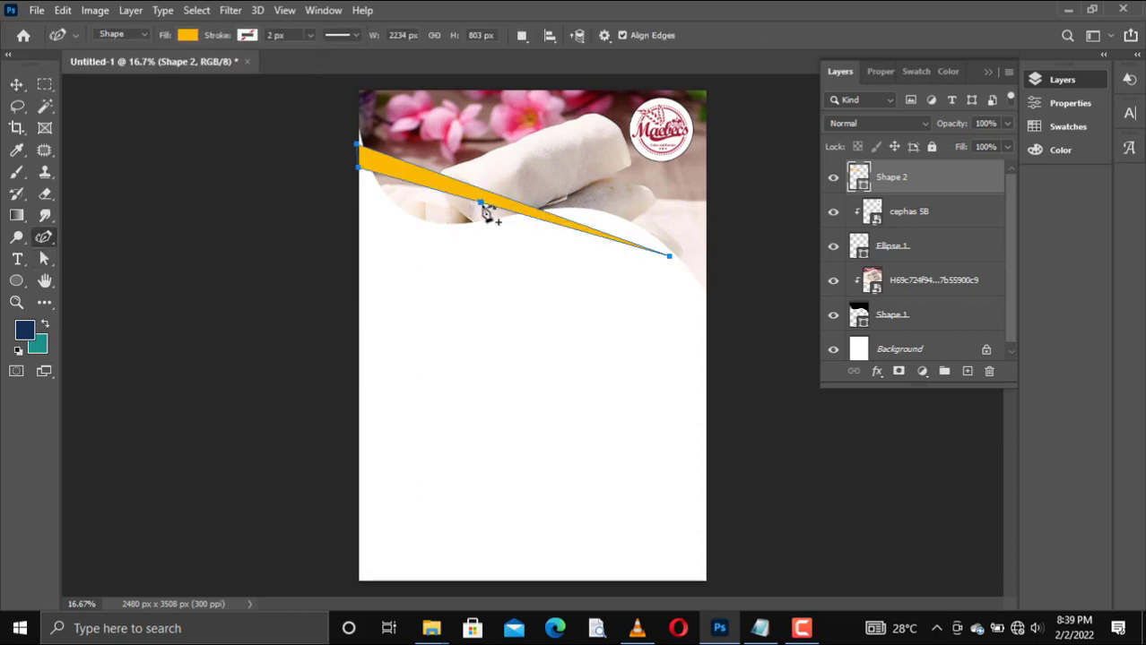
pyautogui.moveTo(450, 199); pyautogui.dragTo(386, 232)
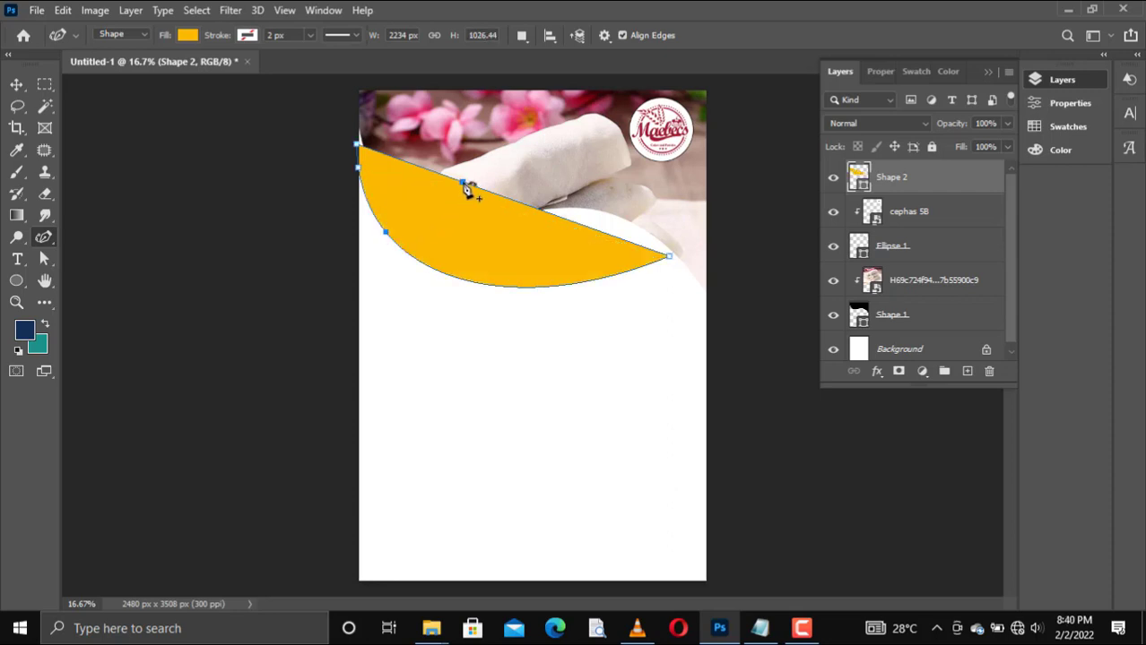
pyautogui.moveTo(440, 182); pyautogui.dragTo(381, 238)
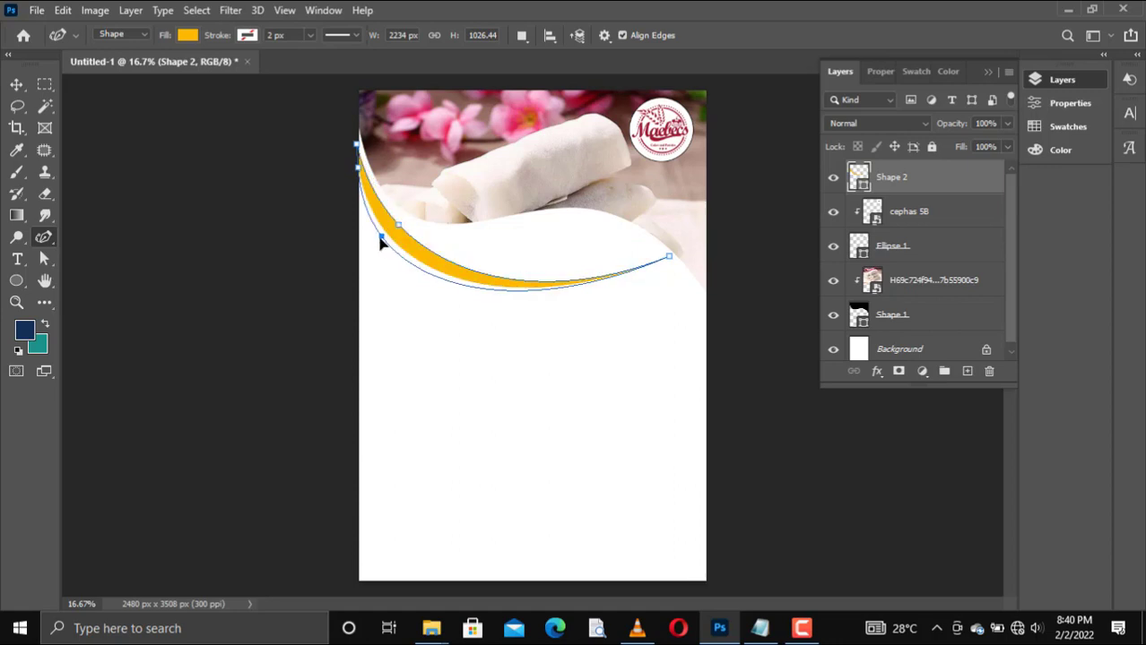
# Step: Curve the right part of both edges upward and adjust the left points to form a narrow yellow band following the photo's wave
pyautogui.moveTo(528, 285); pyautogui.dragTo(622, 230)
pyautogui.click(547, 290)
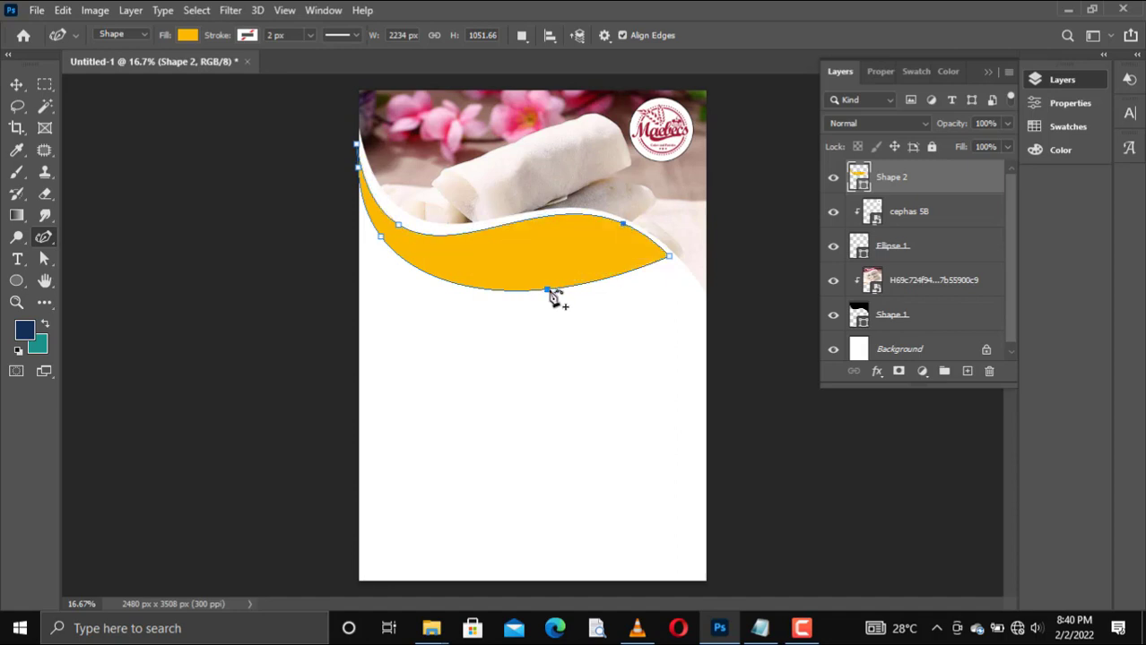
pyautogui.moveTo(547, 294); pyautogui.dragTo(621, 235)
pyautogui.moveTo(401, 226)
pyautogui.mouseDown()
pyautogui.moveTo(389, 237)
pyautogui.moveTo(400, 242)
pyautogui.mouseUp()
pyautogui.moveTo(363, 180); pyautogui.dragTo(356, 179)
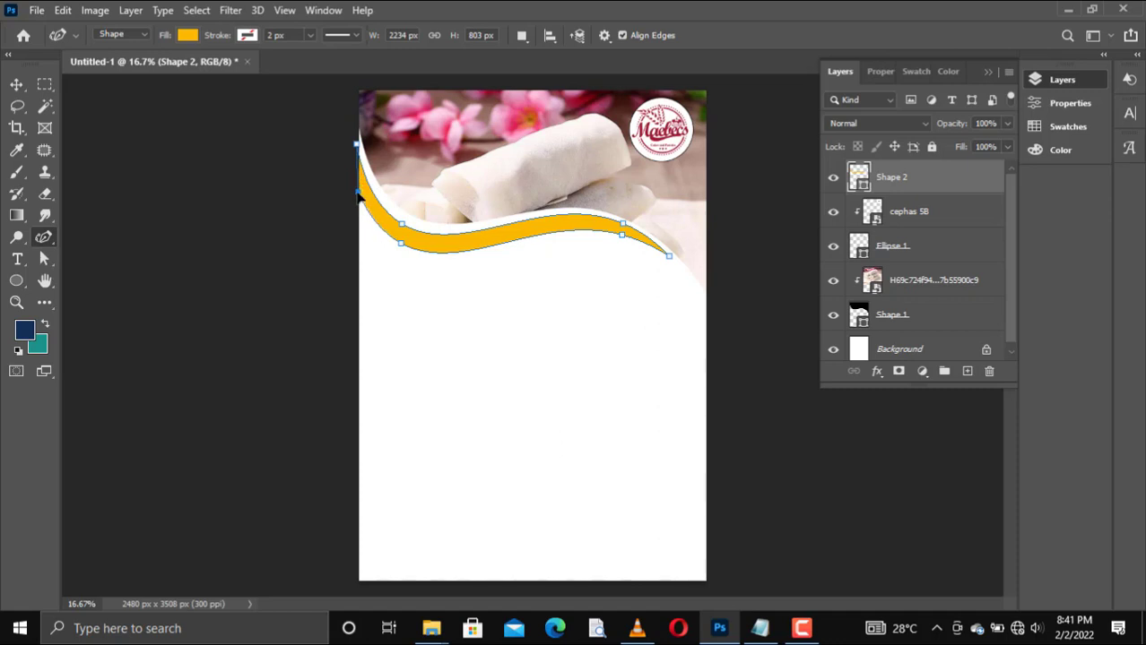
pyautogui.press('v')
pyautogui.click(434, 247)
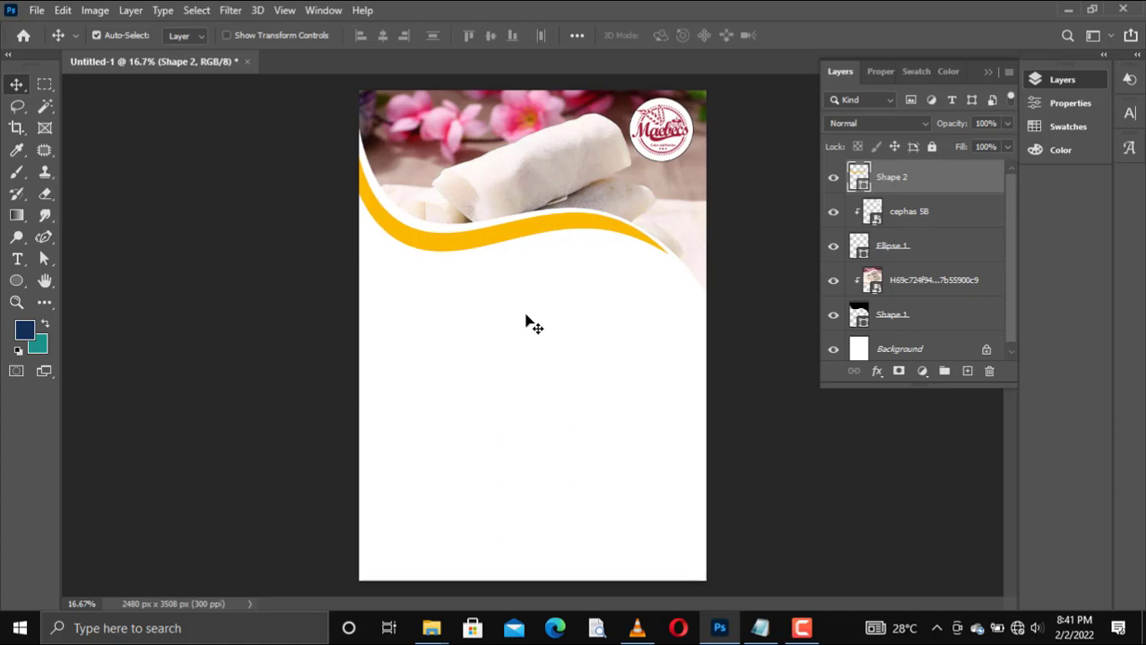
# Step: Duplicate the yellow wave band's layer and nudge the copy slightly below the original
pyautogui.moveTo(932, 178); pyautogui.dragTo(966, 371)
pyautogui.hotkey('shift', 'Down')
pyautogui.hotkey('shift', 'Down')
pyautogui.hotkey('shift', 'Down')
pyautogui.hotkey('shift', 'Down')
pyautogui.hotkey('shift', 'Down')
pyautogui.hotkey('shift', 'Down')
pyautogui.hotkey('shift', 'Down')
pyautogui.hotkey('shift', 'Down')
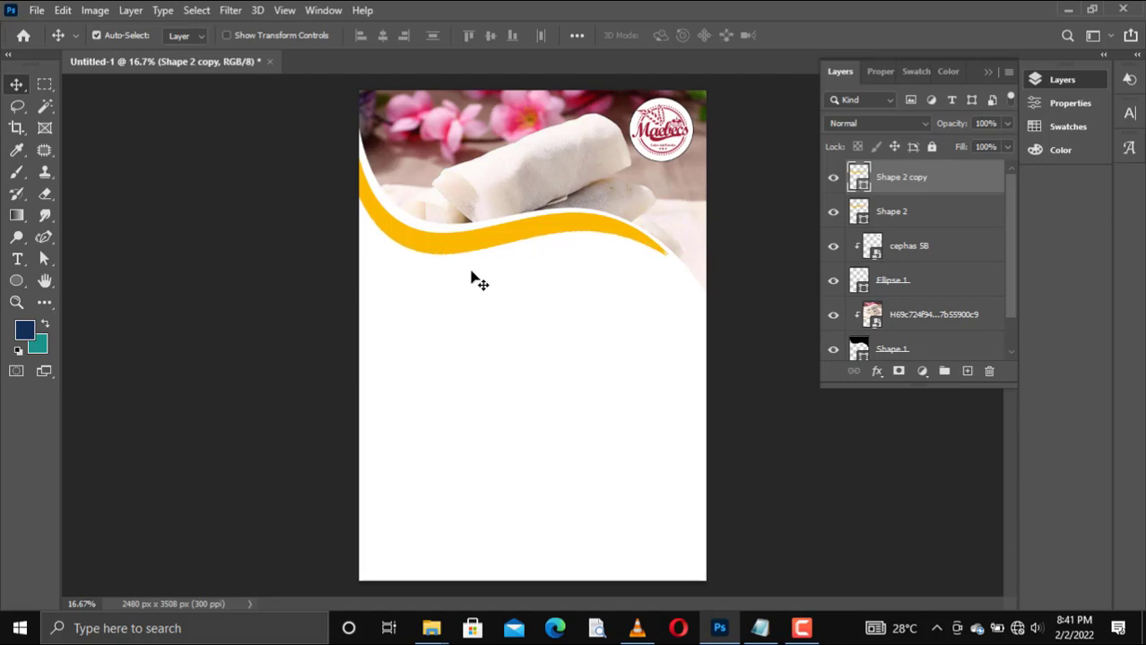
pyautogui.hotkey('shift', 'Down')
pyautogui.hotkey('shift', 'Down')
pyautogui.hotkey('shift', 'Down')
pyautogui.hotkey('shift', 'Down')
pyautogui.hotkey('shift', 'Down')
pyautogui.hotkey('shift', 'Down')
pyautogui.hotkey('shift', 'Down')
pyautogui.hotkey('shift', 'Down')
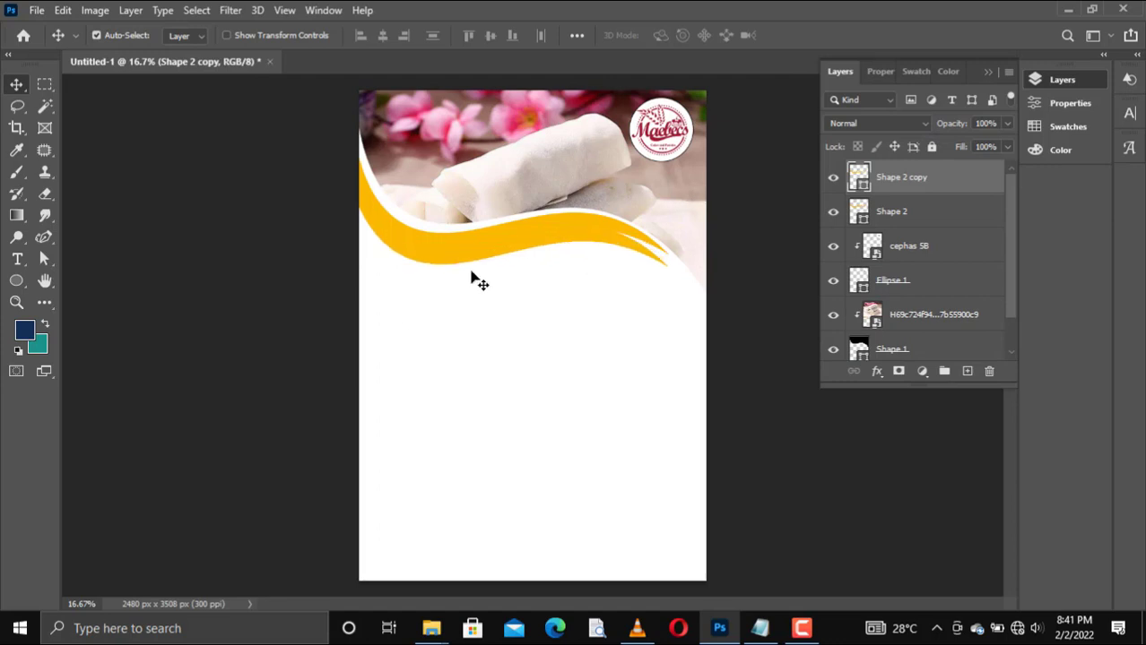
pyautogui.hotkey('shift', 'Up')
pyautogui.hotkey('shift', 'Up')
pyautogui.hotkey('shift', 'Up')
pyautogui.hotkey('shift', 'Up')
pyautogui.hotkey('shift', 'Up')
pyautogui.hotkey('shift', 'Up')
pyautogui.hotkey('shift', 'Up')
pyautogui.hotkey('shift', 'Up')
pyautogui.hotkey('shift', 'Up')
pyautogui.hotkey('shift', 'Up')
pyautogui.hotkey('shift', 'Up')
pyautogui.hotkey('shift', 'Up')
pyautogui.hotkey('shift', 'Up')
pyautogui.hotkey('shift', 'Up')
pyautogui.hotkey('shift', 'Up')
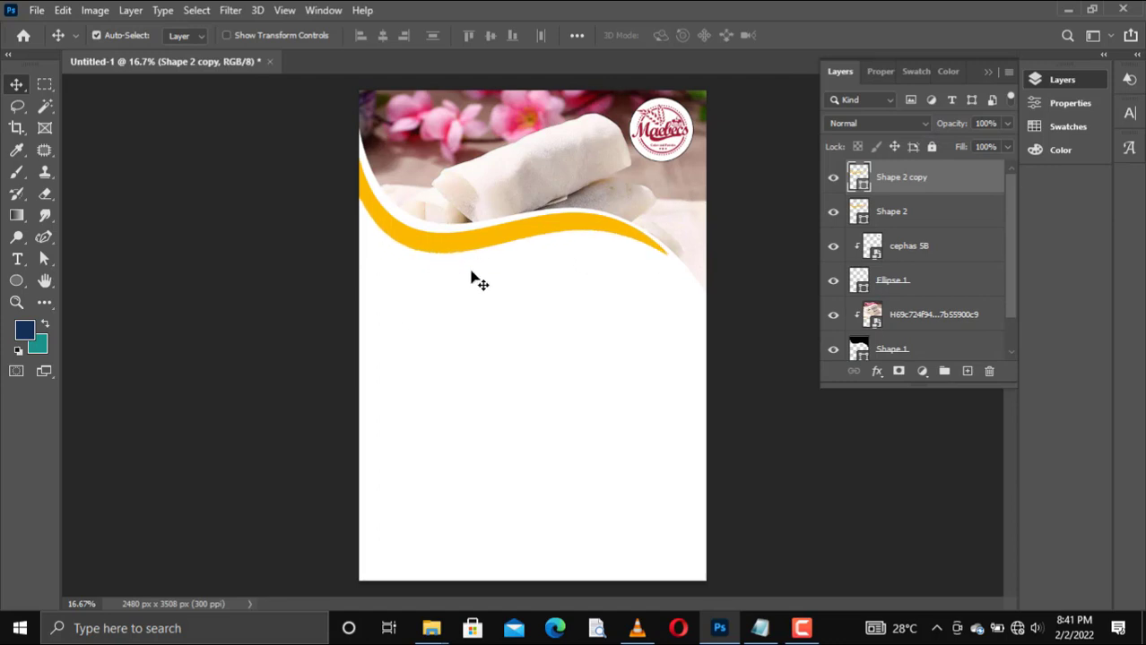
pyautogui.hotkey('shift', 'Down')
pyautogui.hotkey('shift', 'Down')
pyautogui.hotkey('shift', 'Up')
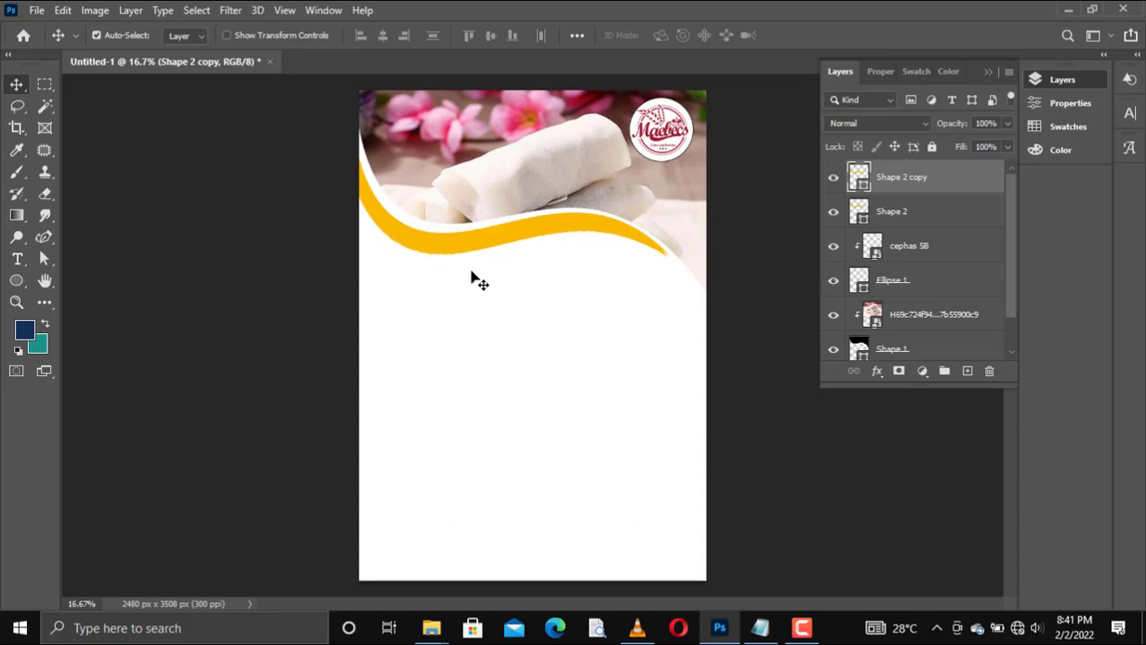
# Step: Change the fill of the duplicated wave band to black
pyautogui.press('p')
pyautogui.press('u')
pyautogui.click(186, 35)
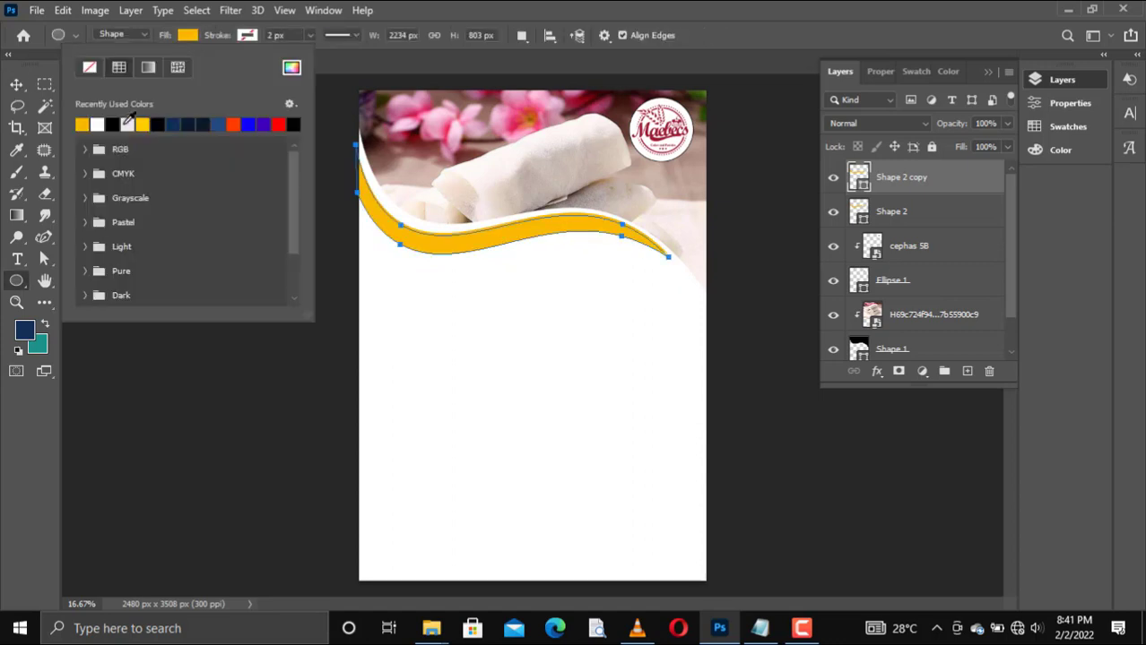
pyautogui.click(84, 122)
pyautogui.press('v')
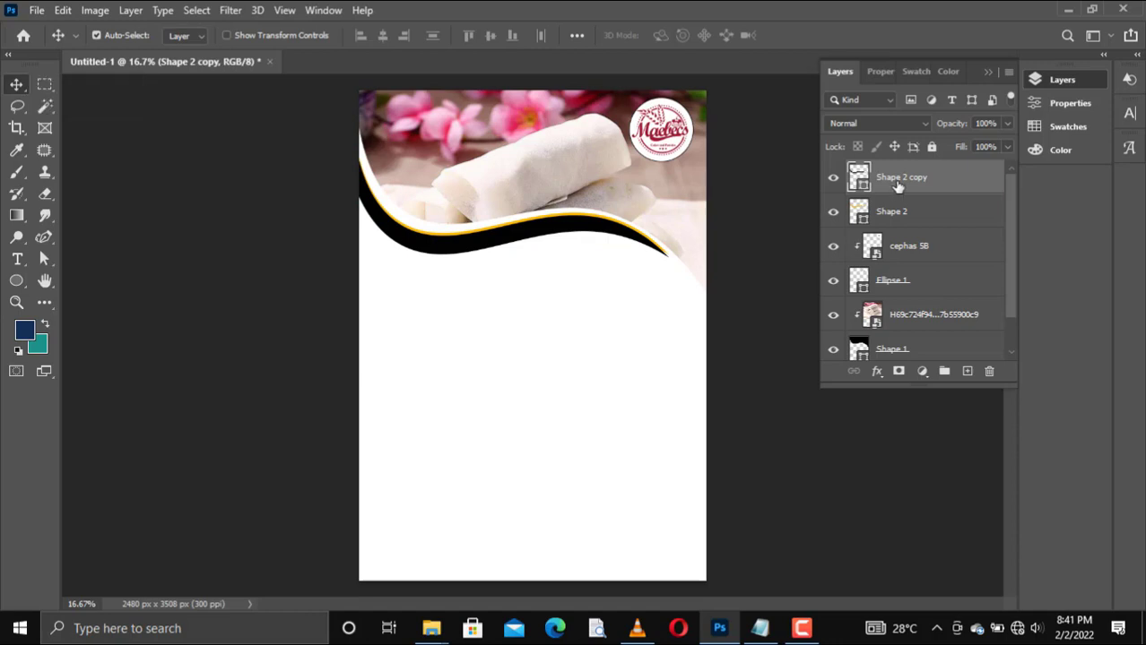
# Step: Stack the black band beneath the yellow one and nudge it down to expose a black strip along the yellow band's lower edge
pyautogui.moveTo(898, 189); pyautogui.dragTo(892, 227)
pyautogui.hotkey('shift', 'Down')
pyautogui.hotkey('shift', 'Down')
pyautogui.hotkey('shift', 'Down')
pyautogui.hotkey('shift', 'Down')
pyautogui.hotkey('shift', 'Down')
pyautogui.hotkey('shift', 'Down')
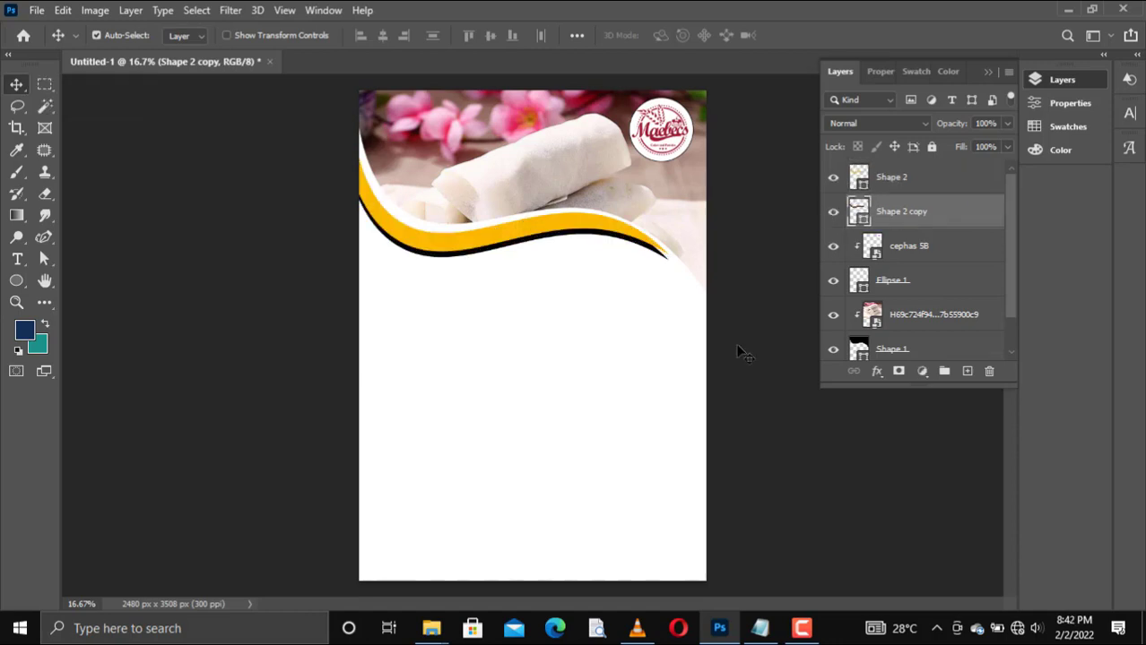
pyautogui.hotkey('shift', 'Down')
pyautogui.hotkey('shift', 'Down')
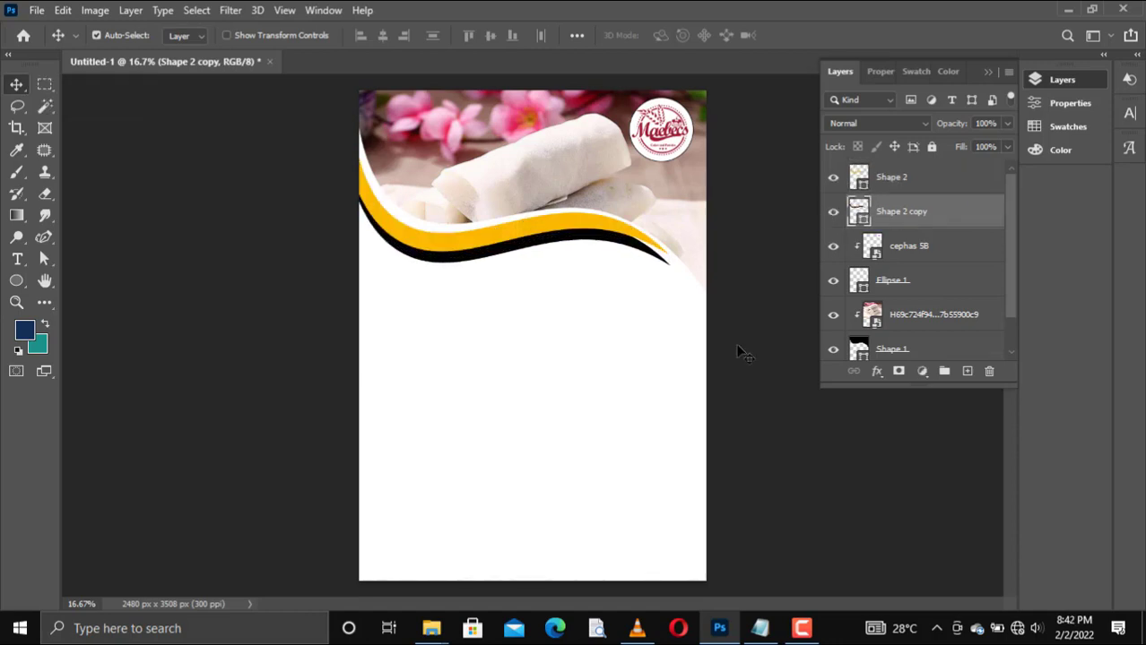
pyautogui.hotkey('shift', 'Down')
pyautogui.hotkey('shift', 'Down')
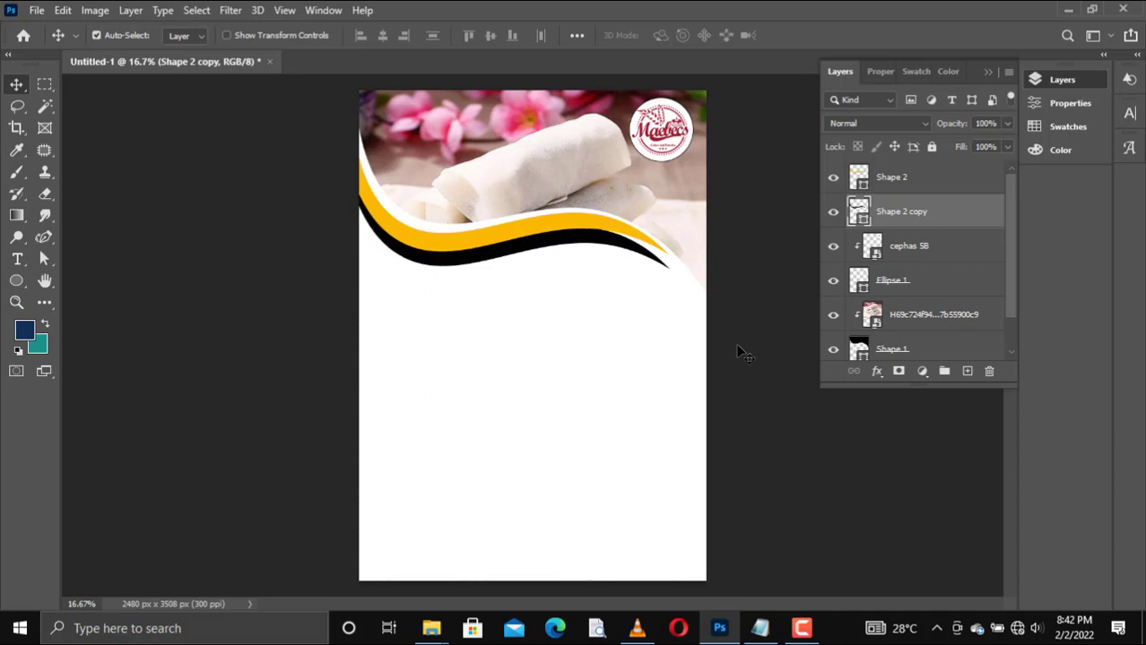
# Step: Fine-tune the black band's position by nudging it slightly left and up against the yellow band
pyautogui.hotkey('shift', 'Left')
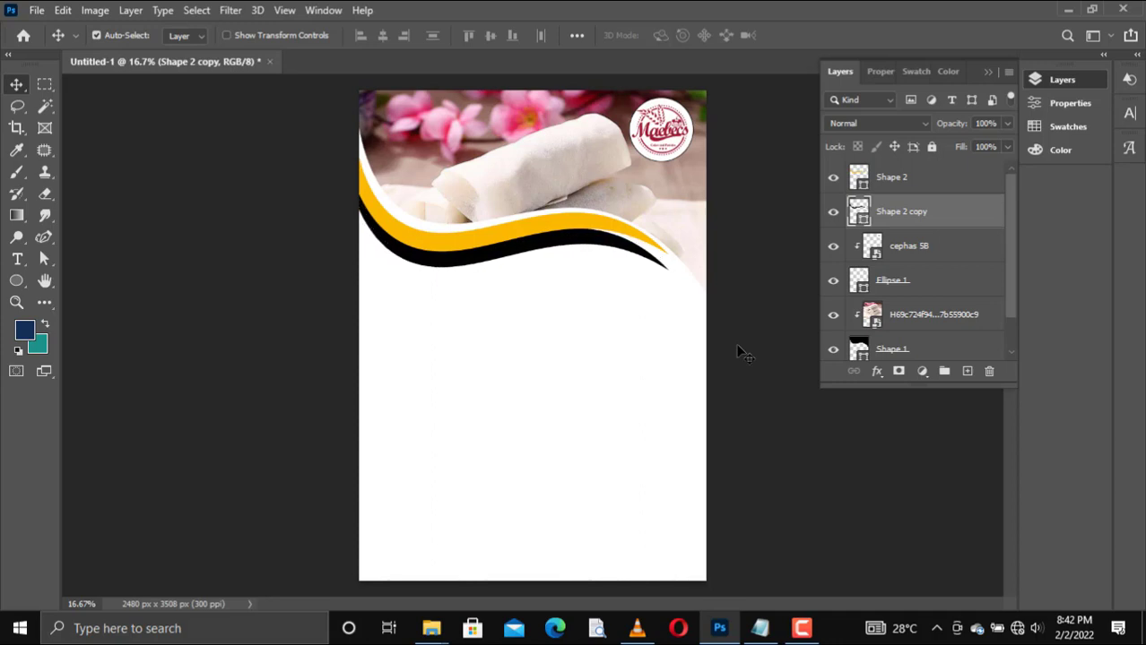
pyautogui.hotkey('shift', 'Up')
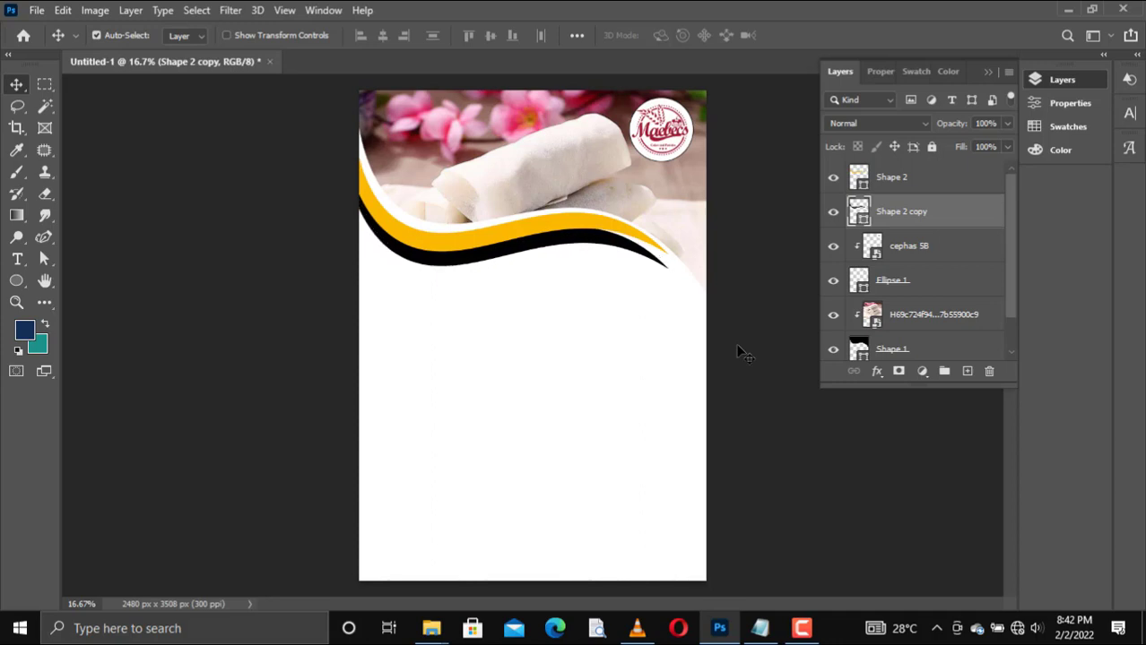
pyautogui.hotkey('shift', 'Up')
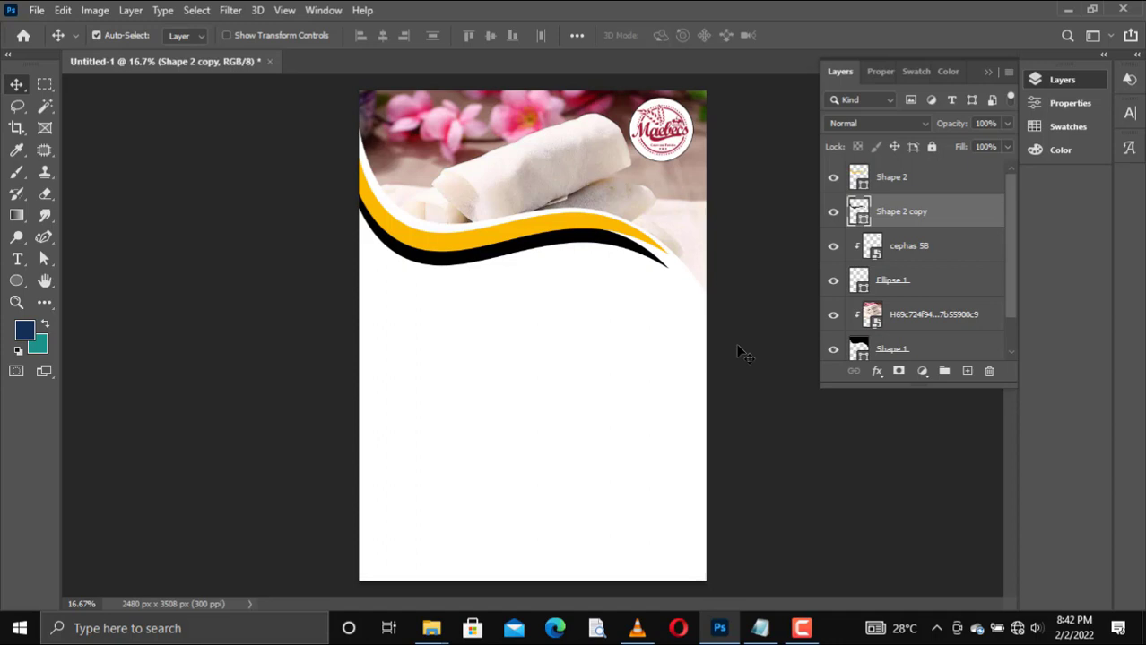
pyautogui.hotkey('shift', 'Down')
pyautogui.hotkey('shift', 'Left')
pyautogui.hotkey('shift', 'Left')
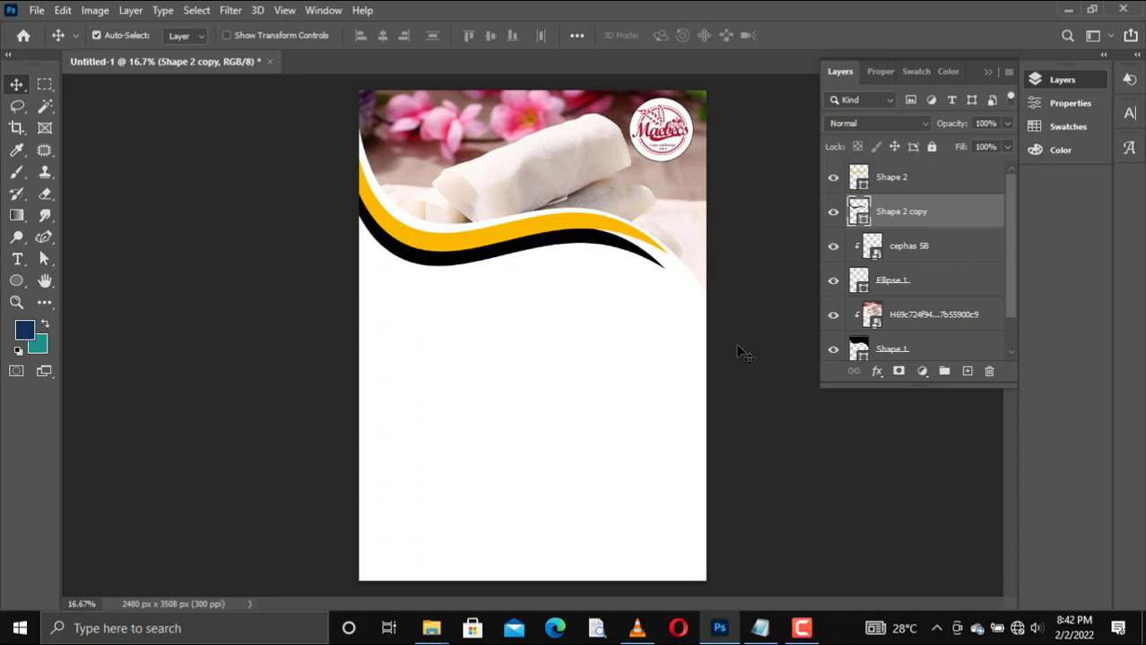
pyautogui.hotkey('shift', 'Down')
pyautogui.hotkey('shift', 'Up')
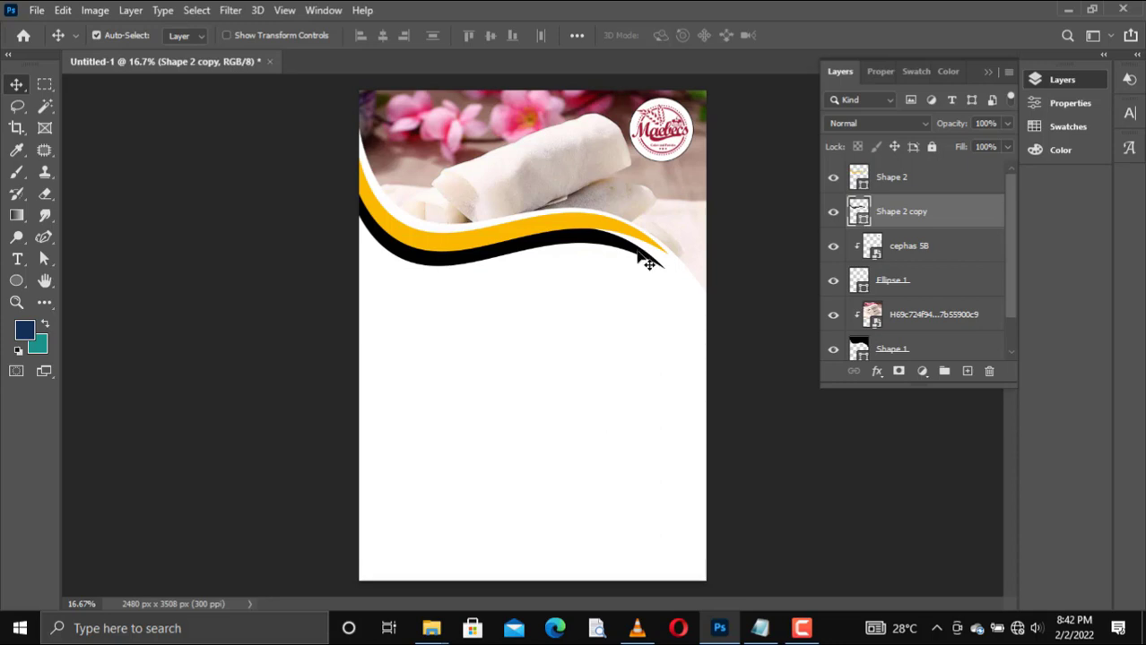
# Step: Extend the black band's right tip to the yellow band's end and reshape its nearby curve points with the Curvature Pen tool
pyautogui.press('p')
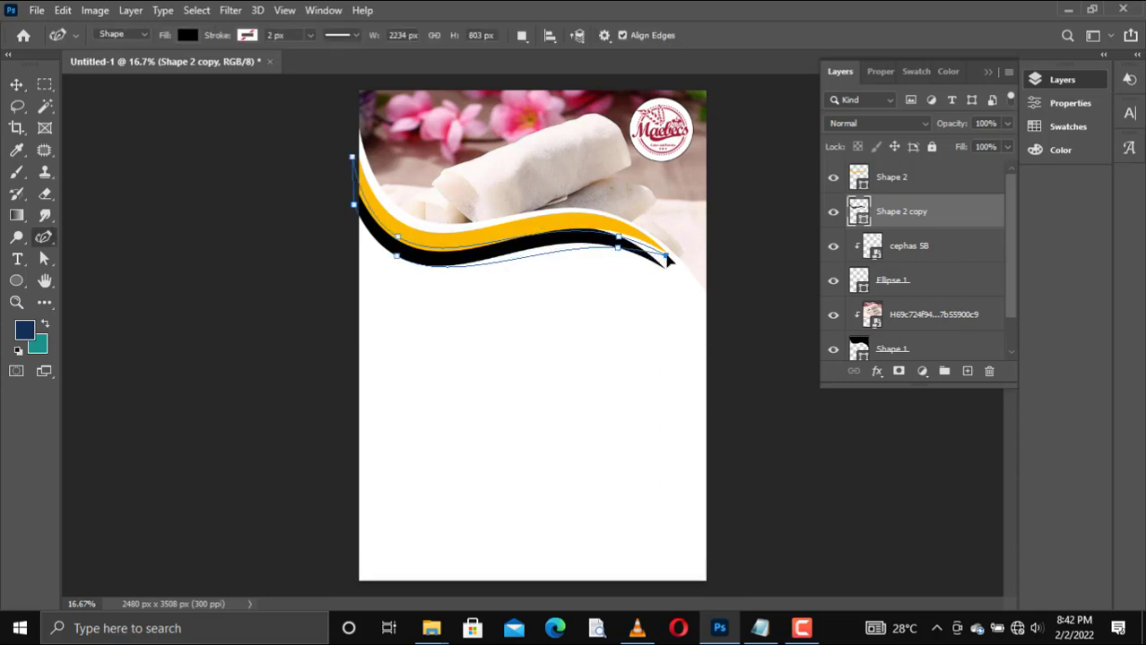
pyautogui.moveTo(668, 259); pyautogui.dragTo(677, 265)
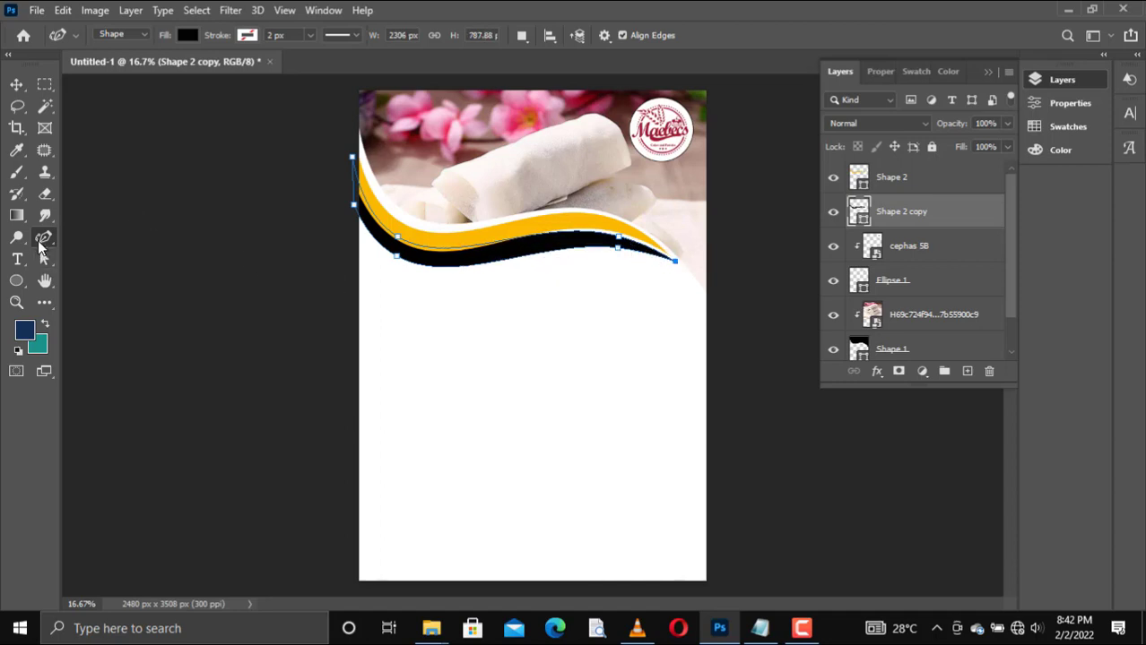
pyautogui.click(623, 239)
pyautogui.moveTo(620, 238)
pyautogui.mouseDown()
pyautogui.moveTo(678, 264)
pyautogui.moveTo(598, 244)
pyautogui.mouseUp()
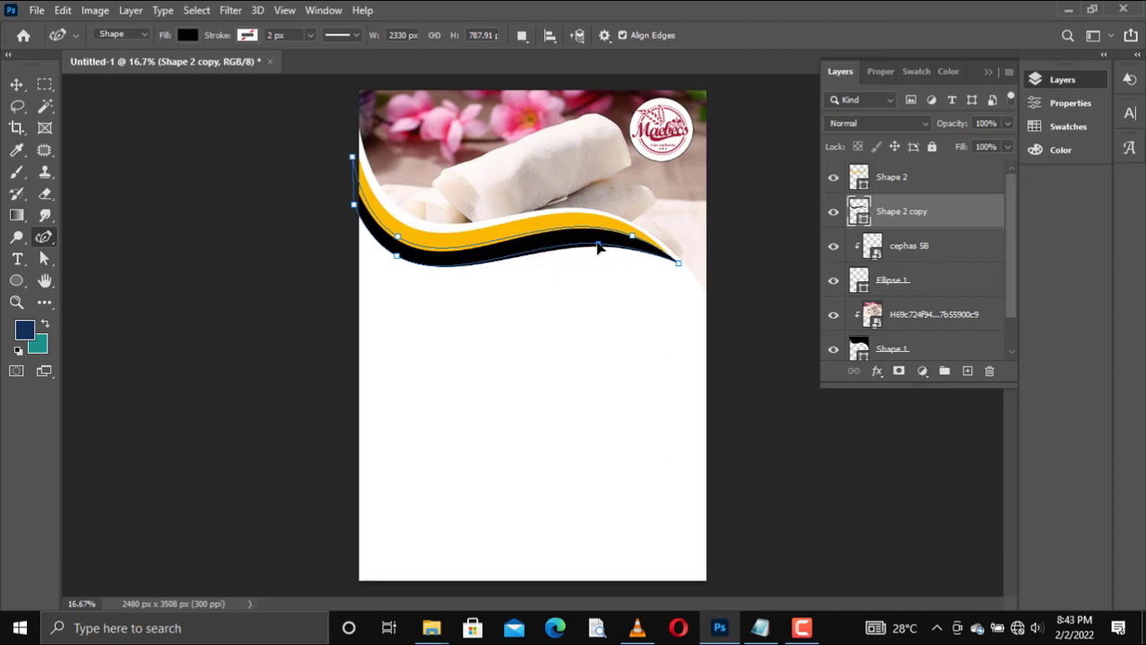
pyautogui.click(16, 85)
pyautogui.click(380, 321)
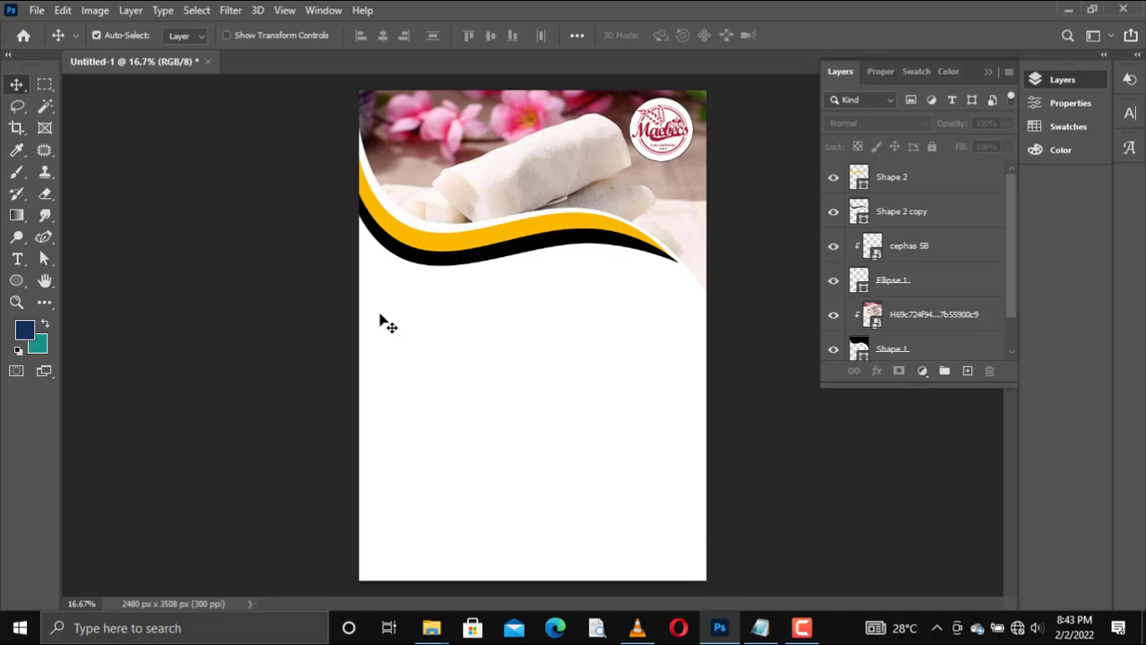
# Step: Add a drop shadow effect to the black wave band and open its settings
pyautogui.click(577, 244)
pyautogui.rightClick(912, 217)
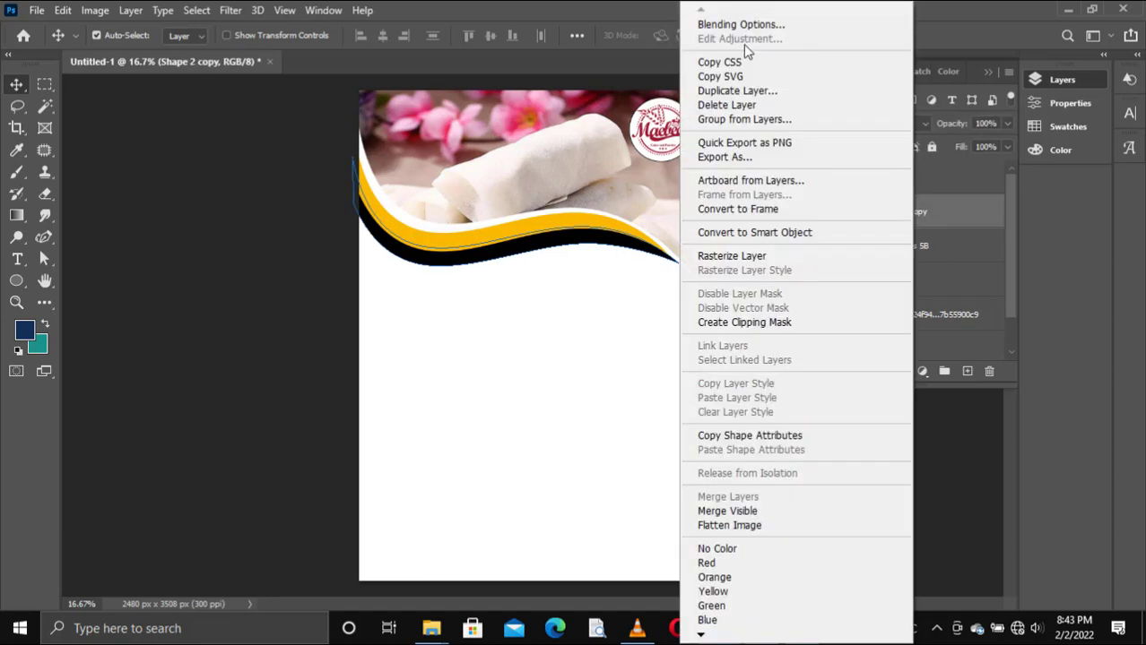
pyautogui.click(732, 27)
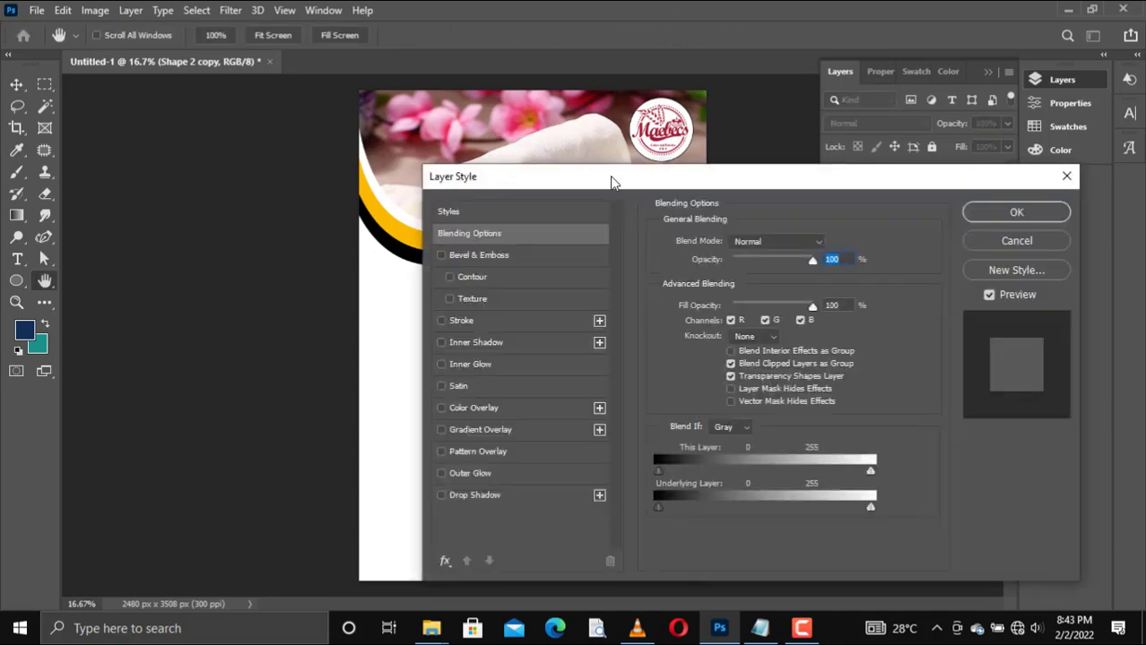
pyautogui.moveTo(612, 182); pyautogui.dragTo(859, 92)
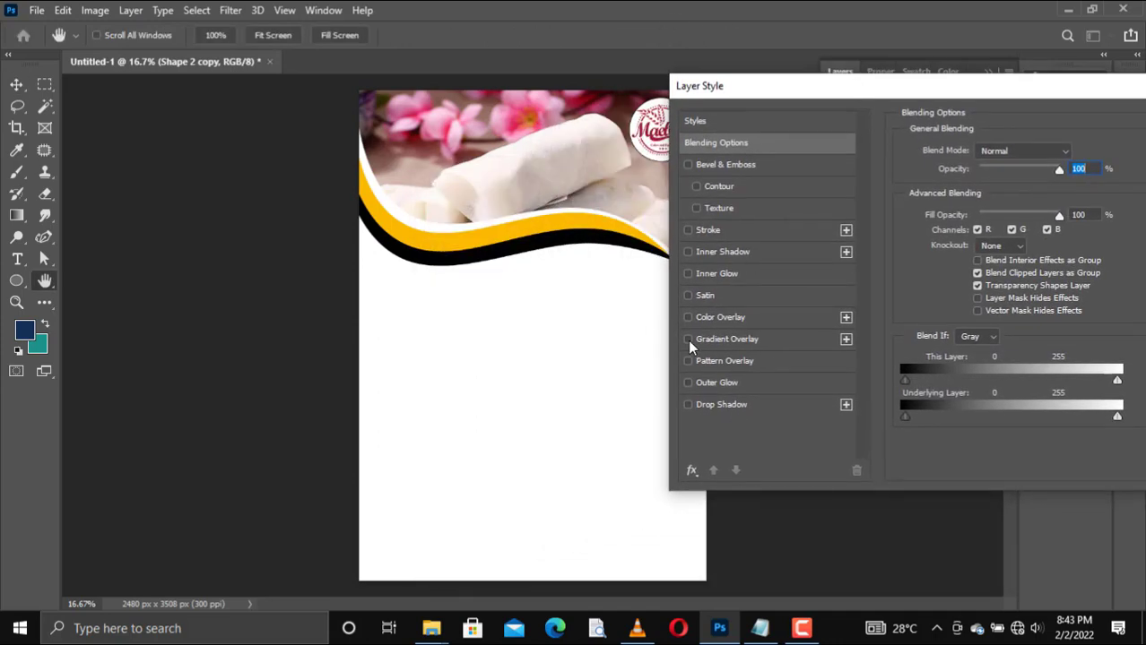
pyautogui.click(687, 405)
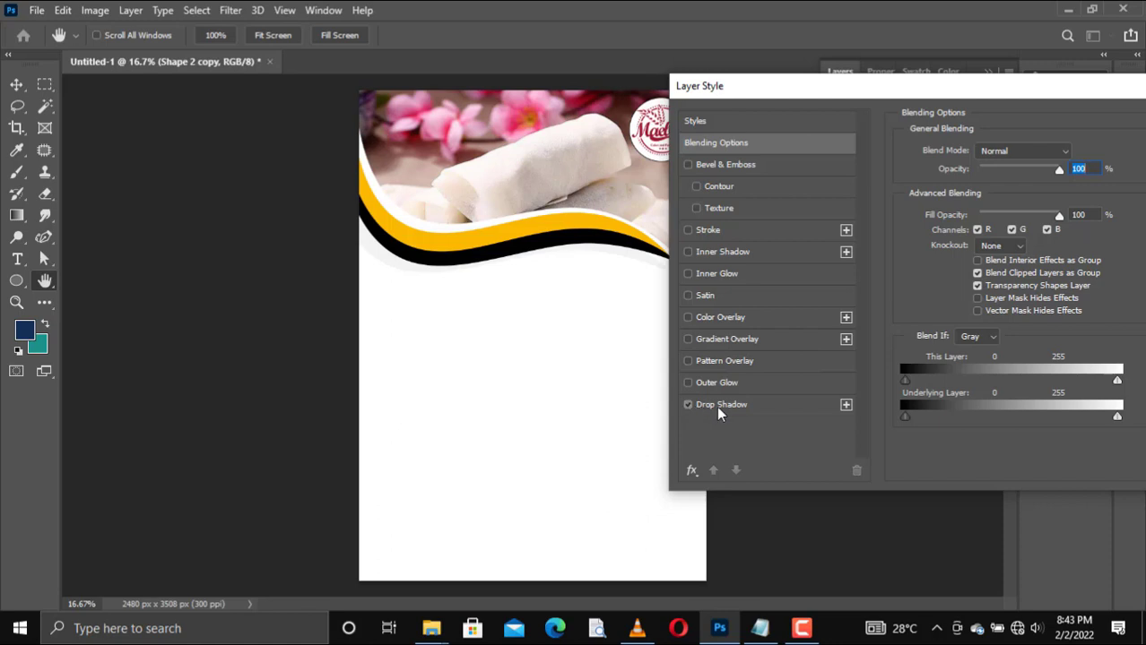
pyautogui.click(716, 407)
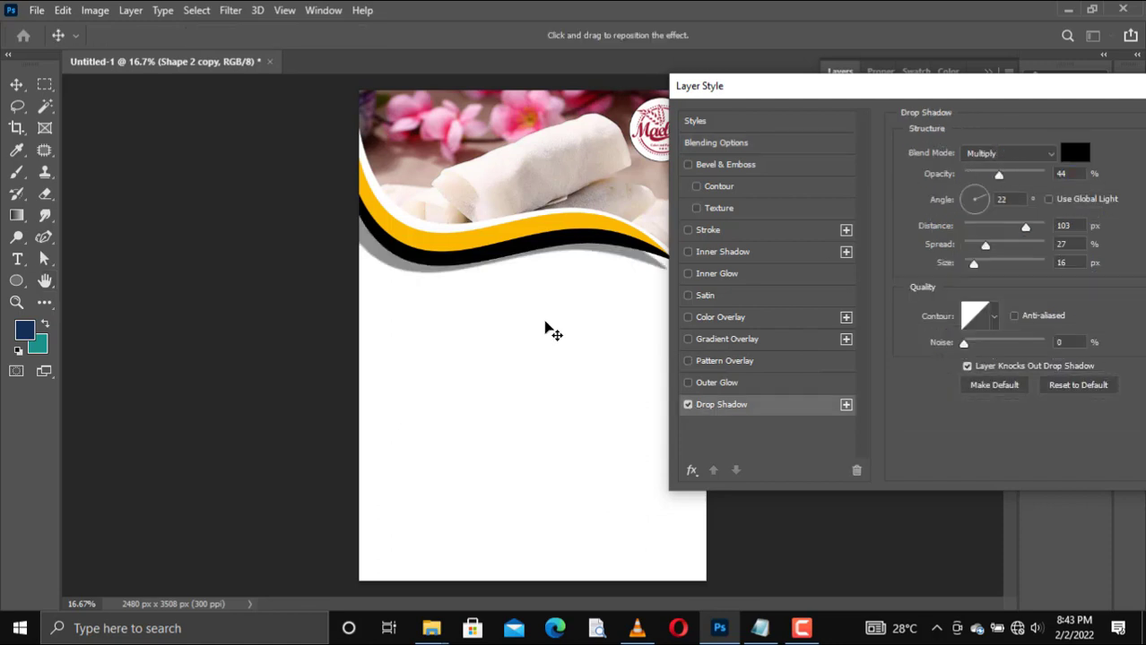
# Step: Set the black band's drop shadow to 20% opacity, a 56° angle and 31 px distance
pyautogui.moveTo(546, 327); pyautogui.dragTo(555, 327)
pyautogui.moveTo(998, 175); pyautogui.dragTo(982, 181)
pyautogui.moveTo(557, 315); pyautogui.dragTo(556, 312)
pyautogui.moveTo(821, 91); pyautogui.dragTo(908, 79)
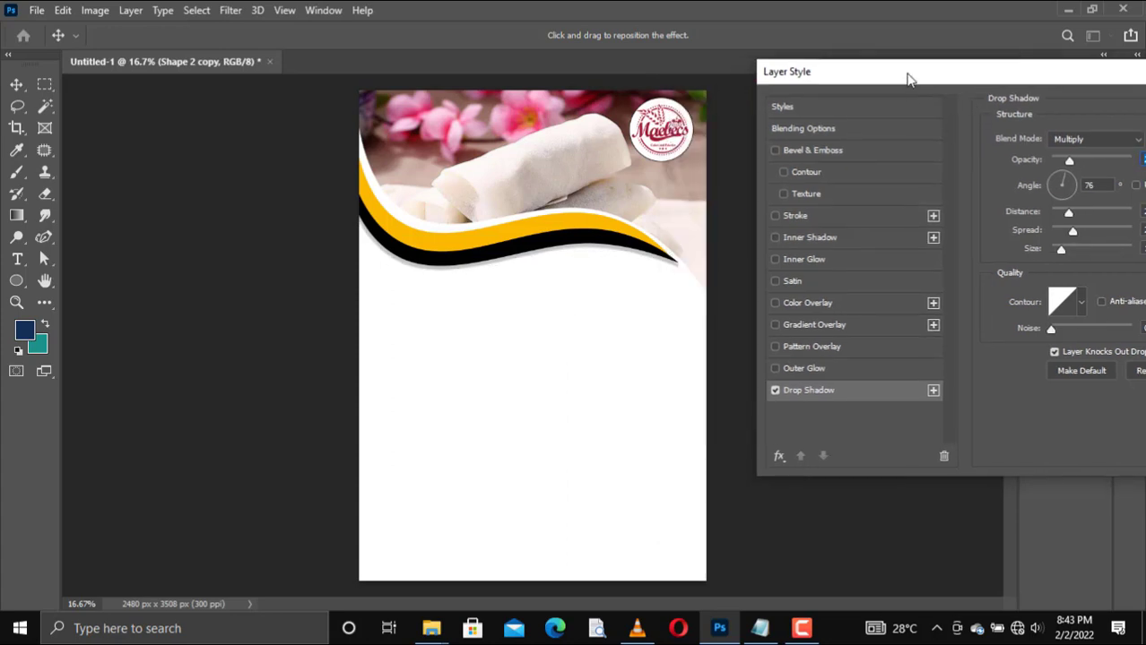
pyautogui.moveTo(557, 287); pyautogui.dragTo(555, 286)
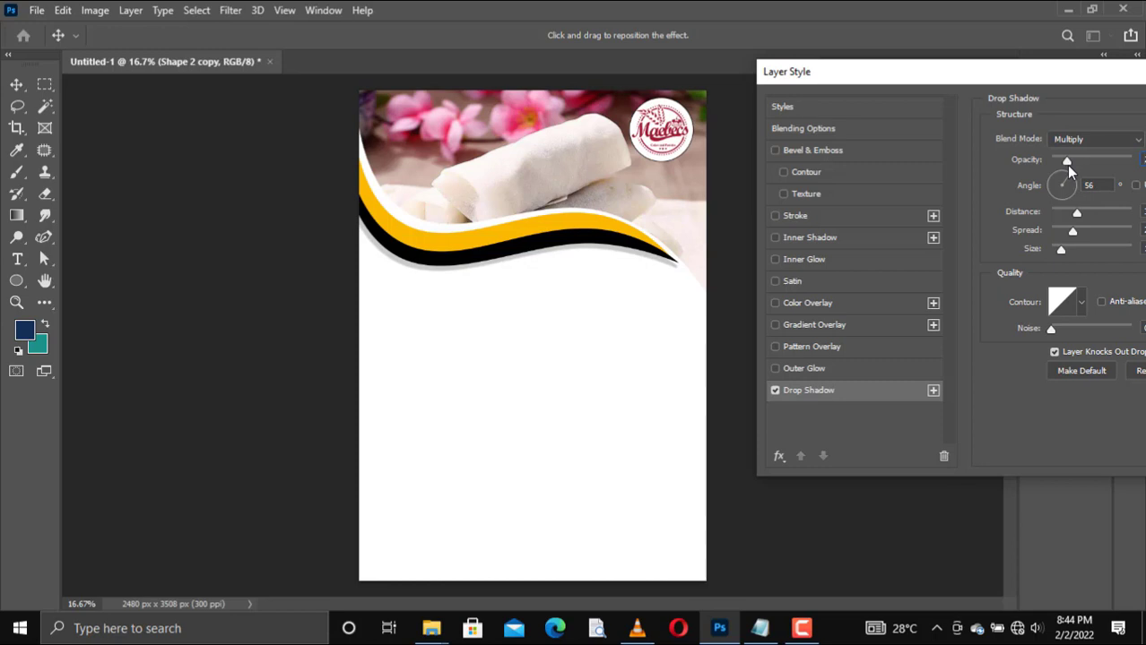
pyautogui.moveTo(937, 79); pyautogui.dragTo(602, 160)
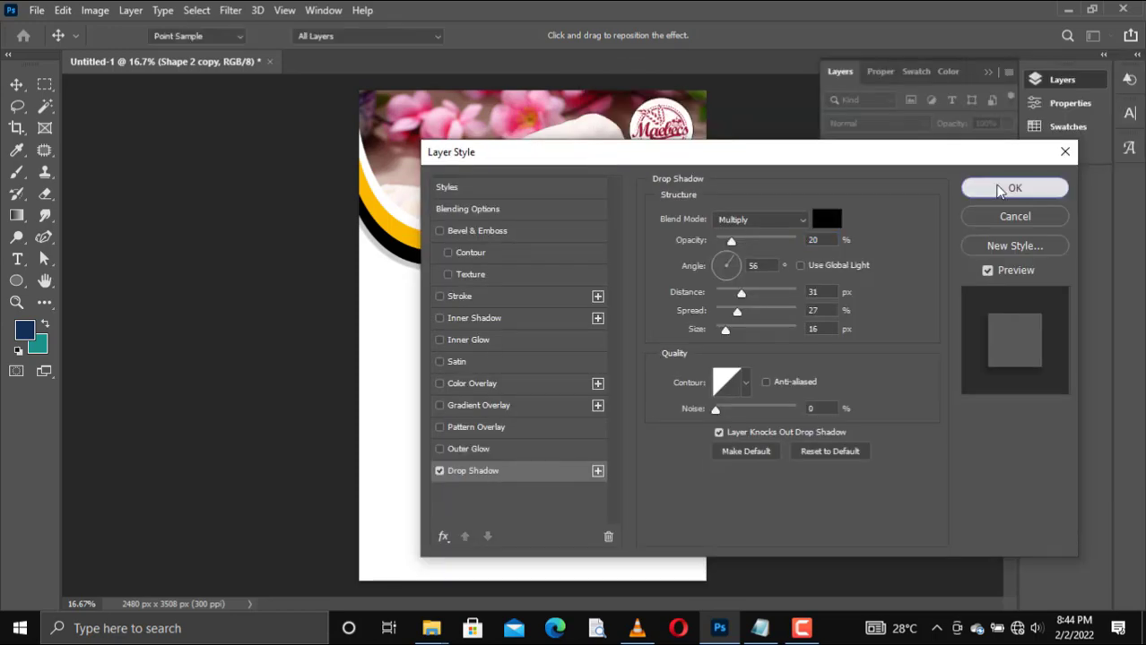
pyautogui.click(999, 188)
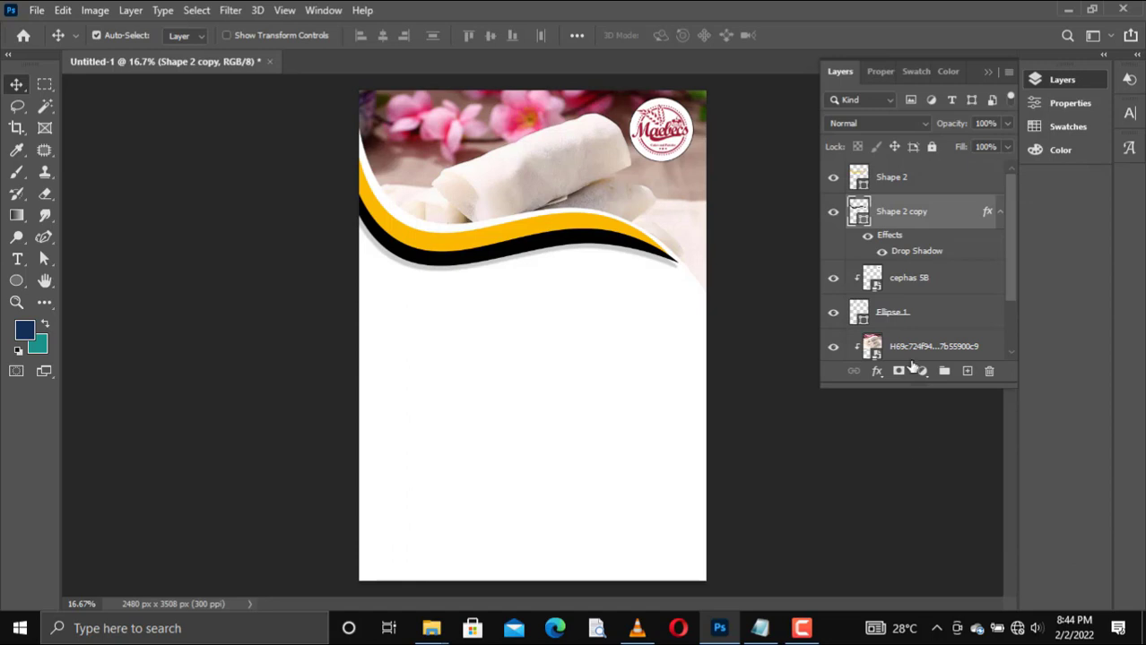
# Step: Draw a four-sided Pen tool shape over the page's lower part, its slanted upper edge rising to the photo's lower right end
pyautogui.click(914, 182)
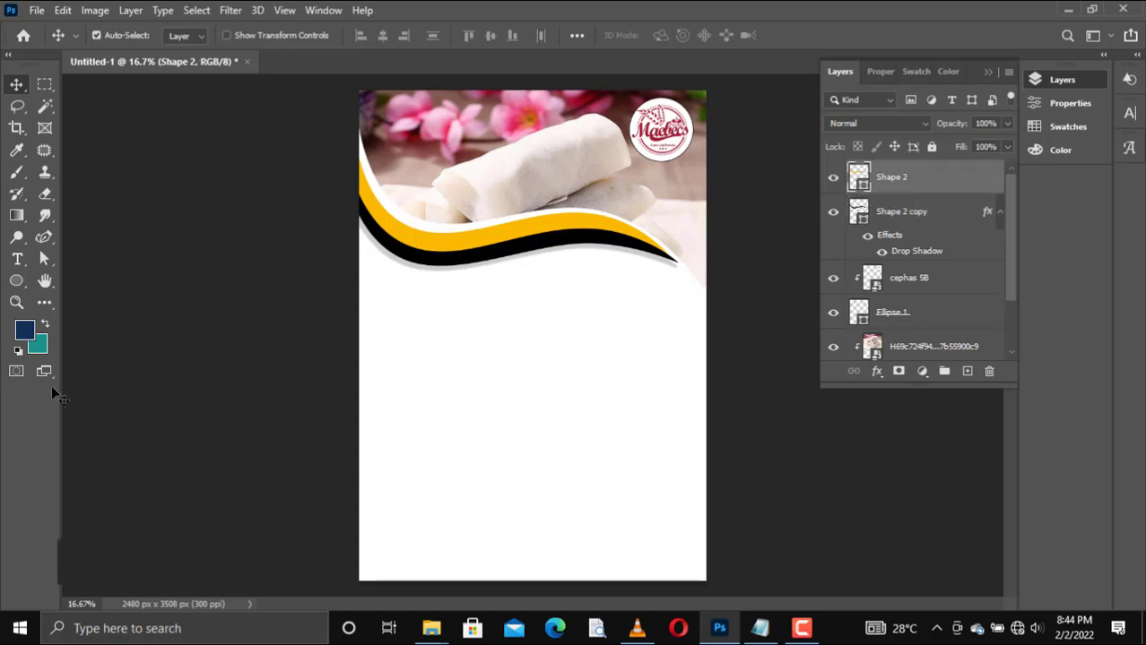
pyautogui.rightClick(44, 240)
pyautogui.click(106, 233)
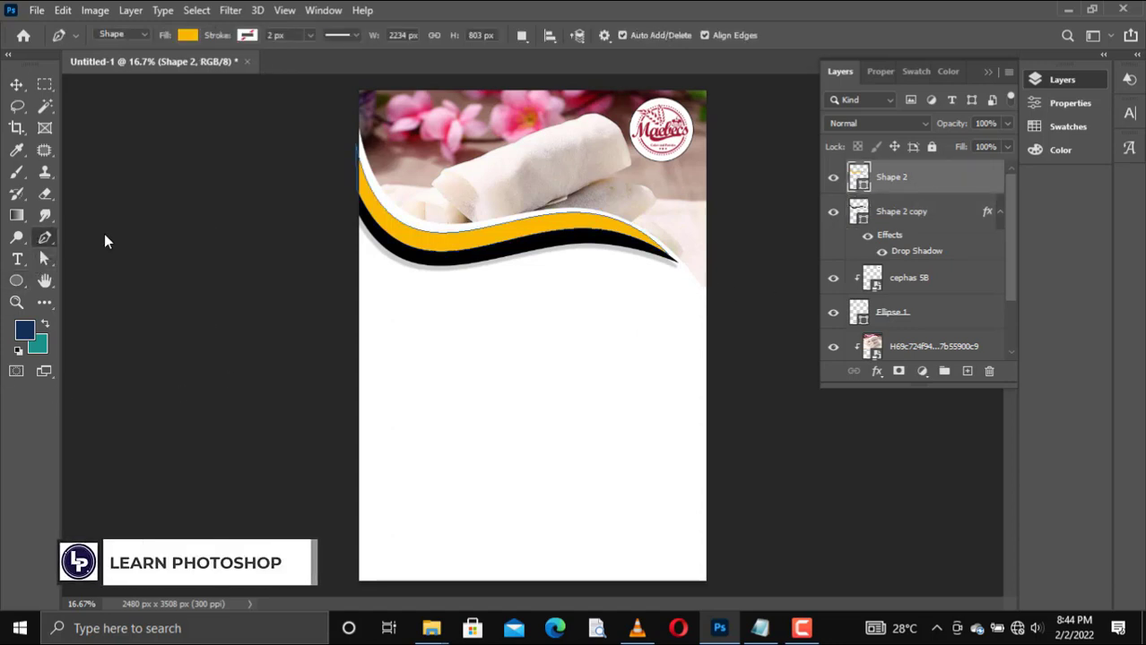
pyautogui.rightClick(44, 241)
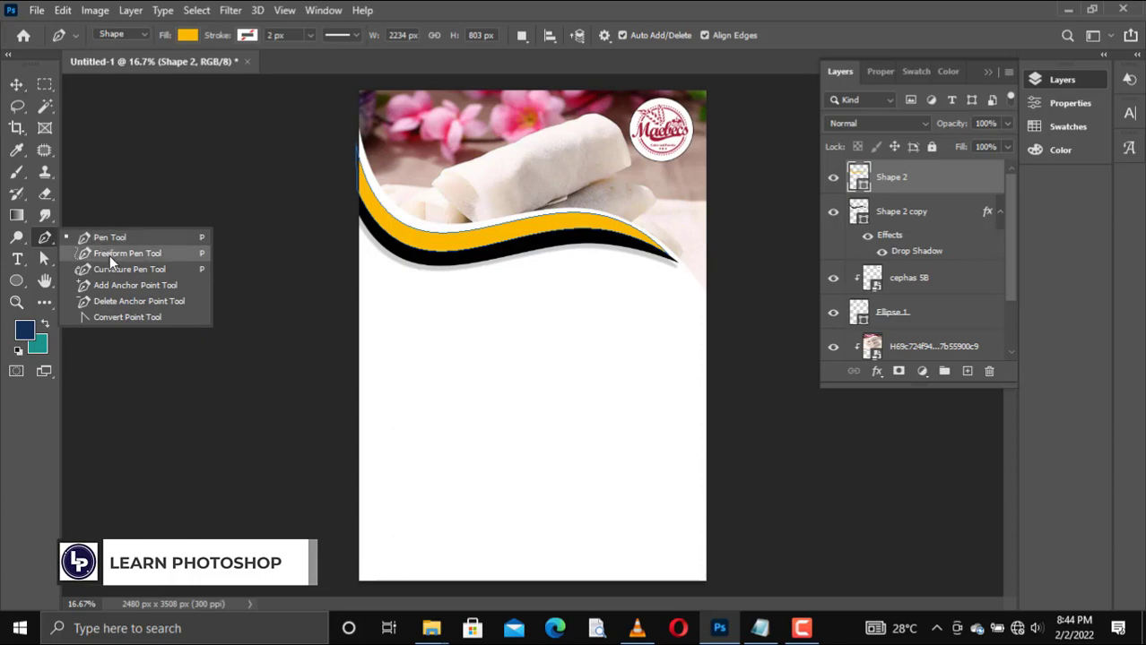
pyautogui.click(109, 239)
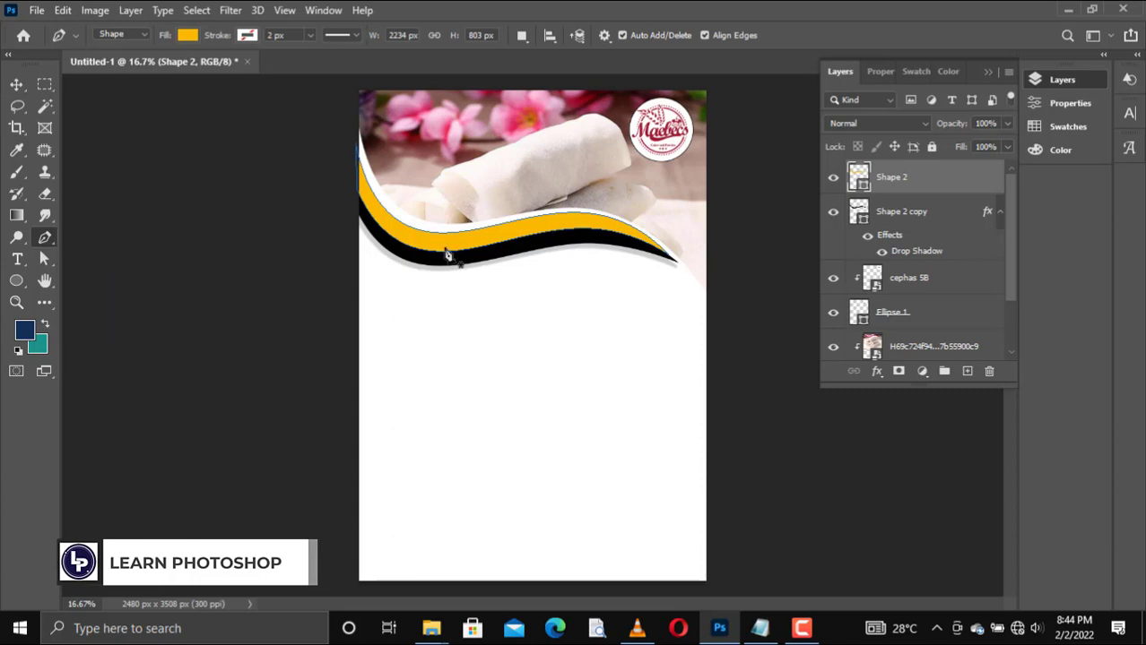
pyautogui.click(704, 292)
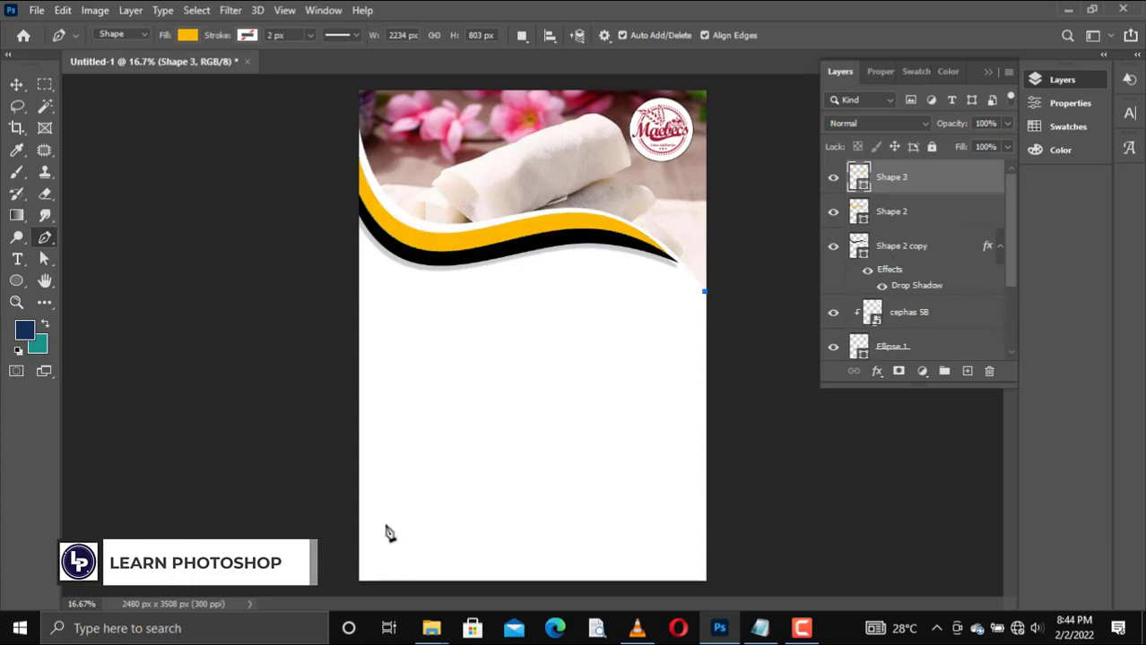
pyautogui.click(359, 443)
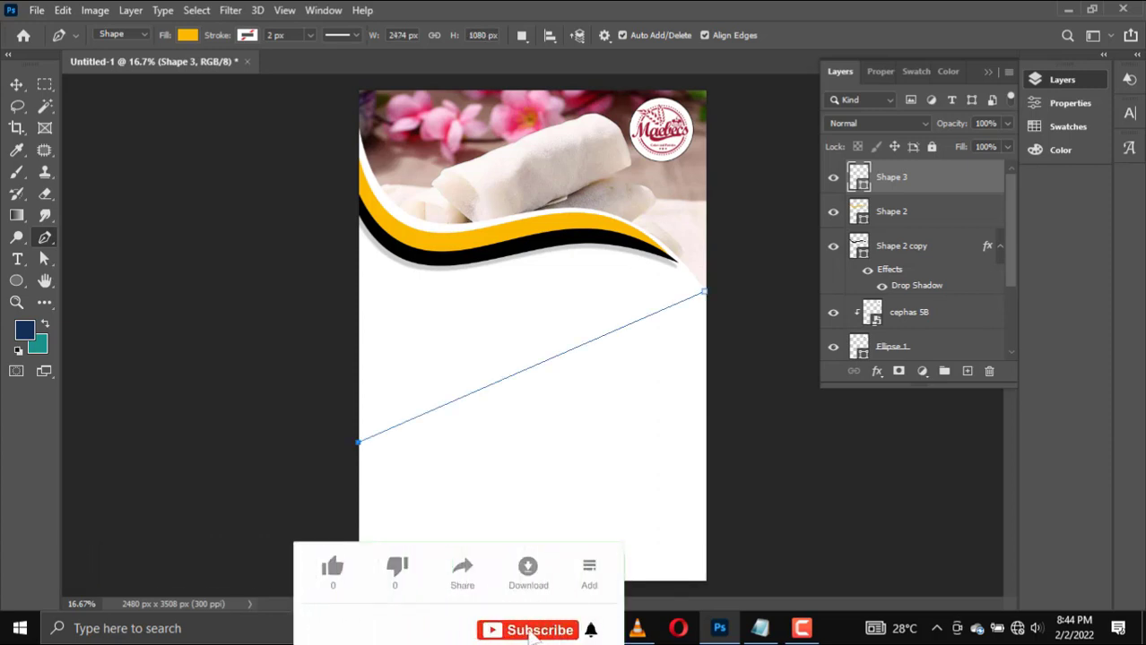
pyautogui.click(360, 582)
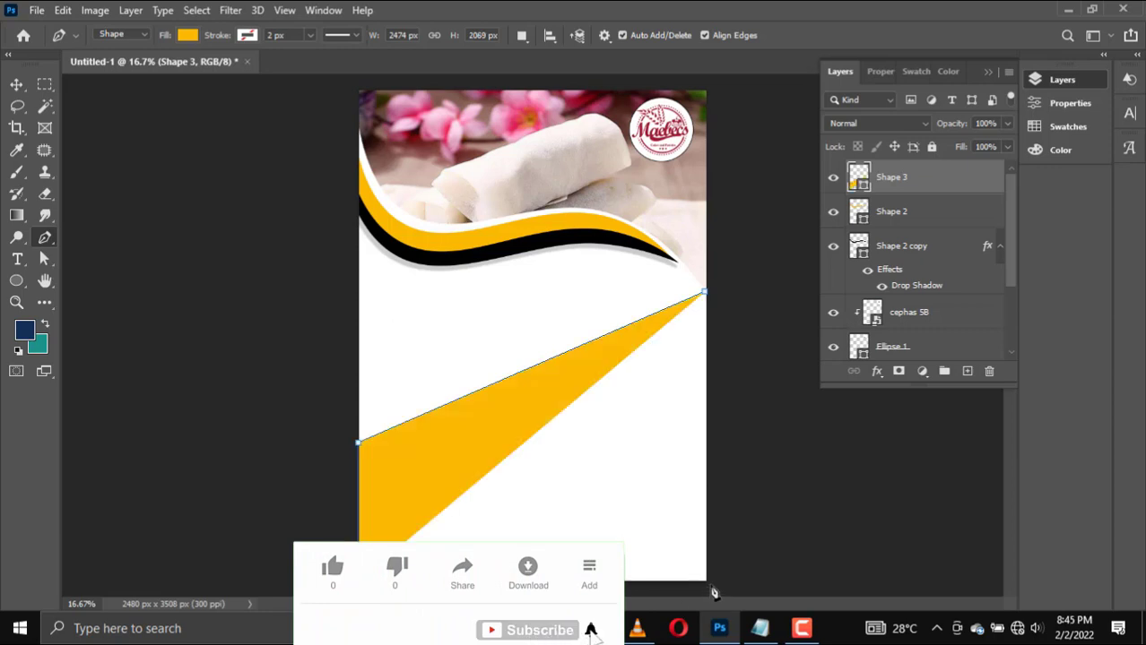
pyautogui.click(710, 583)
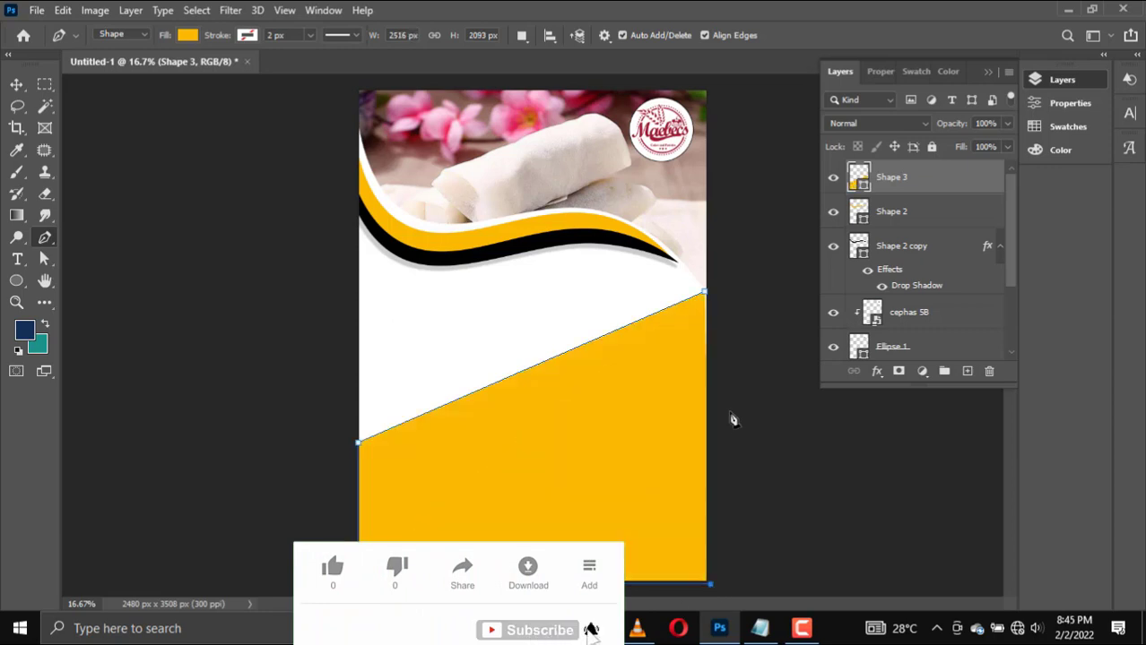
pyautogui.click(706, 295)
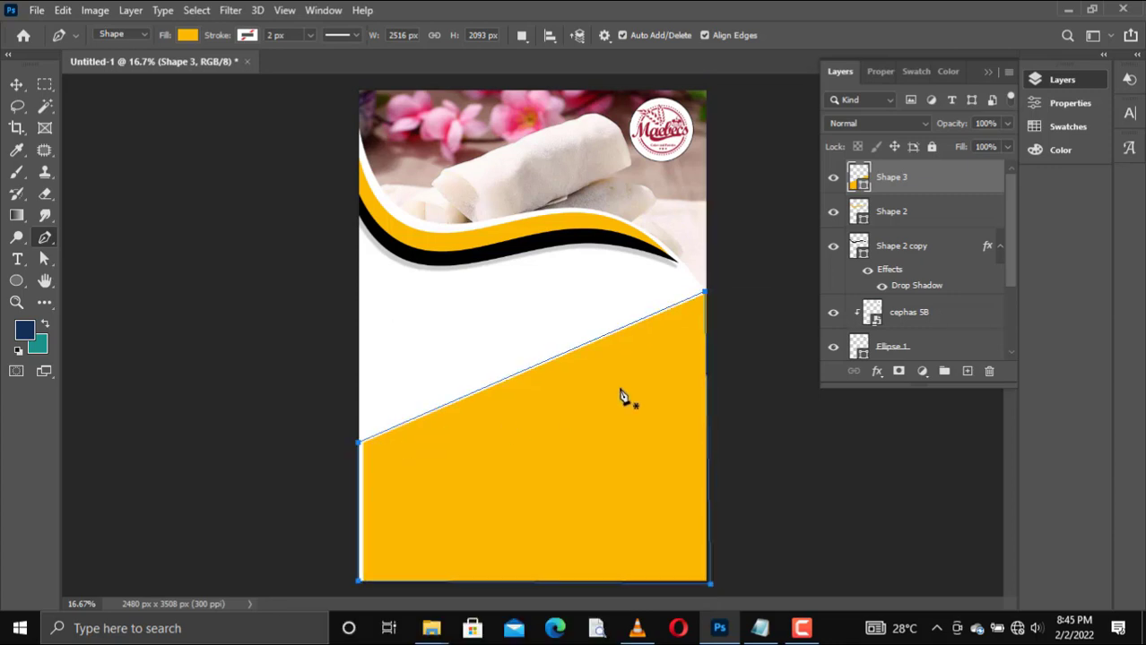
pyautogui.moveTo(706, 293); pyautogui.dragTo(712, 294)
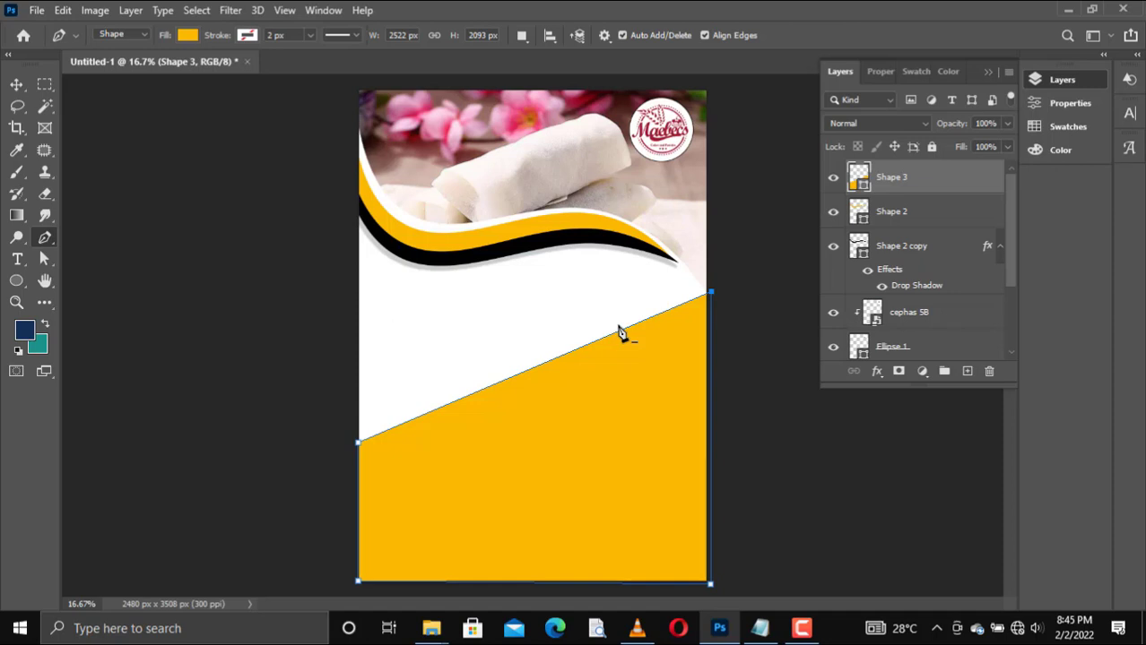
# Step: Fill the new lower shape with a reversed black-to-white radial gradient
pyautogui.click(192, 37)
pyautogui.click(148, 67)
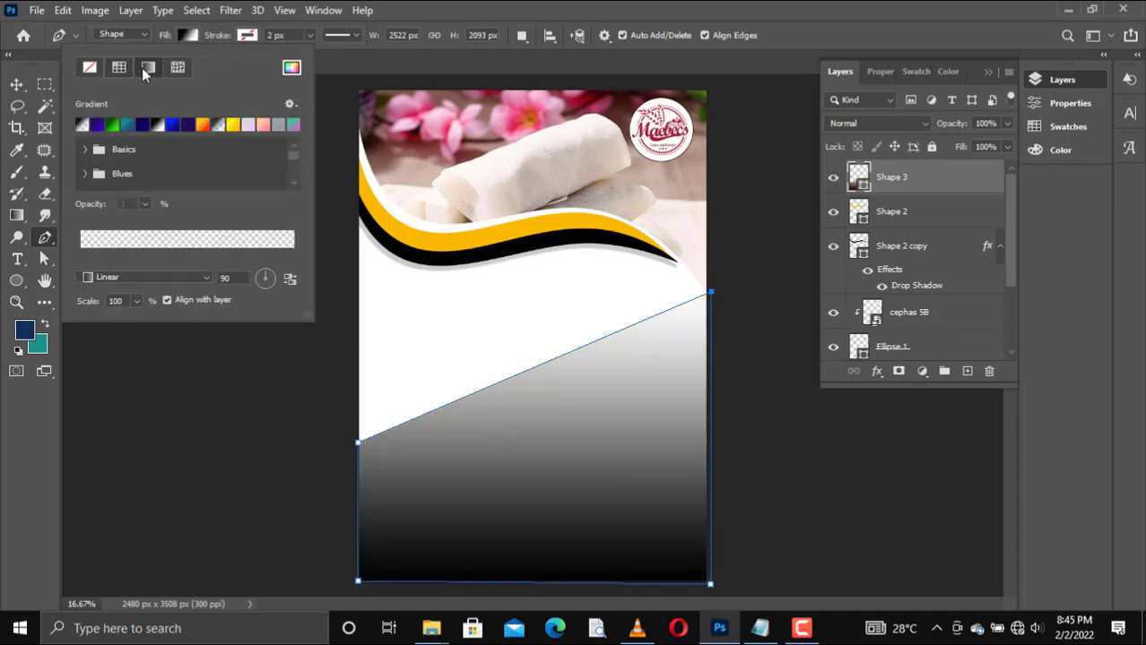
pyautogui.click(143, 278)
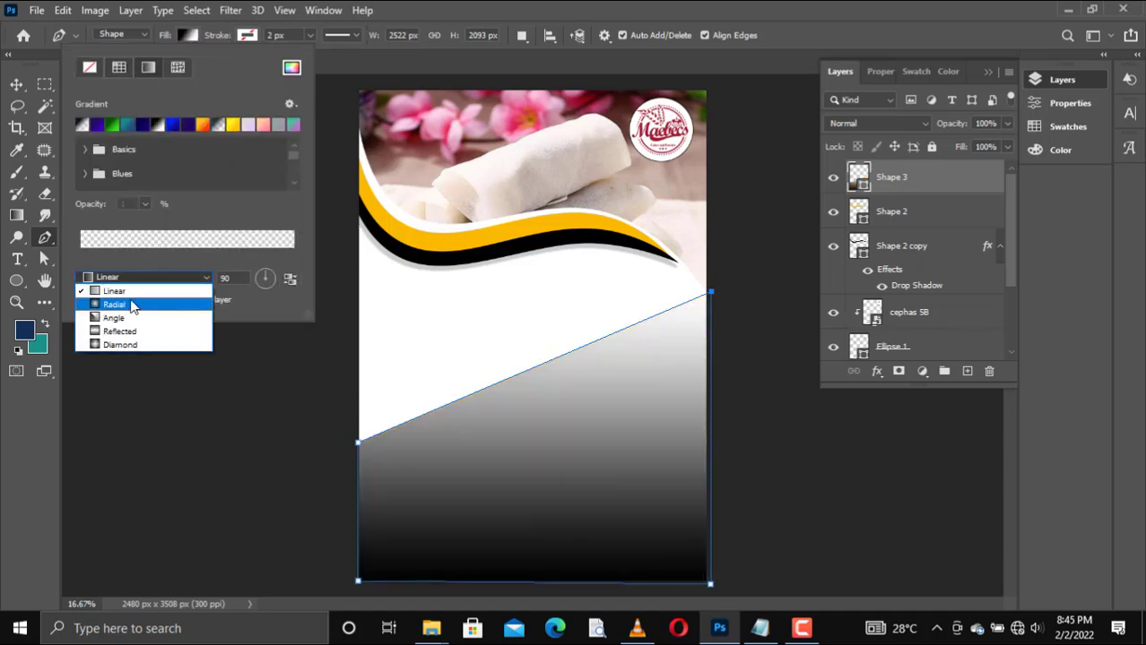
pyautogui.click(126, 302)
pyautogui.click(296, 281)
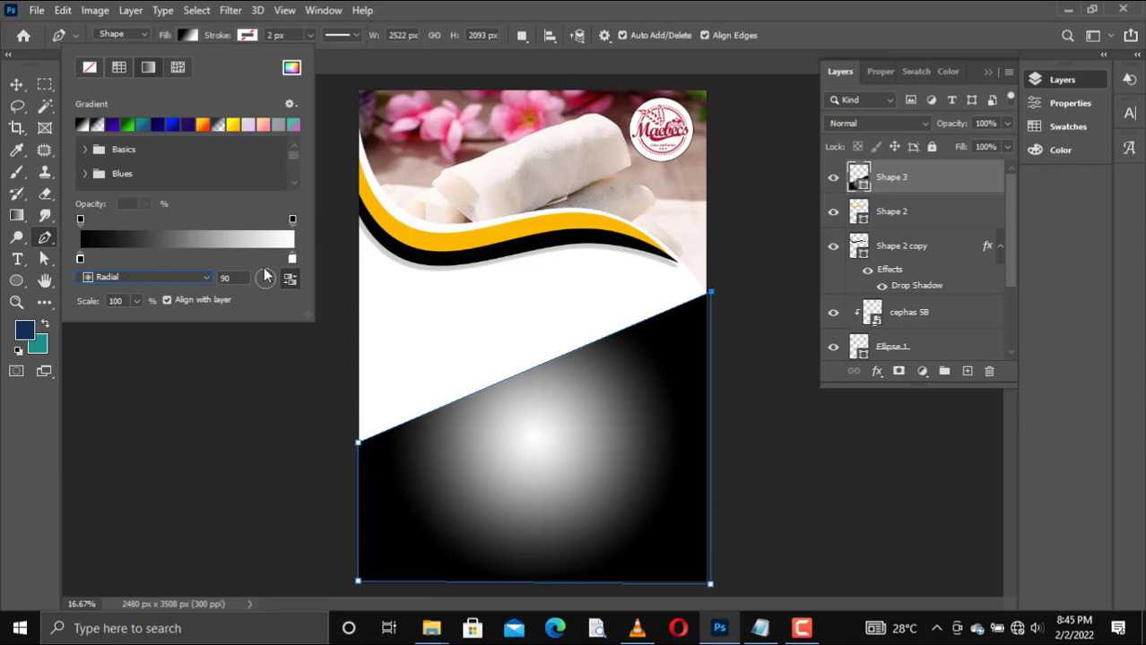
# Step: Change the gradient's white color stop to dark grey 1e1e1e and leave shape editing
pyautogui.click(291, 259)
pyautogui.doubleClick(292, 261)
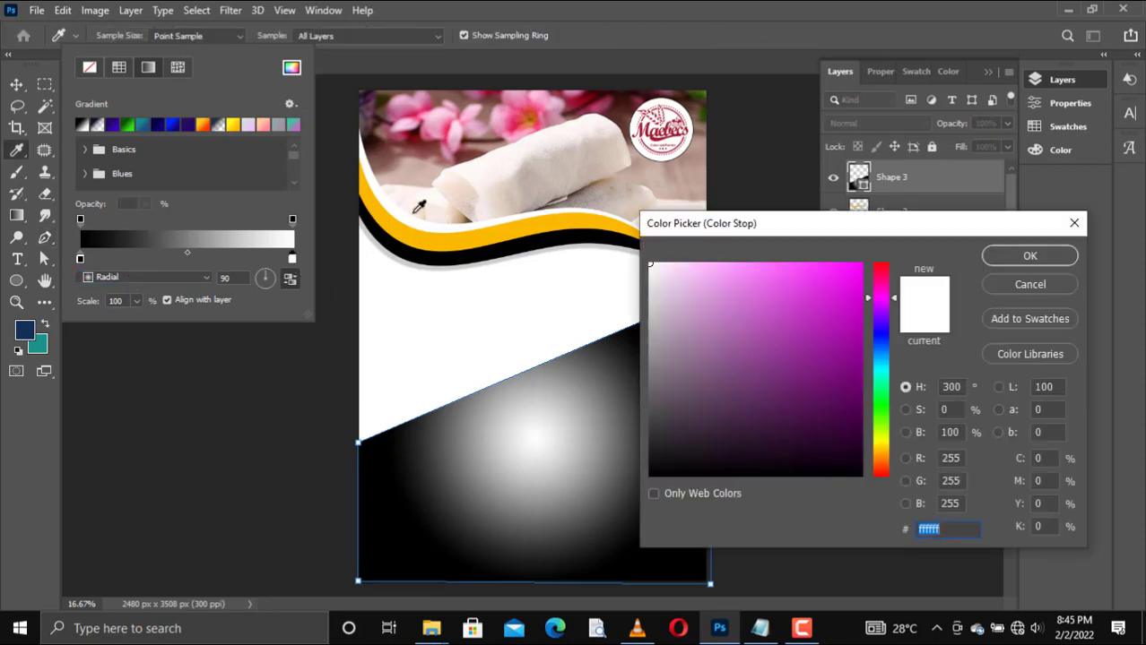
pyautogui.click(650, 447)
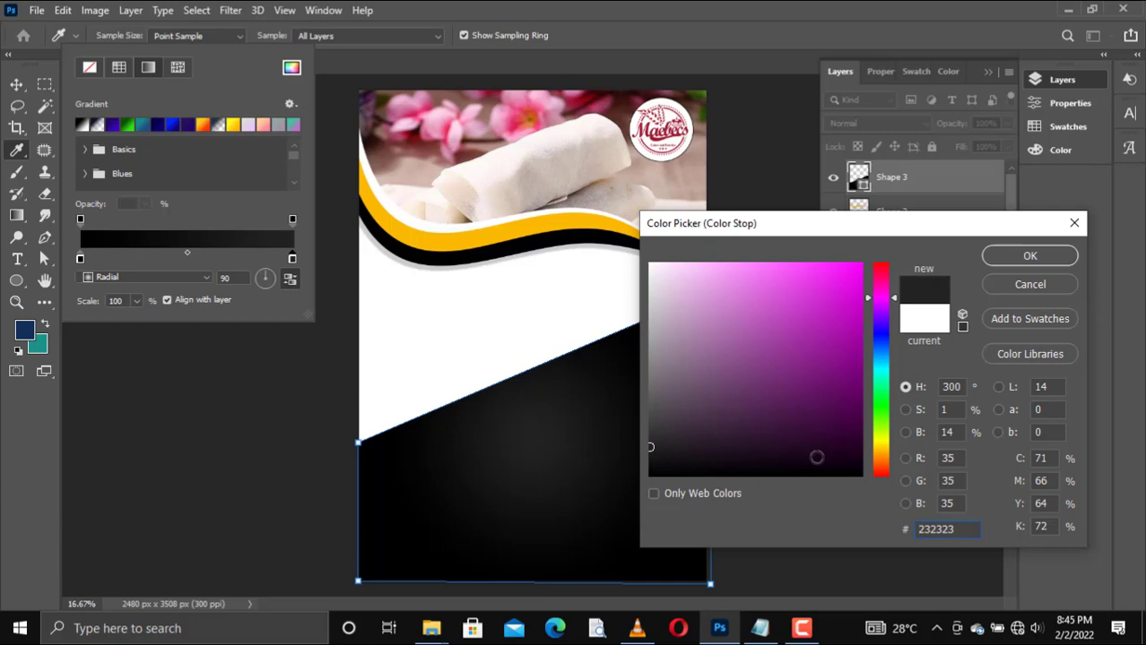
pyautogui.click(651, 459)
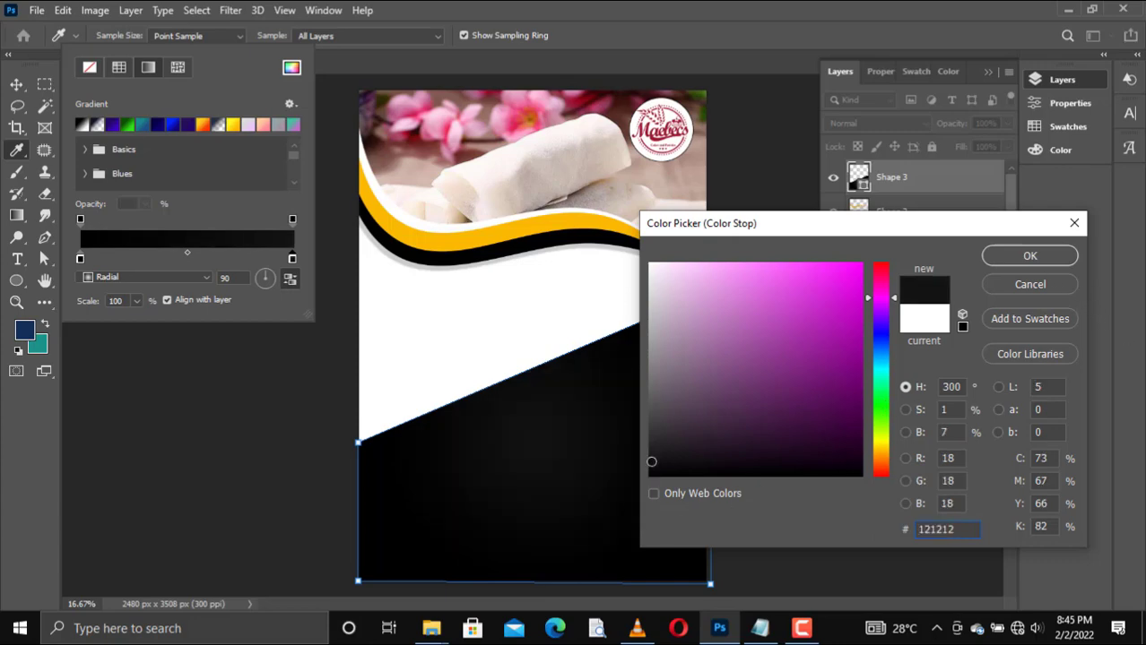
pyautogui.click(652, 451)
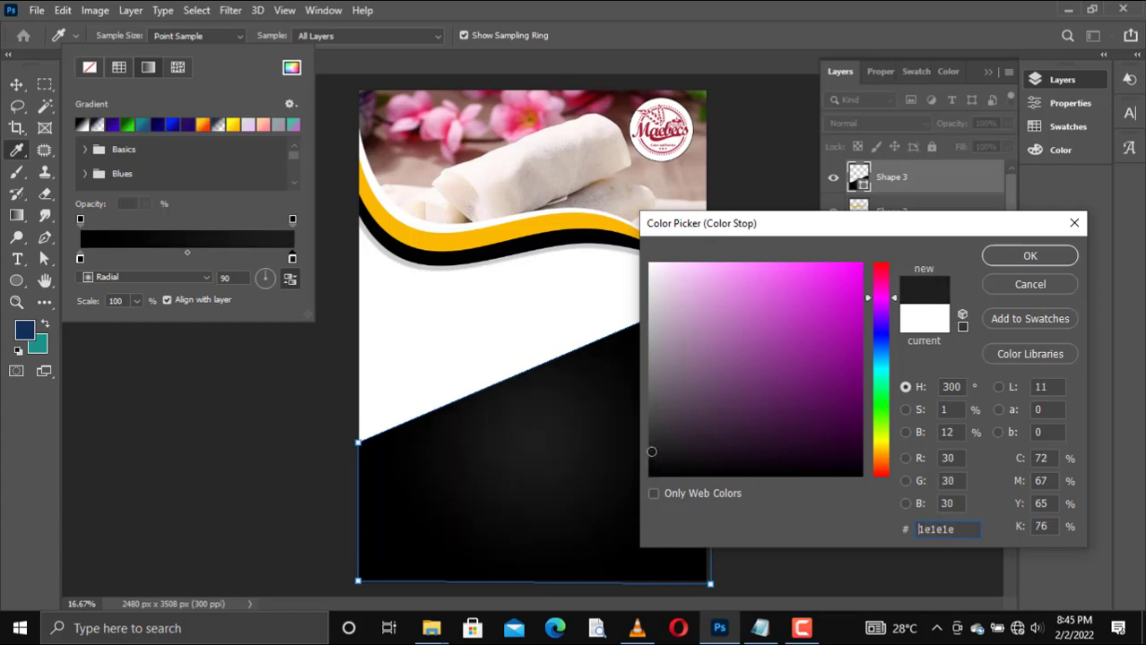
pyautogui.click(1028, 254)
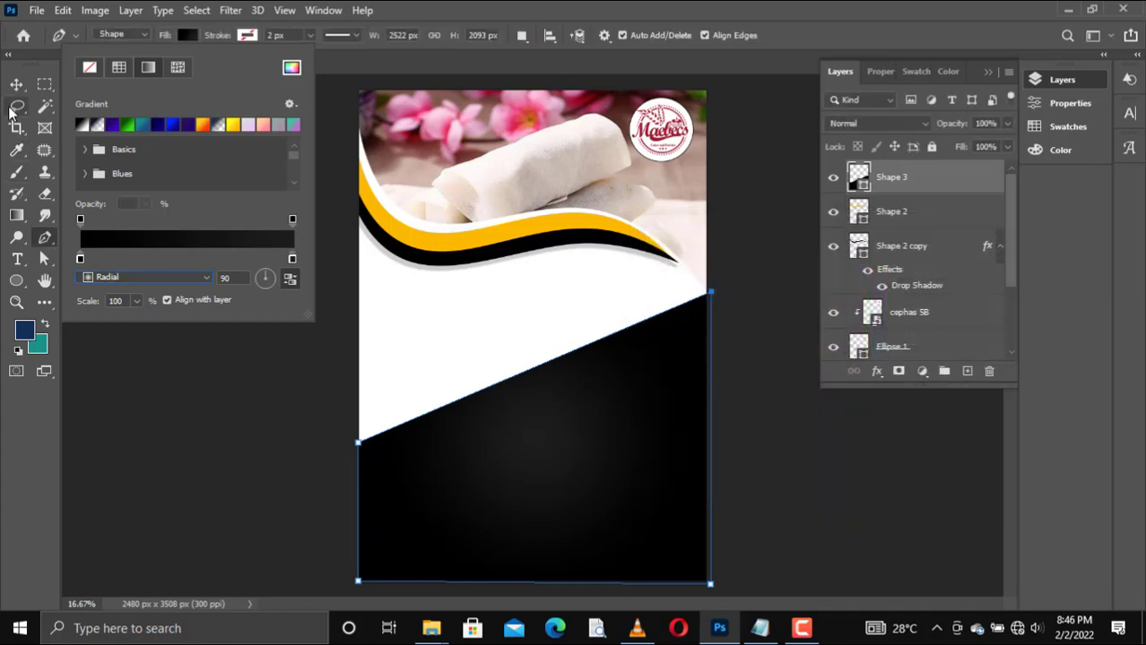
pyautogui.click(13, 85)
pyautogui.click(15, 86)
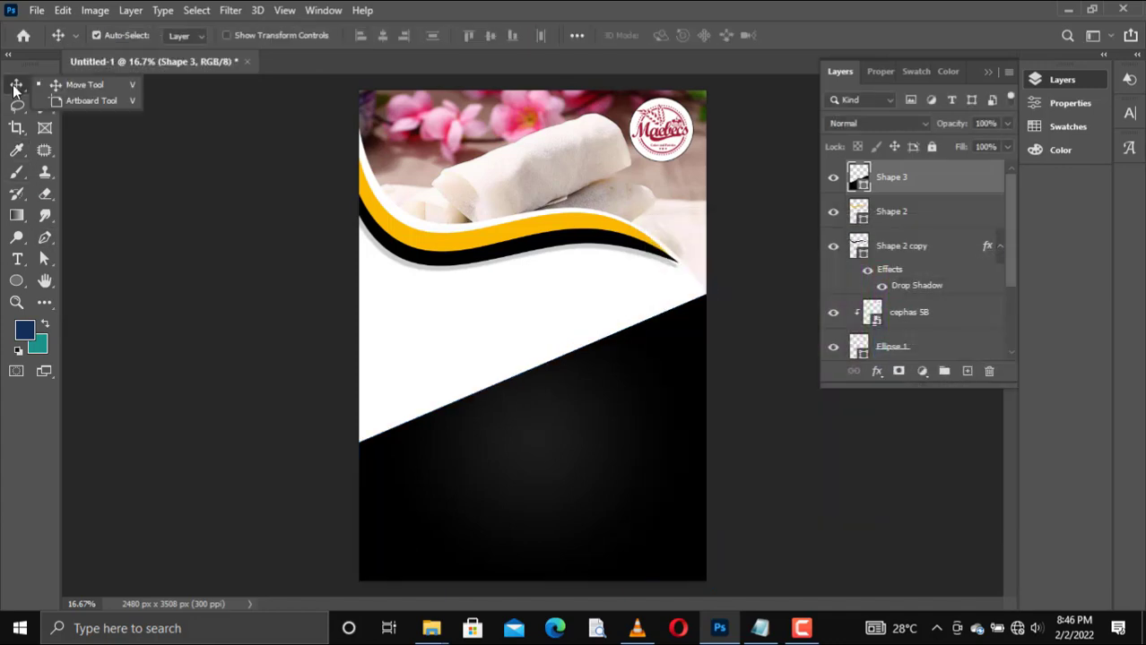
pyautogui.click(557, 388)
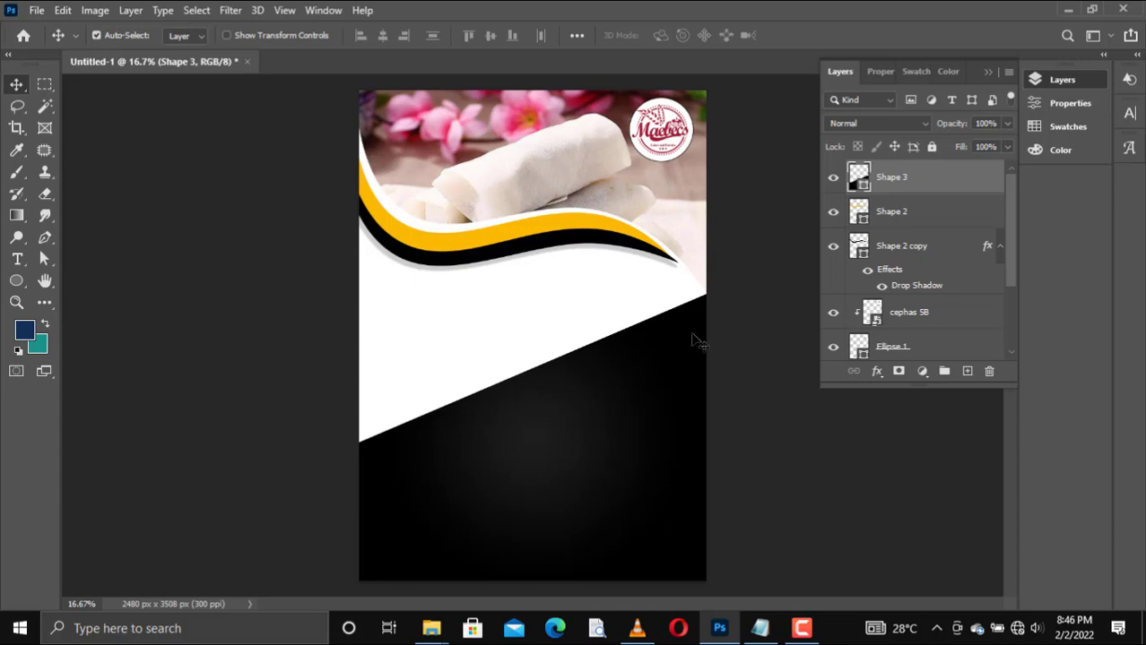
# Step: Bend the black shape's slanted upper edge into an S-shaped wave by adding and pulling two curve points with the Curvature Pen tool
pyautogui.press('p')
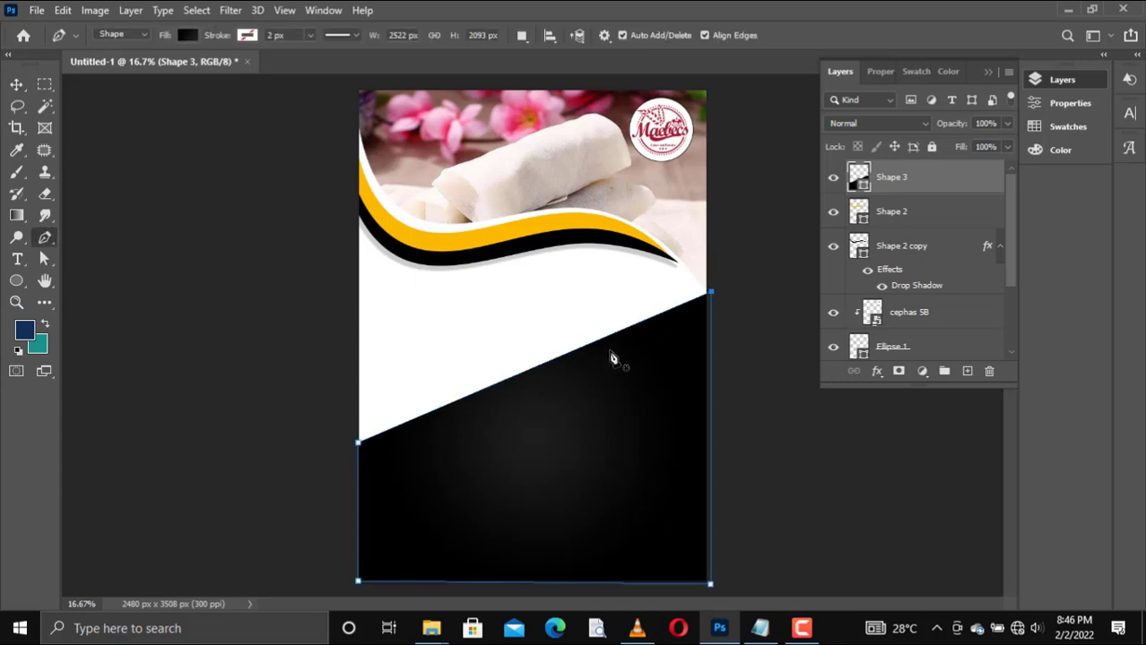
pyautogui.rightClick(45, 240)
pyautogui.click(741, 205)
pyautogui.click(656, 316)
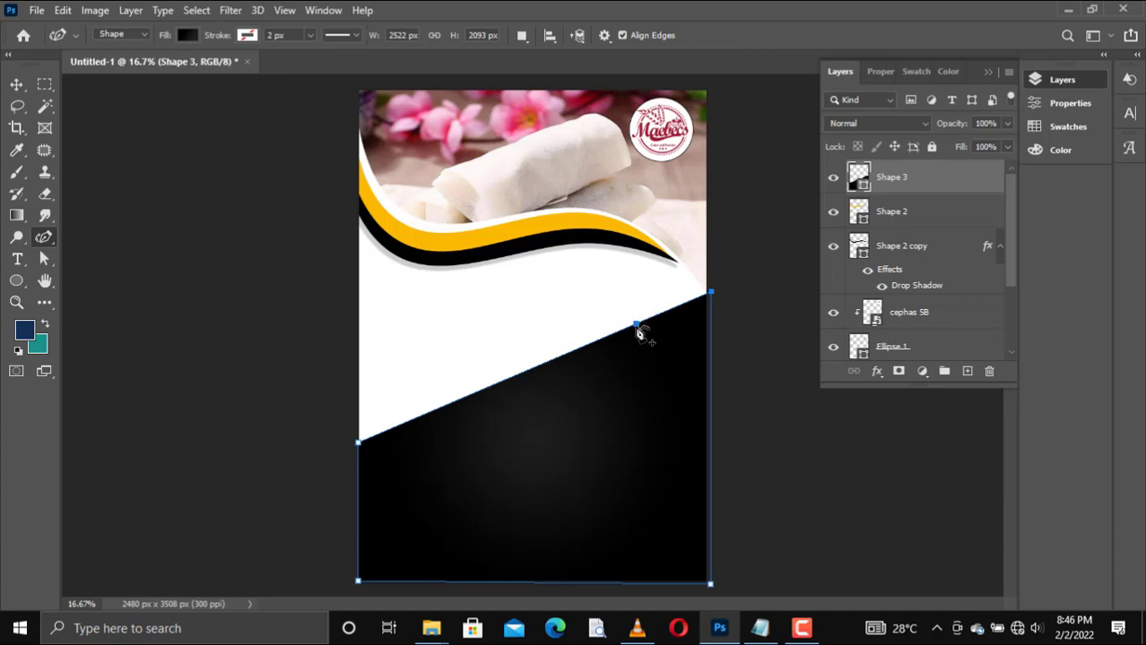
pyautogui.moveTo(624, 338); pyautogui.dragTo(631, 392)
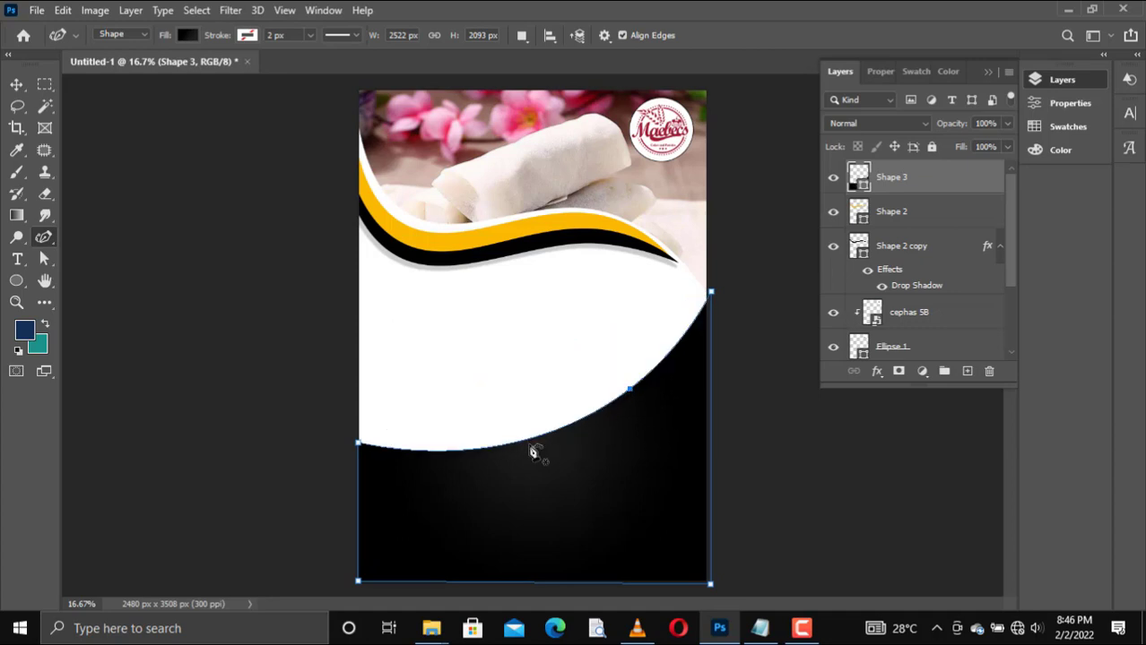
pyautogui.moveTo(493, 449); pyautogui.dragTo(435, 394)
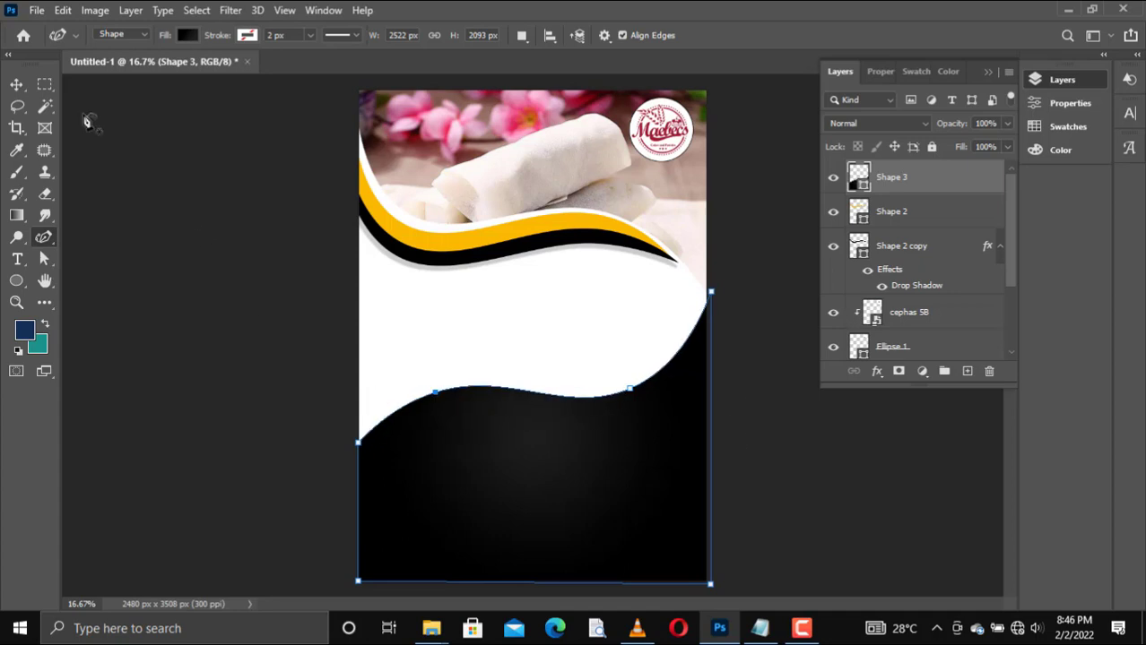
# Step: Move the black wave shape slightly down the page
pyautogui.click(17, 86)
pyautogui.click(253, 309)
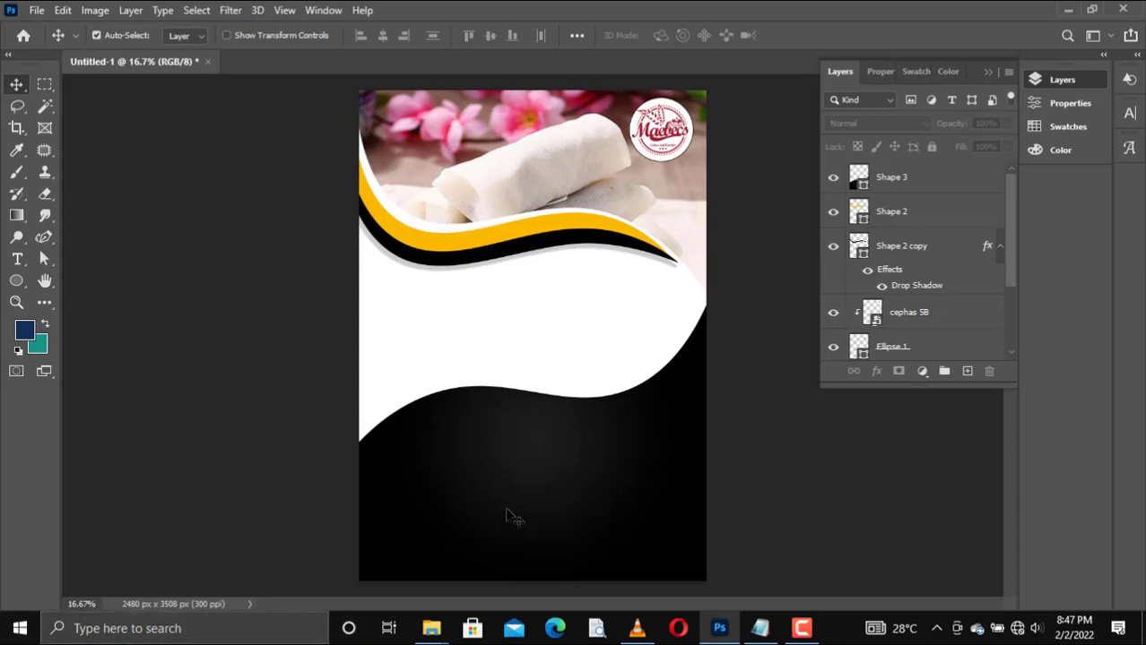
pyautogui.moveTo(509, 515); pyautogui.dragTo(512, 519)
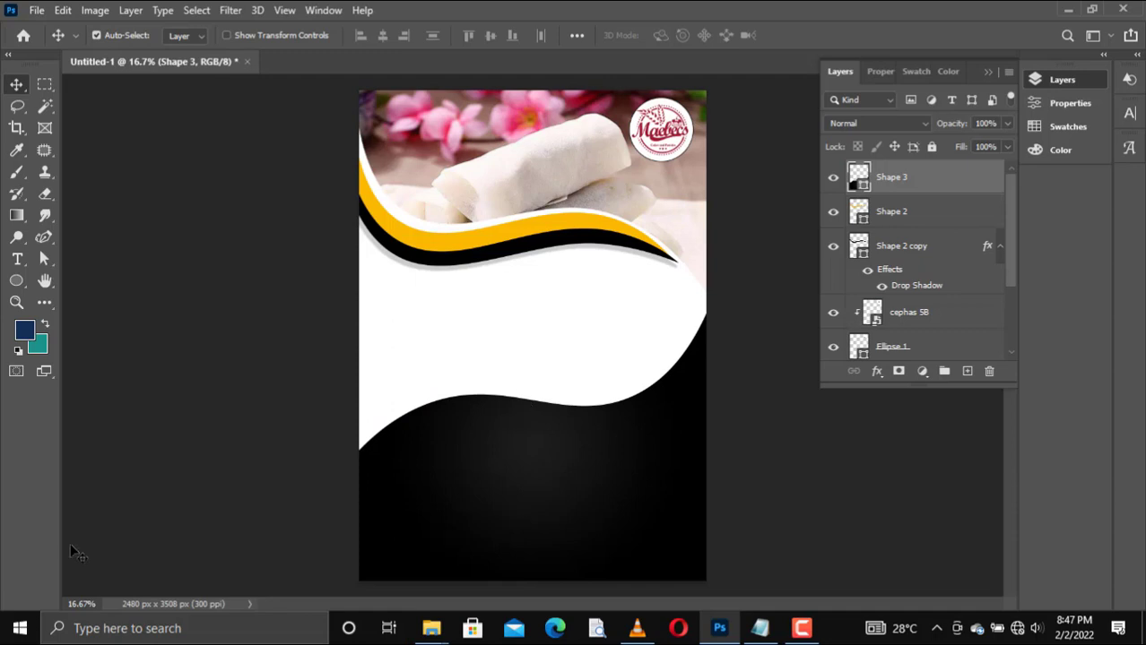
# Step: Draw a circle over the wave edge's left half with the Ellipse tool and enlarge it to about 749 by 769 px
pyautogui.click(16, 281)
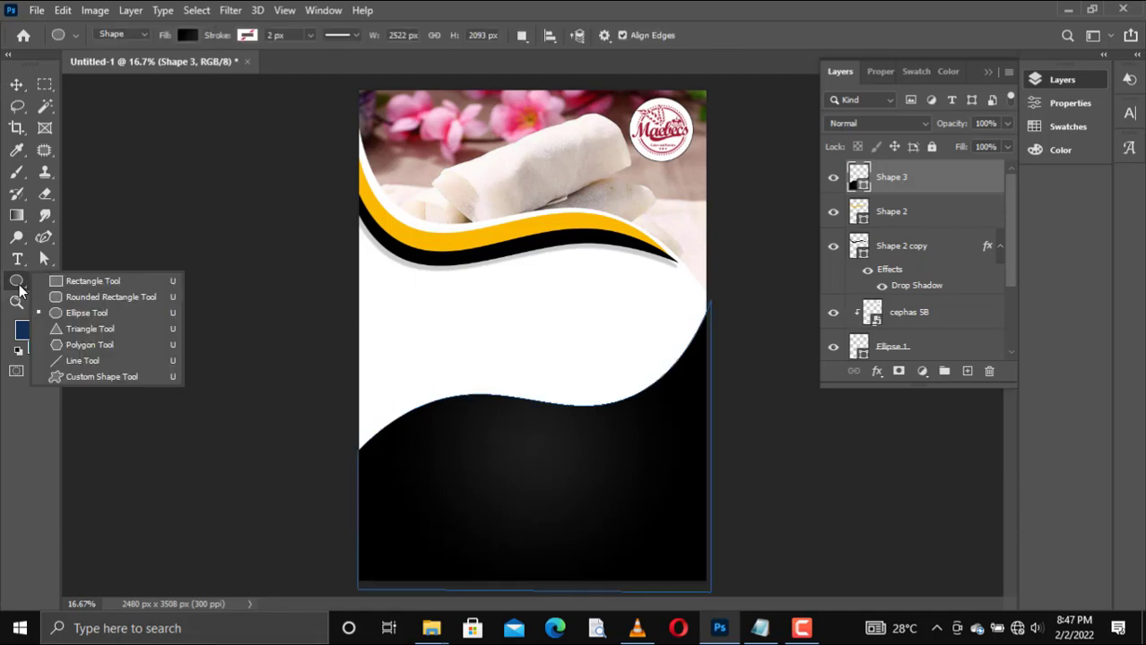
pyautogui.click(88, 310)
pyautogui.moveTo(448, 411); pyautogui.dragTo(501, 457)
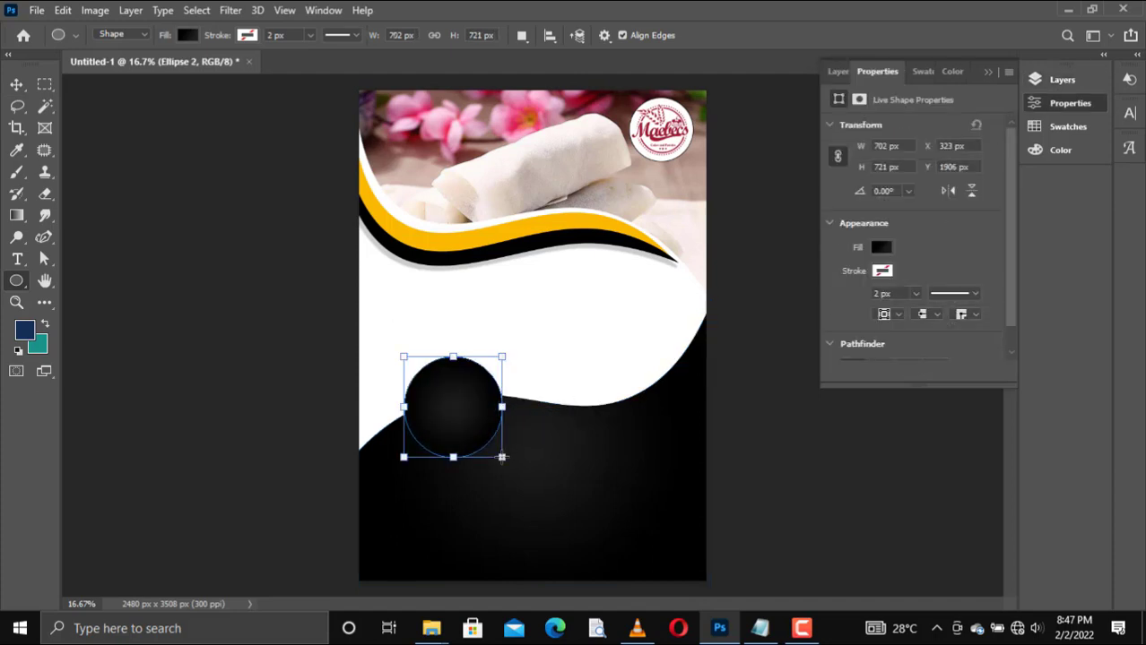
pyautogui.press('v')
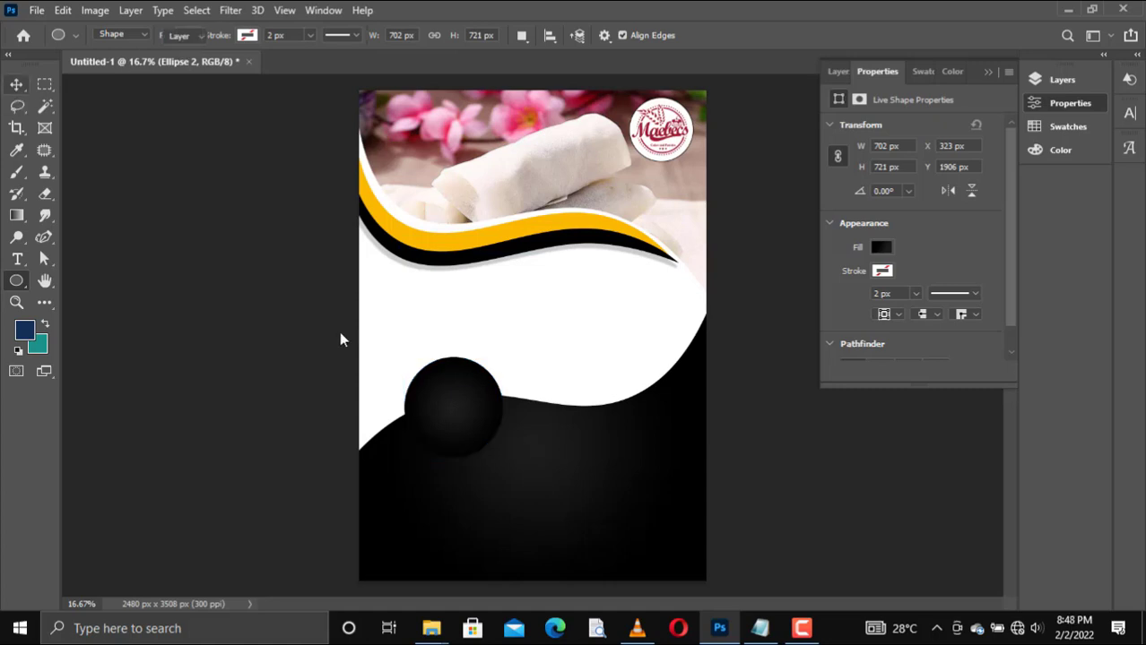
pyautogui.moveTo(464, 429)
pyautogui.mouseDown()
pyautogui.moveTo(523, 464)
pyautogui.moveTo(460, 432)
pyautogui.mouseUp()
pyautogui.hotkey('ctrl', 't')
pyautogui.press('Return')
# Step: Give the circle a white stroke 15 px wide
pyautogui.click(247, 35)
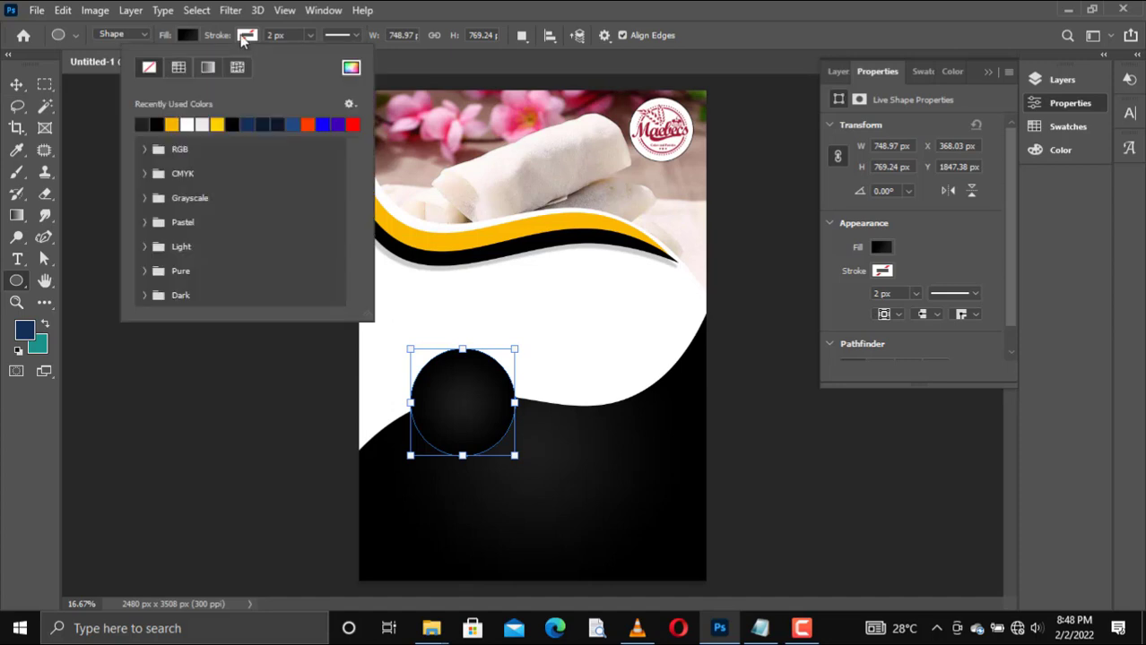
pyautogui.click(186, 125)
pyautogui.click(224, 40)
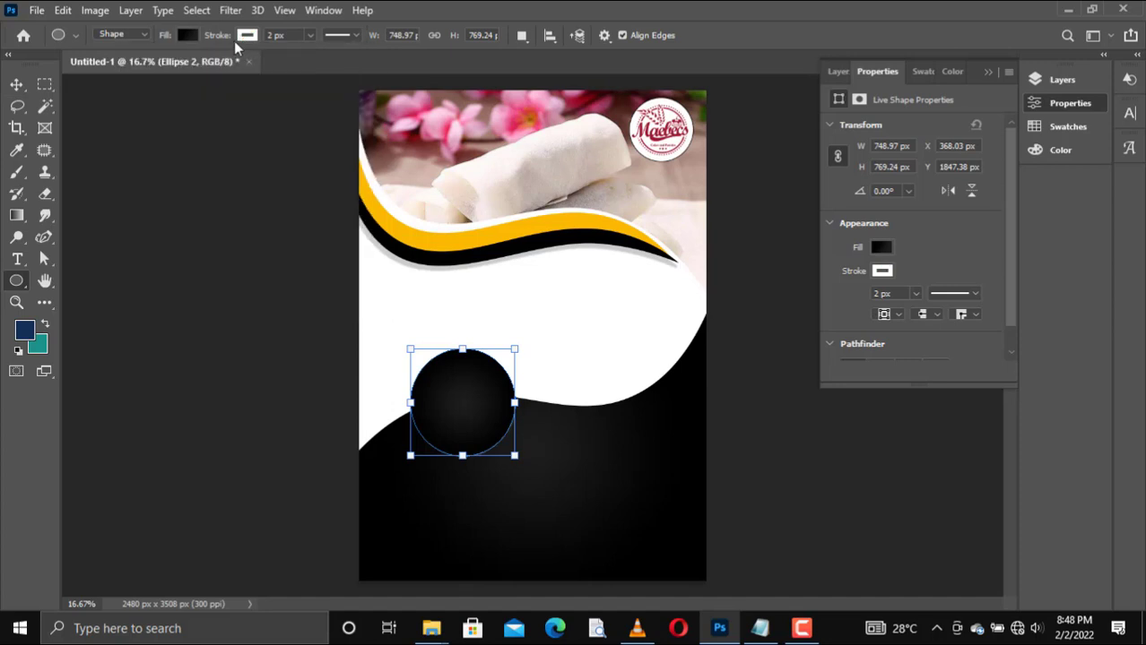
pyautogui.moveTo(233, 41); pyautogui.dragTo(235, 40)
pyautogui.moveTo(237, 40); pyautogui.dragTo(242, 42)
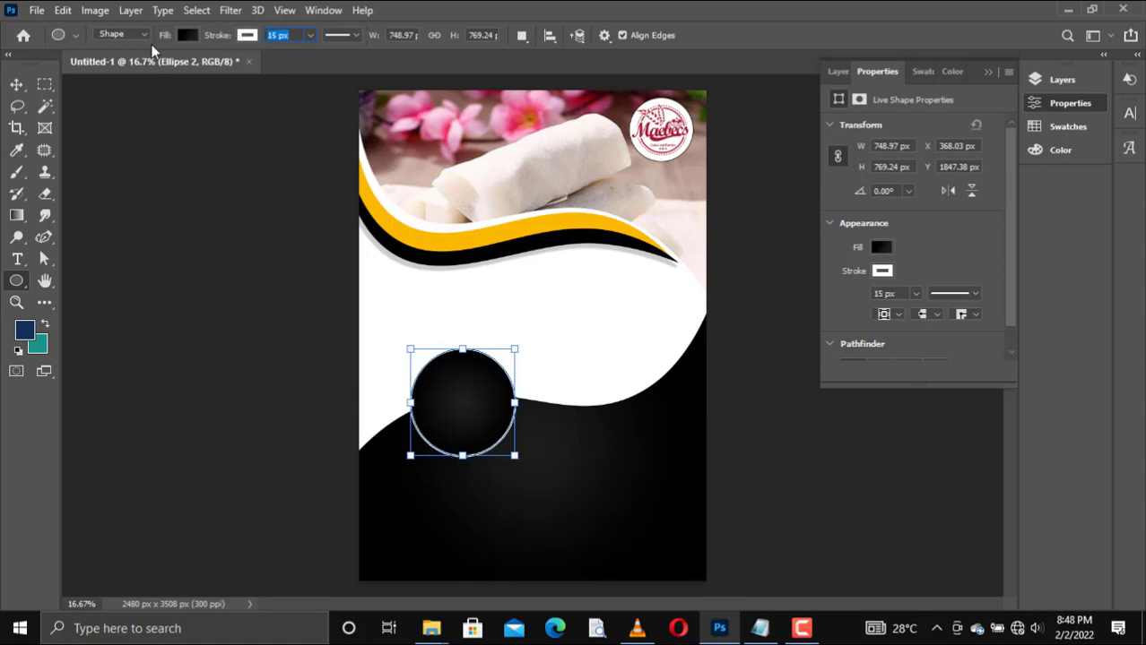
pyautogui.click(264, 128)
# Step: Nudge the circle slightly into place and duplicate it to the right along the wave edge
pyautogui.press('v')
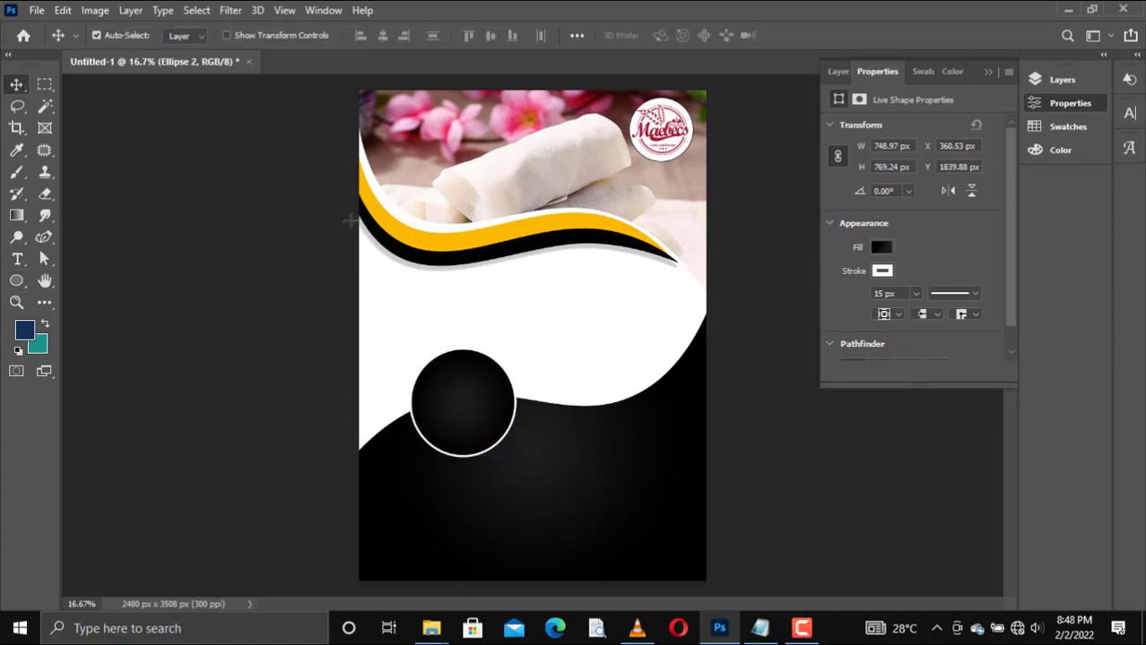
pyautogui.press('Down')
pyautogui.press('Down')
pyautogui.press('Down')
pyautogui.press('Down')
pyautogui.press('Down')
pyautogui.press('Down')
pyautogui.press('Down')
pyautogui.press('Down')
pyautogui.press('Down')
pyautogui.press('Down')
pyautogui.press('Down')
pyautogui.press('Down')
pyautogui.press('Down')
pyautogui.press('Down')
pyautogui.press('Down')
pyautogui.press('Down')
pyautogui.press('Down')
pyautogui.press('Down')
pyautogui.press('Right')
pyautogui.press('Right')
pyautogui.press('Right')
pyautogui.press('Right')
pyautogui.press('Right')
pyautogui.press('Right')
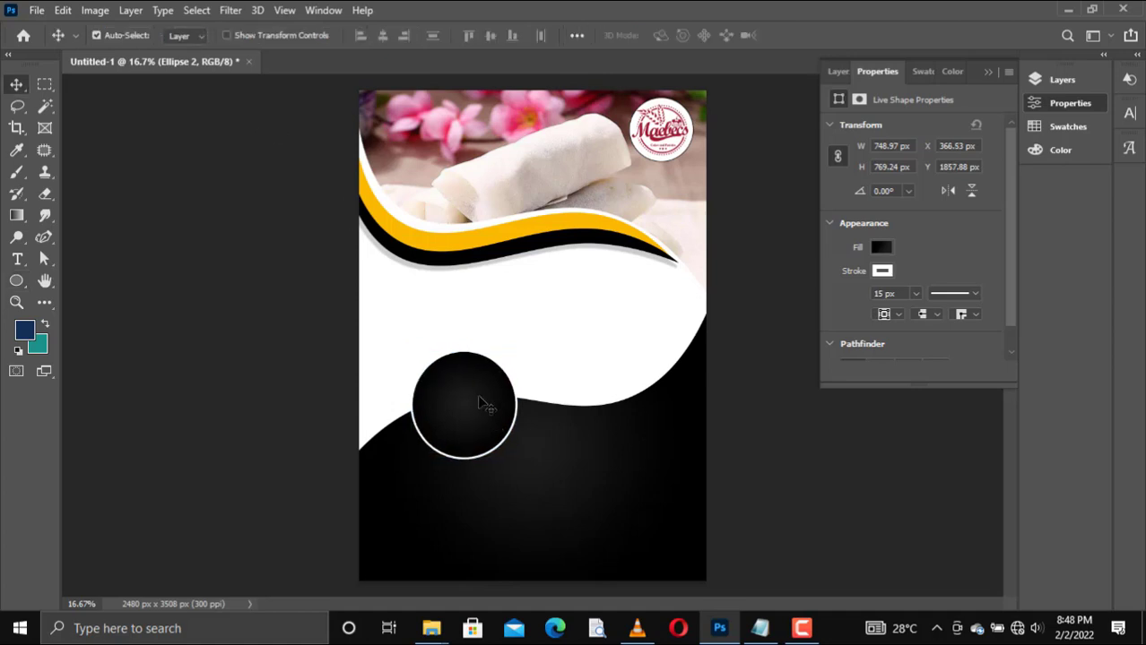
pyautogui.press('Up')
pyautogui.press('Up')
pyautogui.press('Up')
pyautogui.press('Up')
pyautogui.press('Up')
pyautogui.press('Up')
pyautogui.press('Up')
pyautogui.press('Up')
pyautogui.press('Up')
pyautogui.press('Up')
pyautogui.press('Up')
pyautogui.press('Up')
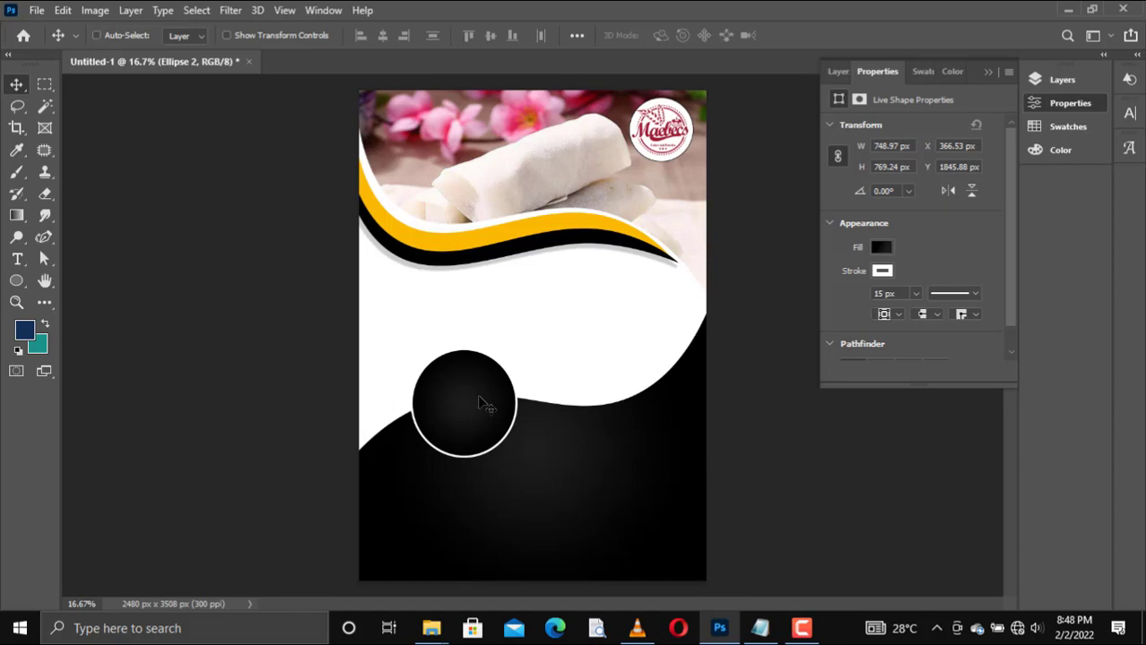
pyautogui.moveTo(485, 405); pyautogui.dragTo(617, 418)
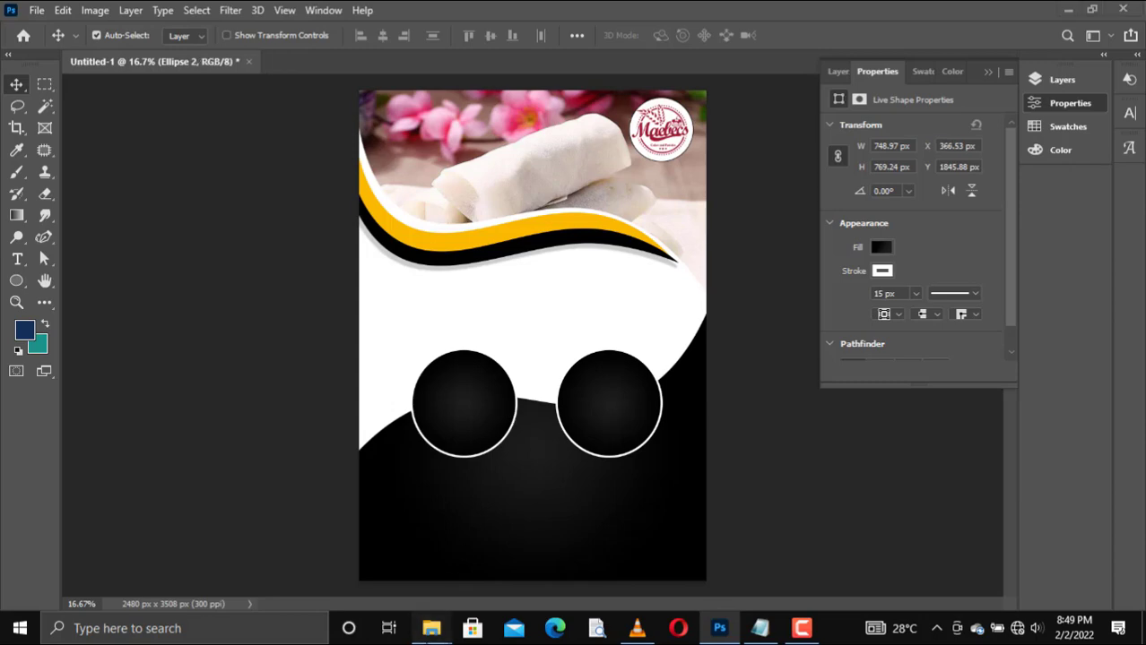
# Step: Place the images (3) photo from the desktop folder New folder (2) over the left circle
pyautogui.moveTo(431, 628)
pyautogui.click(494, 542)
pyautogui.scroll(3, 448, 410)
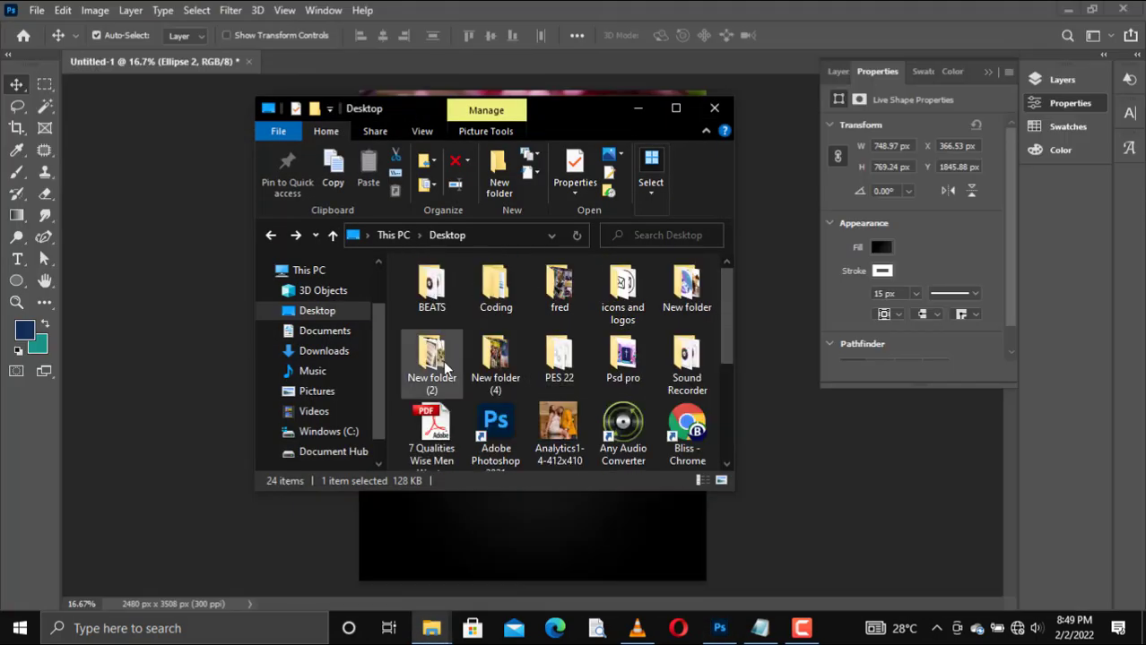
pyautogui.doubleClick(427, 273)
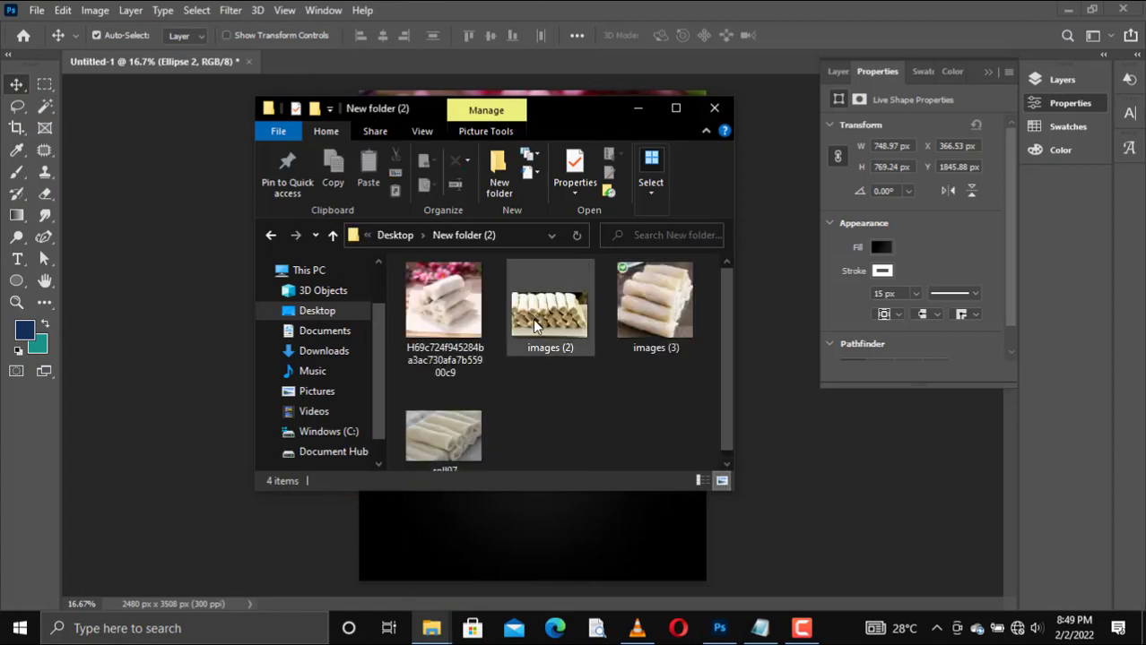
pyautogui.moveTo(654, 300); pyautogui.dragTo(624, 412)
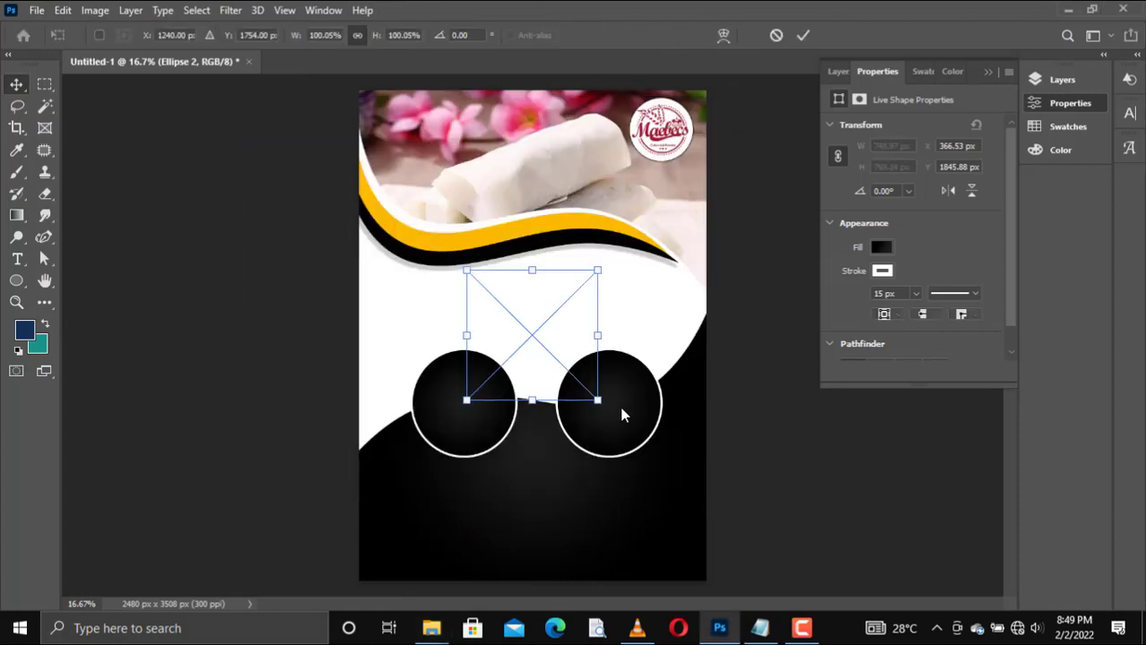
pyautogui.moveTo(501, 390); pyautogui.dragTo(431, 456)
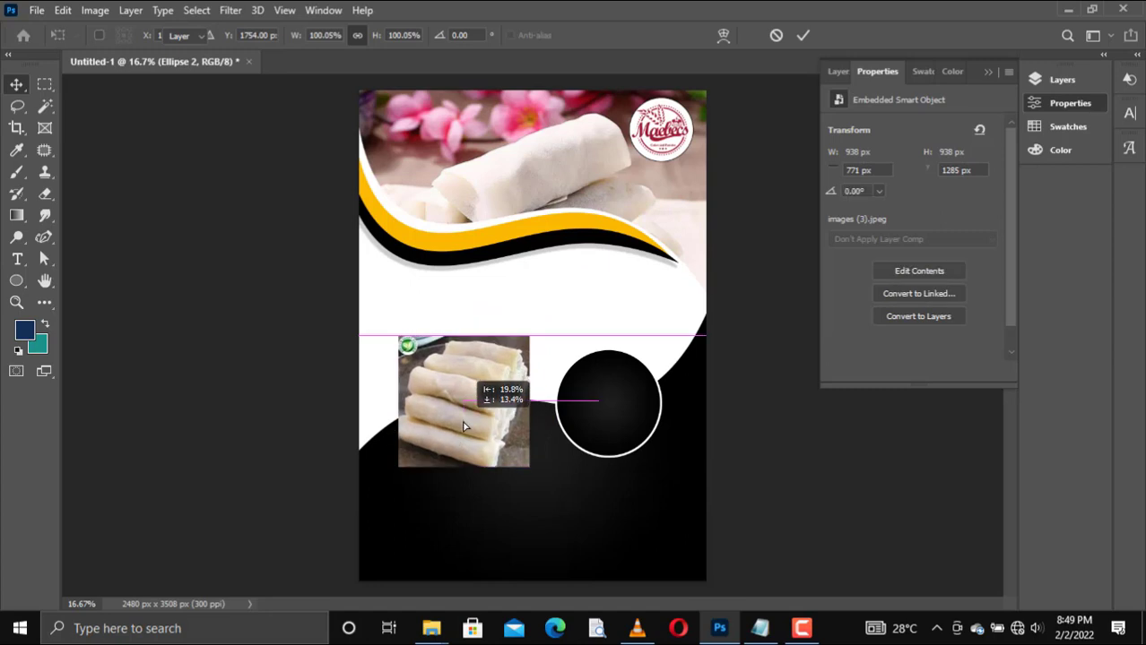
pyautogui.press('Return')
# Step: Clip the images (3) photo to the left circle and nudge it slightly to the right
pyautogui.click(843, 71)
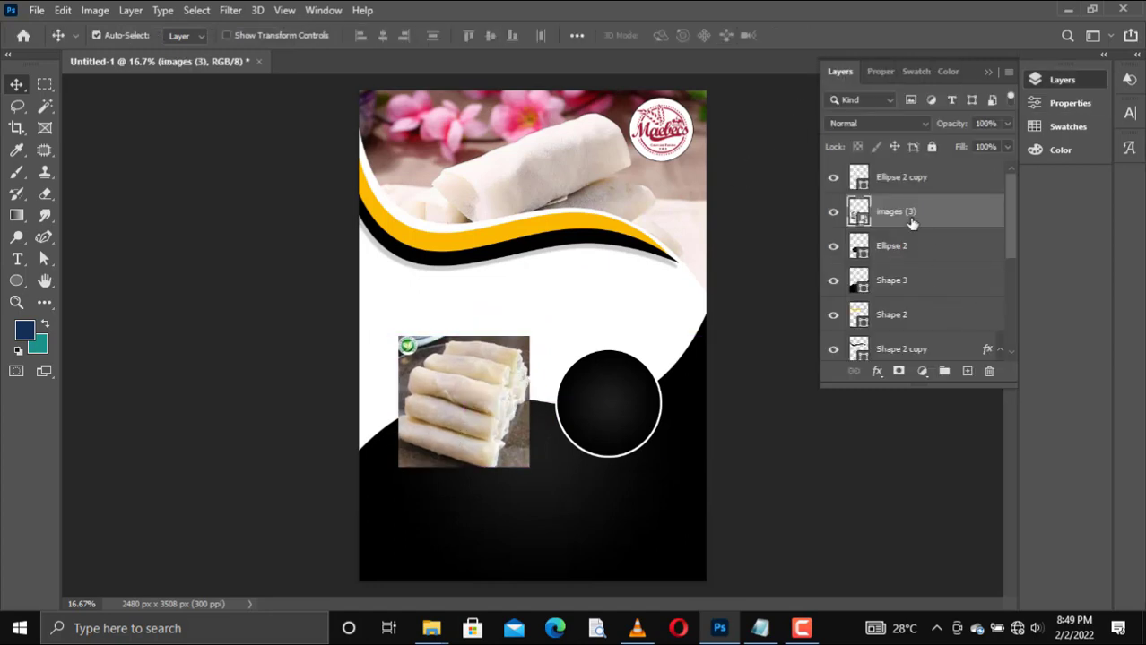
pyautogui.rightClick(906, 219)
pyautogui.click(961, 393)
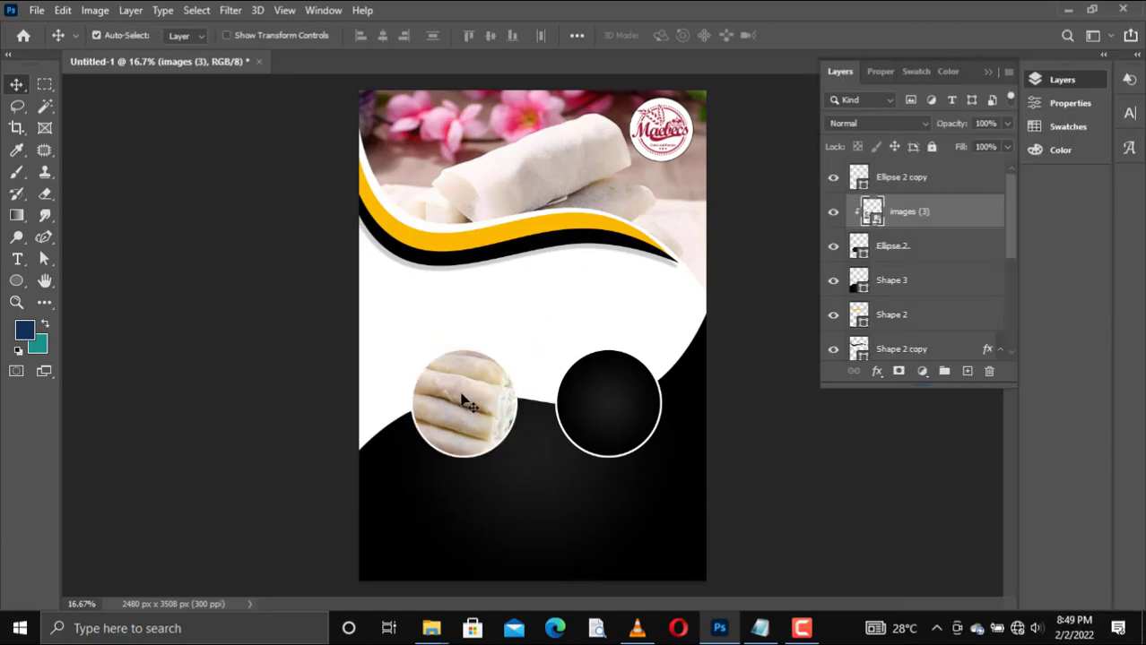
pyautogui.hotkey('shift', 'Right')
pyautogui.hotkey('shift', 'Right')
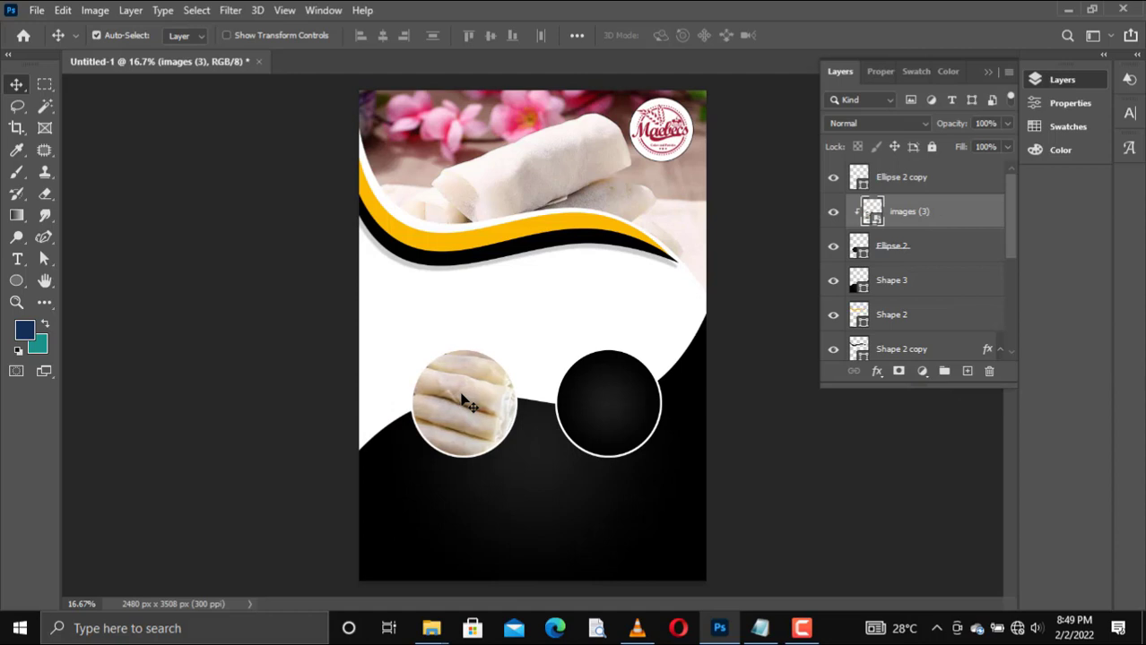
# Step: Add a drop shadow to the left circle with 73% opacity, a -30° angle and 5 px distance
pyautogui.rightClick(939, 249)
pyautogui.click(773, 27)
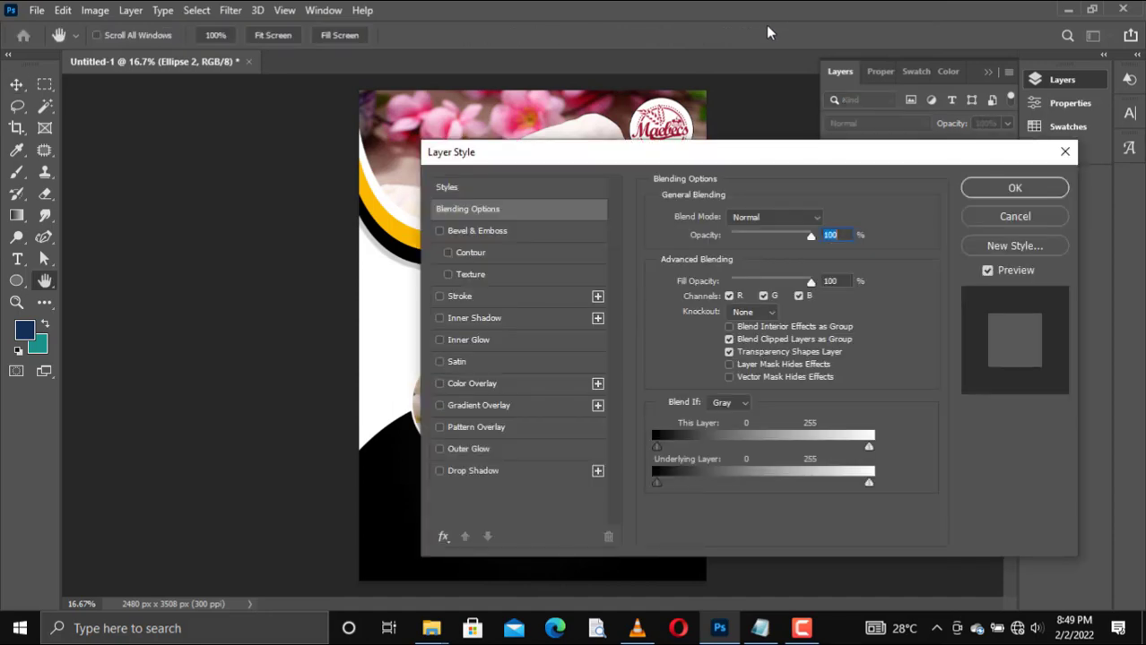
pyautogui.moveTo(629, 152); pyautogui.dragTo(909, 128)
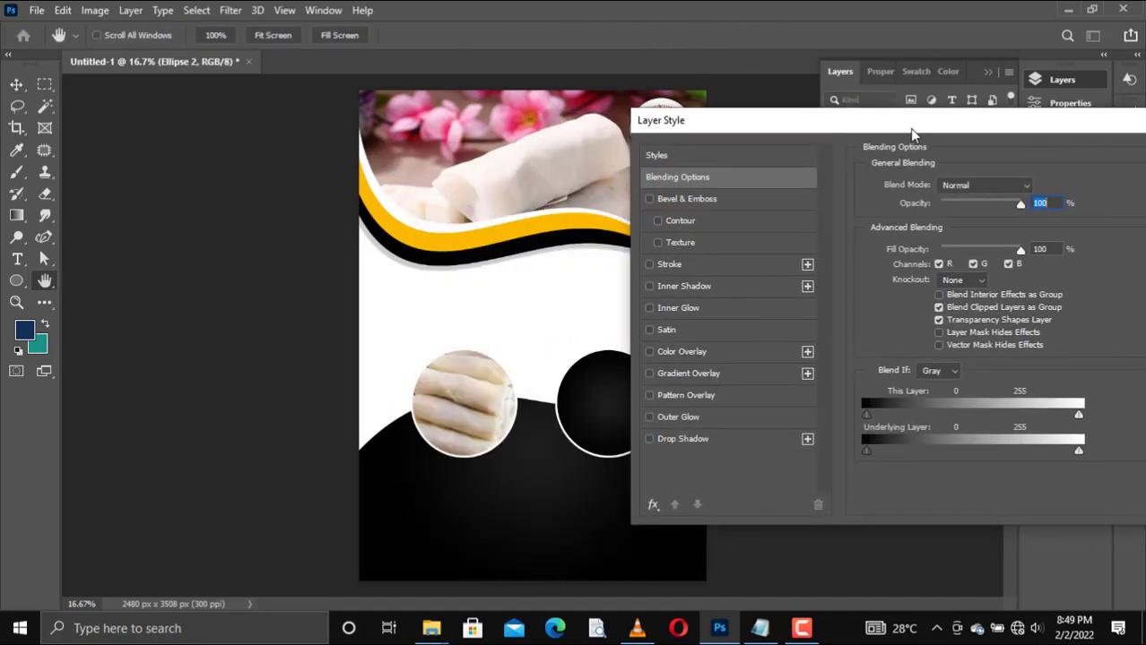
pyautogui.click(650, 439)
pyautogui.click(668, 439)
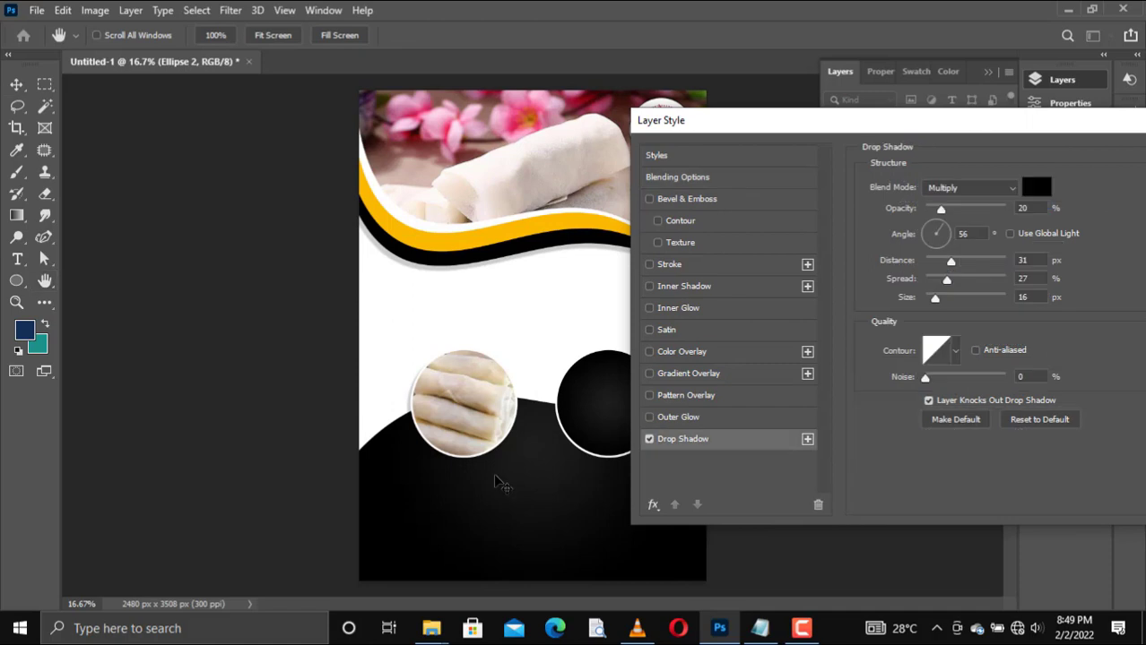
pyautogui.moveTo(494, 475); pyautogui.dragTo(501, 472)
pyautogui.moveTo(940, 210); pyautogui.dragTo(985, 212)
pyautogui.moveTo(553, 462); pyautogui.dragTo(552, 464)
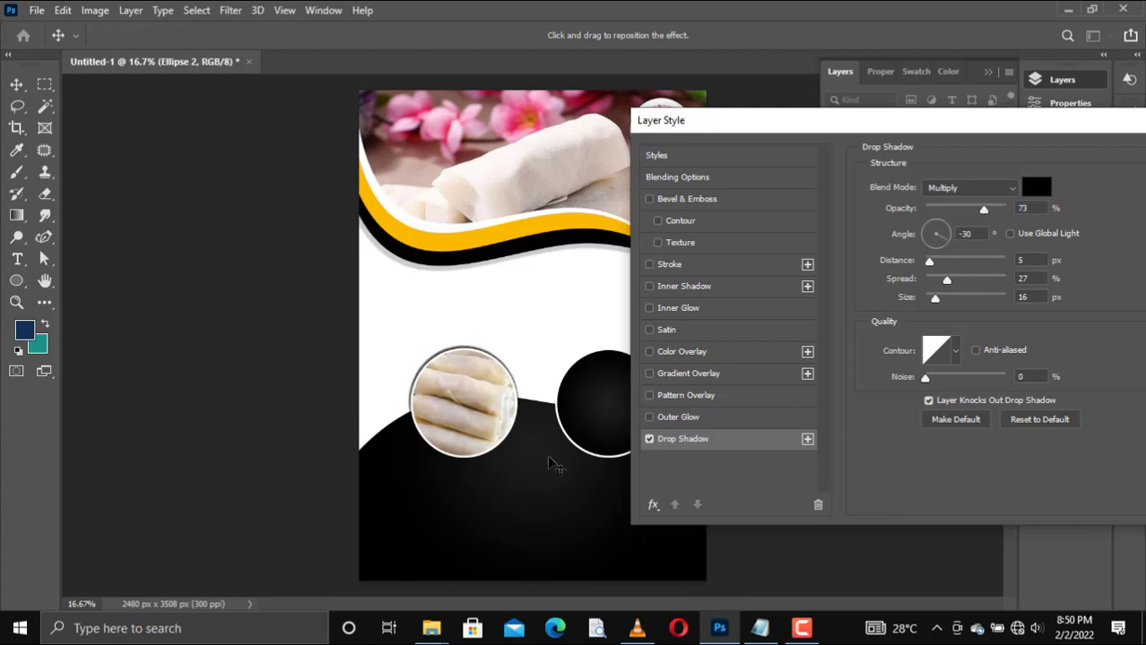
pyautogui.moveTo(890, 127); pyautogui.dragTo(562, 194)
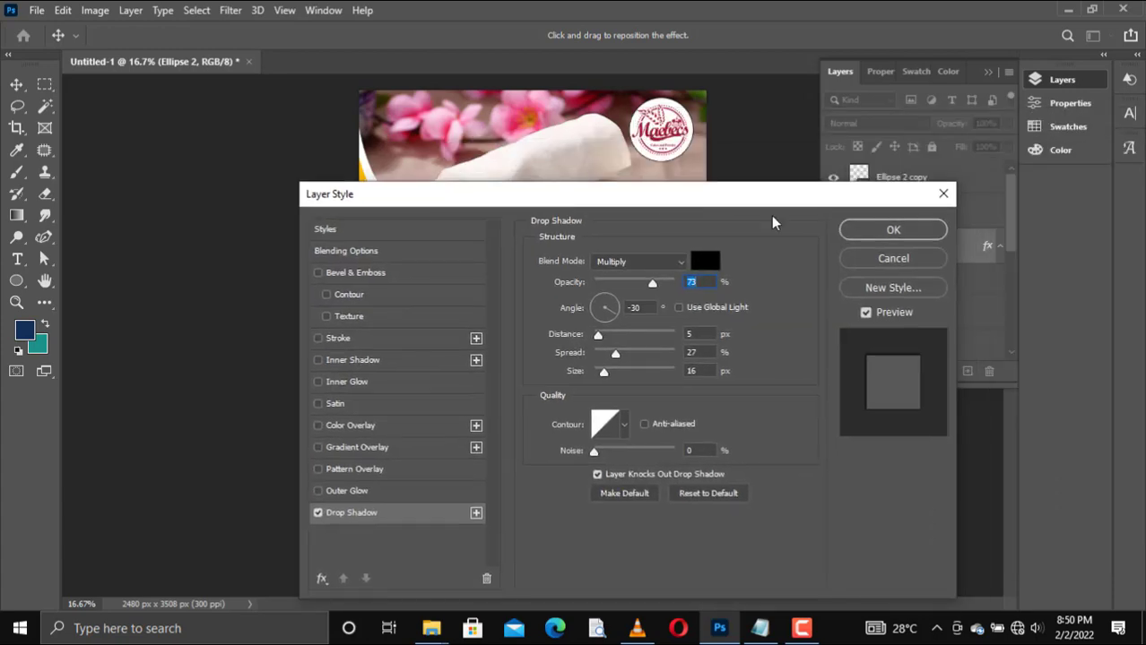
pyautogui.click(888, 231)
# Step: Copy the left circle's layer style and paste it onto the right circle
pyautogui.rightClick(901, 279)
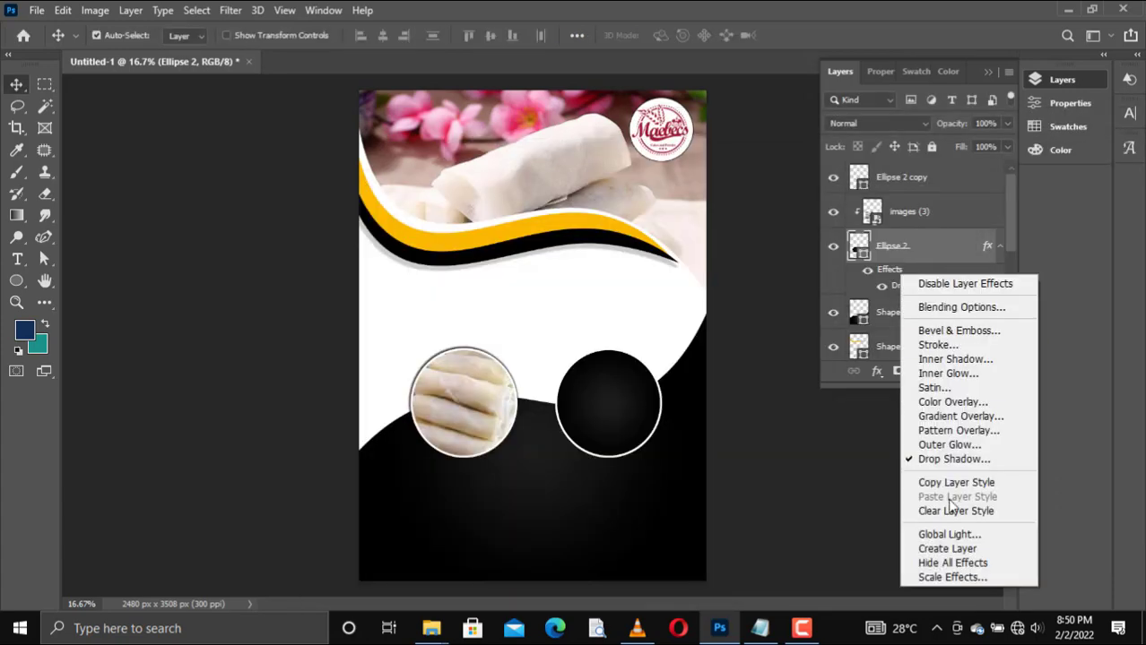
pyautogui.click(937, 481)
pyautogui.click(618, 414)
pyautogui.rightClick(618, 410)
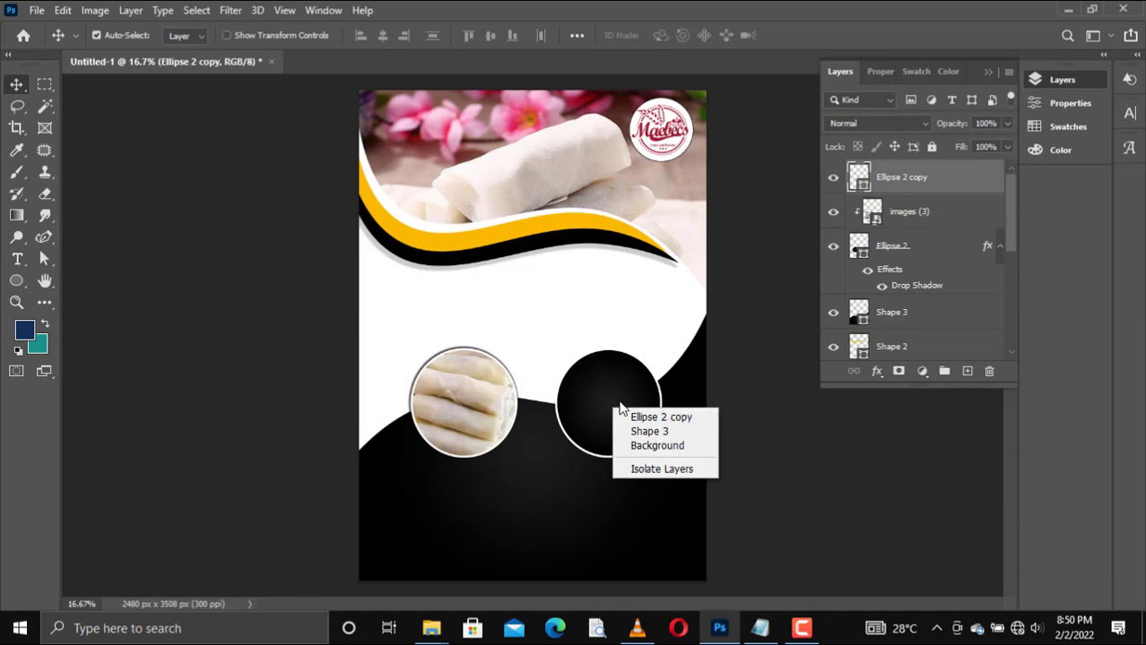
pyautogui.rightClick(902, 175)
pyautogui.click(946, 397)
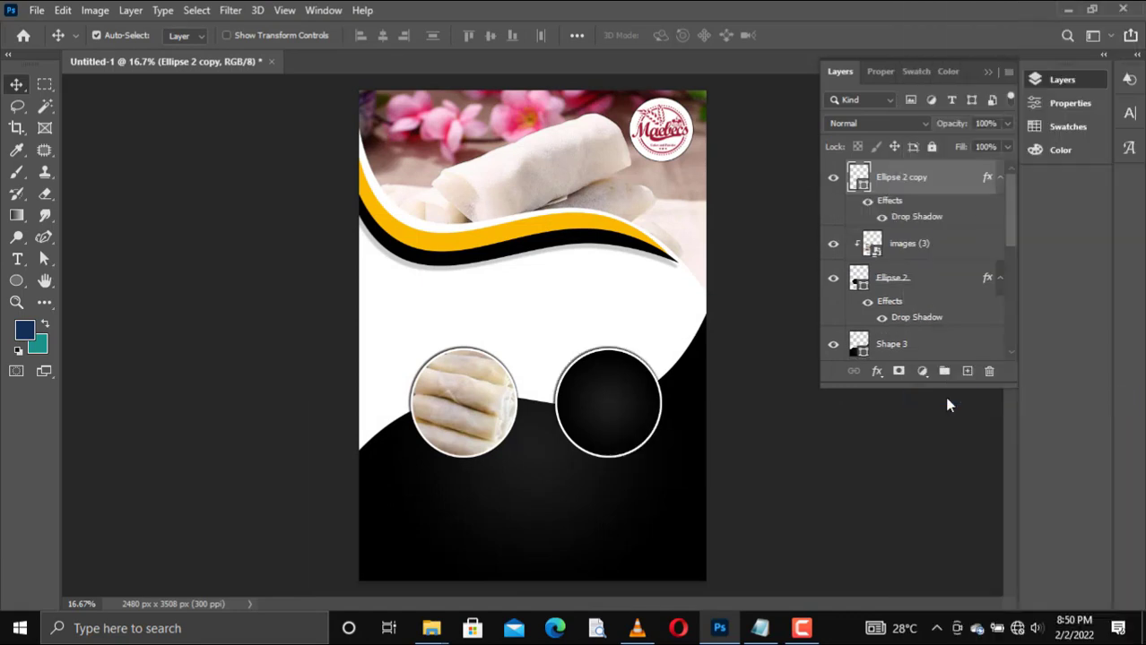
# Step: Scale the photo inside the left circle down to about 88% so it just fills the circle
pyautogui.click(484, 415)
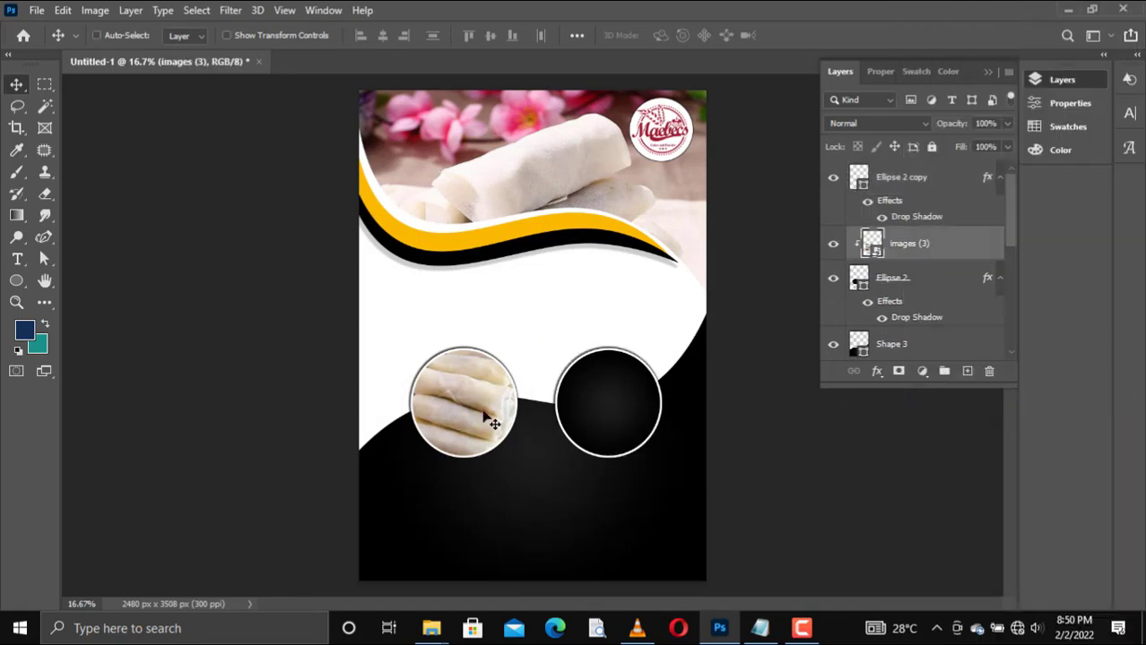
pyautogui.hotkey('ctrl', 't')
pyautogui.hotkey('ctrl', 'r')
pyautogui.moveTo(541, 475); pyautogui.dragTo(533, 466)
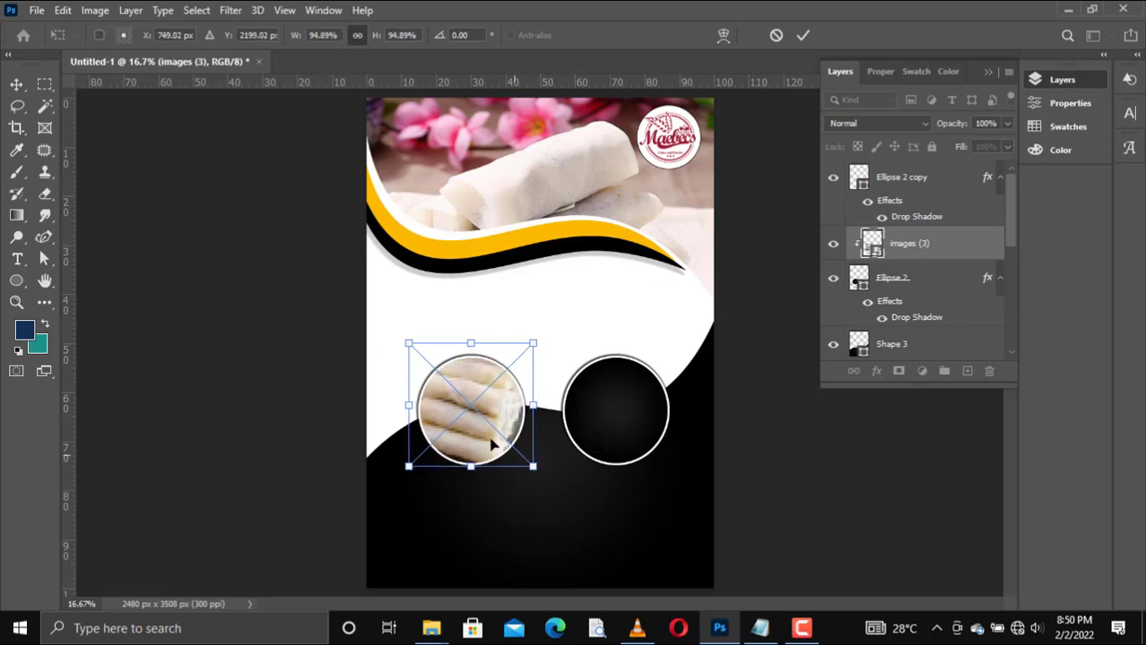
pyautogui.moveTo(408, 344); pyautogui.dragTo(415, 344)
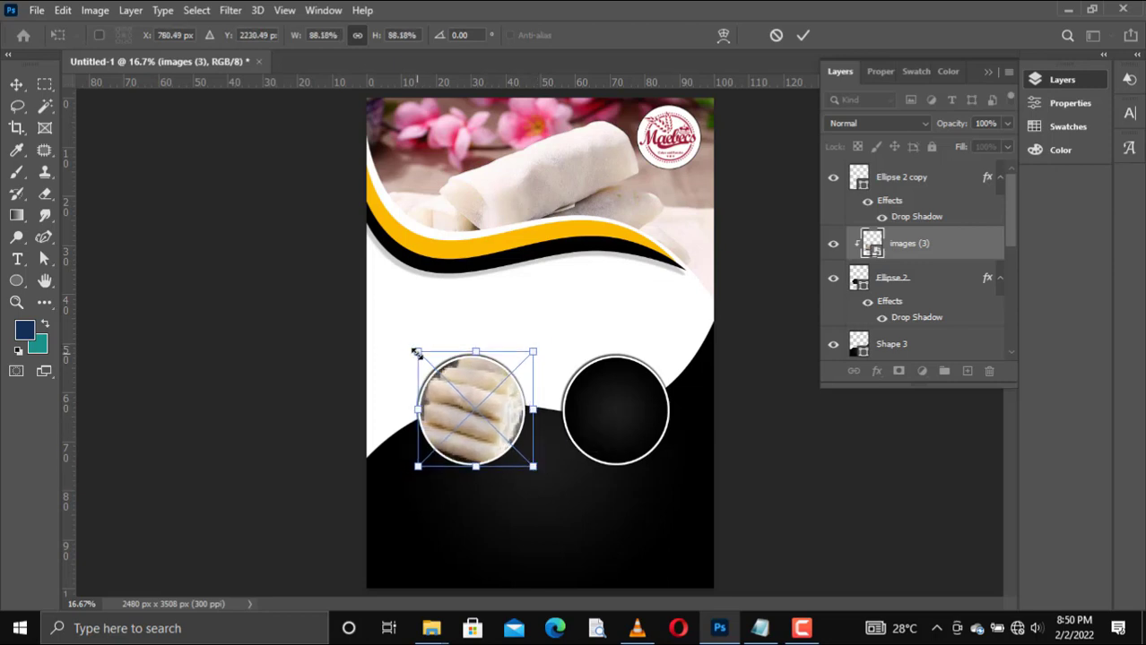
pyautogui.press('Return')
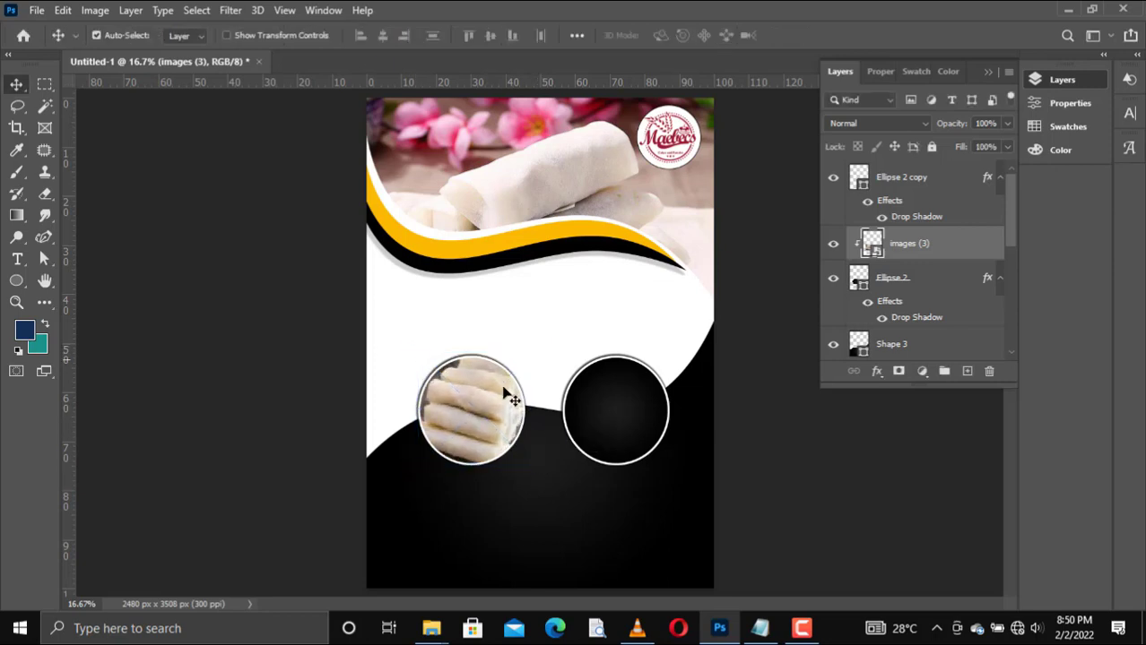
# Step: Place the roll97 photo scaled down over the right circle and clip it to that circle
pyautogui.click(632, 430)
pyautogui.moveTo(431, 627)
pyautogui.click(503, 575)
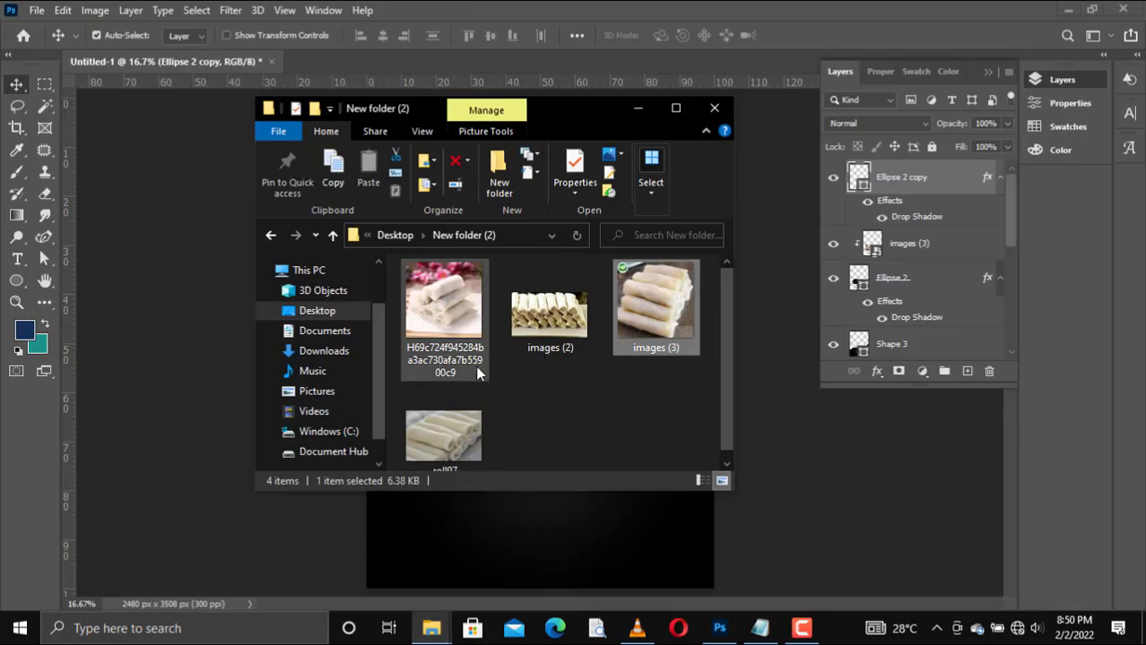
pyautogui.moveTo(442, 417); pyautogui.dragTo(650, 506)
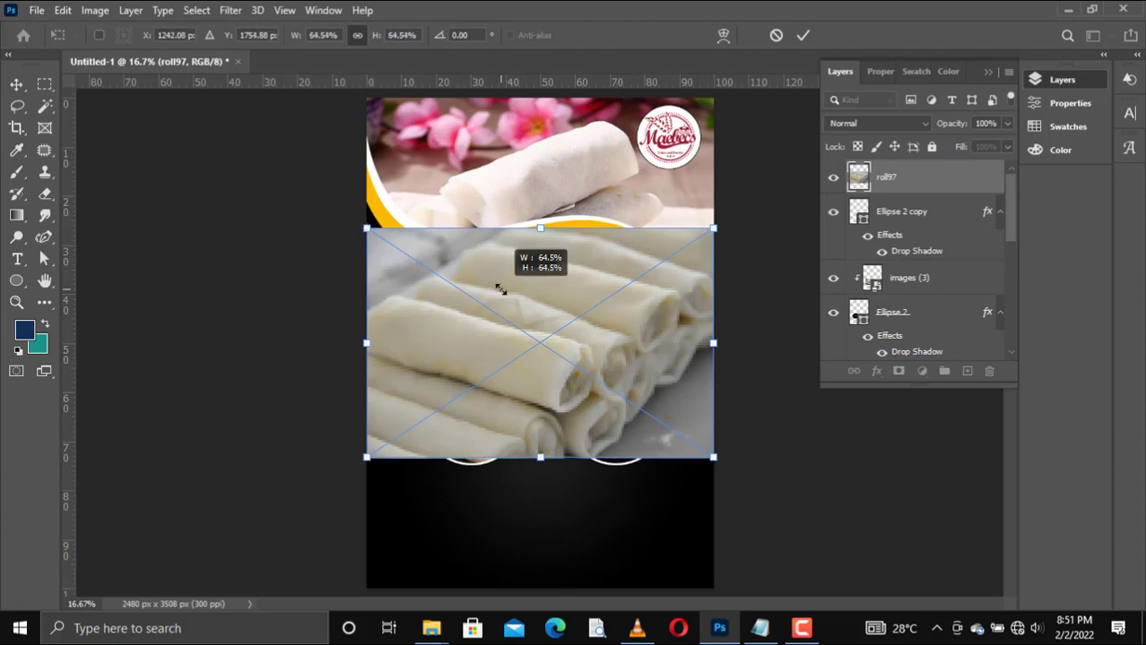
pyautogui.moveTo(500, 289); pyautogui.dragTo(573, 365)
pyautogui.moveTo(678, 418); pyautogui.dragTo(639, 405)
pyautogui.moveTo(598, 450)
pyautogui.mouseDown()
pyautogui.moveTo(619, 462)
pyautogui.moveTo(597, 444)
pyautogui.mouseUp()
pyautogui.press('Return')
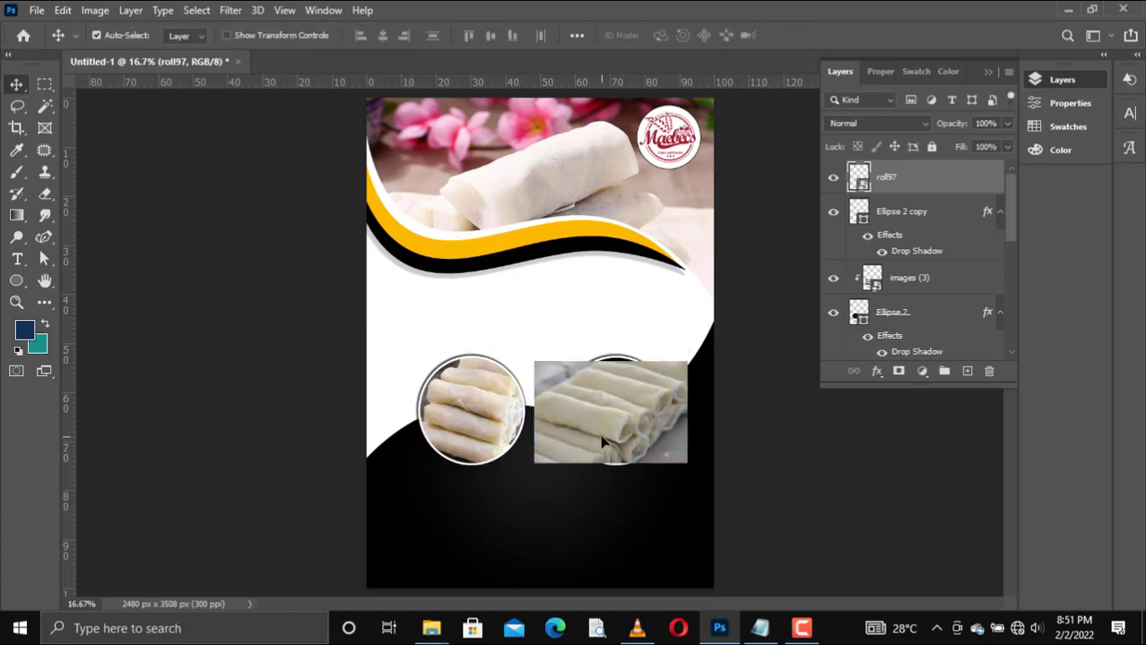
pyautogui.rightClick(920, 183)
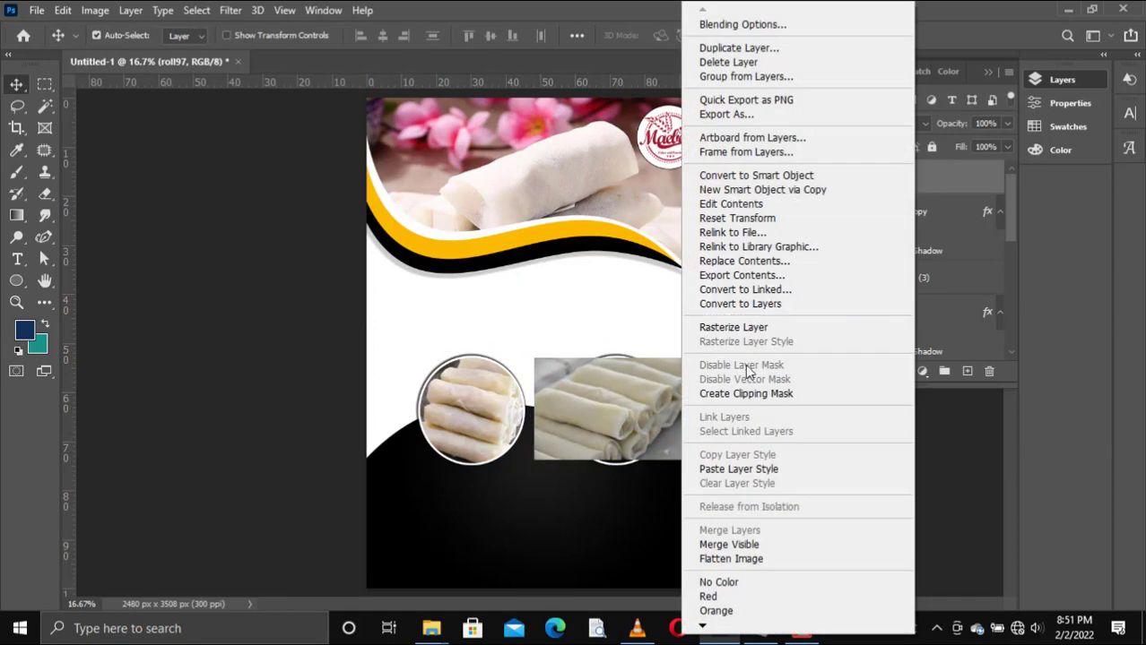
pyautogui.click(745, 394)
# Step: Fill the black lower wave panel with the yellow-orange radial gradient, reversed so yellow is at its centre
pyautogui.click(448, 502)
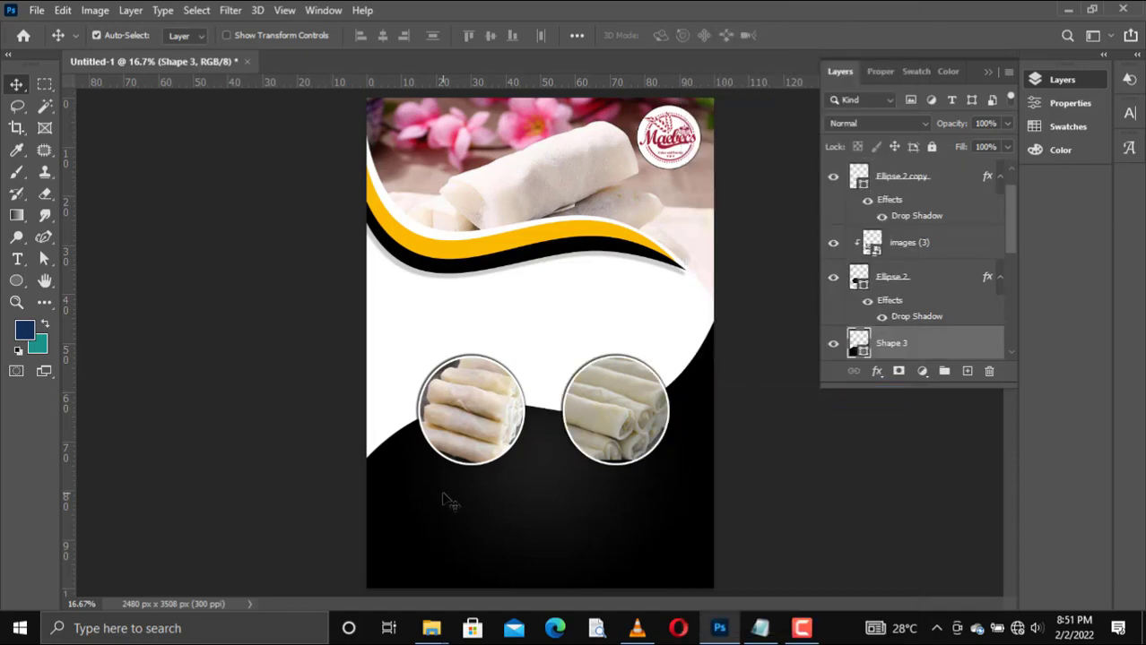
pyautogui.press('u')
pyautogui.click(189, 37)
pyautogui.click(233, 126)
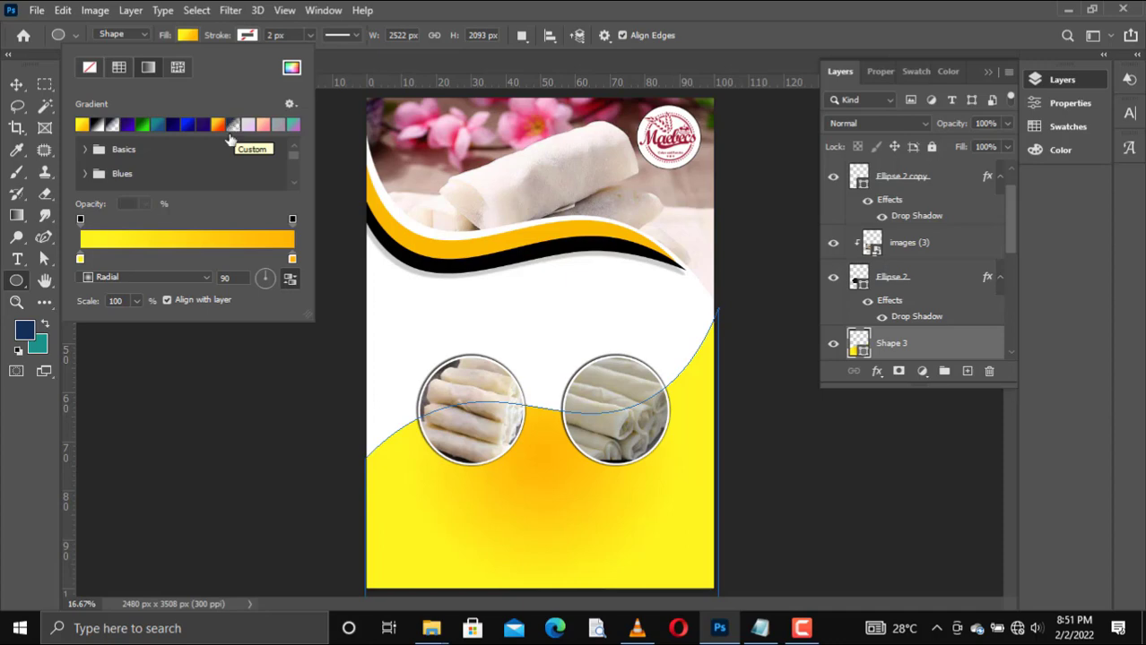
pyautogui.click(289, 279)
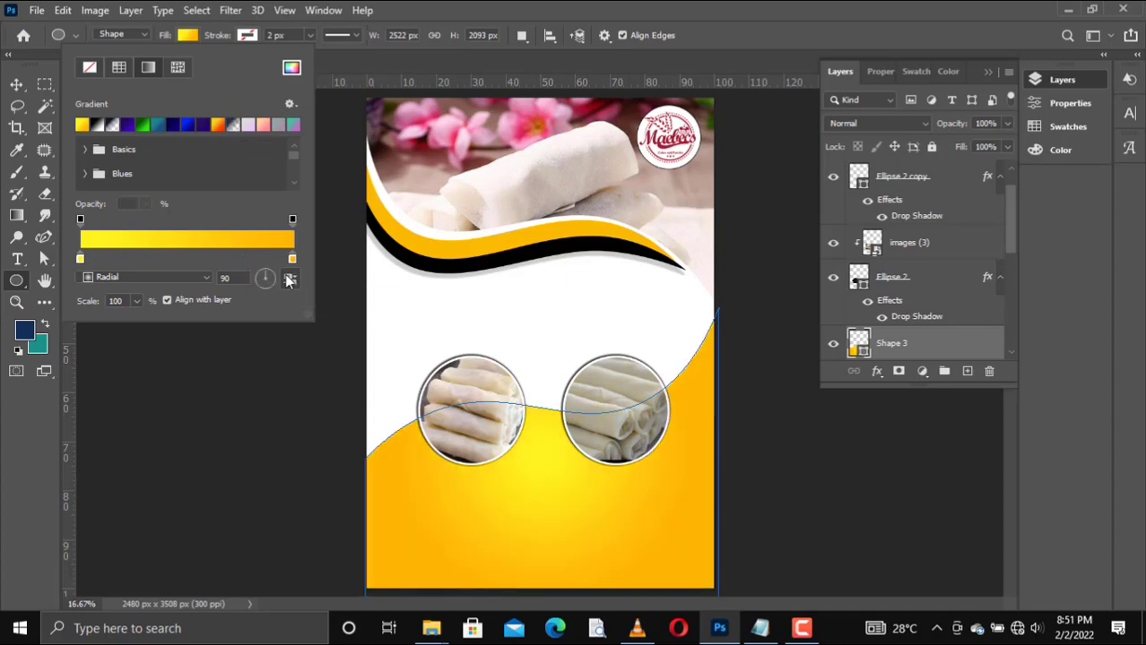
pyautogui.click(16, 84)
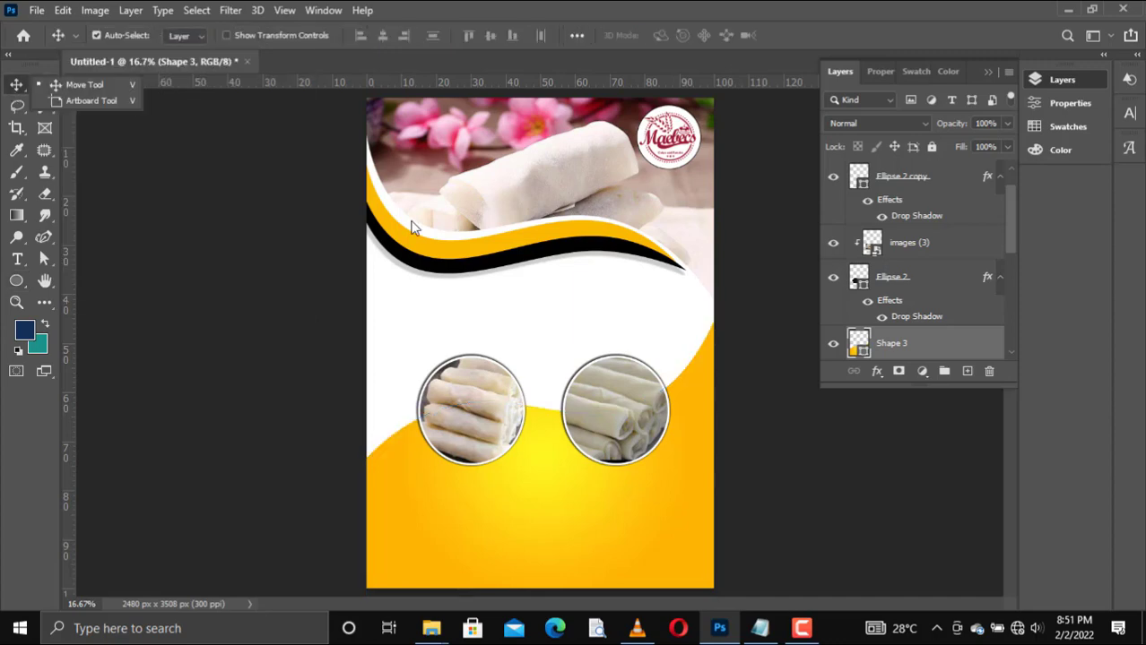
# Step: Try duplicating the yellow lower panel, and undo back to the single panel with its black gradient fill
pyautogui.click(892, 345)
pyautogui.hotkey('ctrl', 'j')
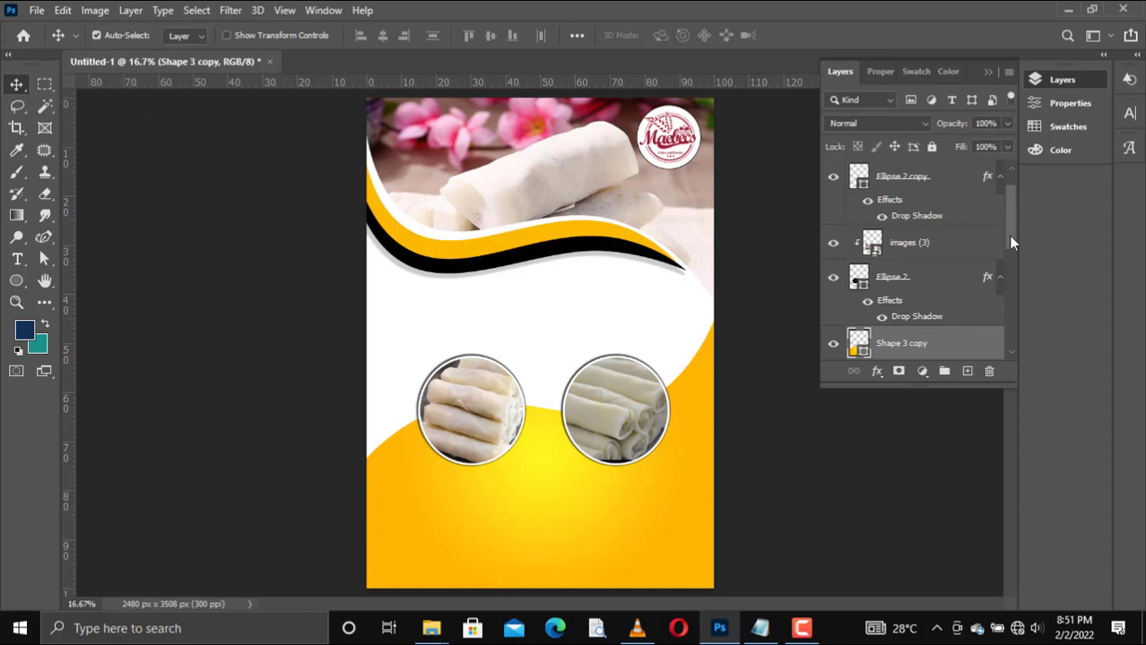
pyautogui.moveTo(1008, 235); pyautogui.dragTo(1010, 251)
pyautogui.click(861, 323)
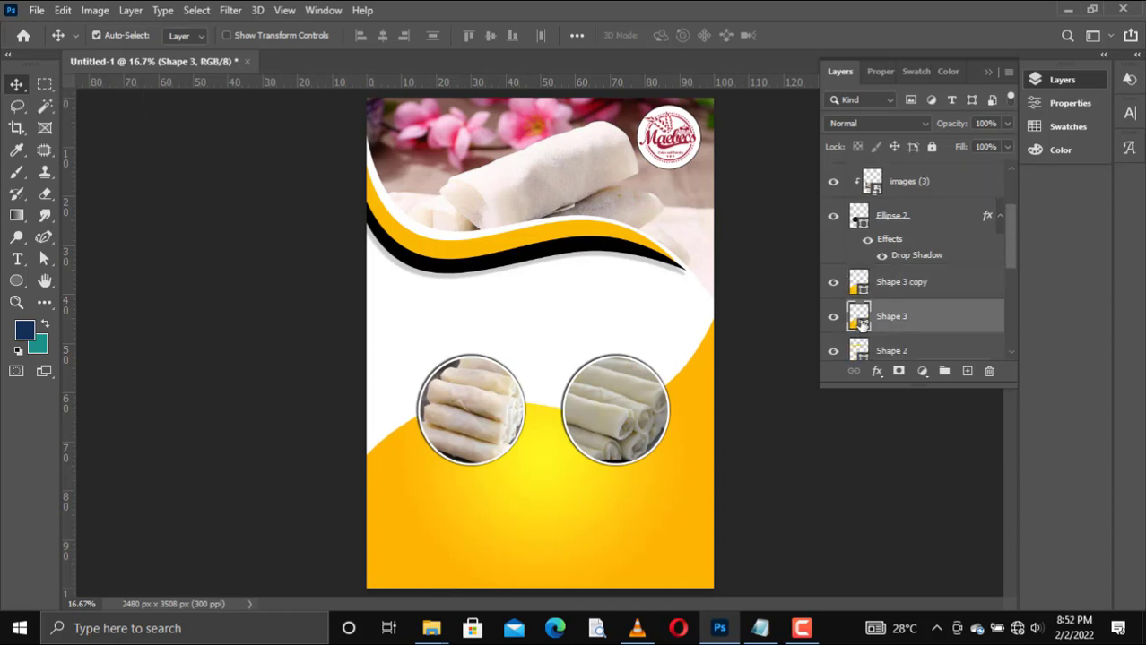
pyautogui.hotkey('ctrl', 'z')
pyautogui.hotkey('ctrl', 'z')
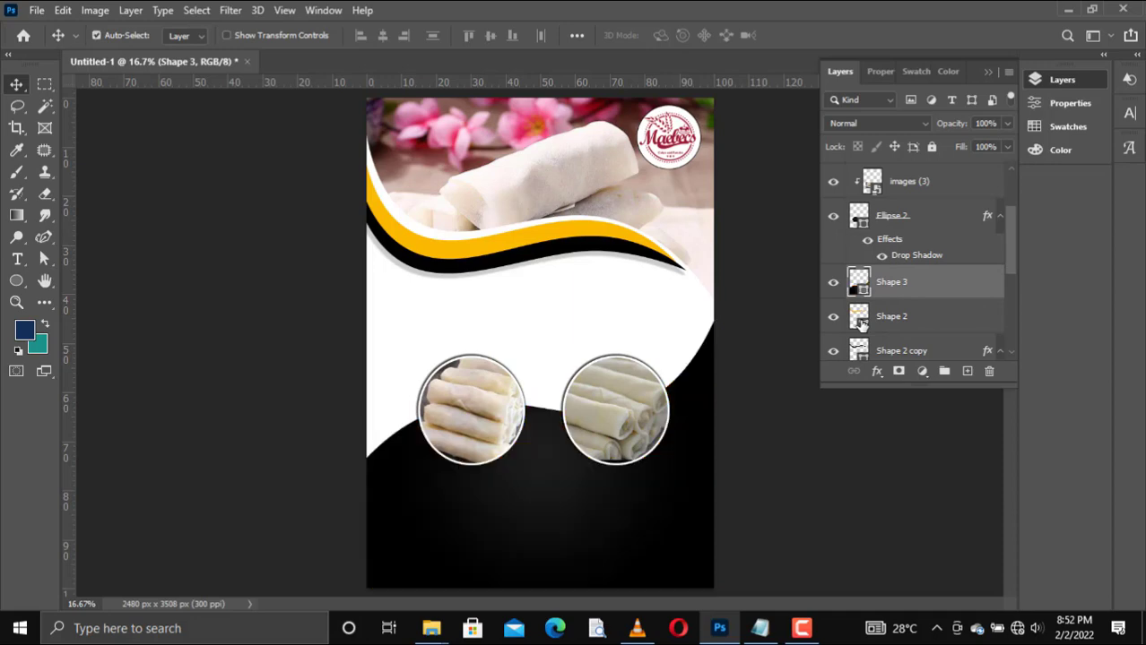
# Step: Save the lower panel's black gradient as a new gradient preset named Black, White
pyautogui.press('u')
pyautogui.click(187, 35)
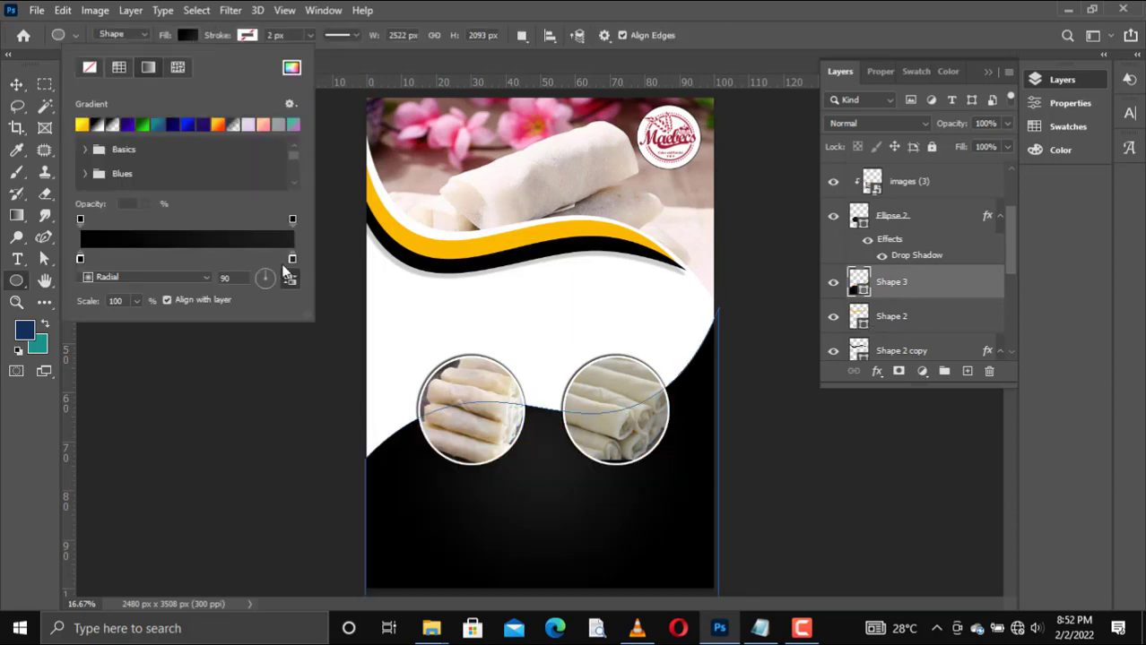
pyautogui.doubleClick(292, 260)
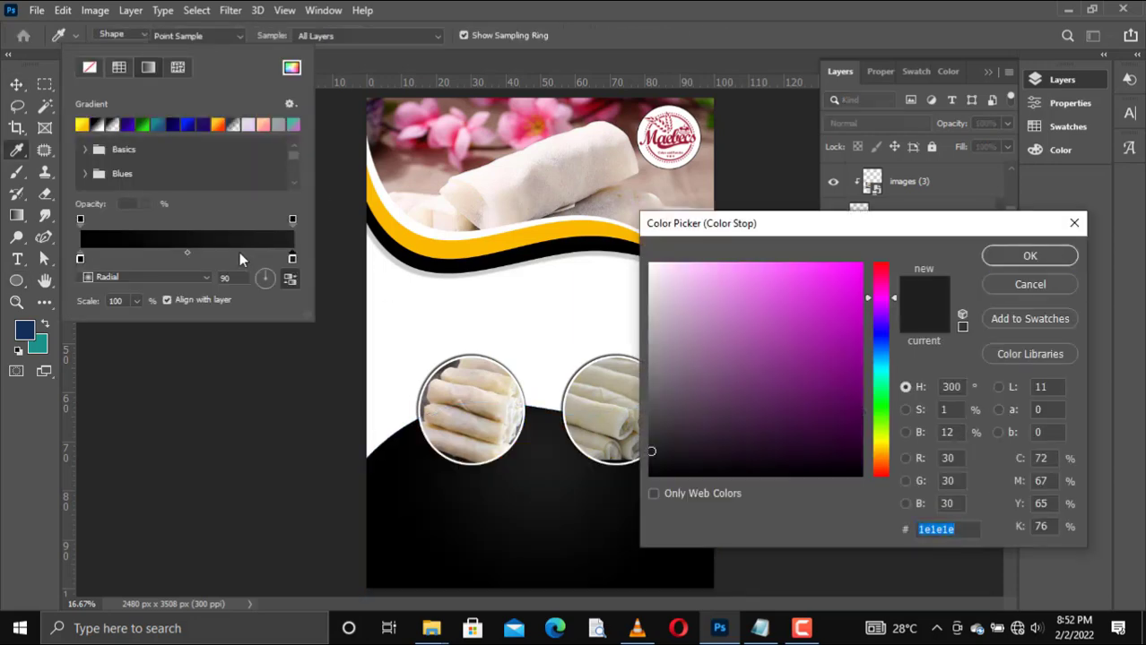
pyautogui.press('Return')
pyautogui.click(231, 244)
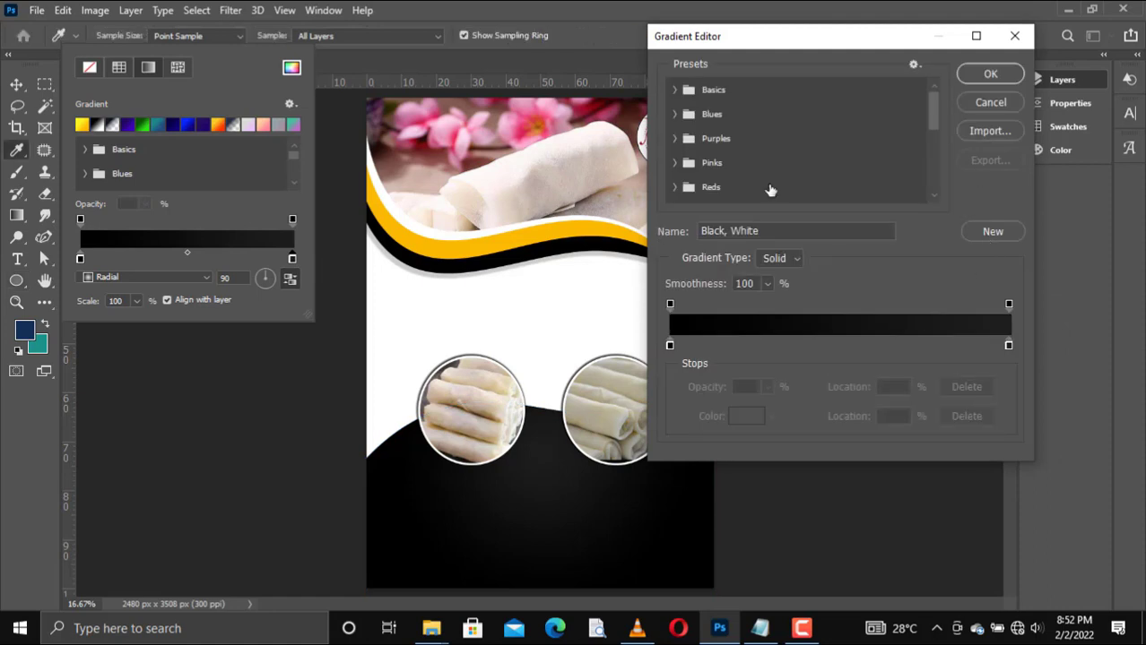
pyautogui.moveTo(933, 117); pyautogui.dragTo(933, 196)
pyautogui.click(990, 232)
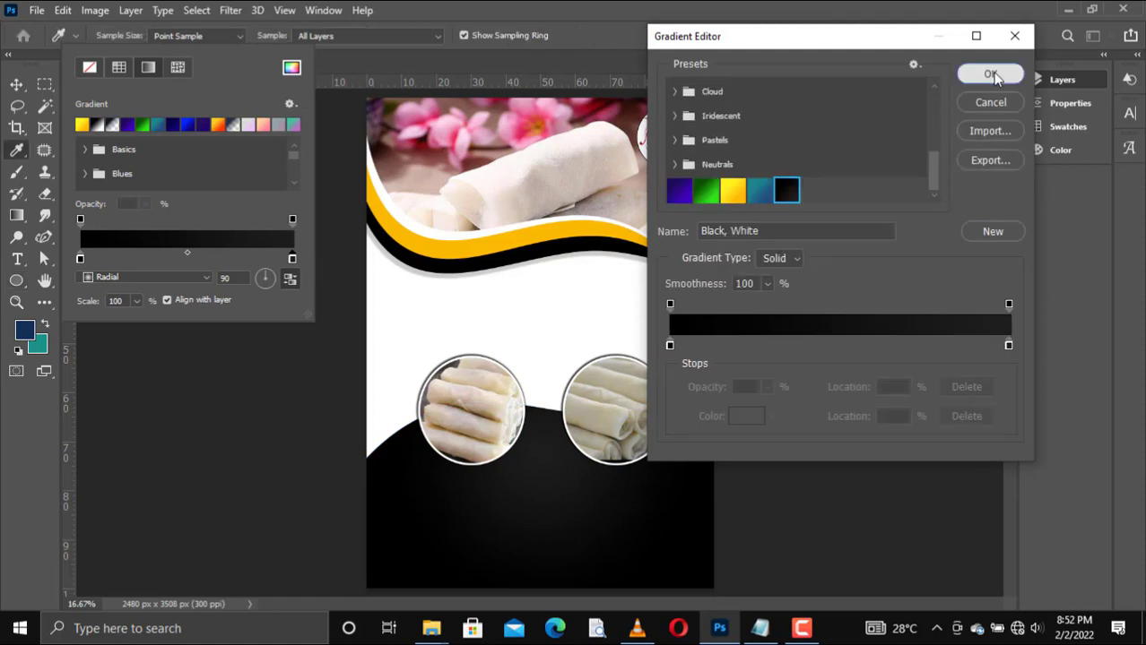
pyautogui.click(989, 73)
pyautogui.click(16, 84)
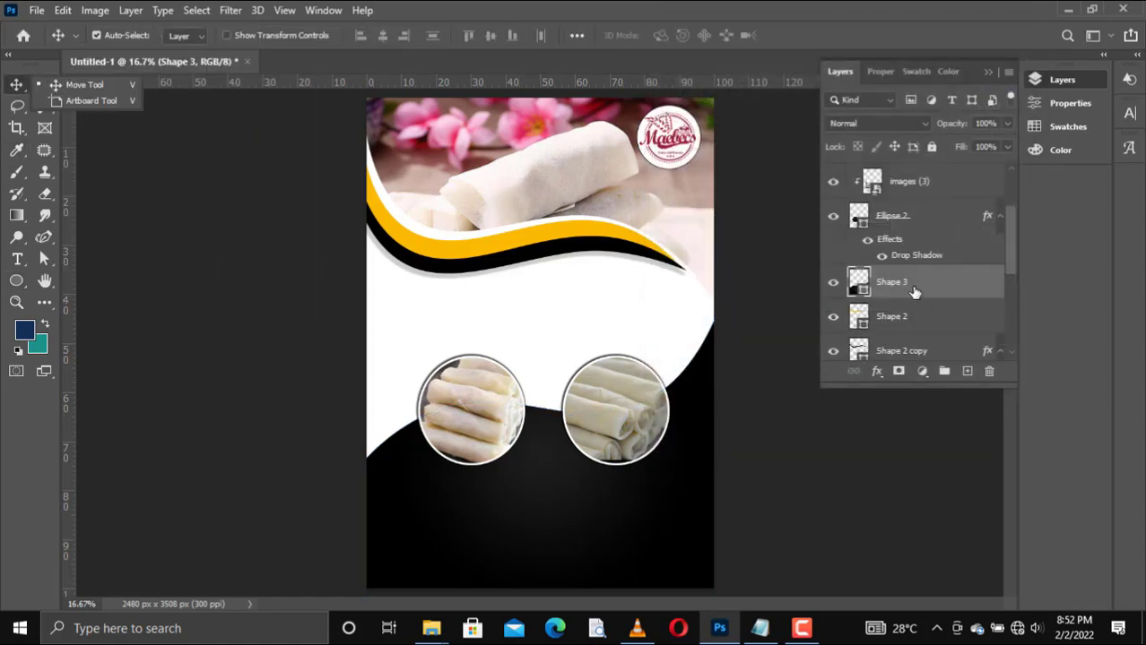
# Step: Duplicate the black lower panel and fill the copy with the yellow-orange radial gradient, reversed so yellow is at its centre
pyautogui.moveTo(914, 292); pyautogui.dragTo(966, 370)
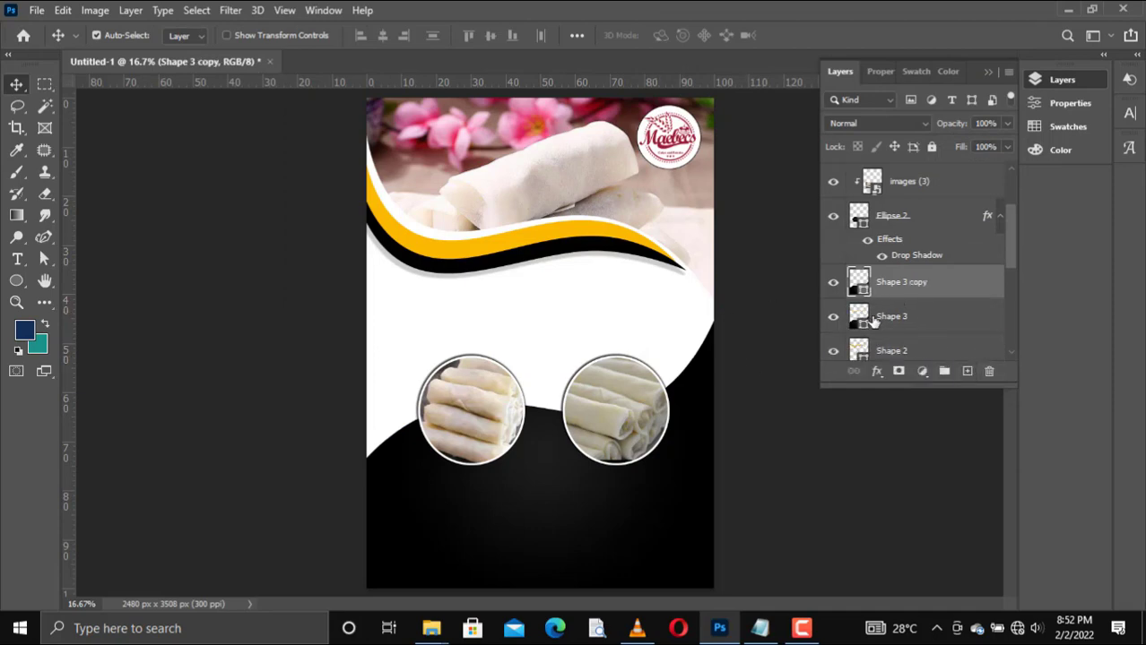
pyautogui.press('u')
pyautogui.click(186, 36)
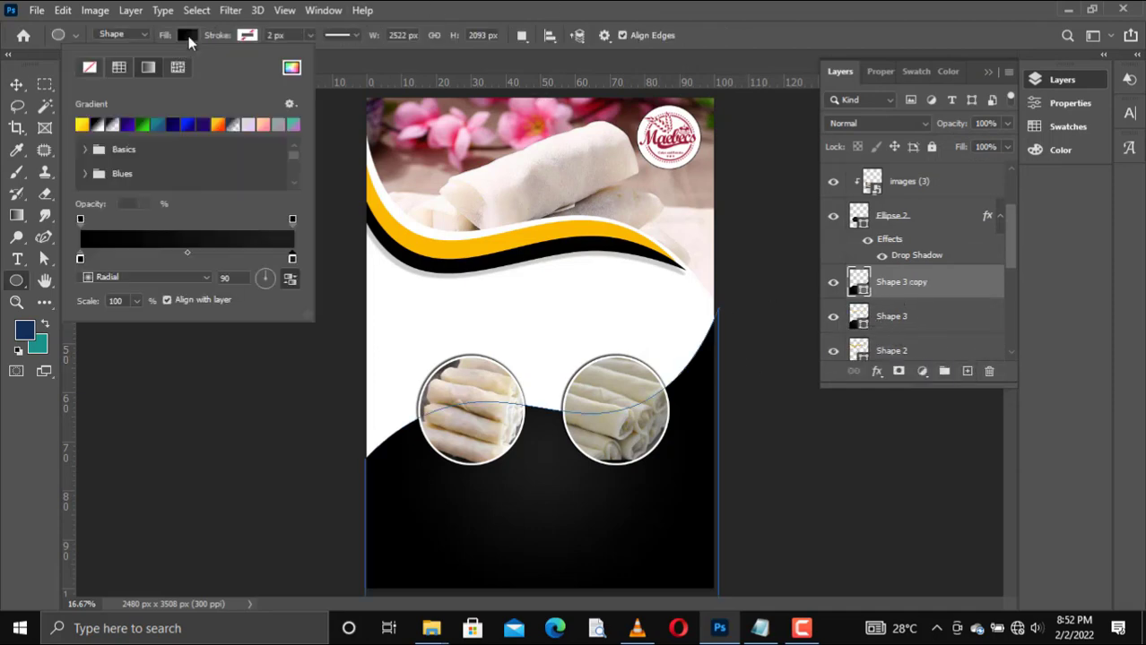
pyautogui.click(82, 126)
pyautogui.click(290, 278)
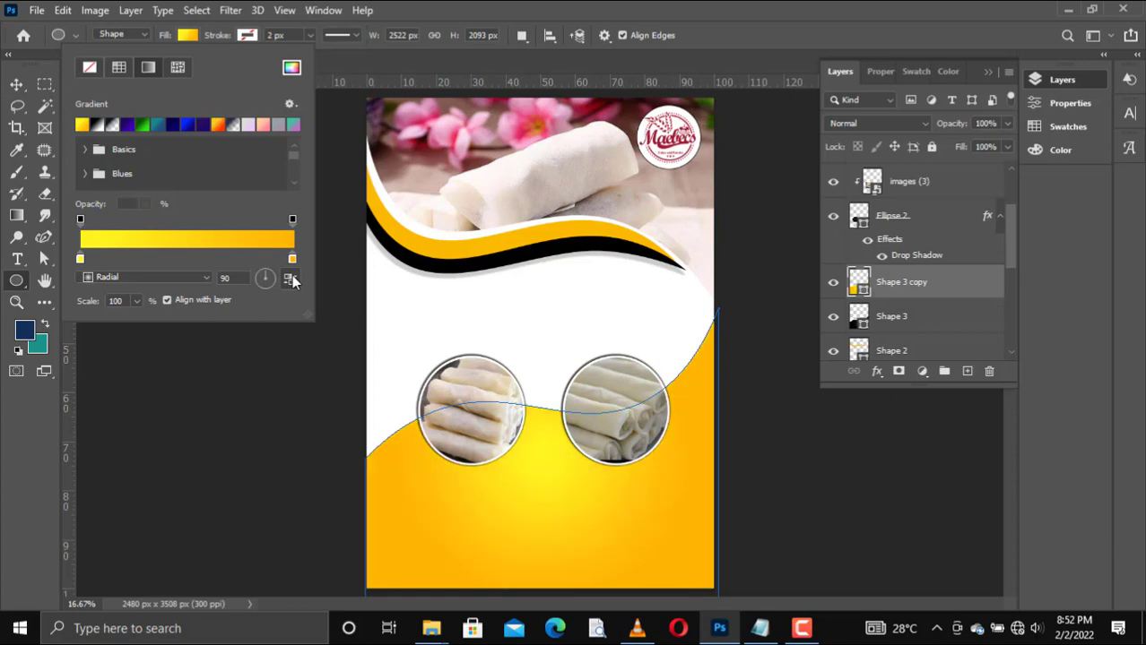
pyautogui.click(16, 84)
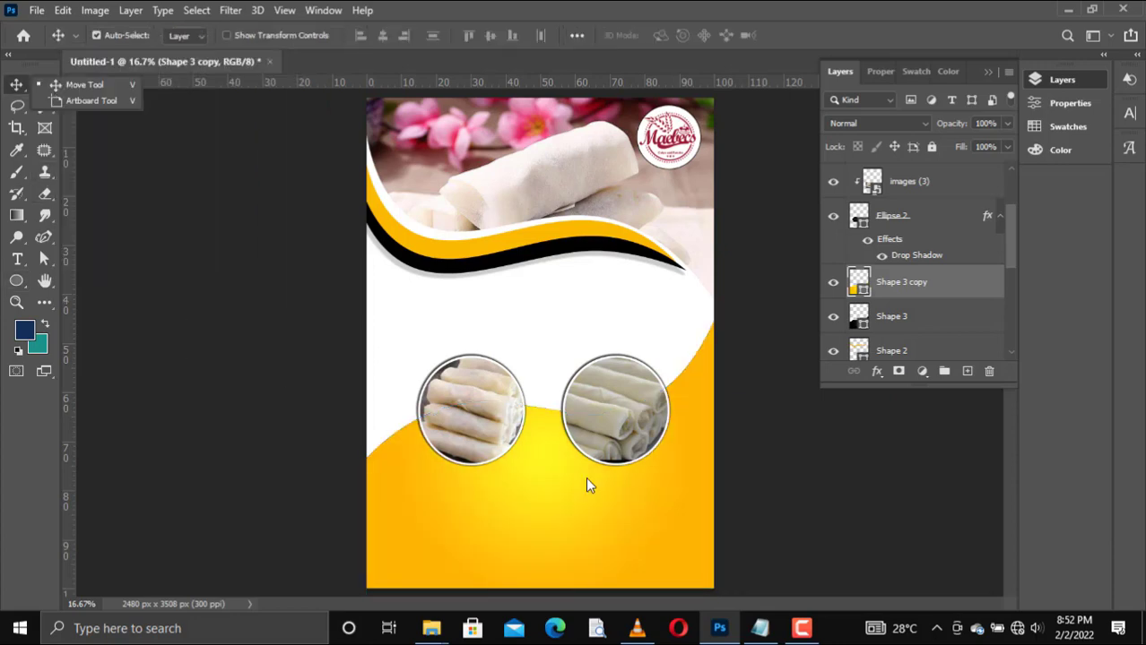
# Step: Nudge the yellow panel down and slightly left to expose a thin black edge along the wave
pyautogui.click(639, 556)
pyautogui.hotkey('shift', 'Down')
pyautogui.hotkey('shift', 'Down')
pyautogui.hotkey('shift', 'Down')
pyautogui.hotkey('shift', 'Down')
pyautogui.hotkey('shift', 'Down')
pyautogui.hotkey('shift', 'Down')
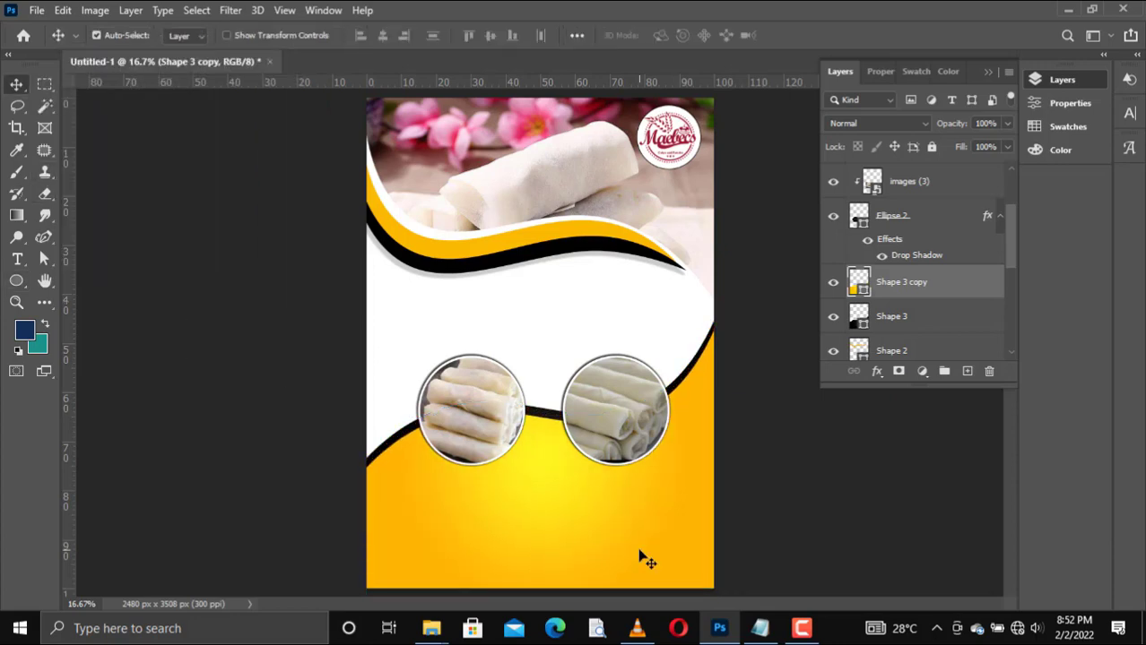
pyautogui.hotkey('shift', 'Left')
pyautogui.hotkey('shift', 'Left')
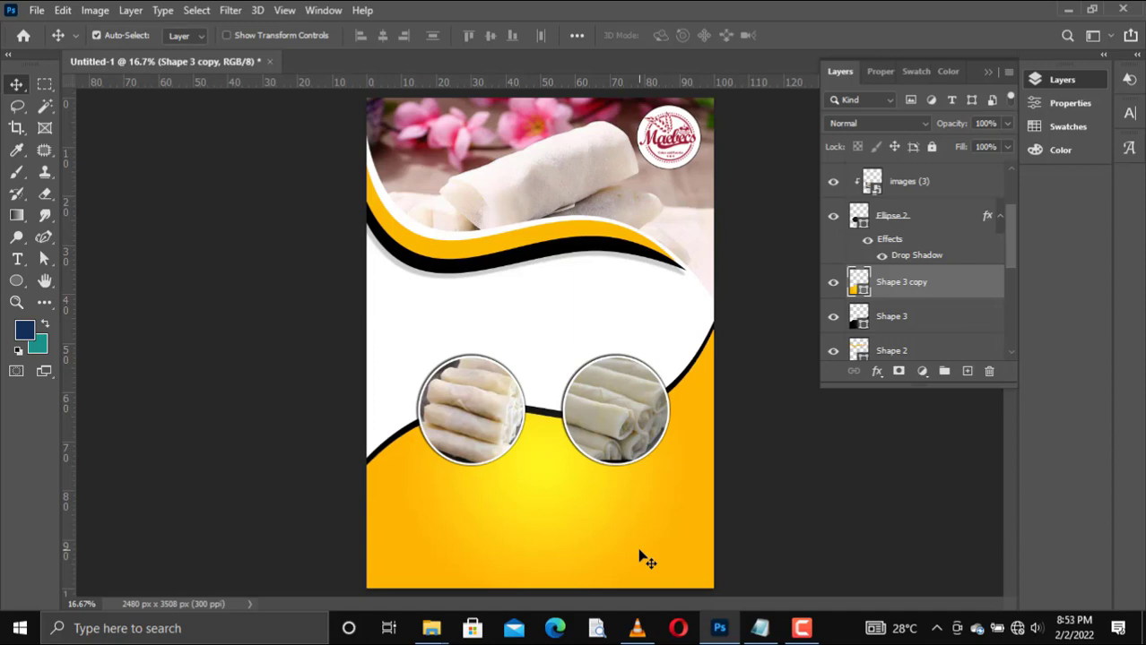
# Step: Move the orange wave band up onto the header photo, separating it from the black band
pyautogui.click(455, 255)
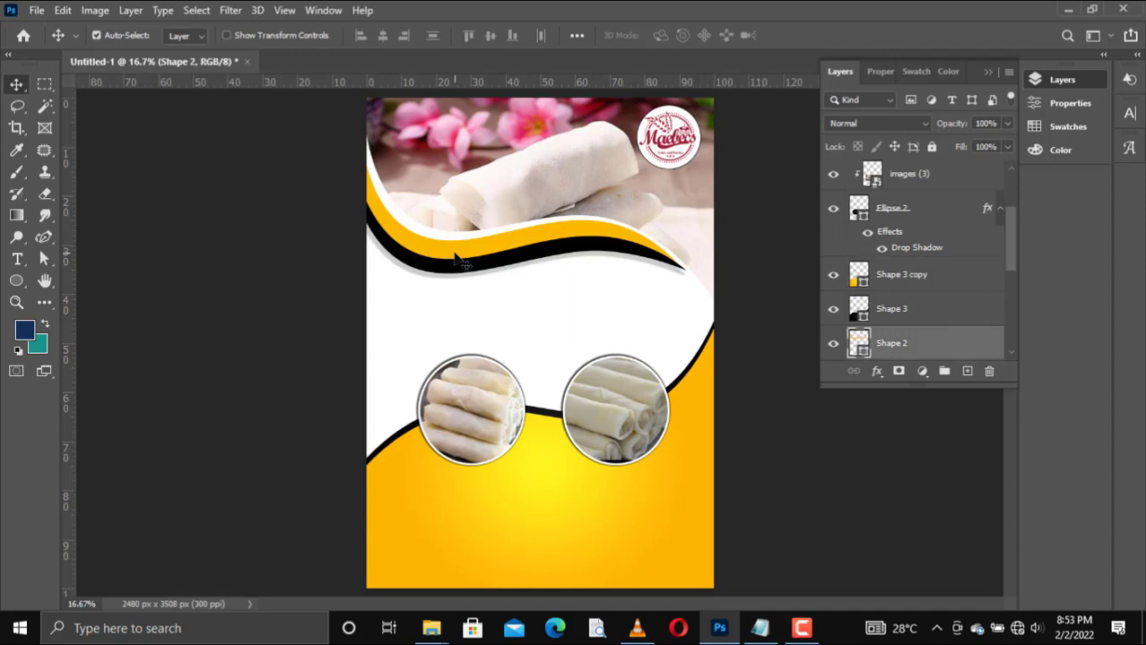
pyautogui.hotkey('shift', 'Up')
pyautogui.hotkey('shift', 'Up')
pyautogui.hotkey('shift', 'Up')
pyautogui.hotkey('shift', 'Up')
pyautogui.hotkey('shift', 'Up')
pyautogui.hotkey('shift', 'Up')
pyautogui.hotkey('shift', 'Up')
pyautogui.hotkey('shift', 'Up')
pyautogui.hotkey('shift', 'Up')
pyautogui.hotkey('shift', 'Up')
pyautogui.hotkey('shift', 'Up')
pyautogui.hotkey('shift', 'Up')
pyautogui.hotkey('shift', 'Up')
pyautogui.hotkey('shift', 'Up')
pyautogui.hotkey('shift', 'Up')
pyautogui.hotkey('shift', 'Up')
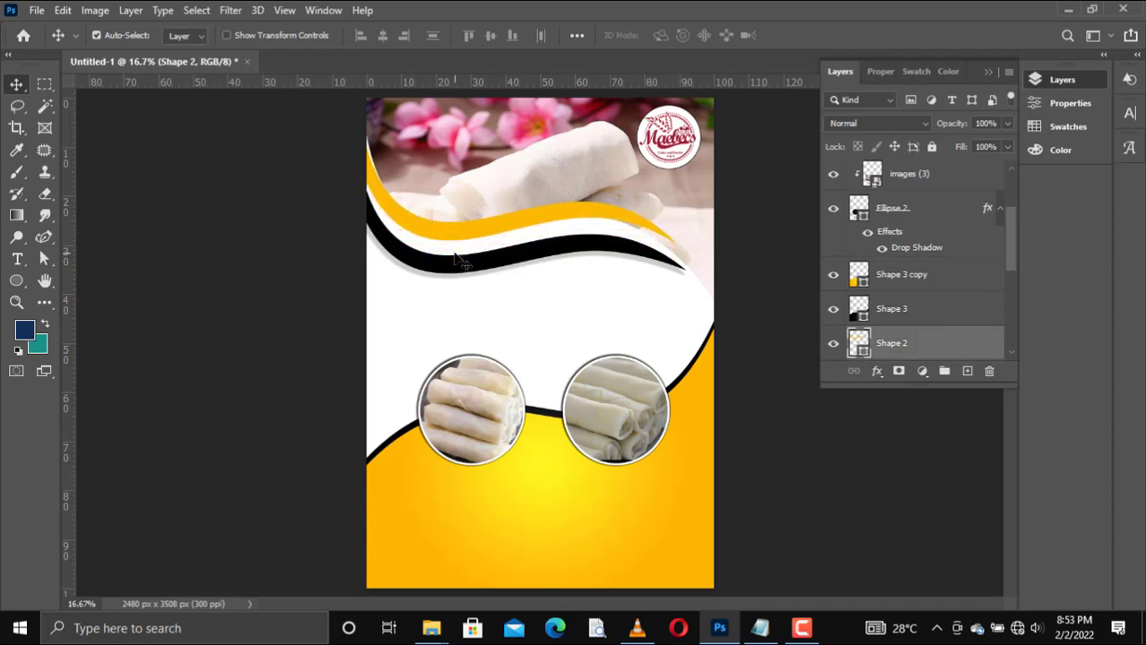
pyautogui.hotkey('shift', 'Up')
pyautogui.hotkey('shift', 'Up')
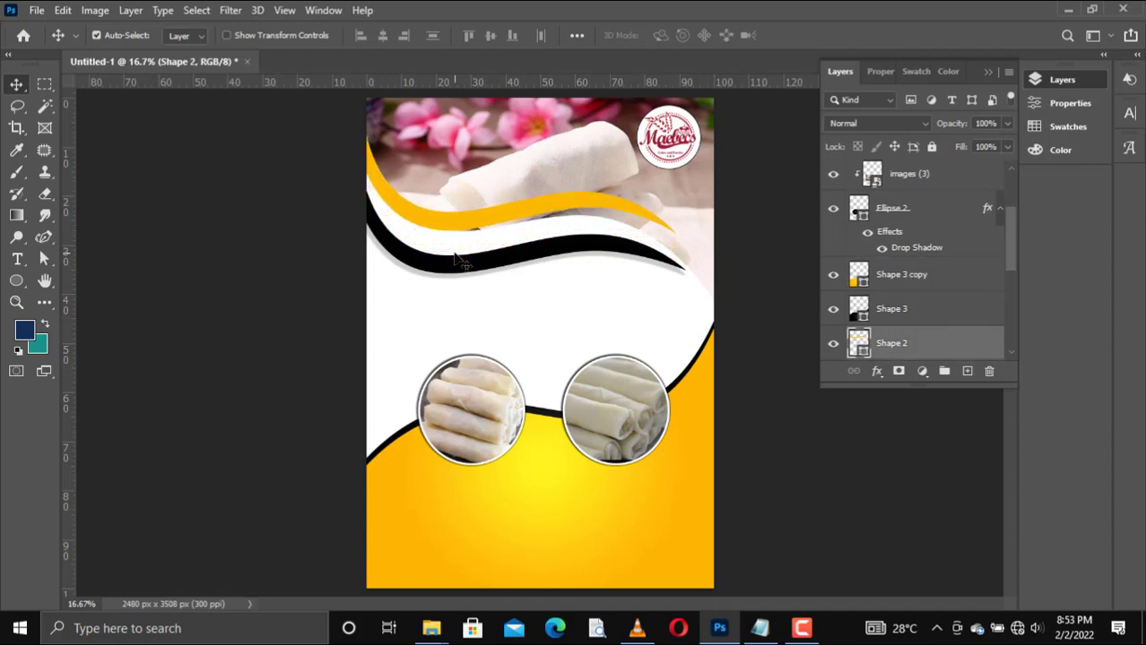
pyautogui.hotkey('shift', 'Down')
pyautogui.hotkey('shift', 'Down')
pyautogui.hotkey('shift', 'Down')
pyautogui.hotkey('shift', 'Down')
# Step: Rotate the orange wave band about 3.6° clockwise
pyautogui.hotkey('ctrl', 't')
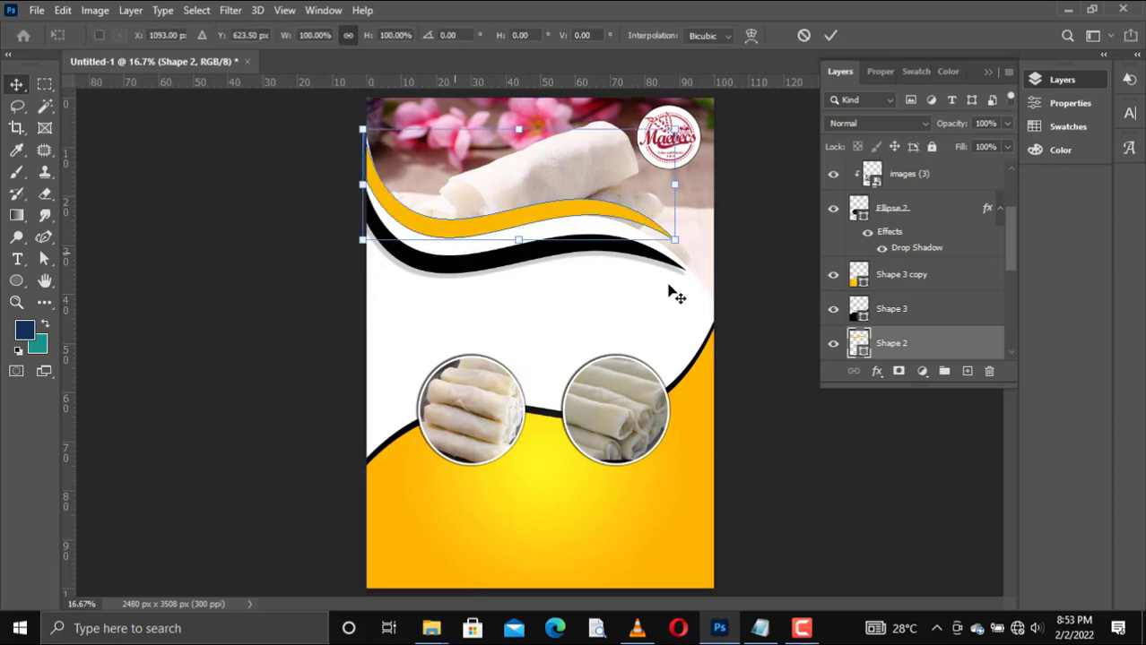
pyautogui.moveTo(686, 263)
pyautogui.mouseDown()
pyautogui.moveTo(719, 256)
pyautogui.moveTo(682, 283)
pyautogui.mouseUp()
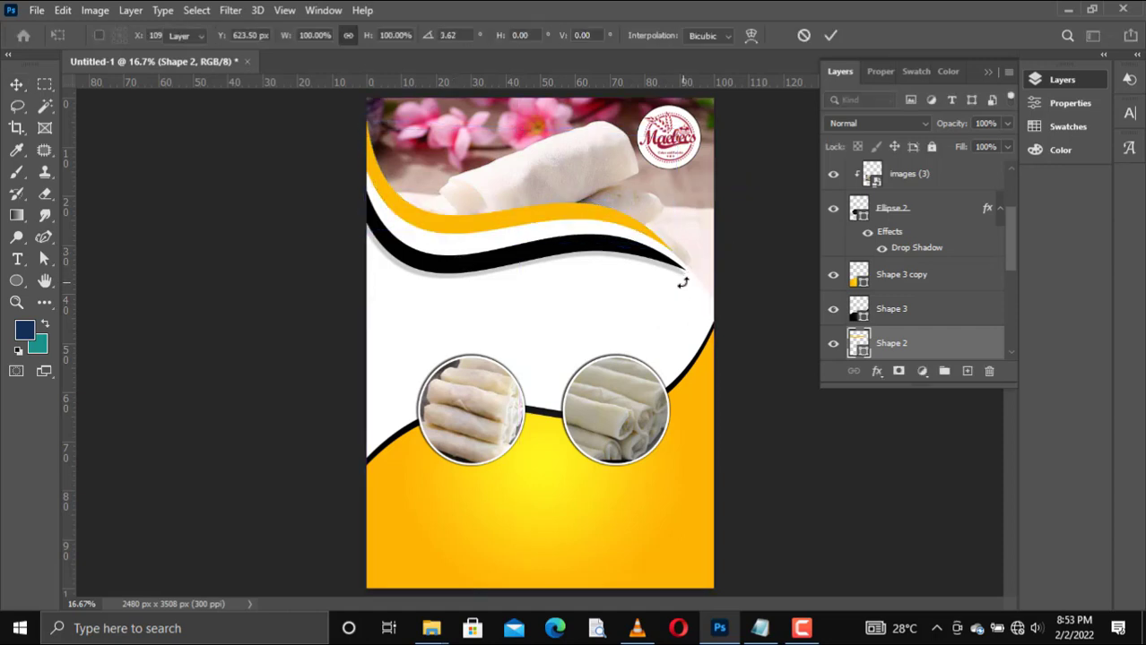
pyautogui.press('Return')
# Step: Move the black wave band up and rotate it slightly clockwise so it sits directly beneath the orange band
pyautogui.click(488, 265)
pyautogui.hotkey('shift', 'Up')
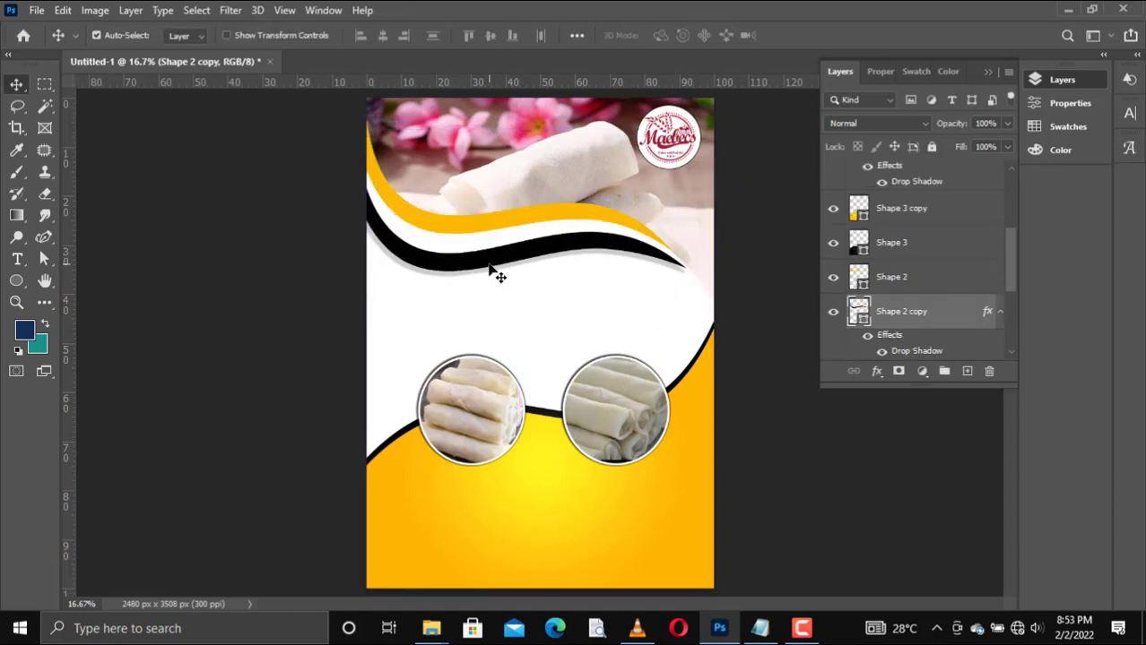
pyautogui.hotkey('shift', 'Up')
pyautogui.hotkey('shift', 'Up')
pyautogui.hotkey('shift', 'Up')
pyautogui.hotkey('shift', 'Up')
pyautogui.hotkey('shift', 'Up')
pyautogui.hotkey('shift', 'Up')
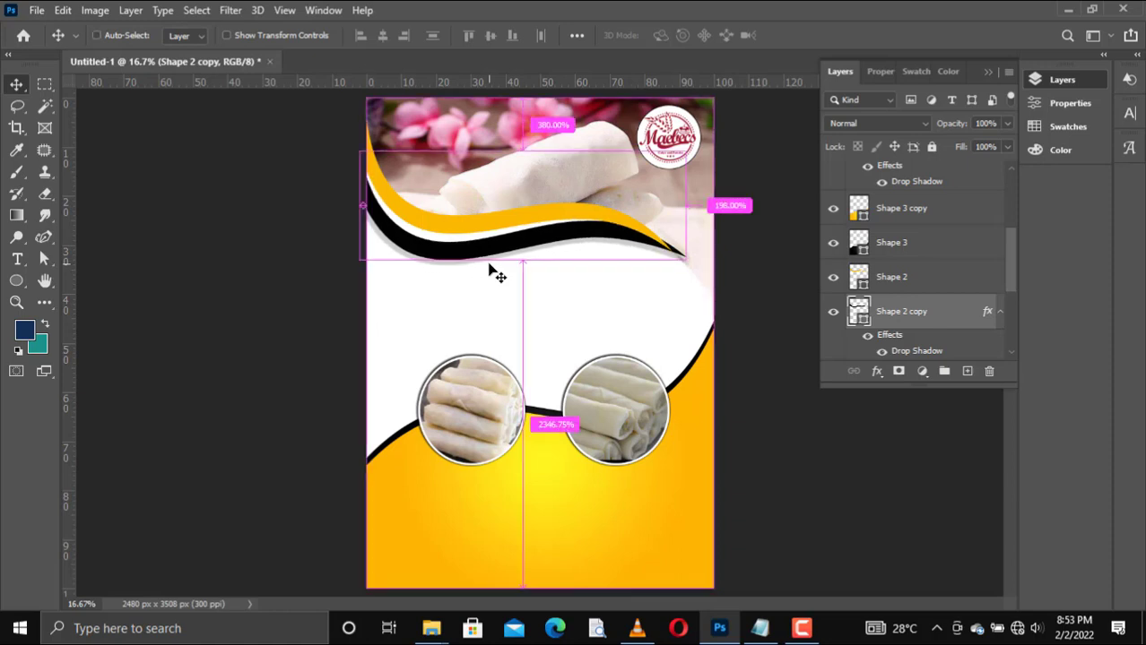
pyautogui.hotkey('ctrl', 't')
pyautogui.moveTo(688, 266); pyautogui.dragTo(690, 289)
pyautogui.press('Return')
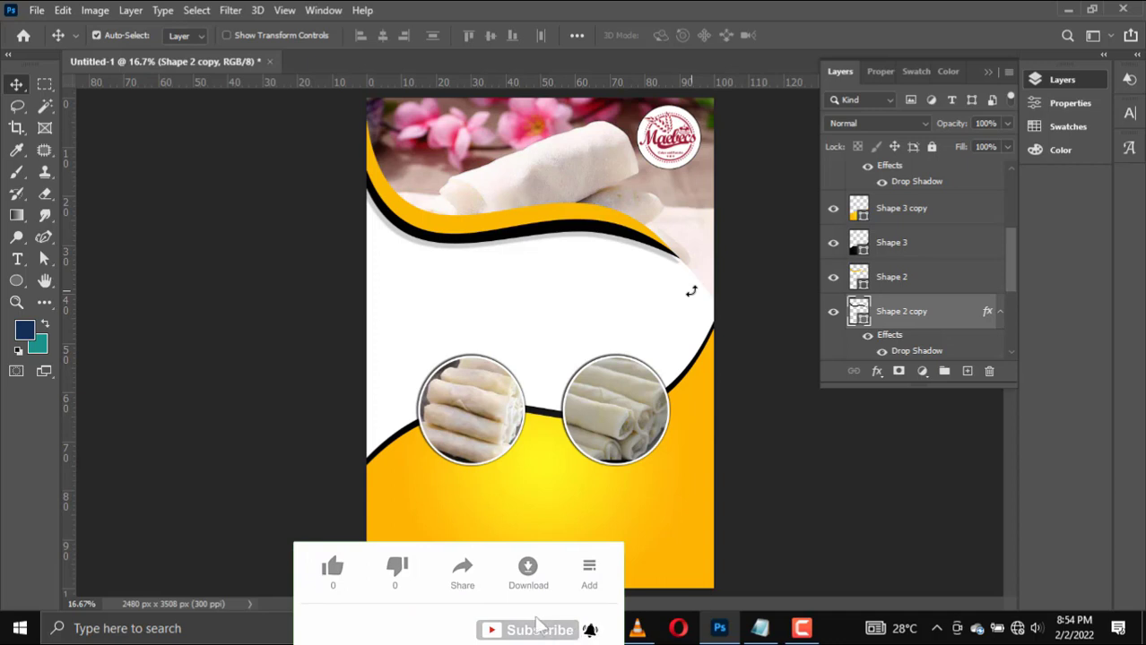
# Step: Add the heading MAEBECS SPRING ROLL as the topmost layer in the white area above the circles, copying MAEBECS from Notepad
pyautogui.click(17, 260)
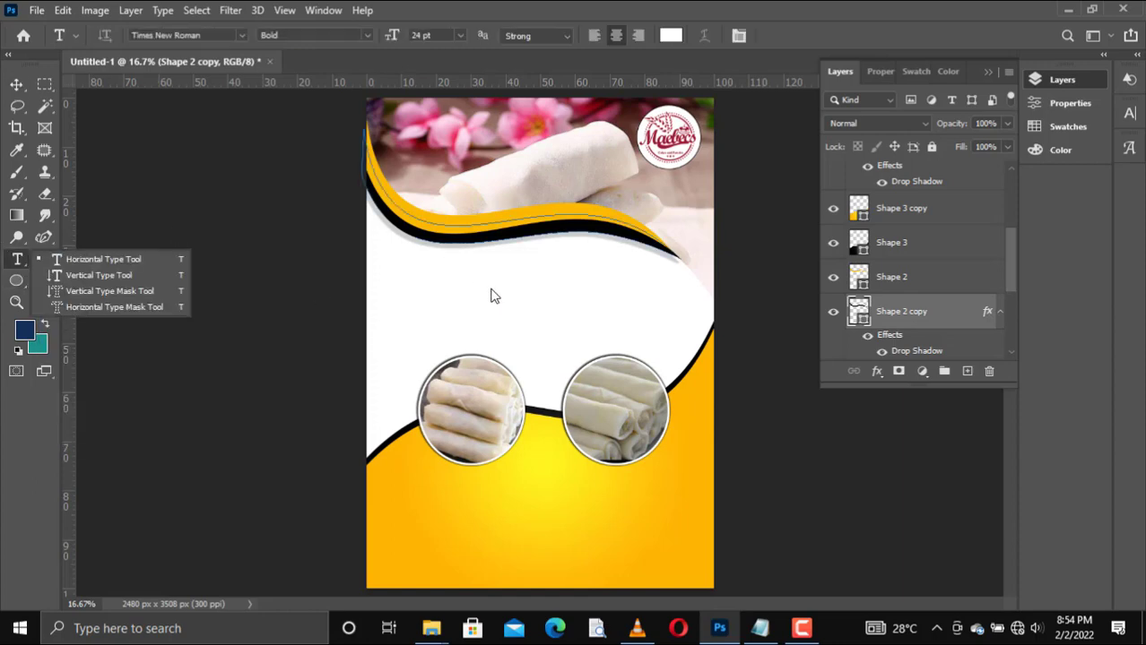
pyautogui.moveTo(1006, 266); pyautogui.dragTo(1005, 198)
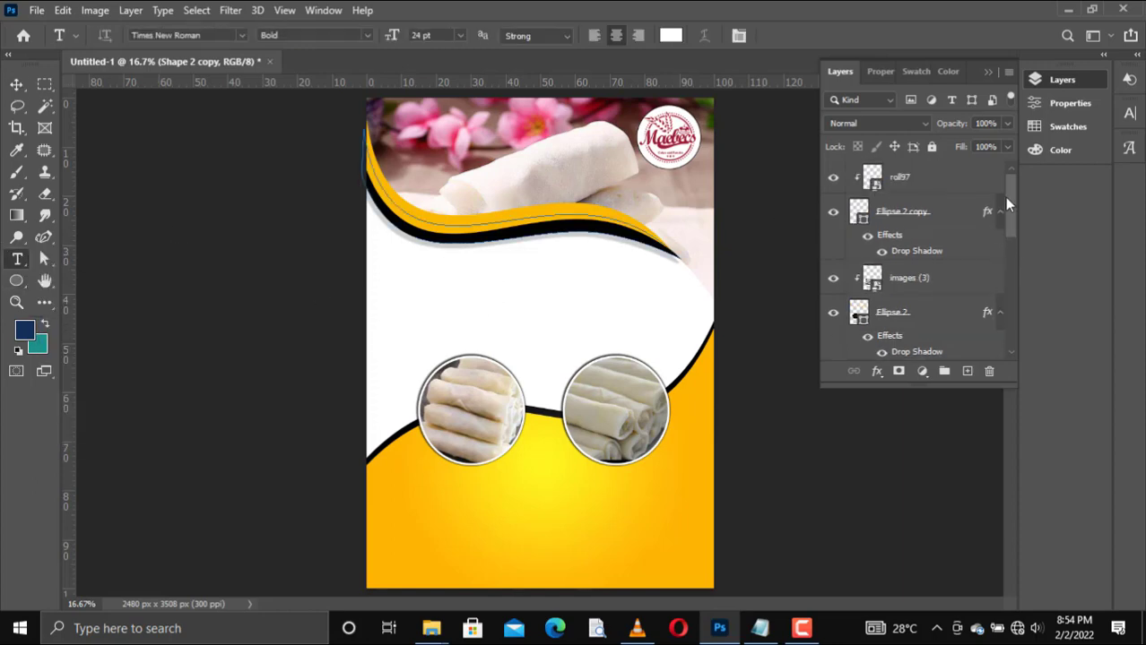
pyautogui.click(933, 184)
pyautogui.click(486, 301)
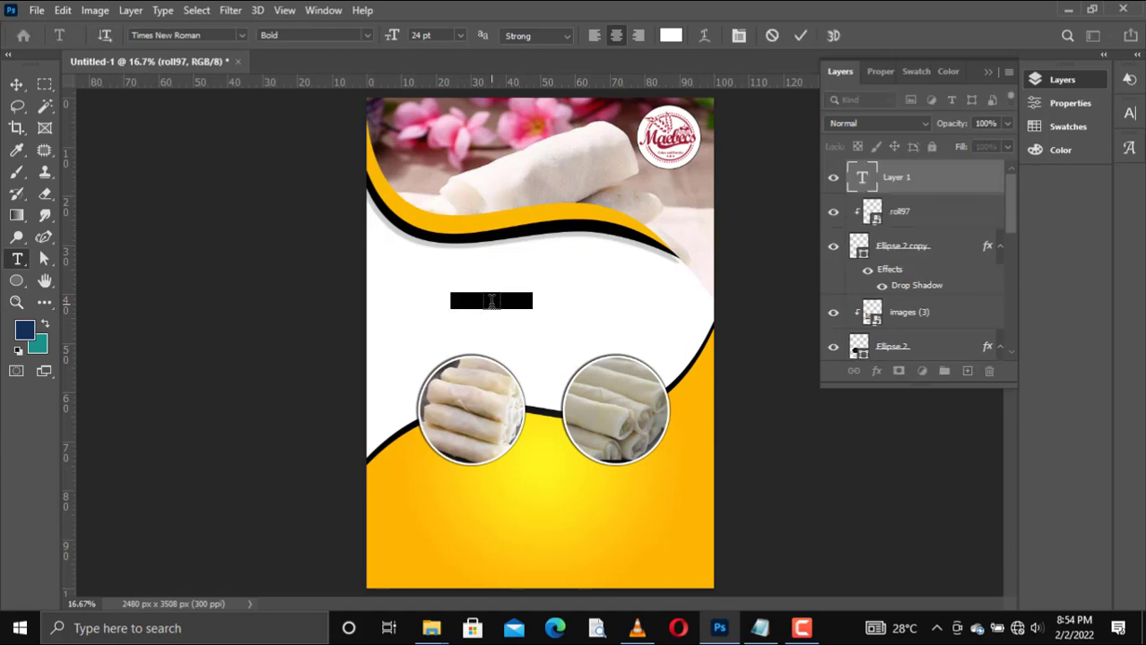
pyautogui.click(758, 635)
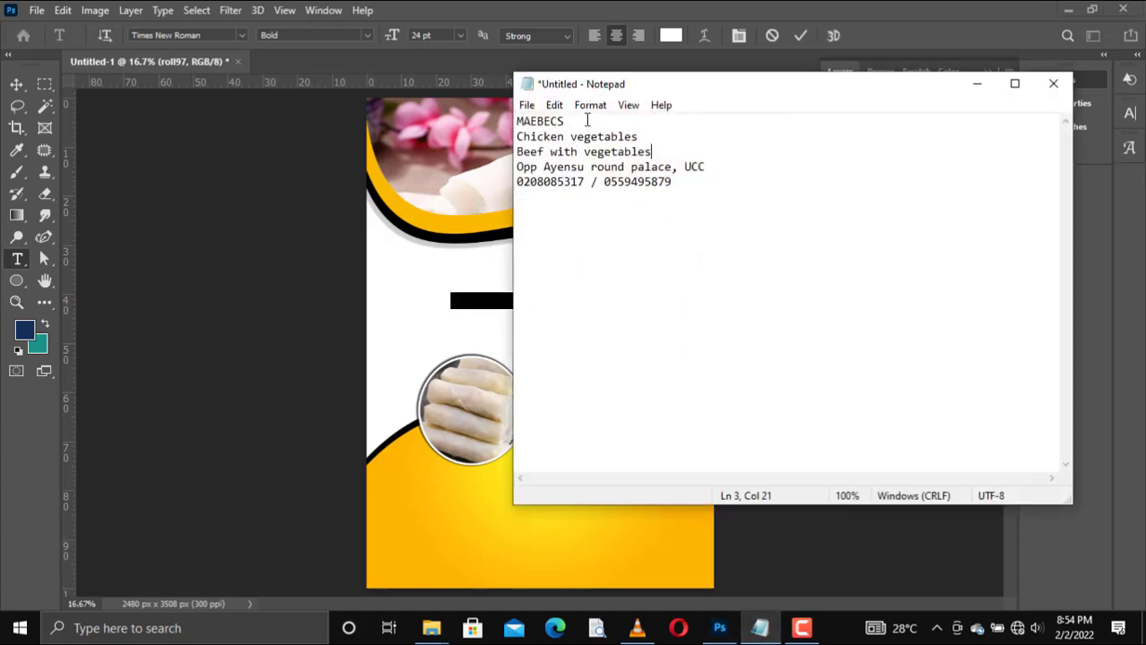
pyautogui.moveTo(587, 121); pyautogui.dragTo(518, 121)
pyautogui.hotkey('ctrl', 'c')
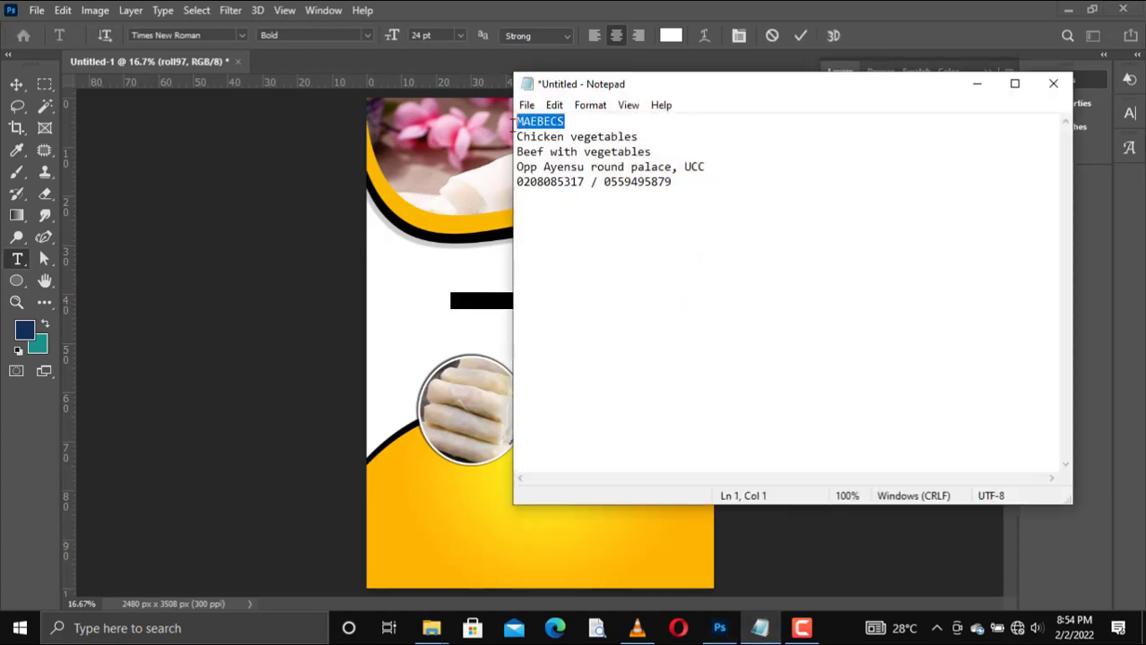
pyautogui.click(983, 90)
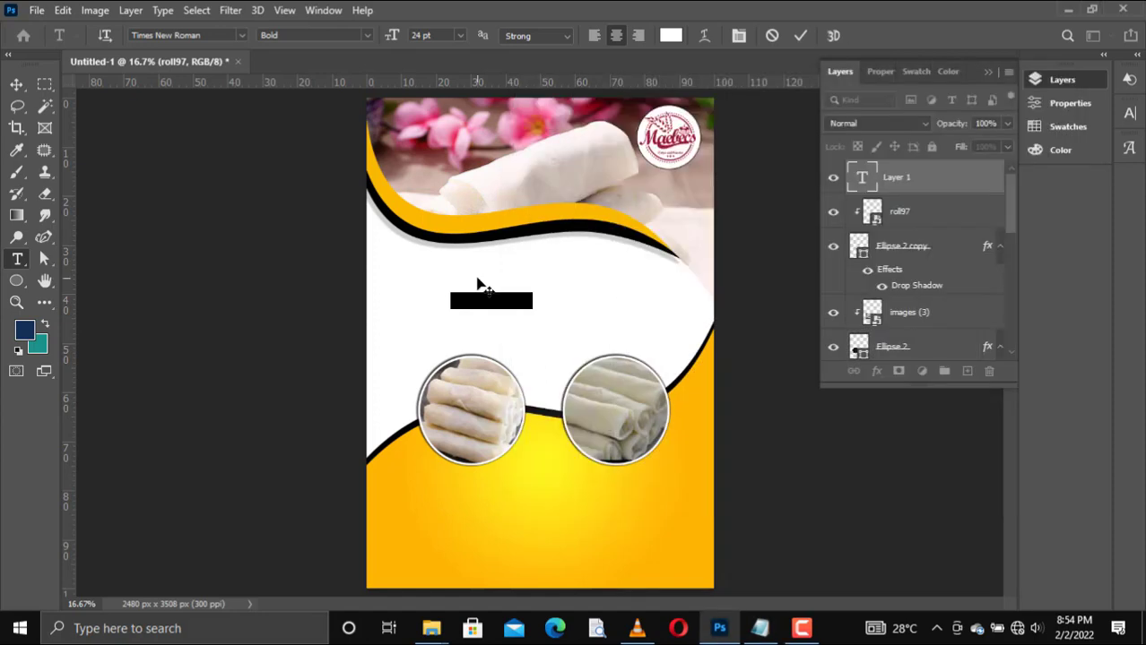
pyautogui.hotkey('ctrl', 'v')
# Step: Set the entire heading's text colour to black
pyautogui.hotkey('ctrl', 'a')
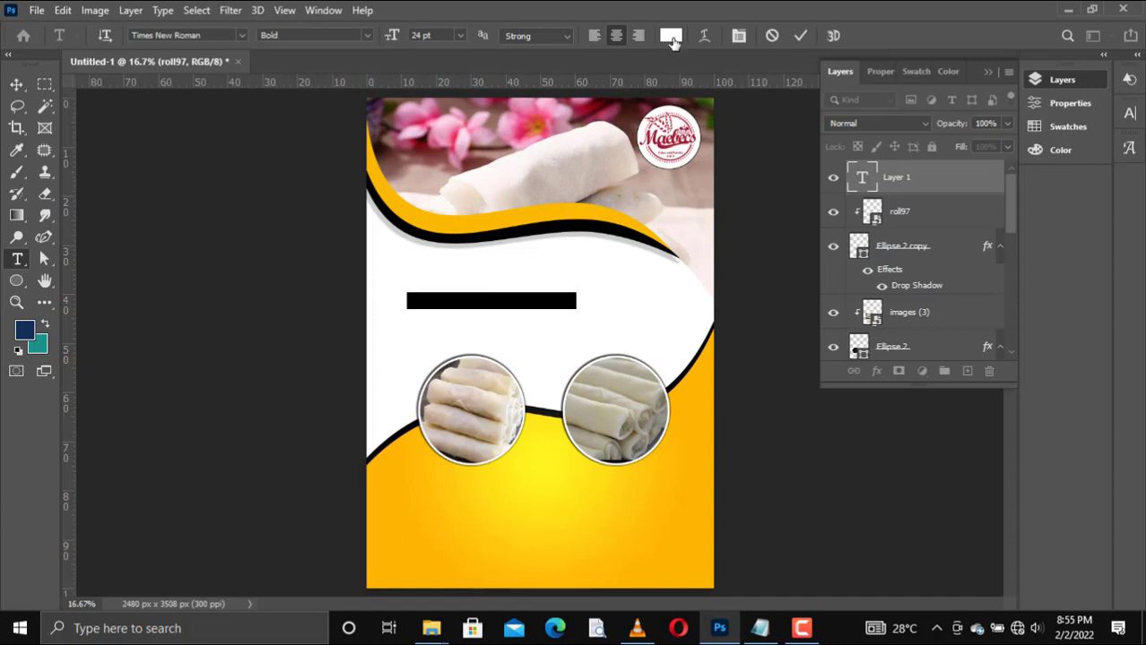
pyautogui.click(916, 71)
pyautogui.click(863, 126)
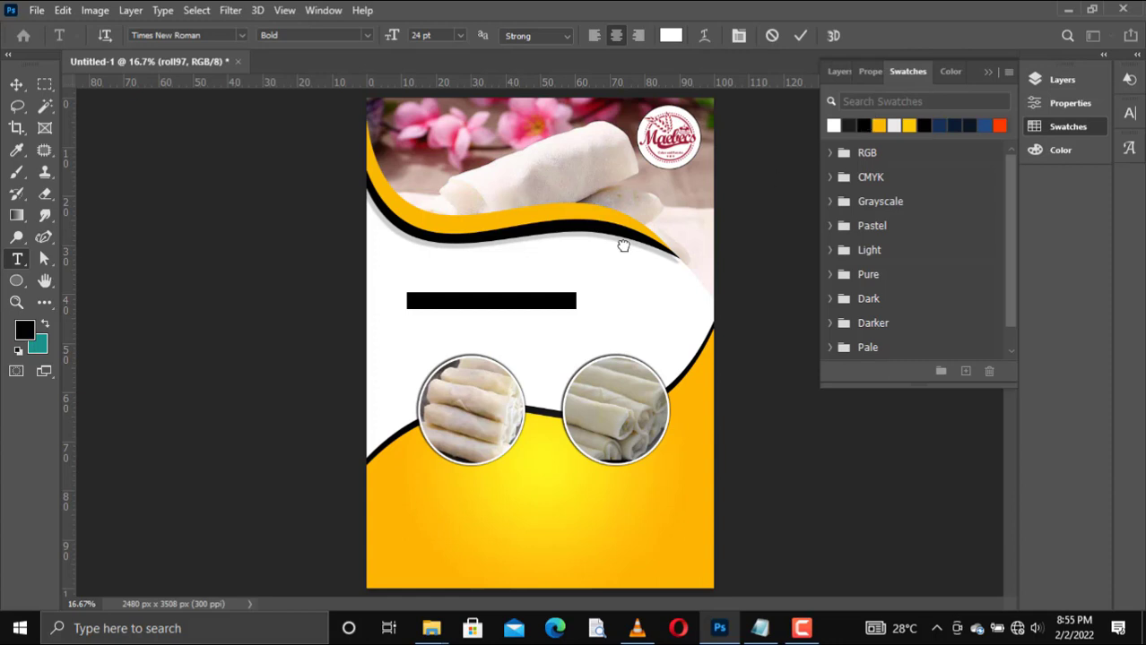
pyautogui.click(480, 301)
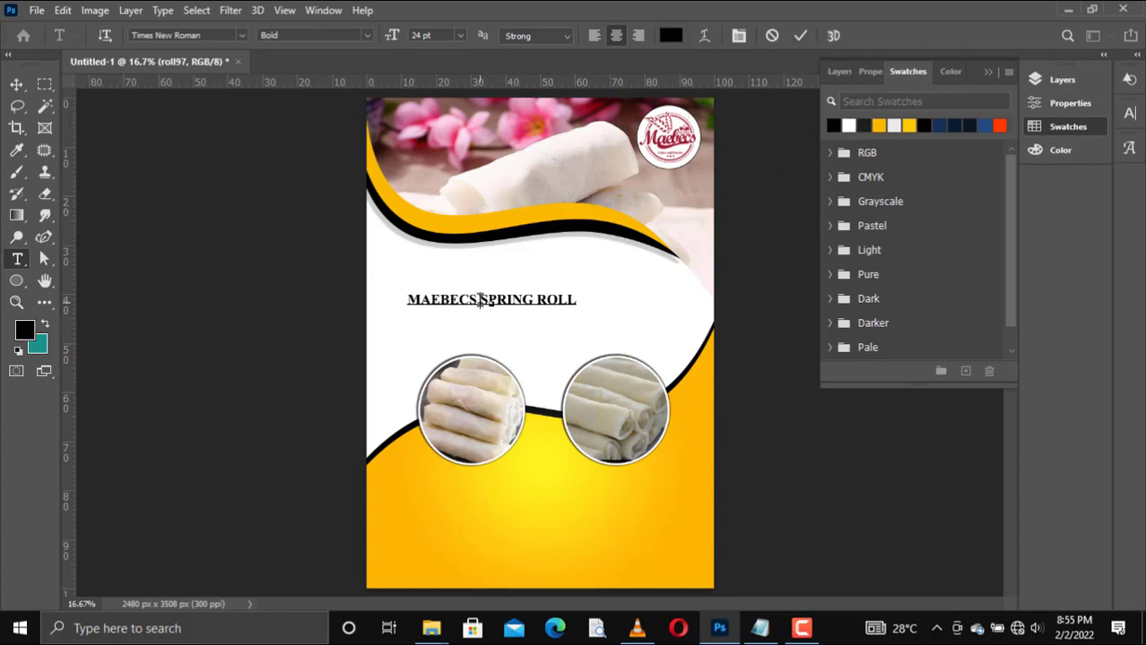
# Step: Break the heading after MAEBECS and insert FROZEN before SPRING ROLL so the second line reads FROZEN SPRING ROLL
pyautogui.press('Return')
pyautogui.write('FROZE')
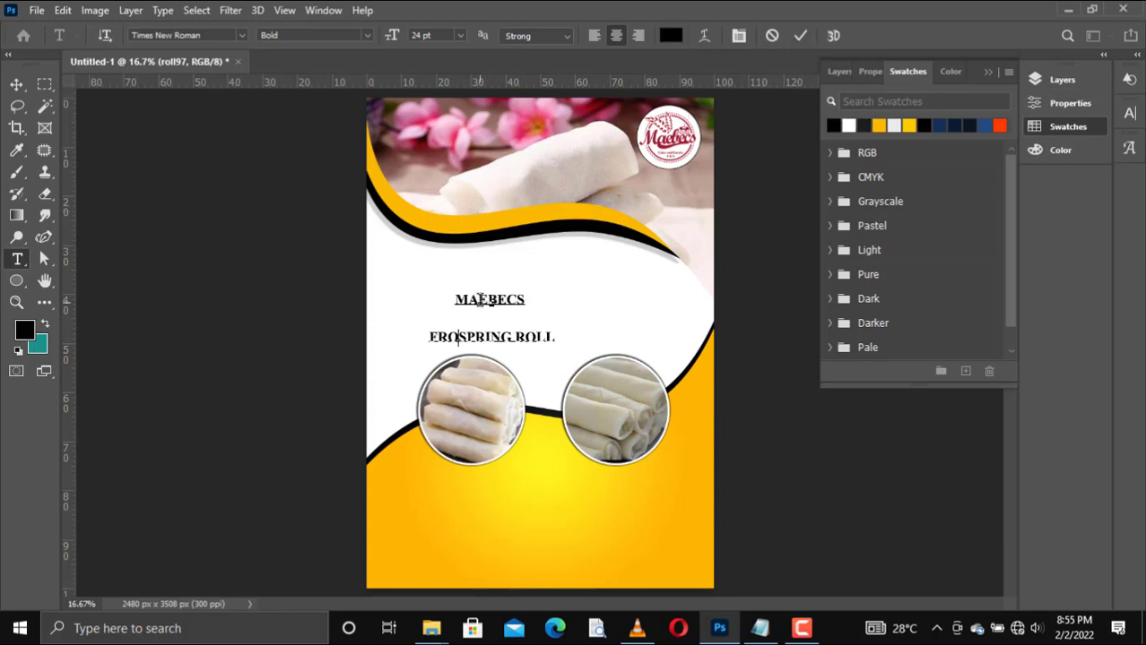
pyautogui.write('N')
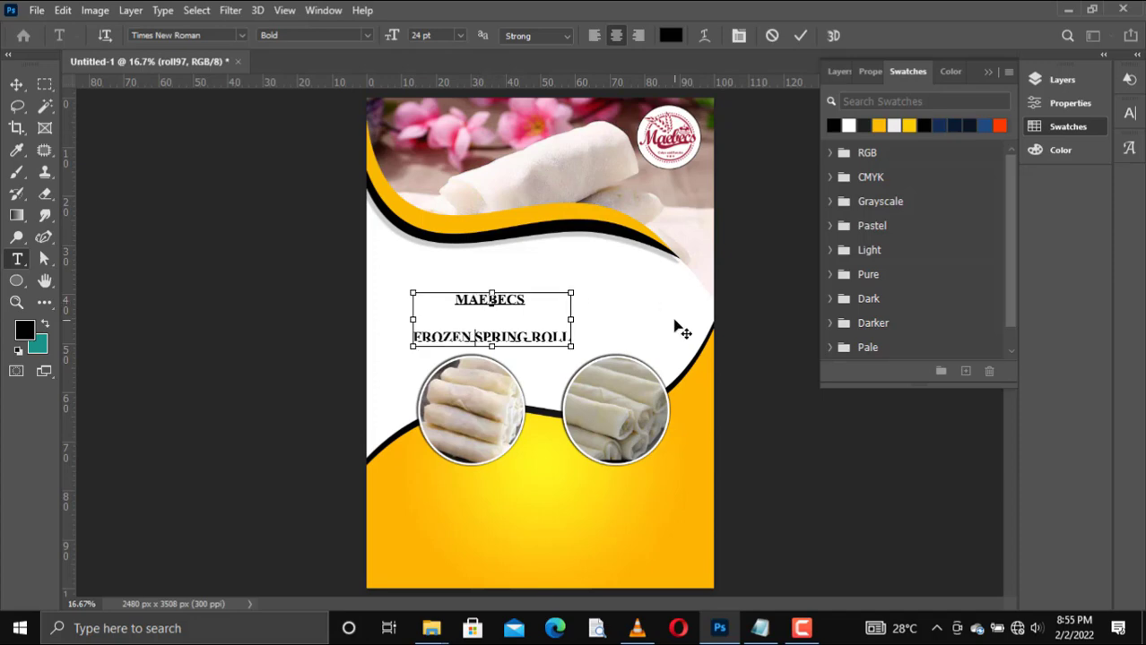
# Step: Set the entire heading in Franklin Gothic Heavy at 60 pt
pyautogui.hotkey('ctrl', 'a')
pyautogui.click(241, 36)
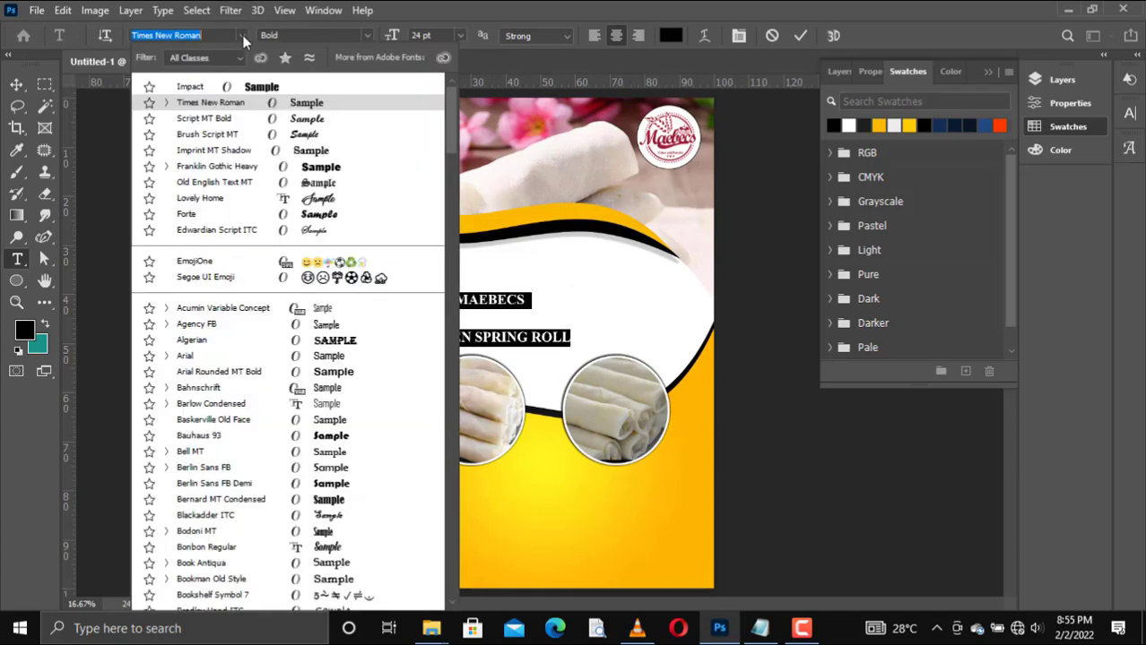
pyautogui.click(330, 168)
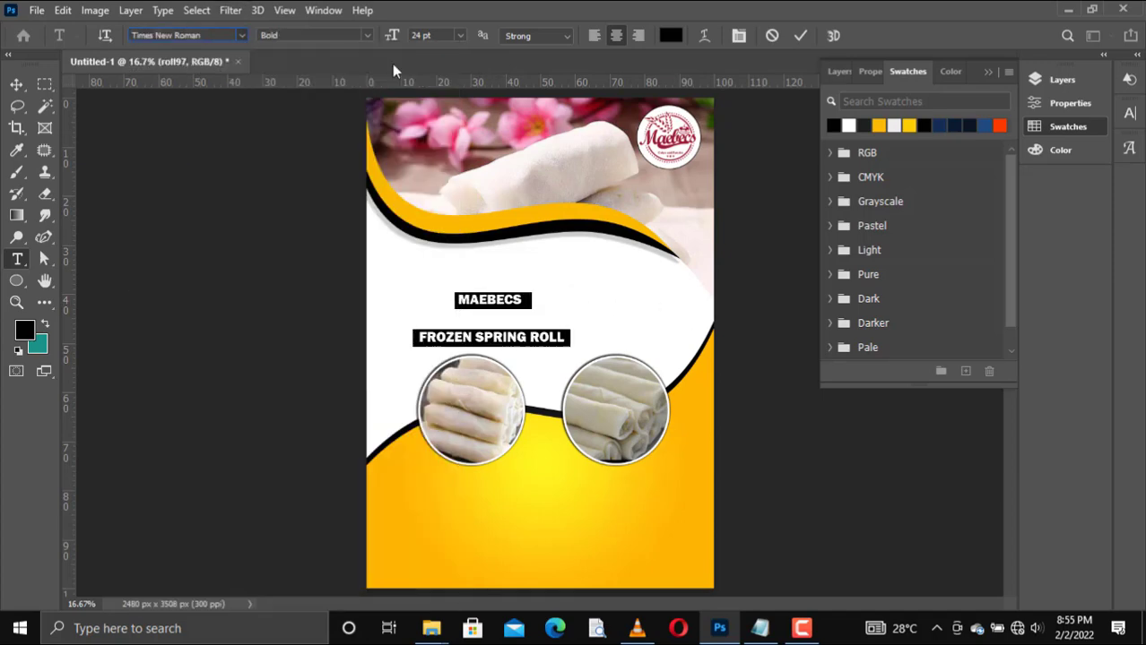
pyautogui.click(458, 37)
pyautogui.click(438, 211)
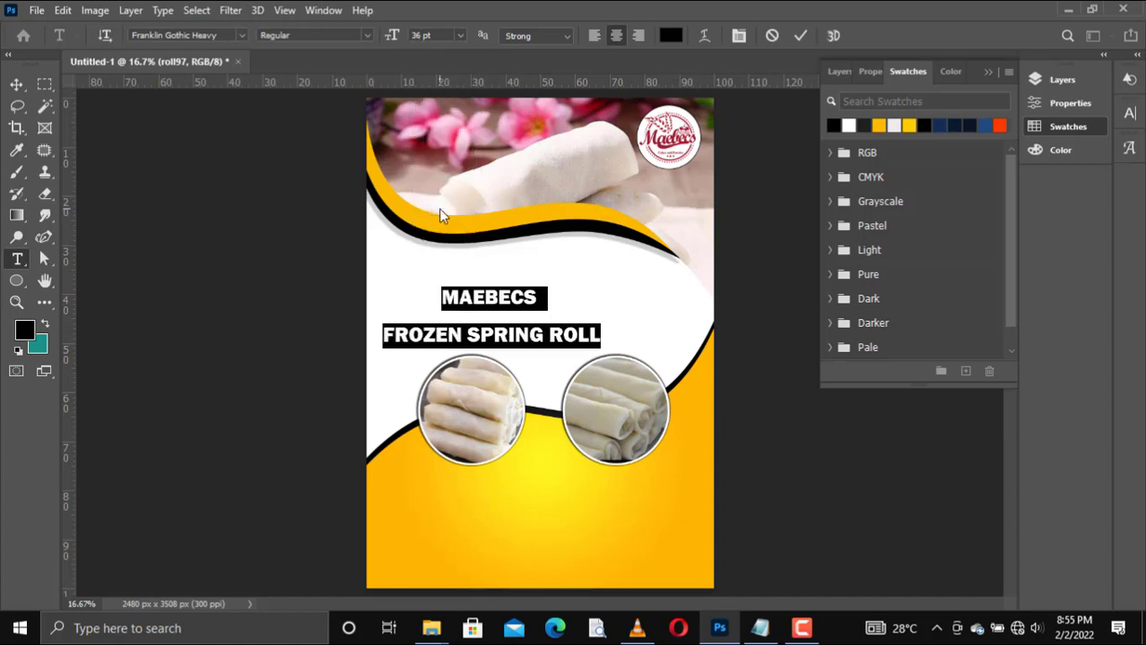
pyautogui.click(459, 36)
pyautogui.click(437, 235)
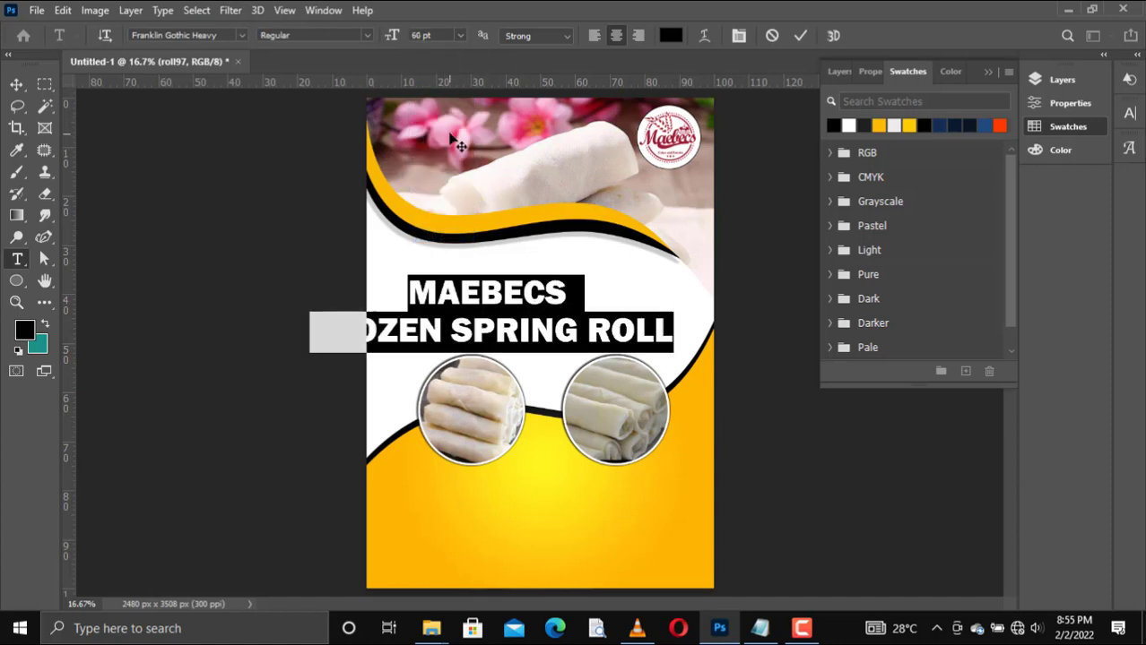
# Step: Tighten the heading's leading to 59 pt and commit the text edit
pyautogui.click(866, 74)
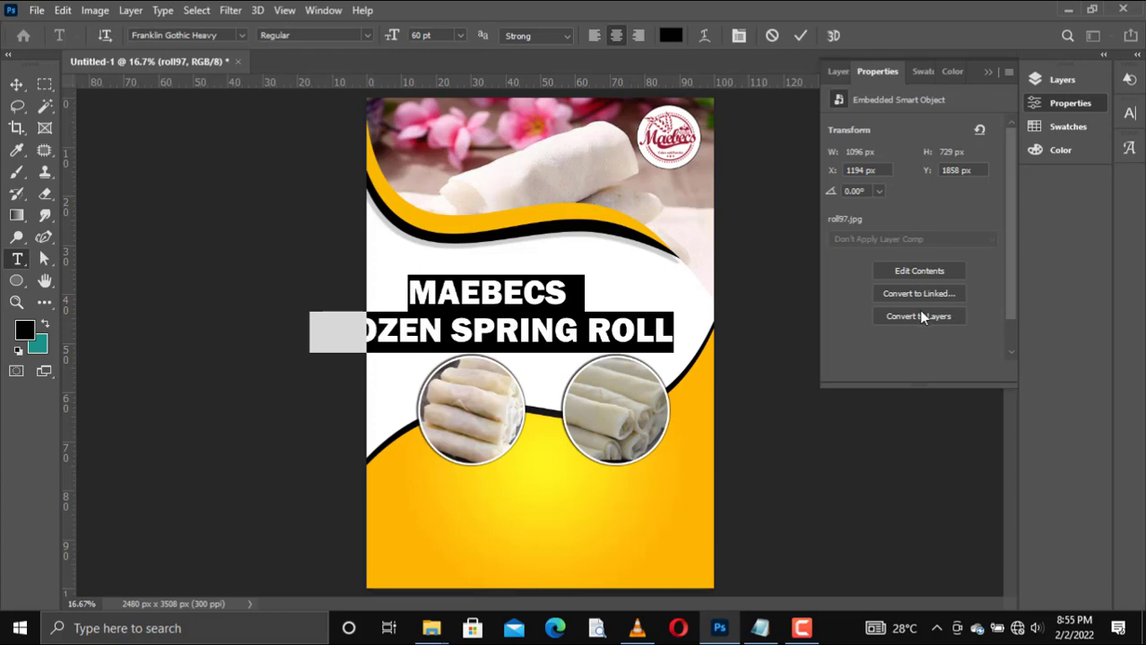
pyautogui.moveTo(928, 293); pyautogui.dragTo(926, 302)
pyautogui.click(801, 35)
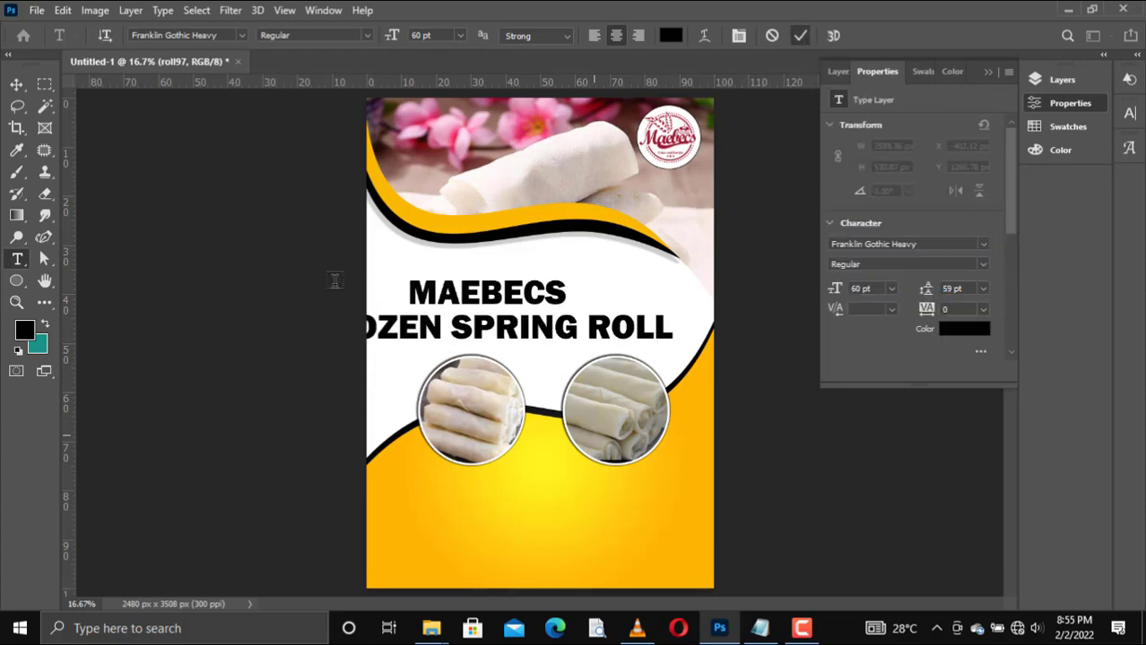
# Step: Scale the heading to about 71% width and 81% height so it fits in the white area above the circles
pyautogui.hotkey('ctrl', 't')
pyautogui.moveTo(306, 348); pyautogui.dragTo(413, 345)
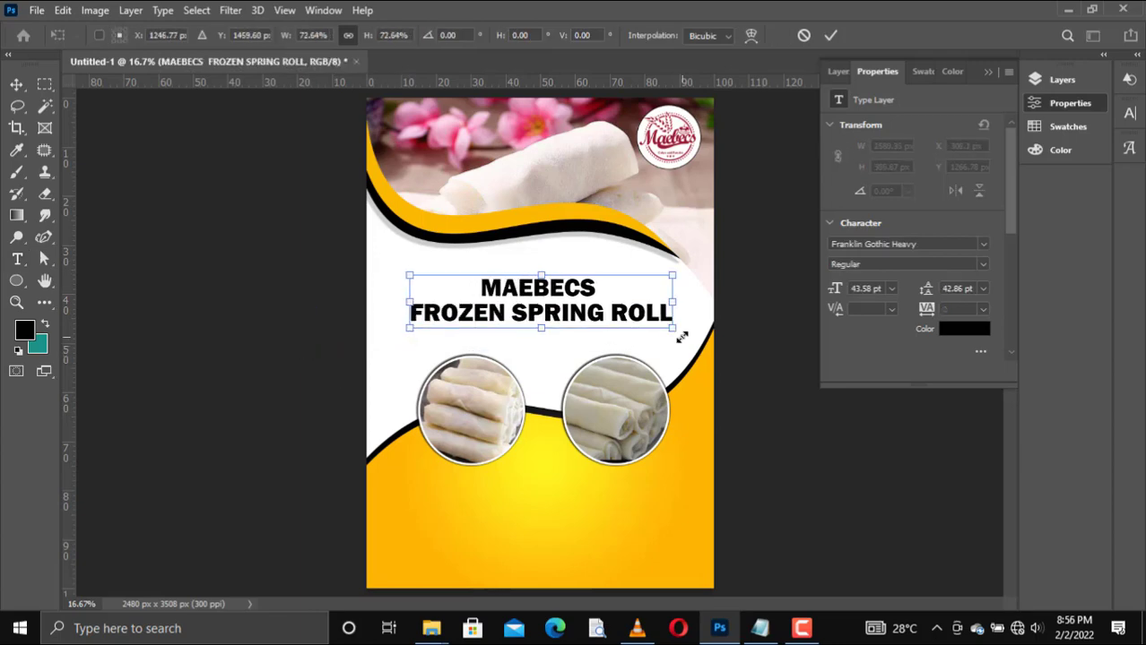
pyautogui.moveTo(668, 331); pyautogui.dragTo(664, 330)
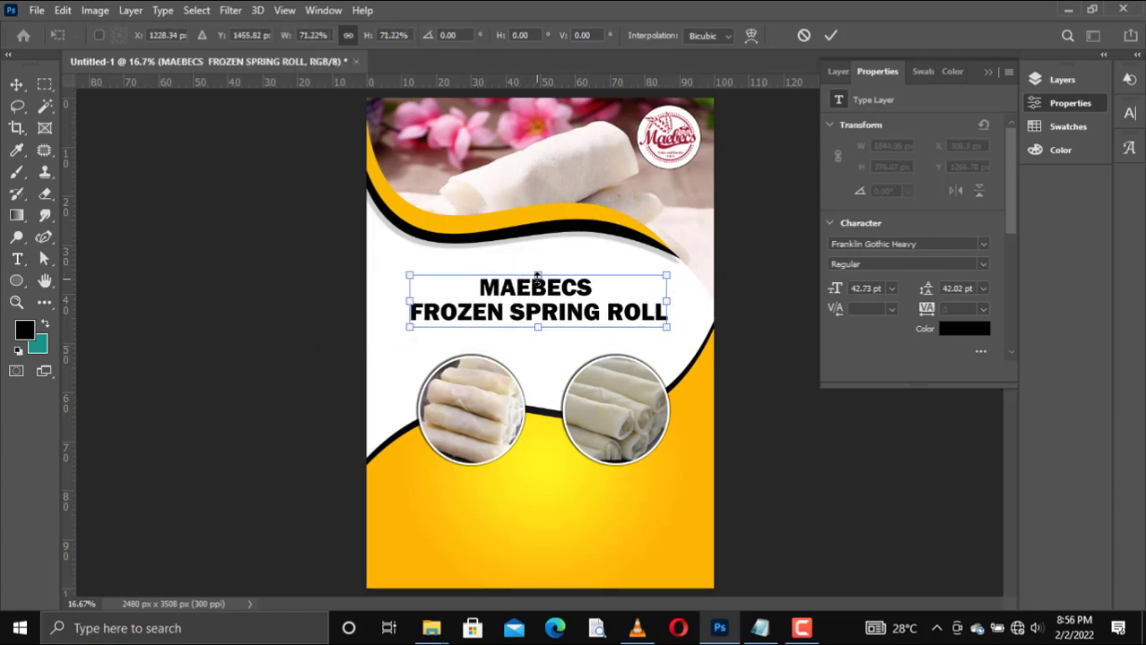
pyautogui.moveTo(537, 275); pyautogui.dragTo(537, 267)
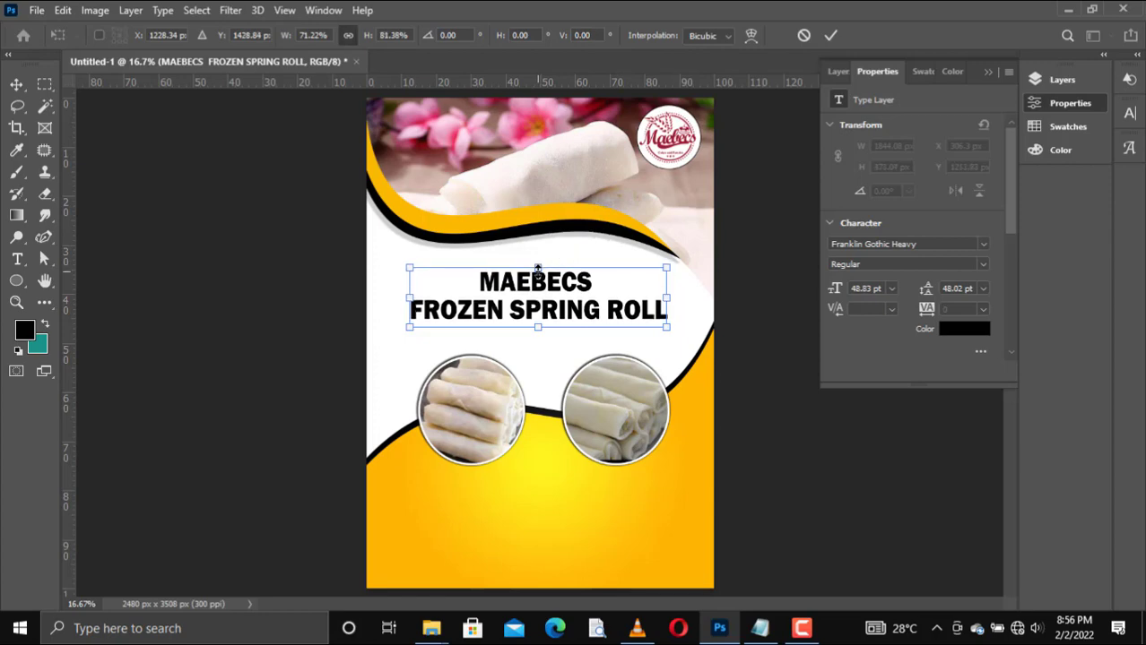
pyautogui.press('Return')
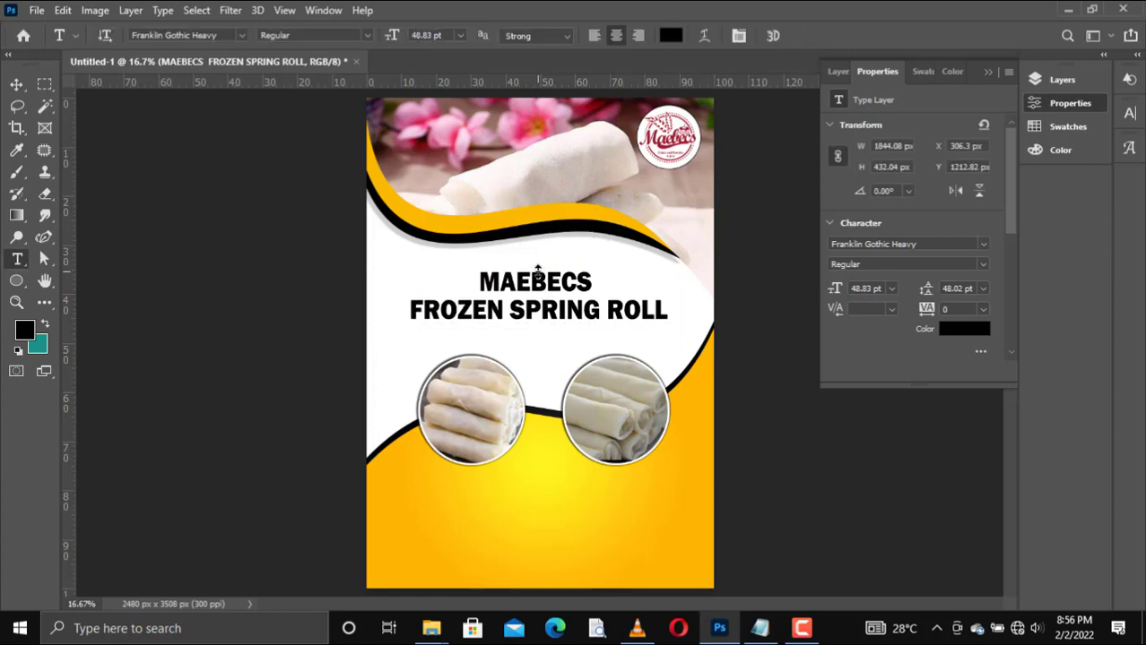
# Step: Give the heading layer a stroke and a drop shadow with a 66° angle and 9 px distance
pyautogui.click(837, 72)
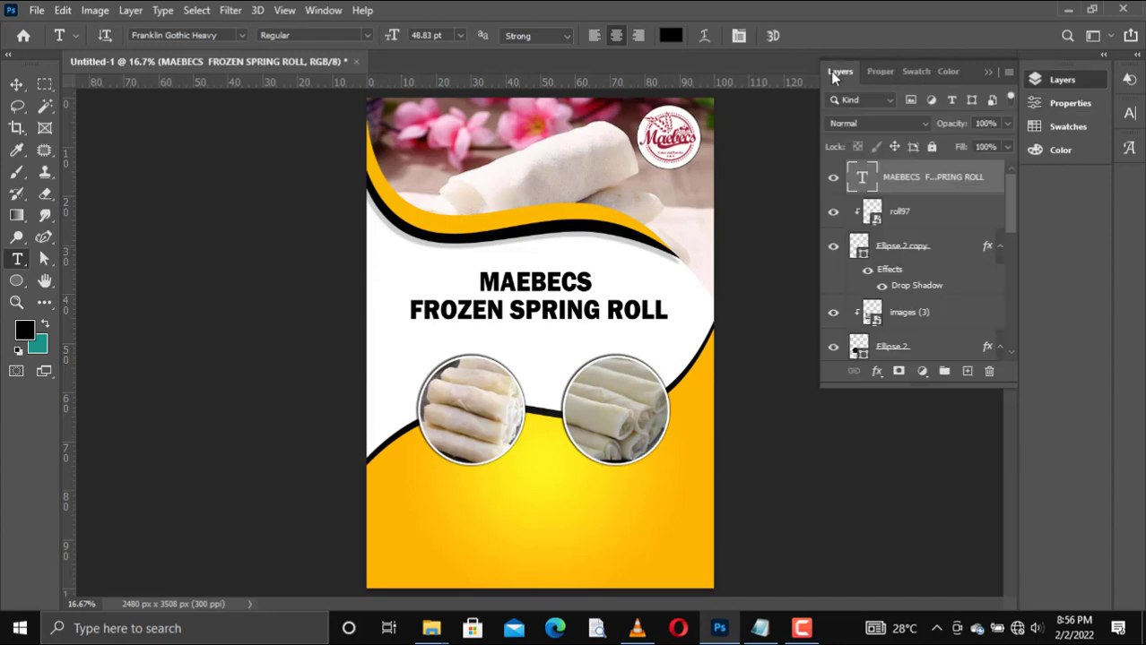
pyautogui.rightClick(908, 178)
pyautogui.click(952, 36)
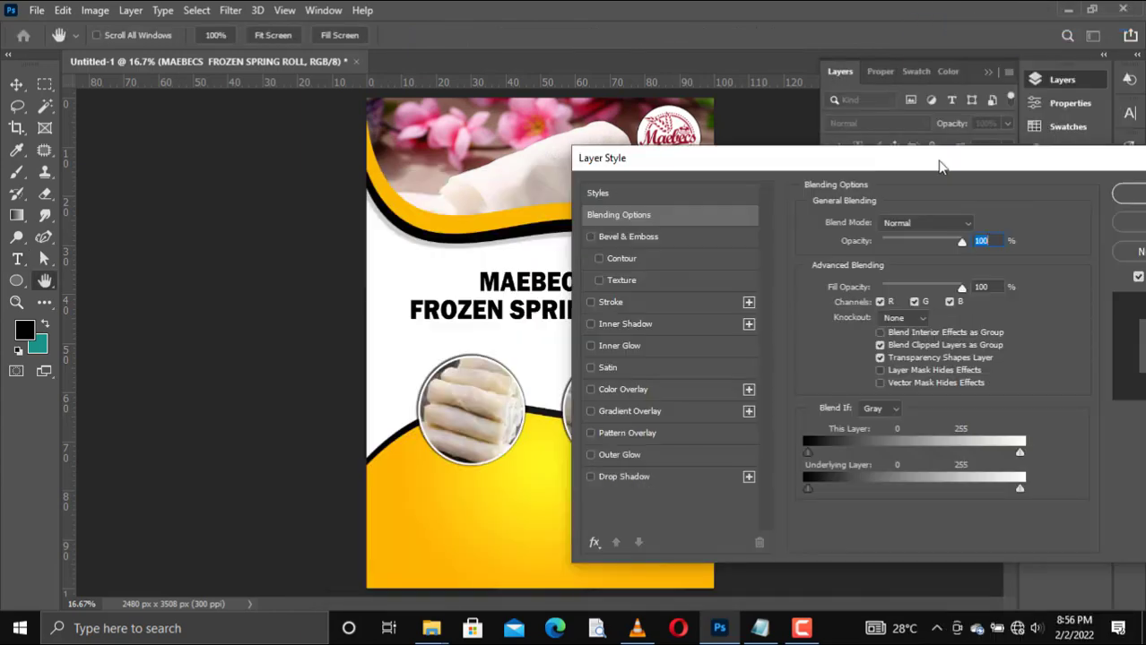
pyautogui.click(727, 463)
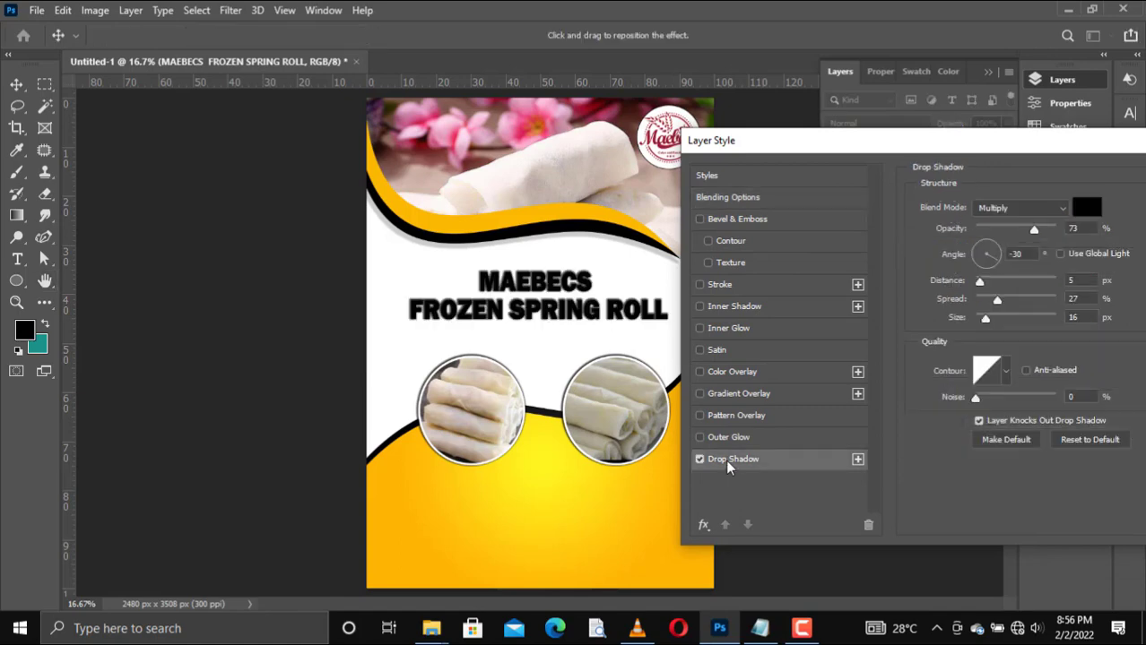
pyautogui.moveTo(552, 341); pyautogui.dragTo(551, 339)
pyautogui.click(700, 285)
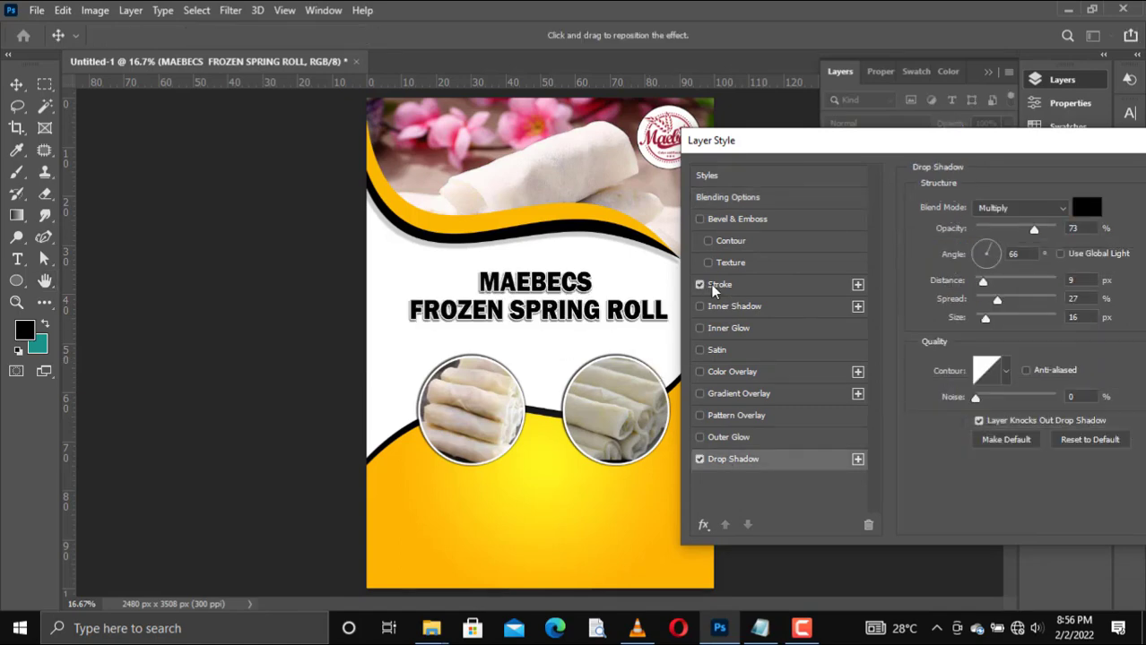
pyautogui.moveTo(886, 144); pyautogui.dragTo(639, 198)
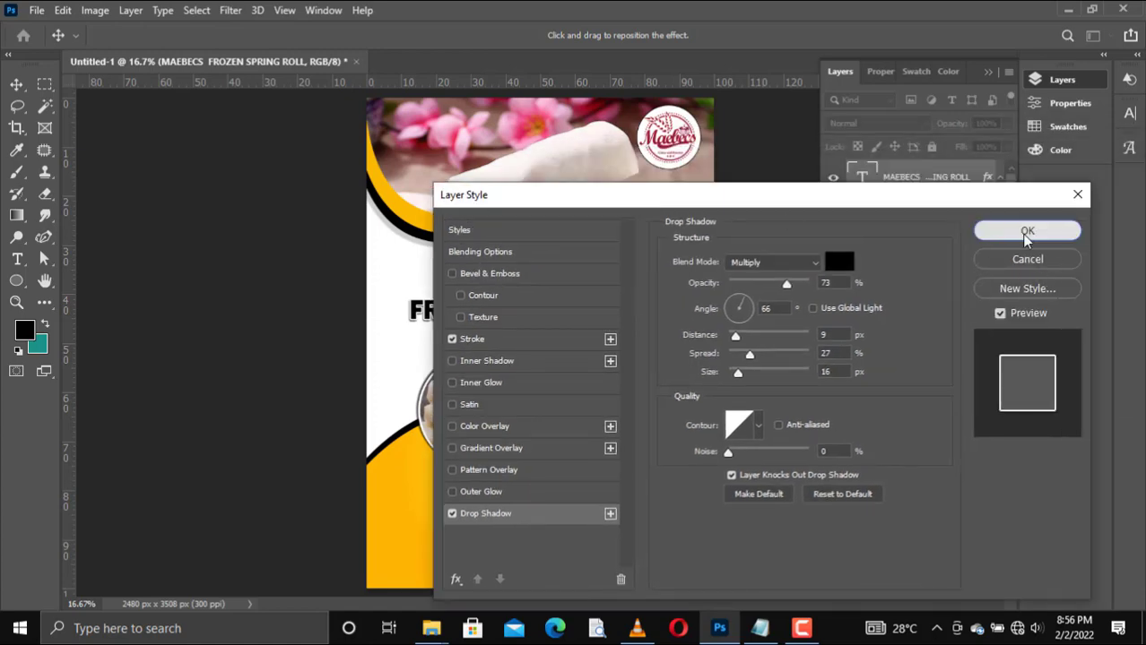
pyautogui.click(1027, 232)
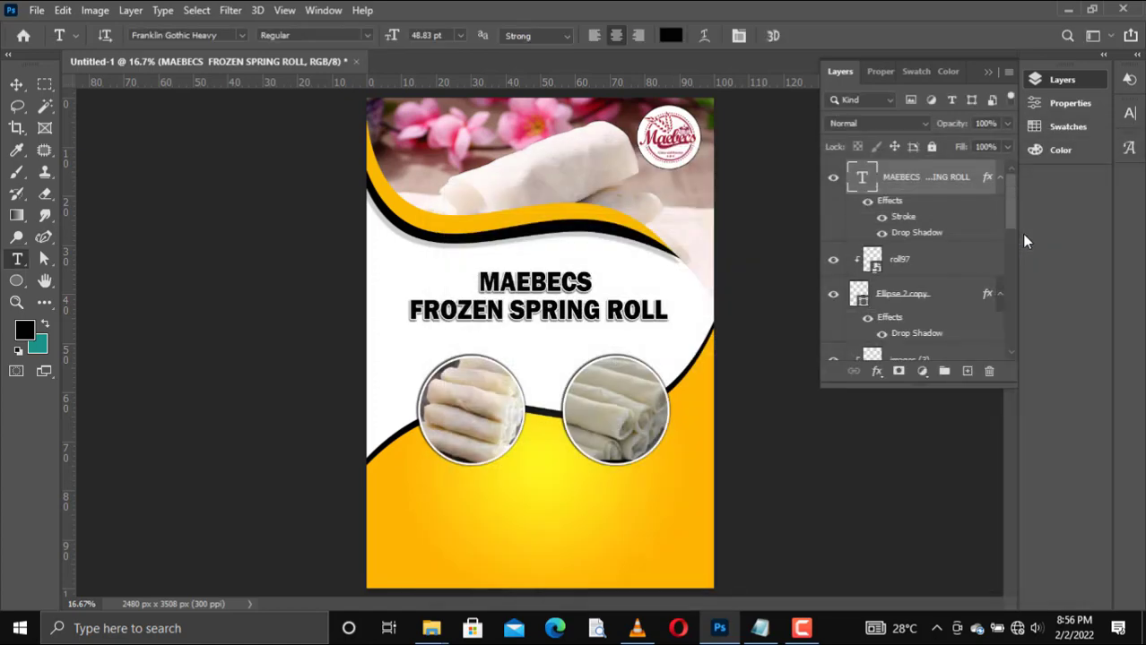
# Step: Nudge the heading slightly right and down, and stretch it slightly taller from its upper edge
pyautogui.press('v')
pyautogui.hotkey('shift', 'Right')
pyautogui.hotkey('shift', 'Right')
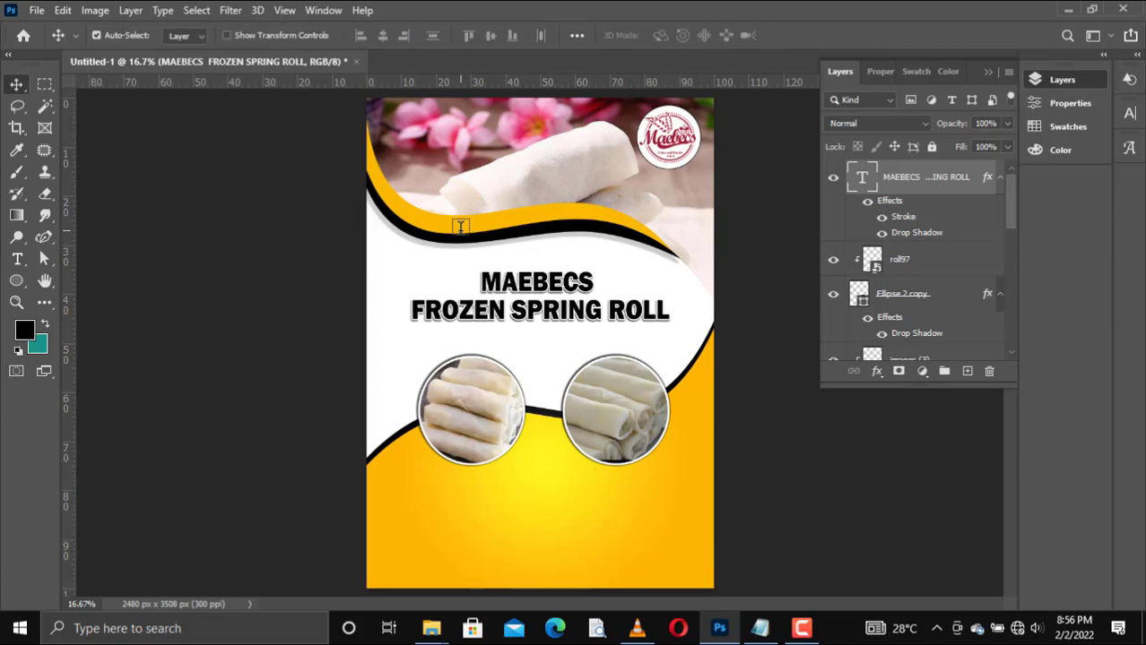
pyautogui.hotkey('shift', 'Down')
pyautogui.hotkey('shift', 'Down')
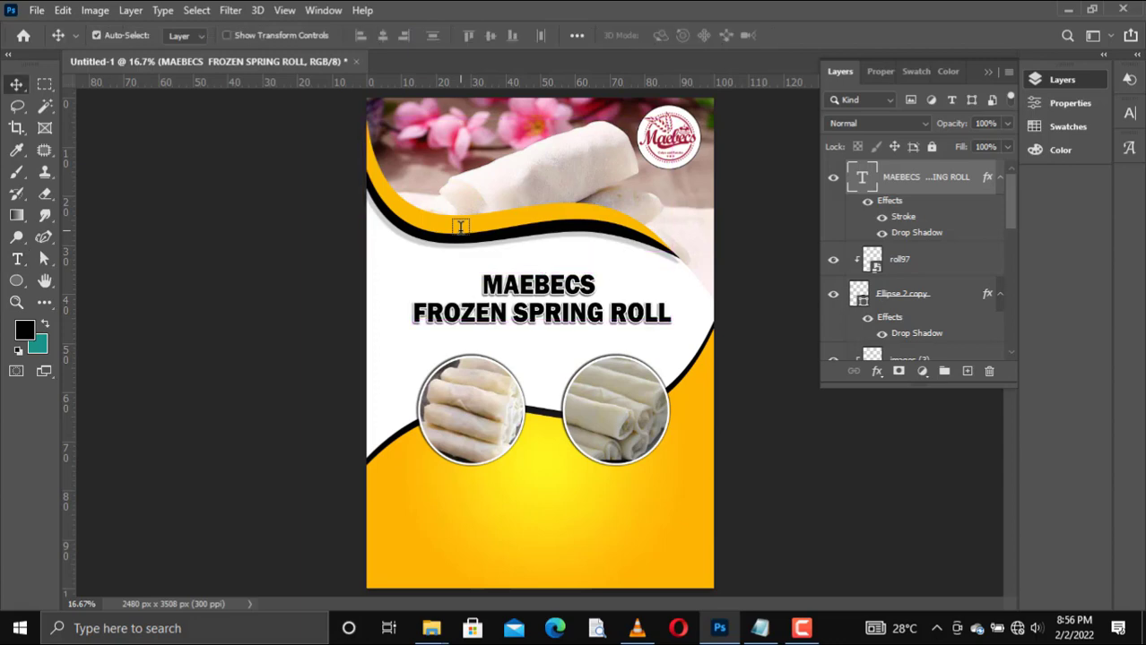
pyautogui.hotkey('ctrl', 't')
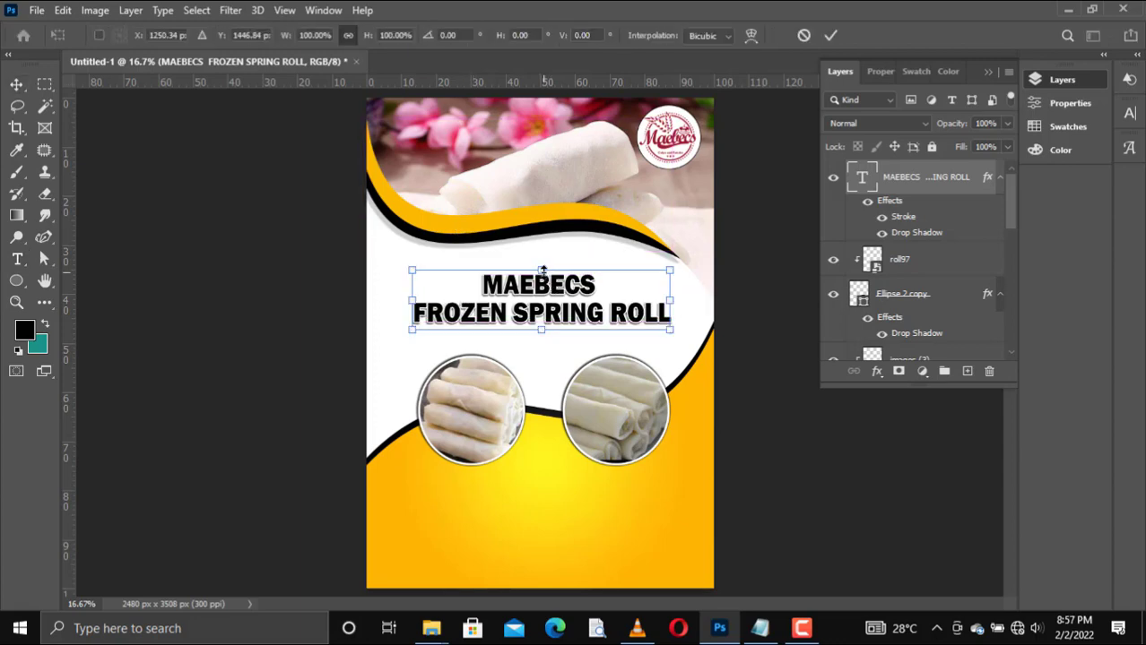
pyautogui.moveTo(543, 270); pyautogui.dragTo(543, 267)
pyautogui.press('Return')
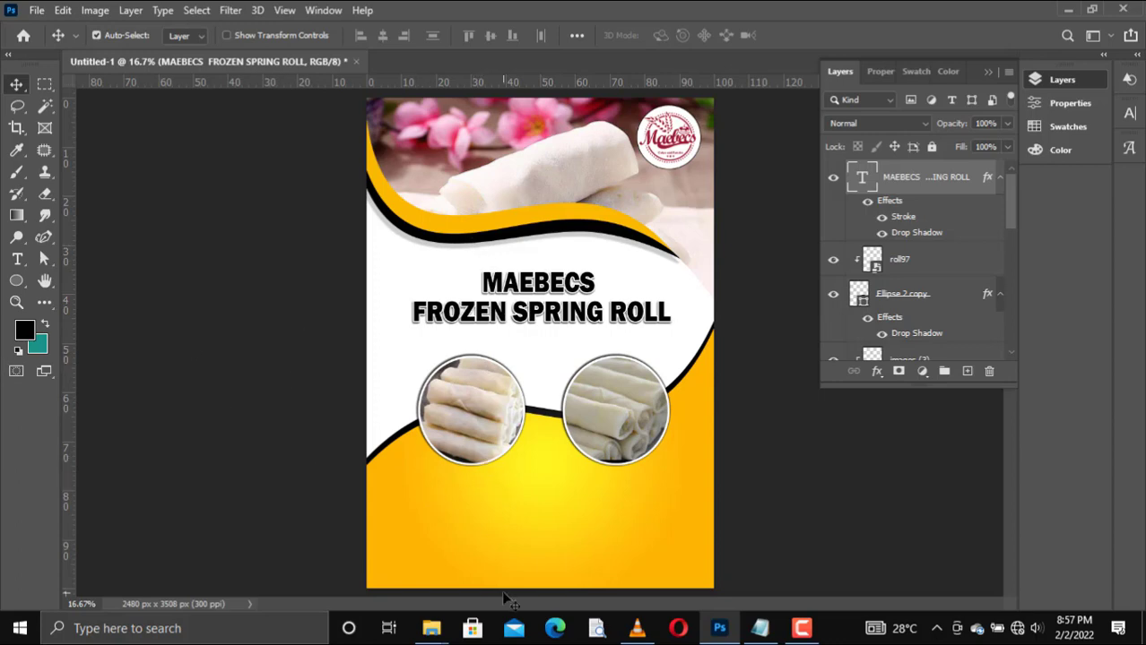
# Step: Add a horizontal text layer reading Chicken vegetables below the first circular photo, copying the wording from Notepad
pyautogui.click(16, 280)
pyautogui.rightClick(18, 262)
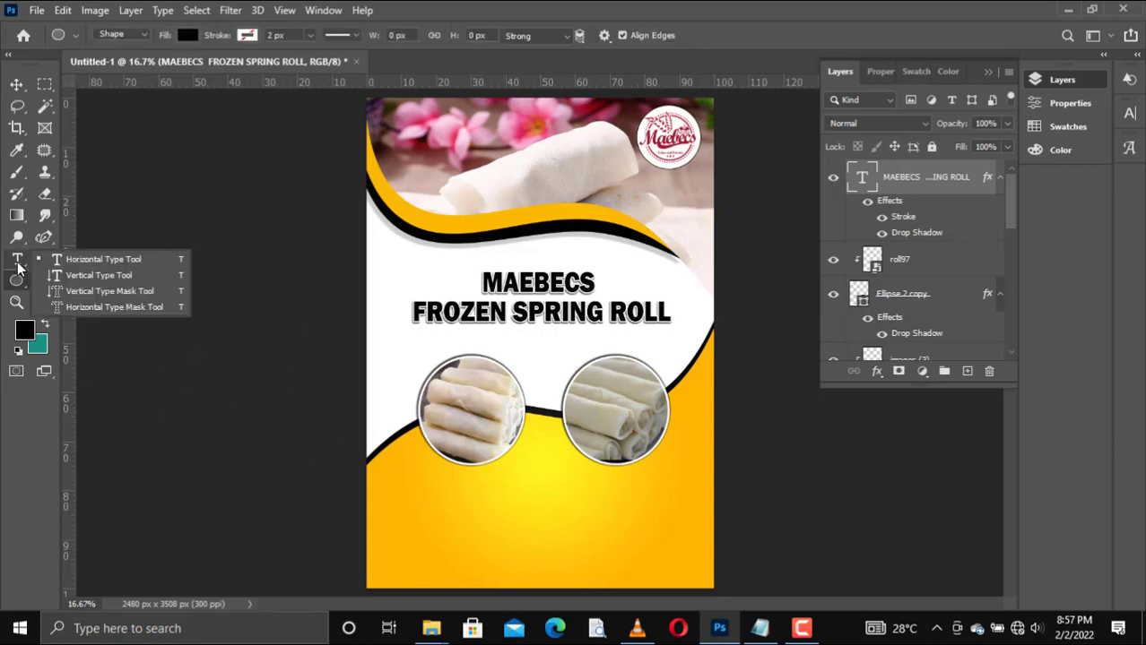
pyautogui.click(94, 259)
pyautogui.click(424, 485)
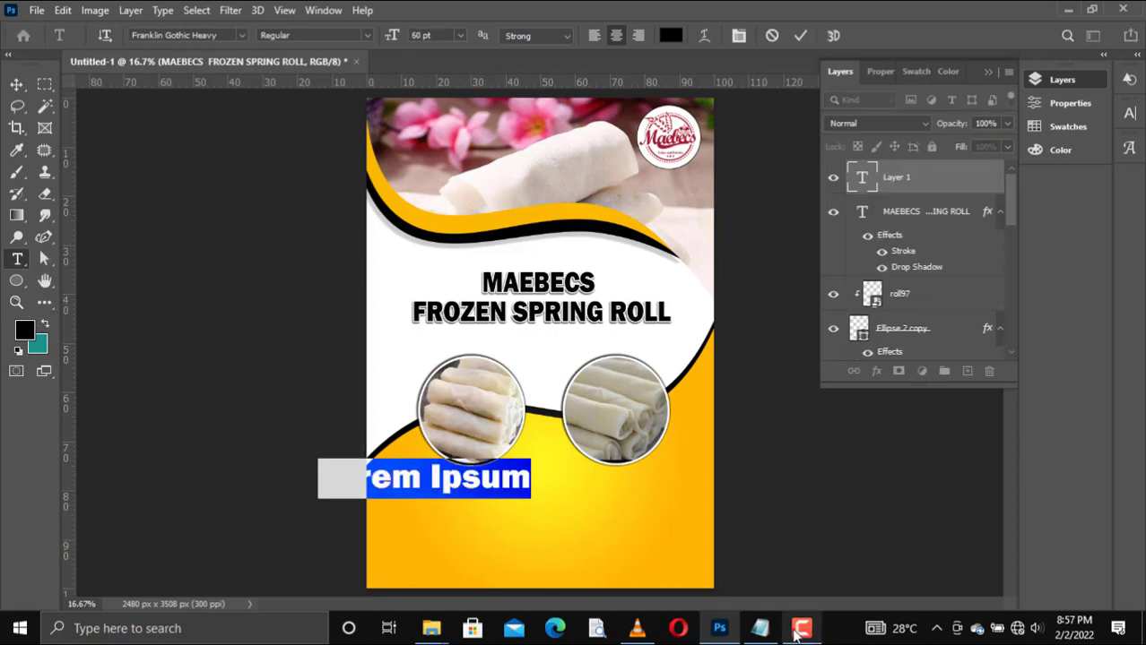
pyautogui.click(759, 628)
pyautogui.moveTo(662, 141); pyautogui.dragTo(513, 138)
pyautogui.hotkey('ctrl', 'c')
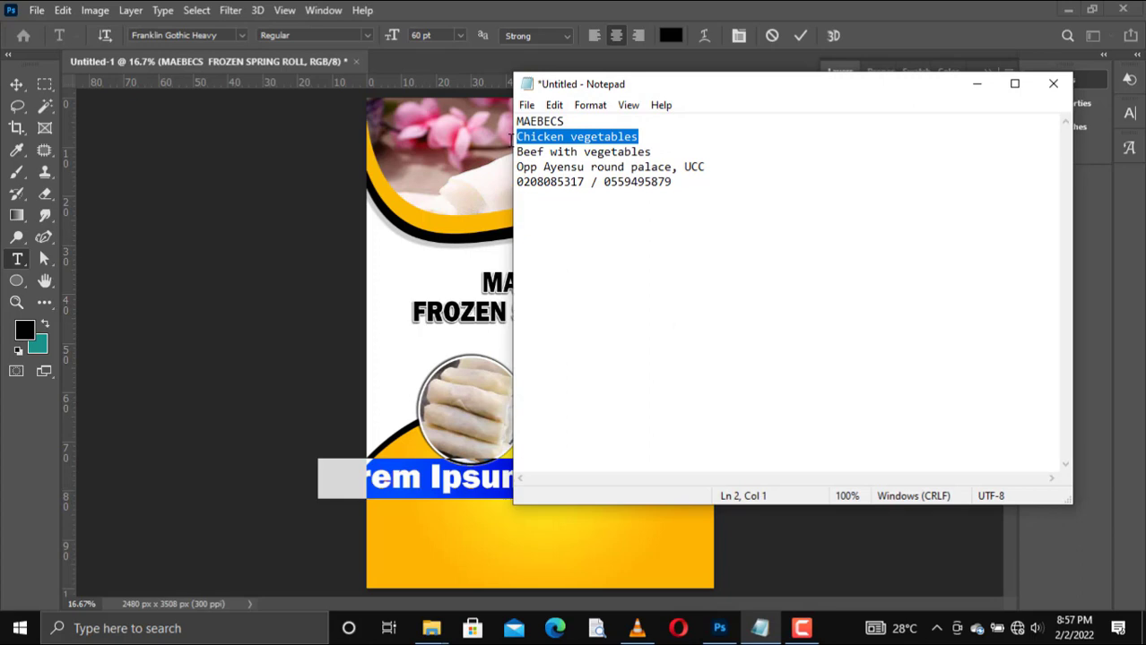
pyautogui.click(976, 84)
pyautogui.hotkey('ctrl', 'v')
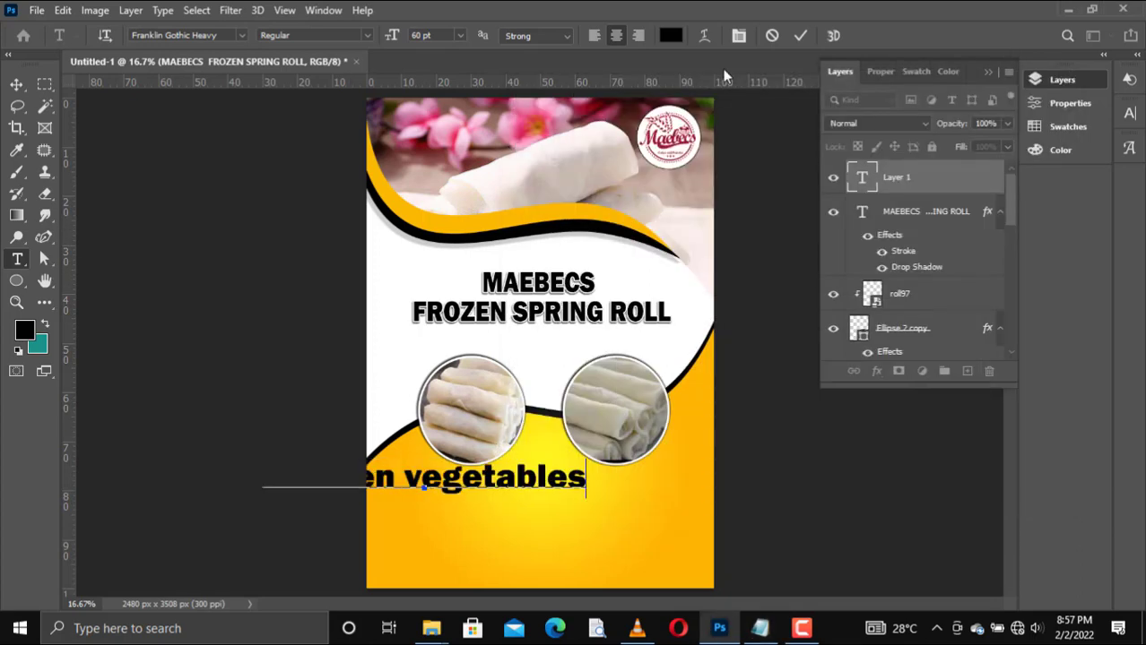
pyautogui.click(796, 36)
# Step: Set the Chicken vegetables text size to 30 pt
pyautogui.click(460, 34)
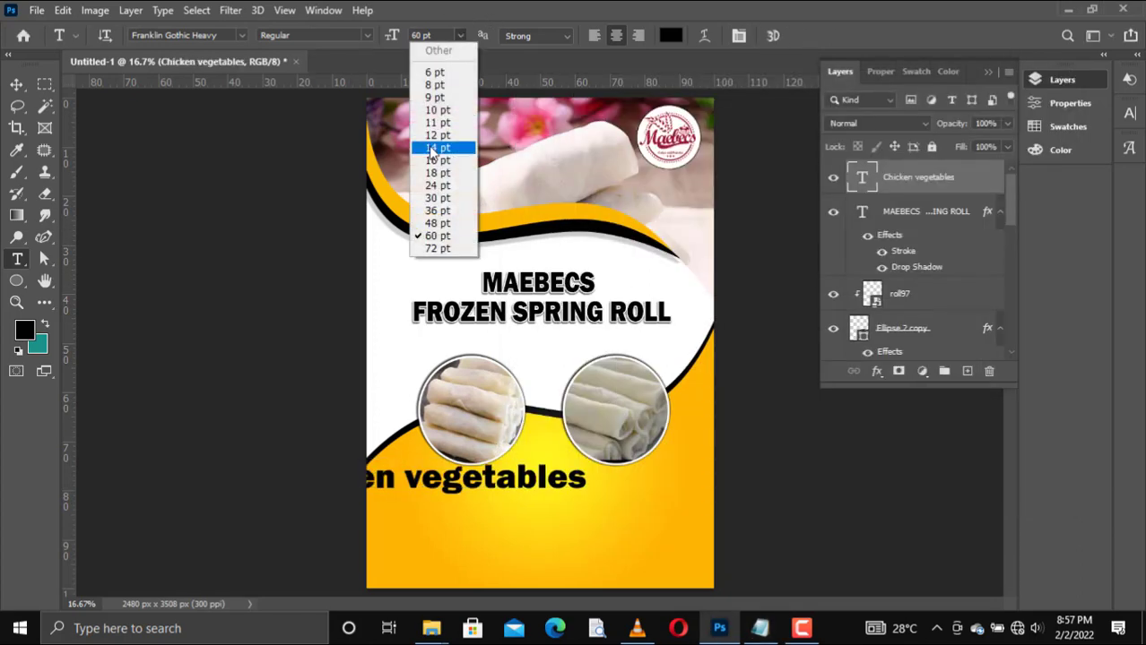
pyautogui.click(438, 175)
pyautogui.click(459, 35)
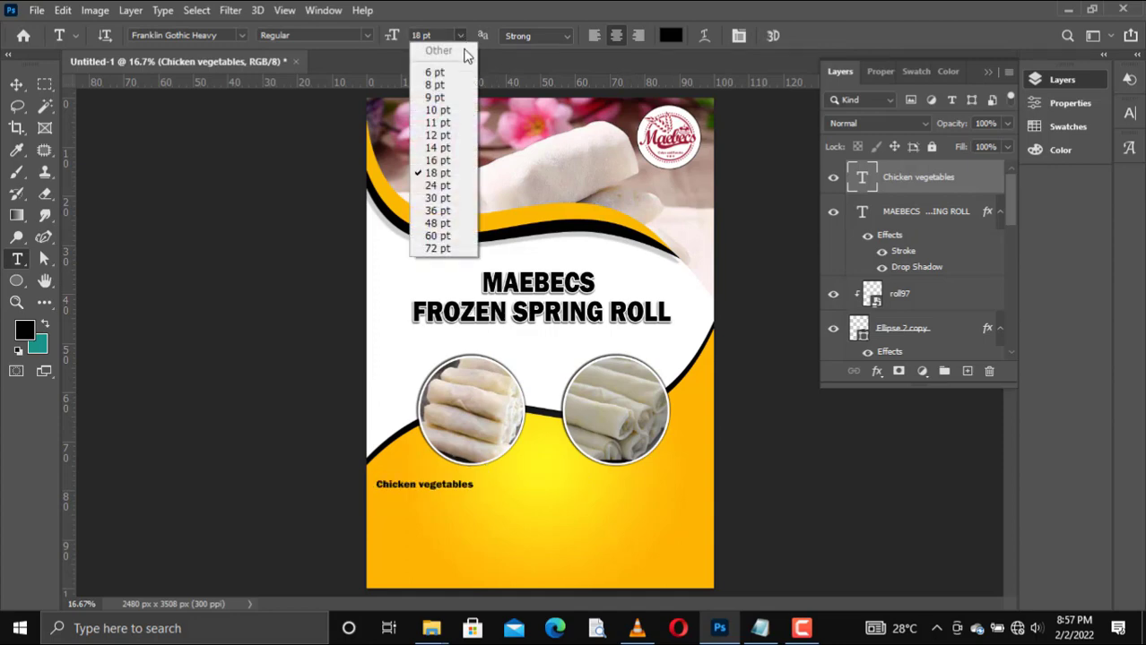
pyautogui.click(448, 198)
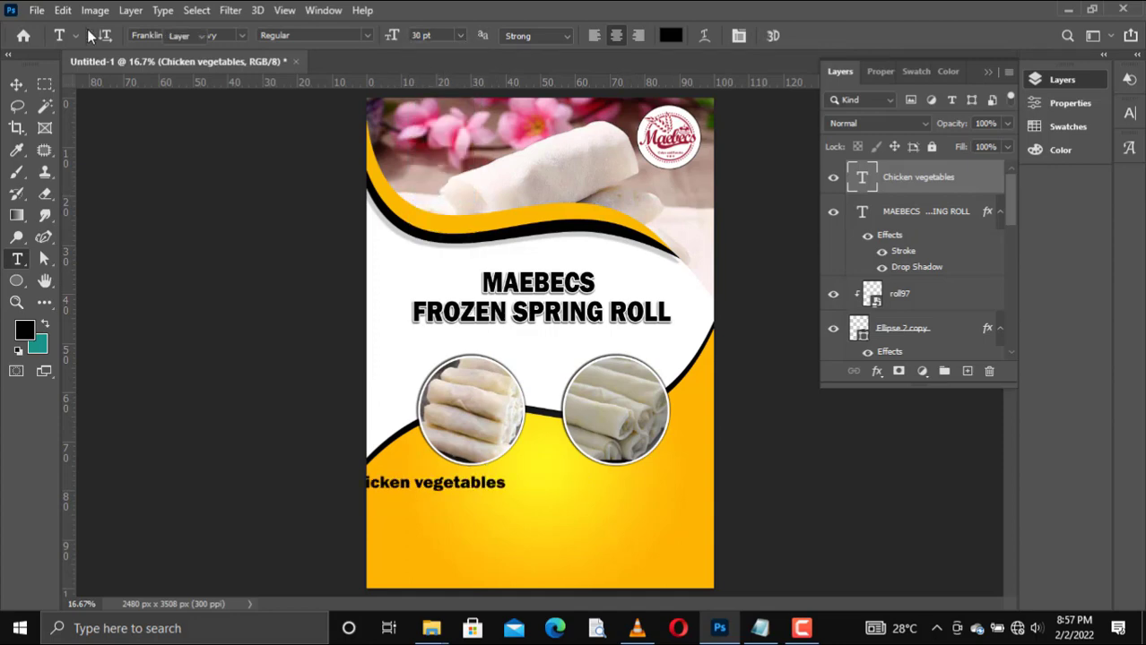
# Step: Move the Chicken vegetables caption right so it sits fully inside the flyer beneath the first circle
pyautogui.press('v')
pyautogui.hotkey('shift', 'Right')
pyautogui.hotkey('shift', 'Right')
pyautogui.hotkey('shift', 'Right')
pyautogui.hotkey('shift', 'Right')
pyautogui.hotkey('shift', 'Right')
pyautogui.hotkey('shift', 'Right')
pyautogui.hotkey('shift', 'Right')
pyautogui.hotkey('shift', 'Right')
pyautogui.hotkey('shift', 'Right')
pyautogui.hotkey('shift', 'Right')
pyautogui.hotkey('shift', 'Right')
pyautogui.hotkey('shift', 'Right')
pyautogui.hotkey('shift', 'Right')
pyautogui.hotkey('shift', 'Right')
pyautogui.hotkey('shift', 'Right')
pyautogui.hotkey('shift', 'Right')
pyautogui.hotkey('shift', 'Right')
pyautogui.hotkey('shift', 'Right')
pyautogui.hotkey('shift', 'Right')
pyautogui.hotkey('shift', 'Right')
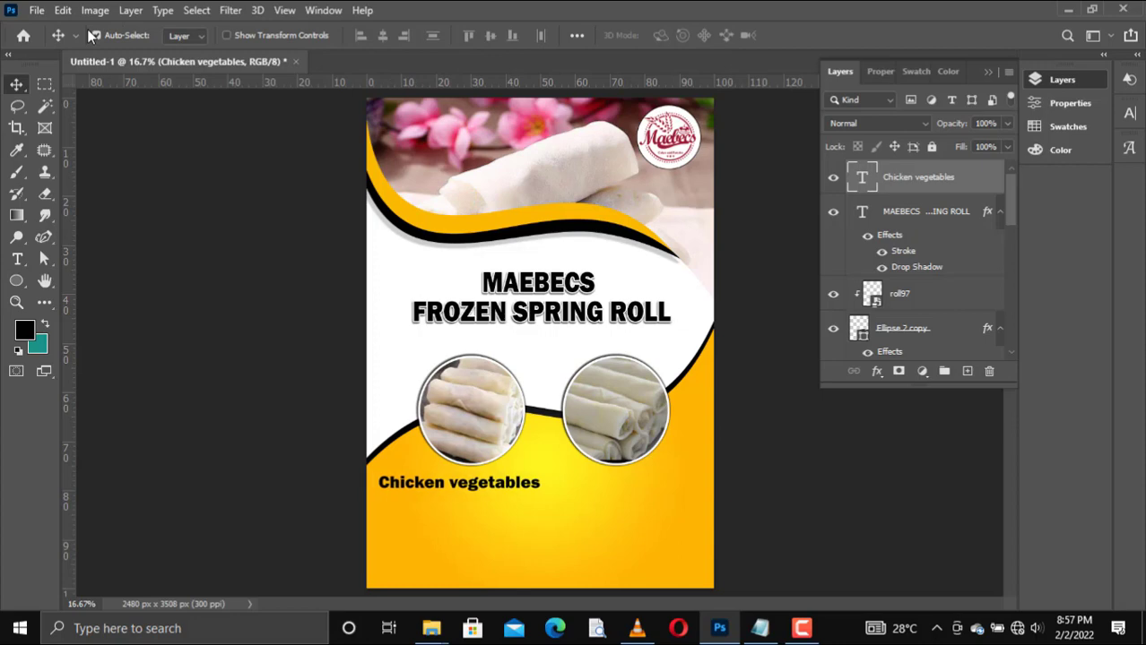
pyautogui.hotkey('shift', 'Right')
pyautogui.hotkey('shift', 'Right')
pyautogui.hotkey('shift', 'Right')
pyautogui.hotkey('shift', 'Right')
pyautogui.hotkey('shift', 'Right')
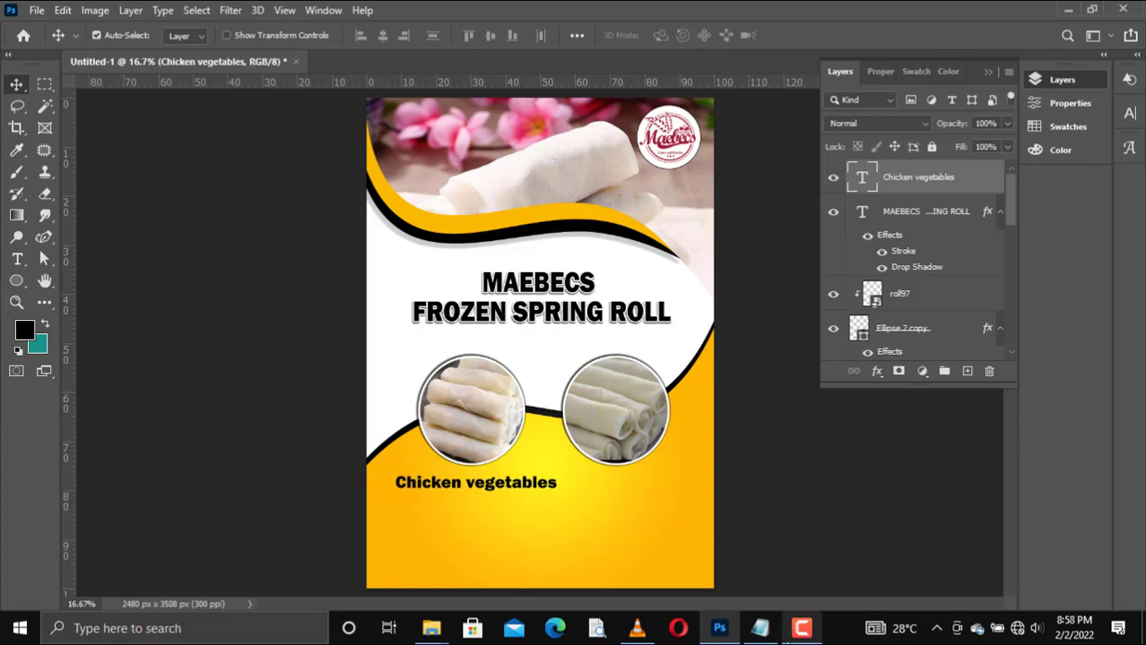
# Step: Change the caption under the first circular photo to Chicken with vegetables, breaking it onto two lines before vegetables
pyautogui.click(758, 625)
pyautogui.click(758, 625)
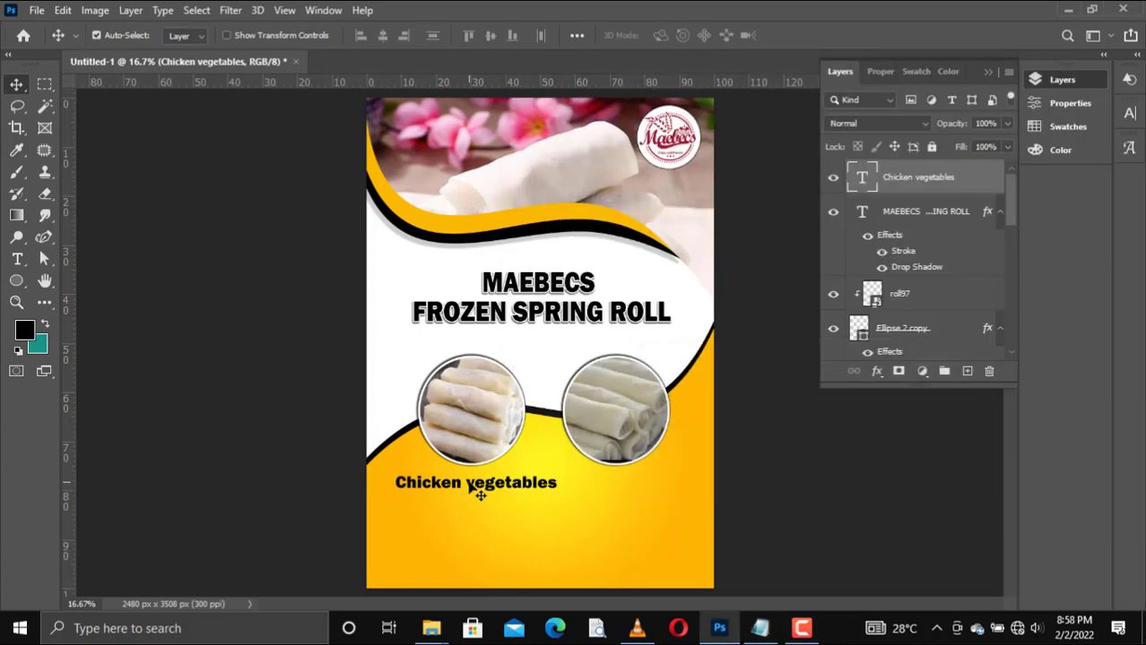
pyautogui.press('t')
pyautogui.click(467, 484)
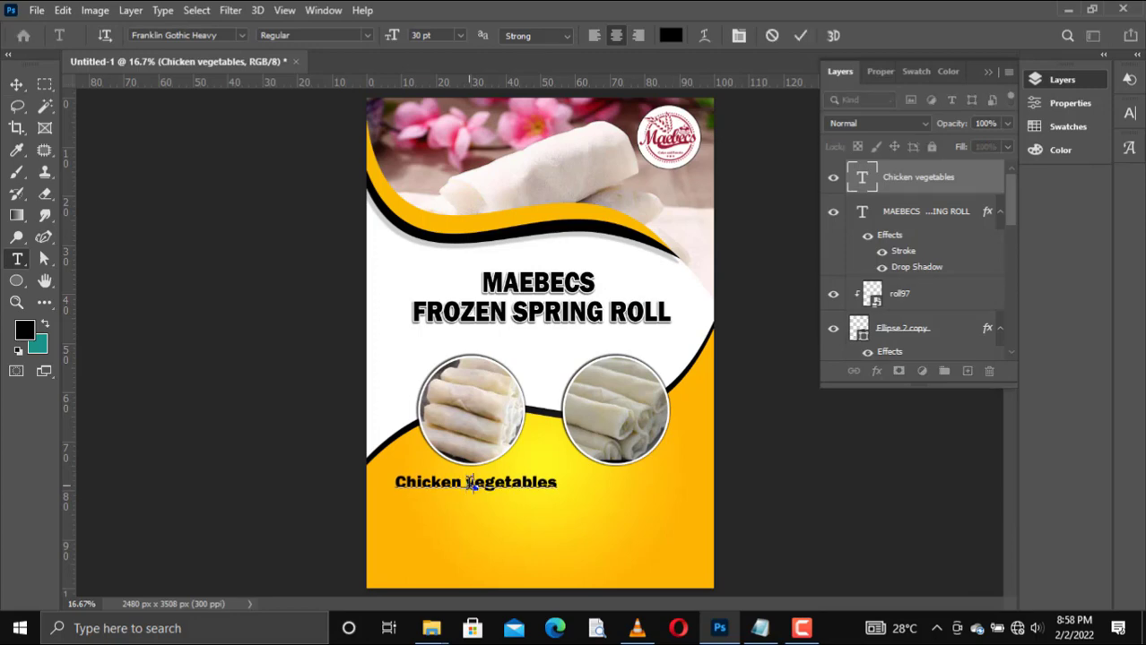
pyautogui.write('with')
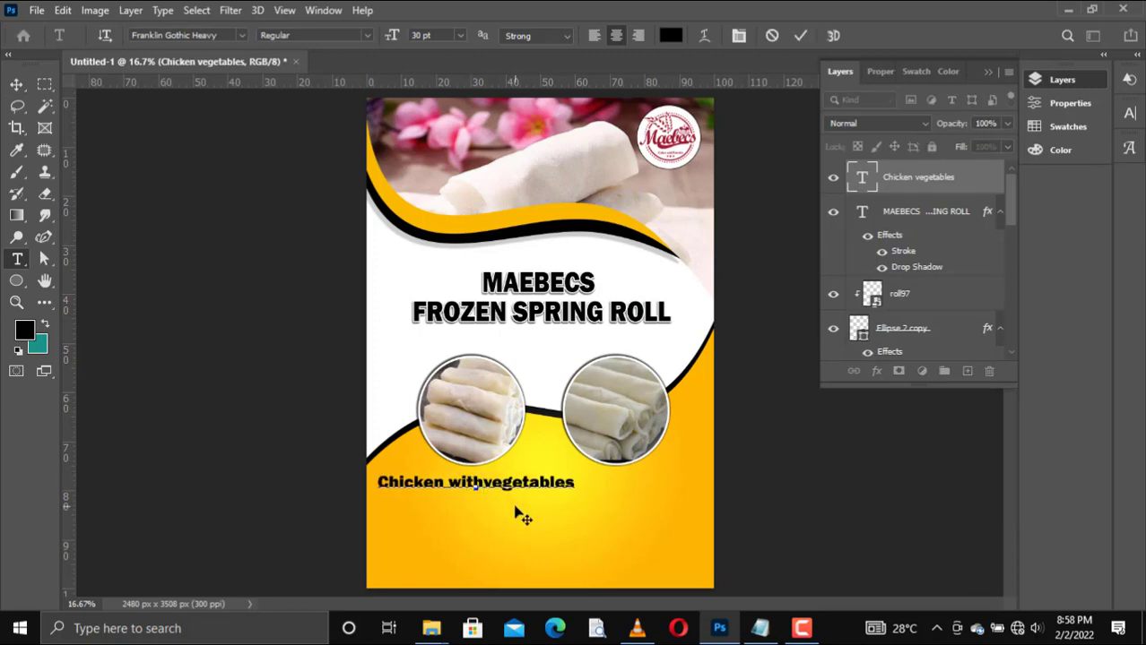
pyautogui.press('Return')
# Step: Set the line spacing of the entire Chicken with vegetables caption to 28 pt
pyautogui.hotkey('ctrl', 'a')
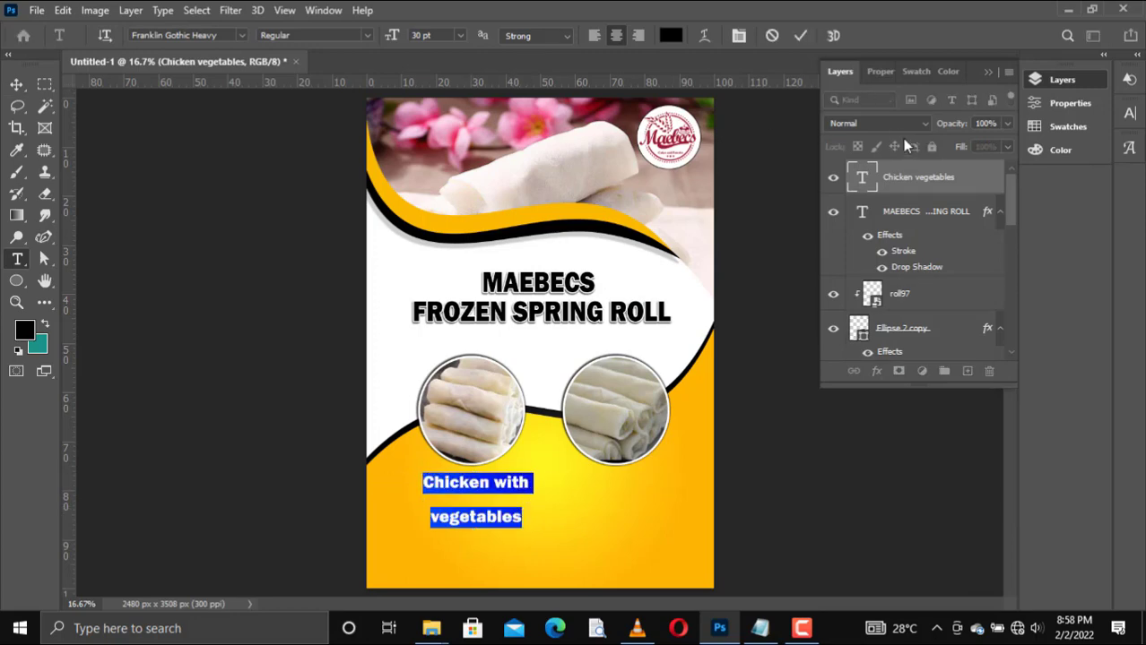
pyautogui.click(887, 74)
pyautogui.moveTo(925, 296)
pyautogui.mouseDown()
pyautogui.moveTo(914, 299)
pyautogui.moveTo(931, 296)
pyautogui.mouseUp()
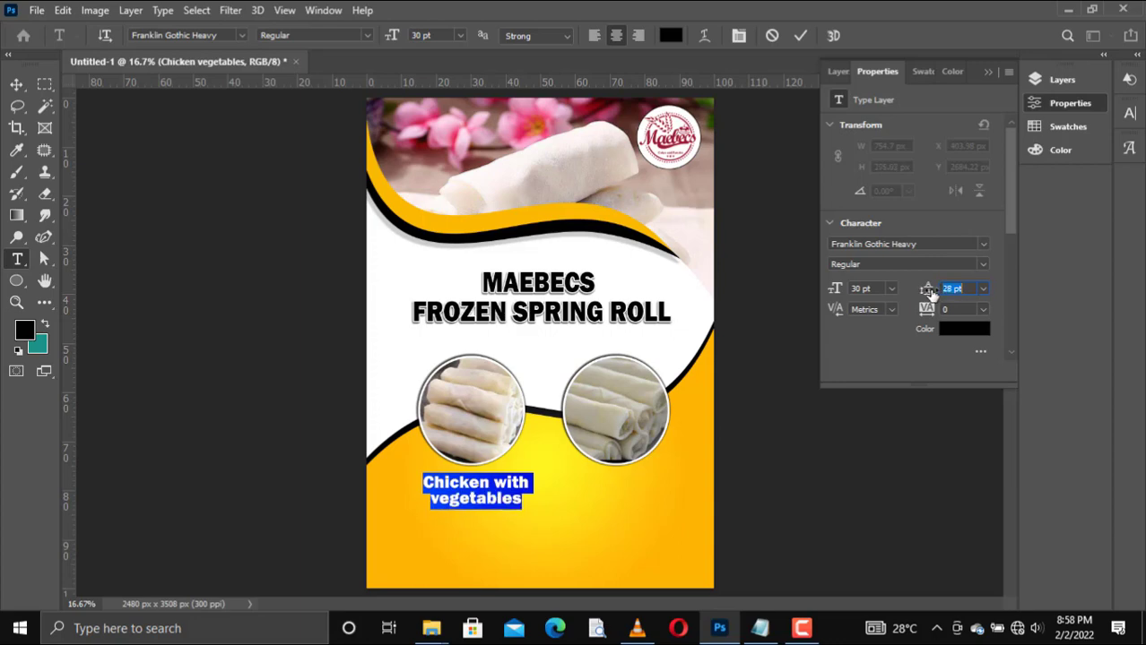
pyautogui.click(800, 36)
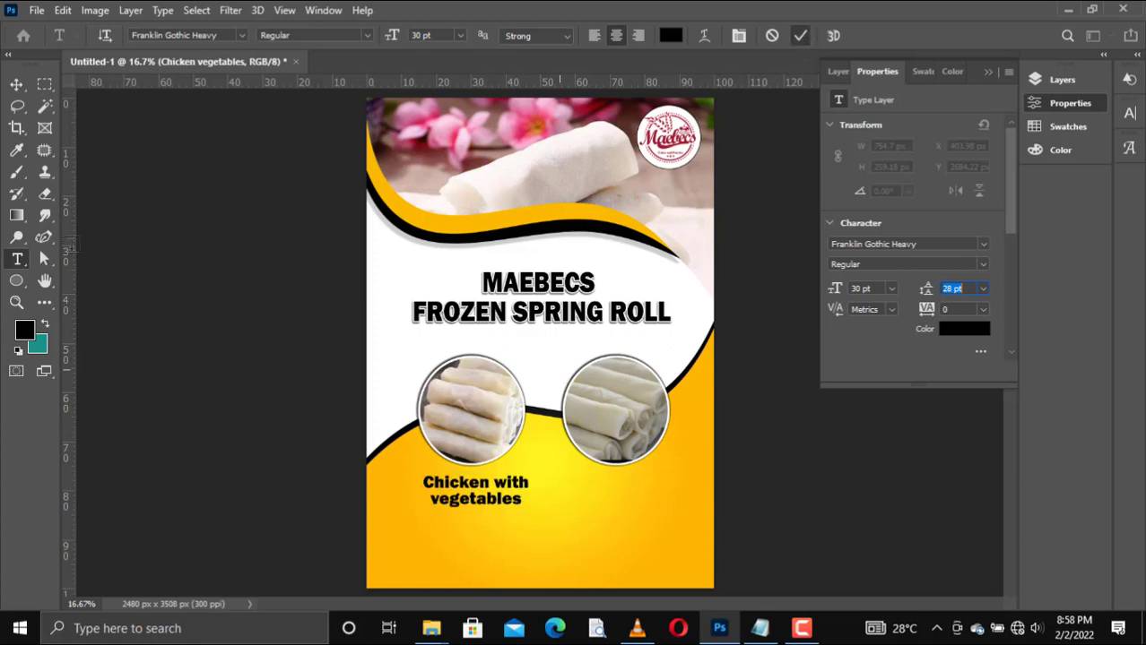
# Step: Nudge the Chicken with vegetables caption left and slightly up so it is centred beneath the first circular photo
pyautogui.press('v')
pyautogui.press('Left')
pyautogui.press('Left')
pyautogui.press('Left')
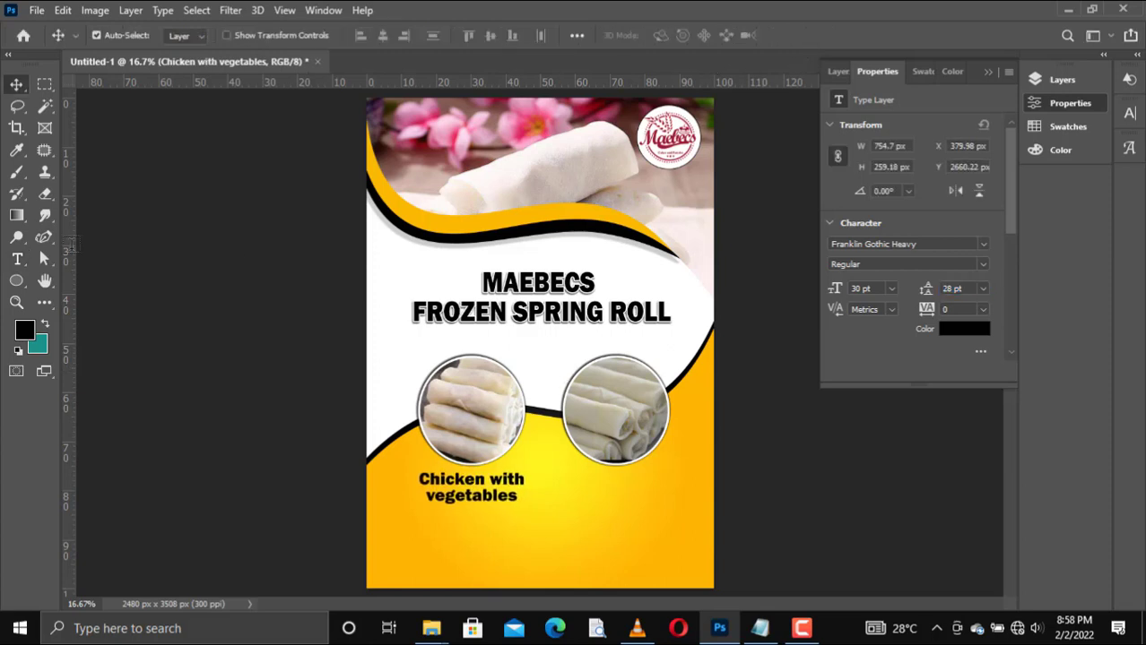
pyautogui.press('Left')
pyautogui.press('Left')
pyautogui.press('Left')
pyautogui.press('Left')
pyautogui.press('Down')
pyautogui.press('Down')
pyautogui.press('Down')
pyautogui.press('Up')
pyautogui.press('Right')
pyautogui.press('Right')
pyautogui.press('Up')
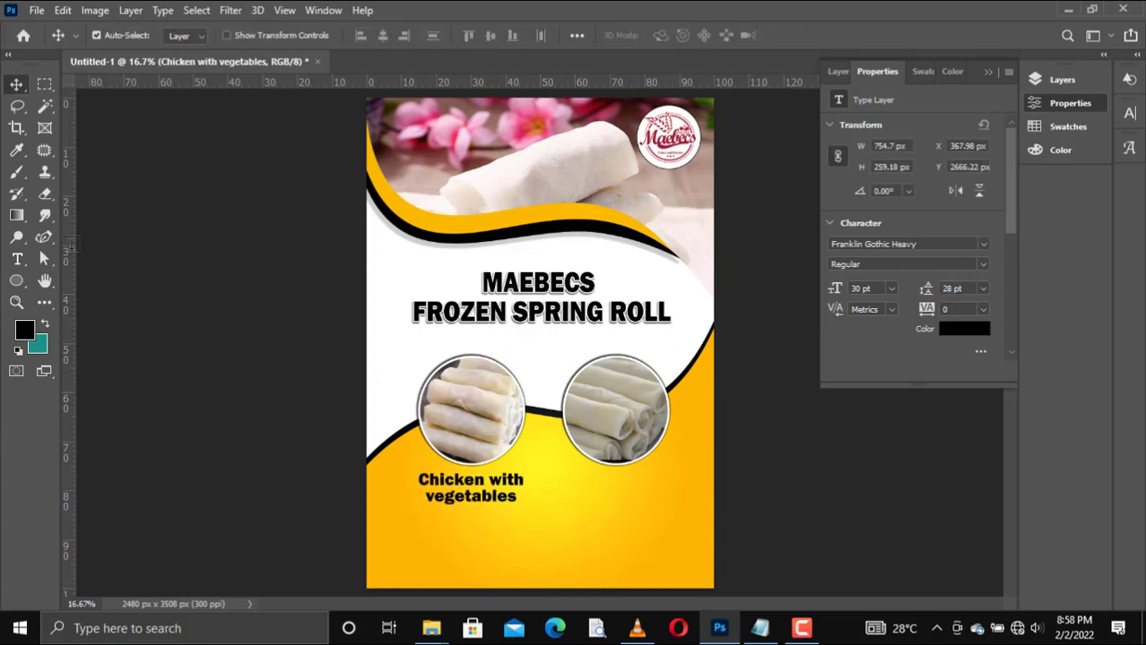
# Step: Thin the black edge of the lower orange wave, and duplicate the Chicken with vegetables caption beneath the second circular photo
pyautogui.click(544, 415)
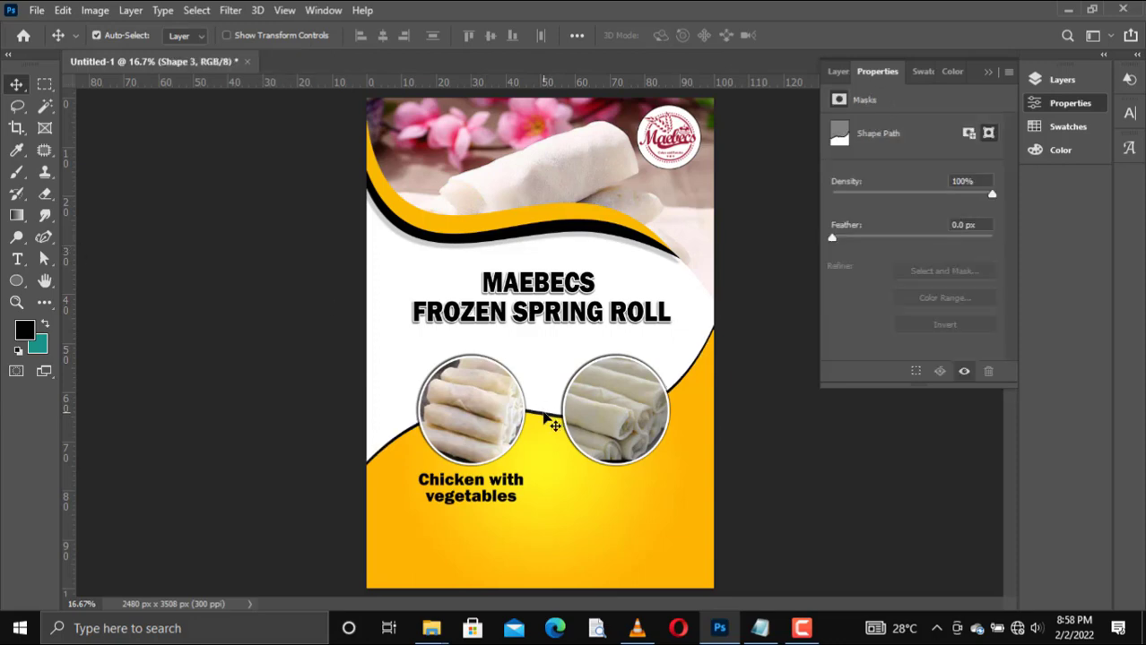
pyautogui.click(498, 491)
pyautogui.moveTo(494, 489); pyautogui.dragTo(633, 484)
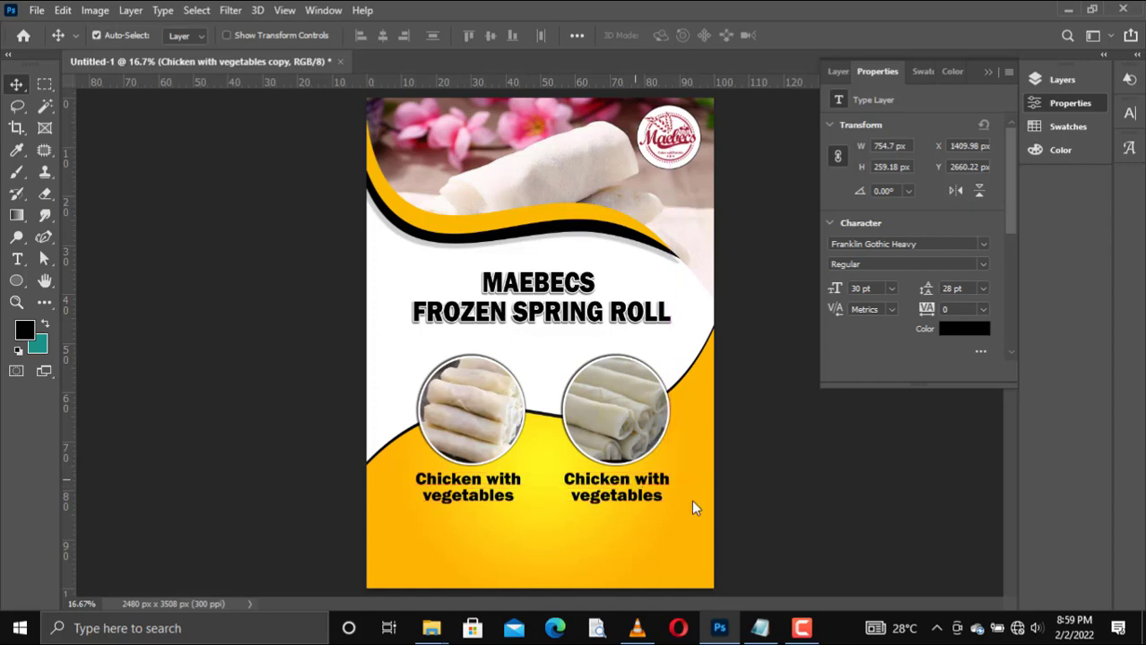
# Step: Replace the second caption's text with Beef with vegetables copied from Notepad, breaking it onto two lines before vegetables
pyautogui.click(432, 629)
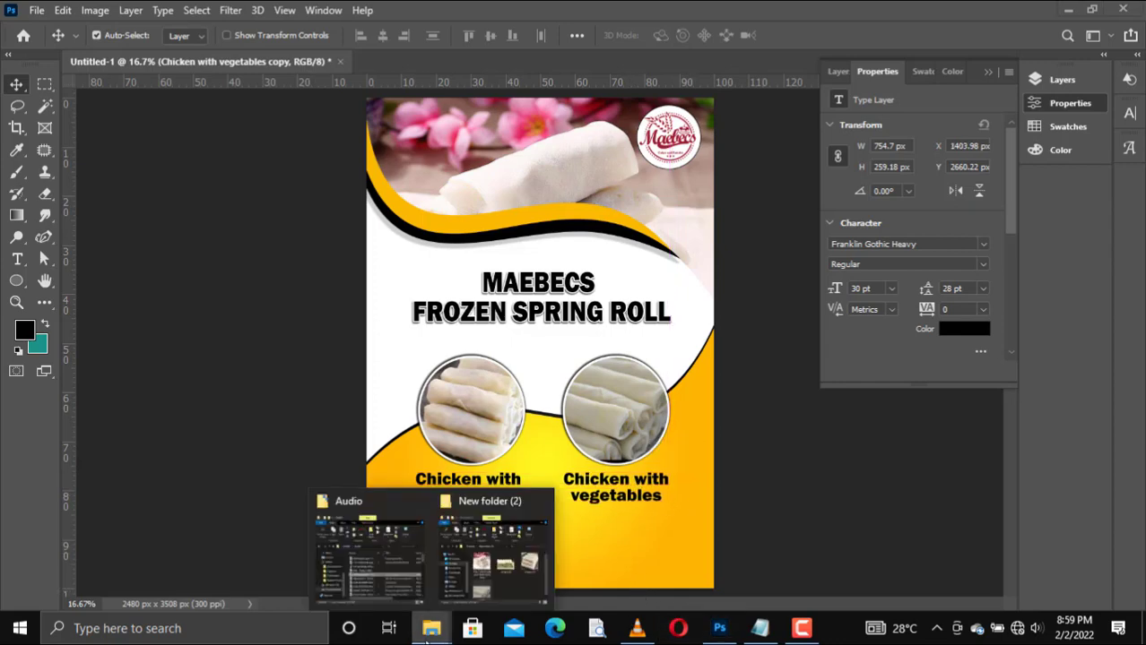
pyautogui.click(504, 566)
pyautogui.click(760, 629)
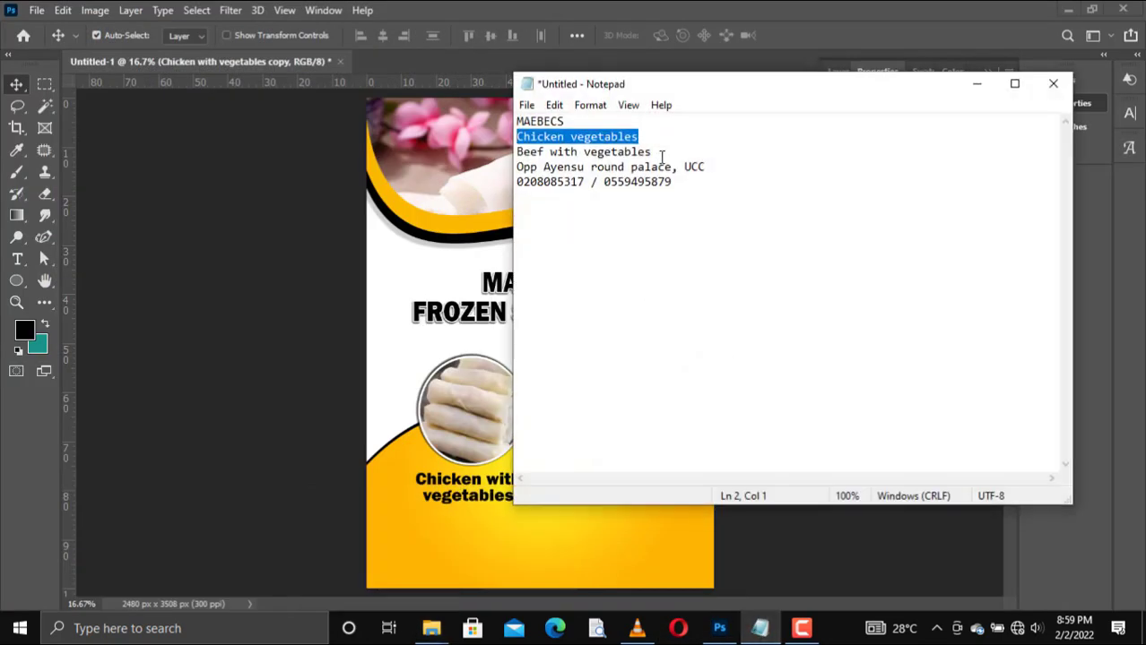
pyautogui.moveTo(661, 158); pyautogui.dragTo(515, 155)
pyautogui.hotkey('ctrl', 'c')
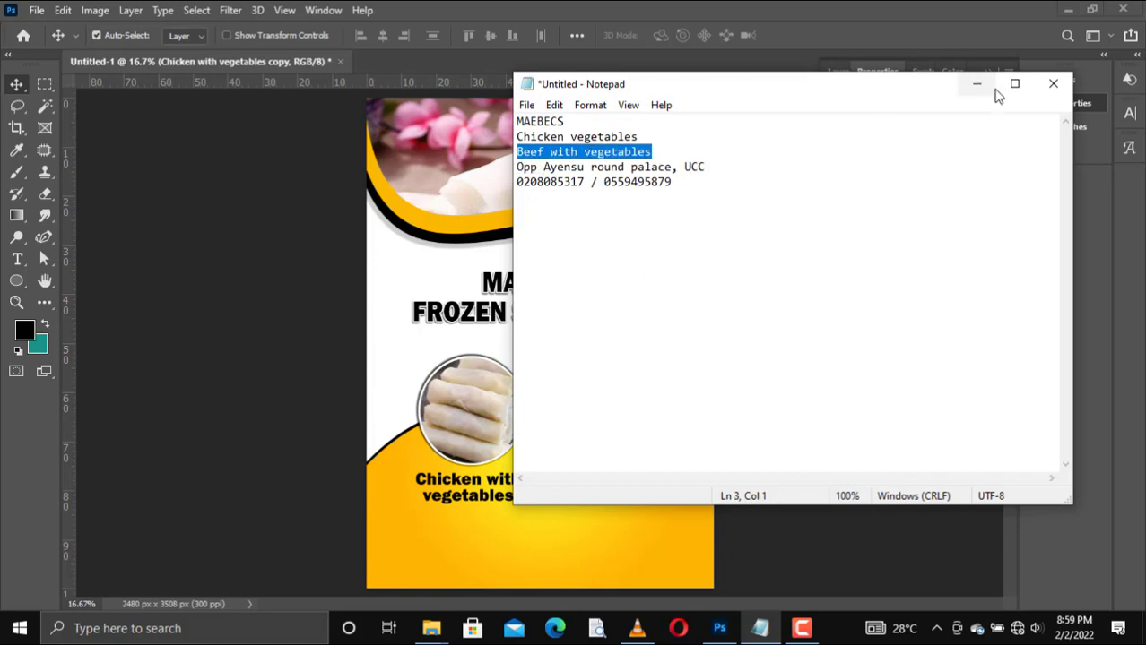
pyautogui.click(977, 83)
pyautogui.doubleClick(627, 485)
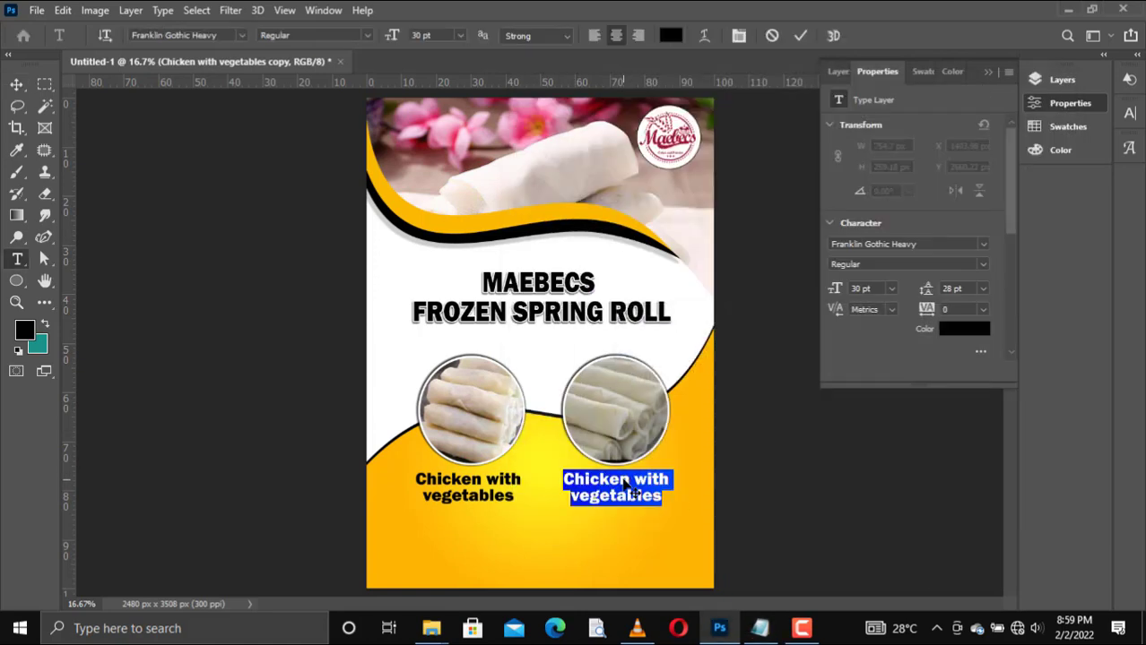
pyautogui.hotkey('ctrl', 'v')
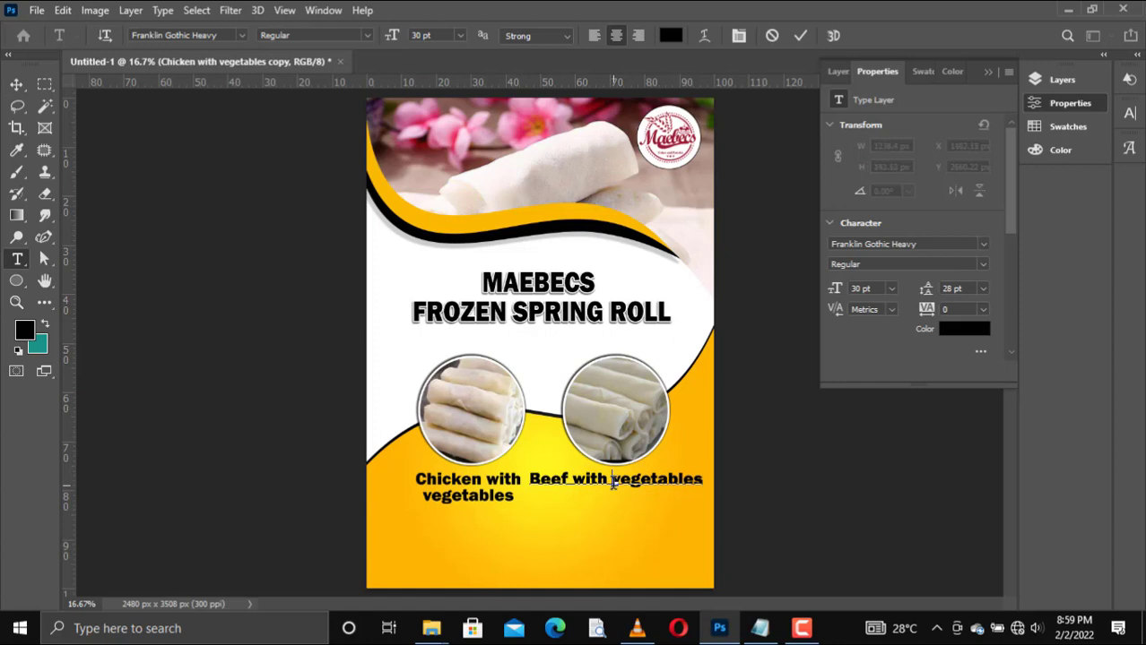
pyautogui.click(612, 481)
pyautogui.press('Return')
pyautogui.click(800, 35)
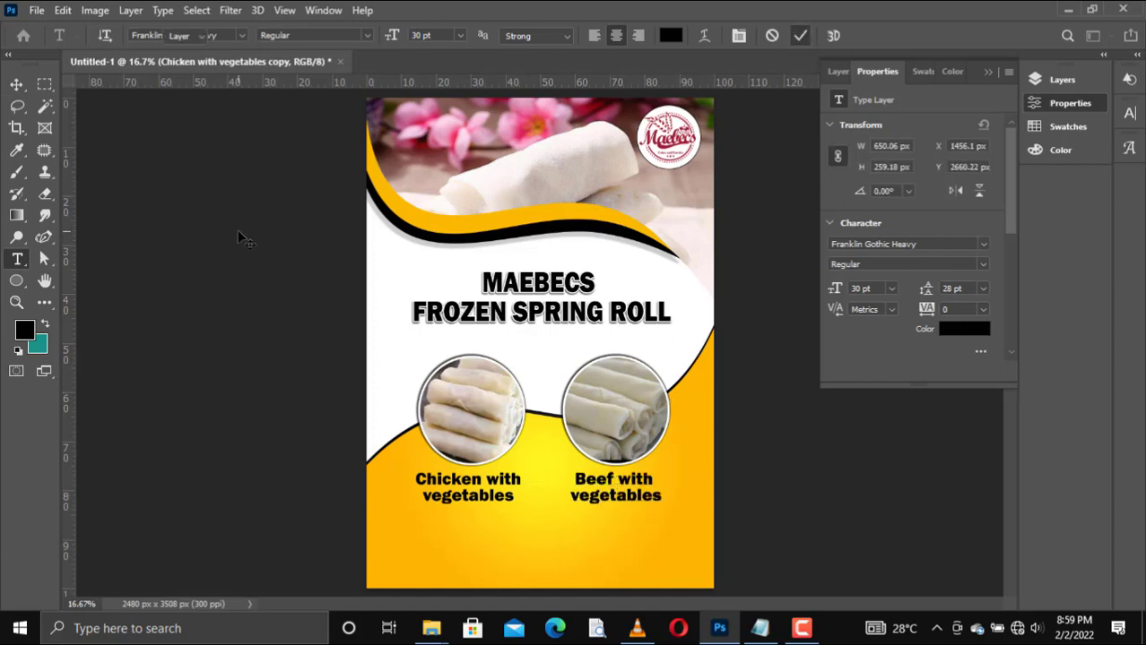
pyautogui.press('v')
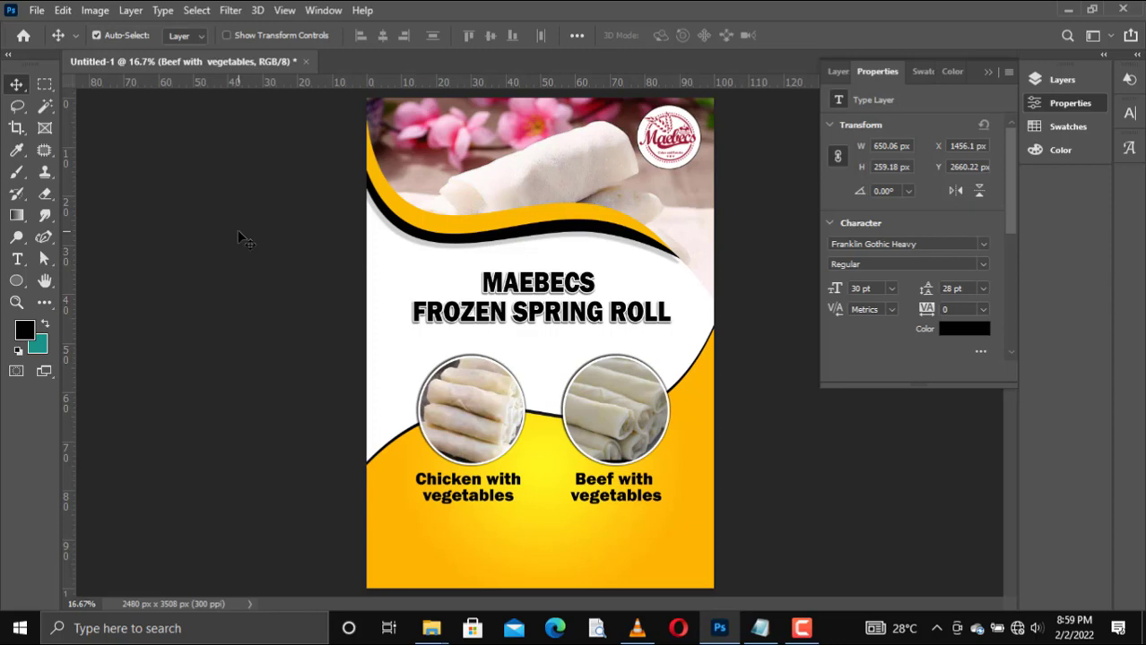
# Step: Apply the heading's stroke and drop shadow layer style to the Chicken with vegetables caption
pyautogui.click(470, 491)
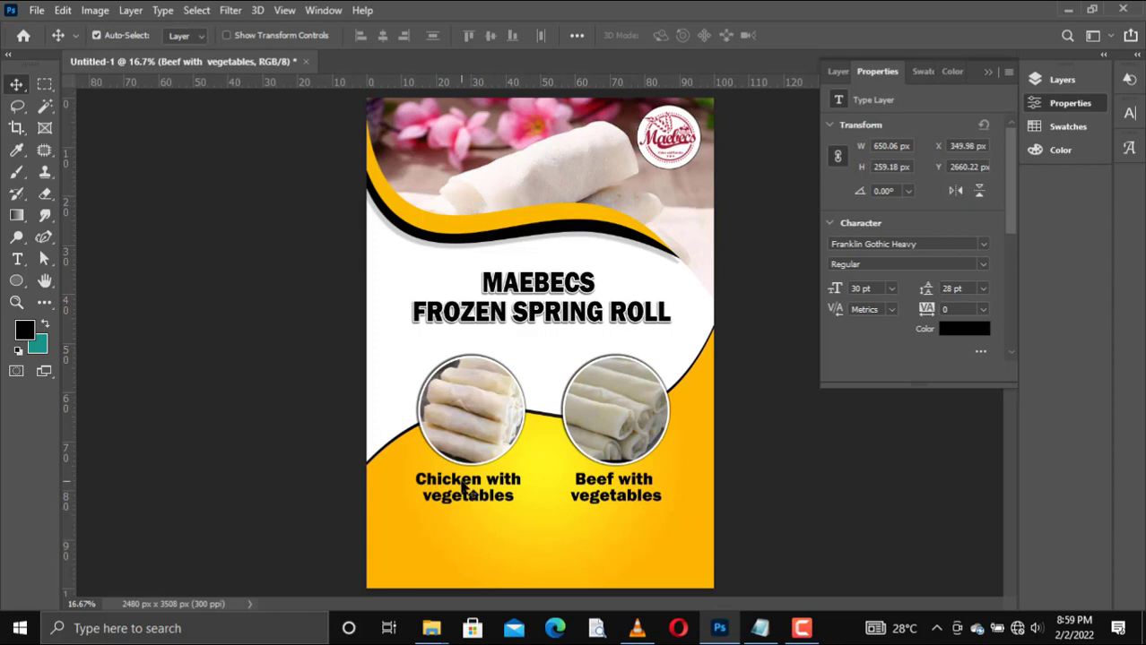
pyautogui.click(839, 72)
pyautogui.rightClick(909, 223)
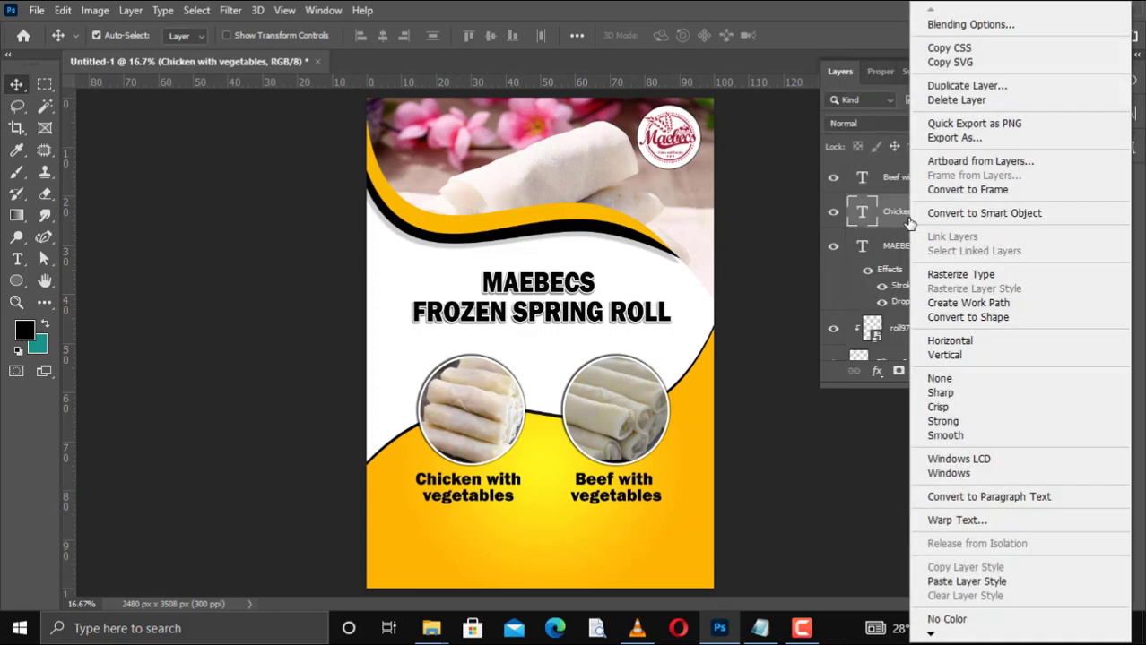
pyautogui.click(534, 285)
pyautogui.click(547, 292)
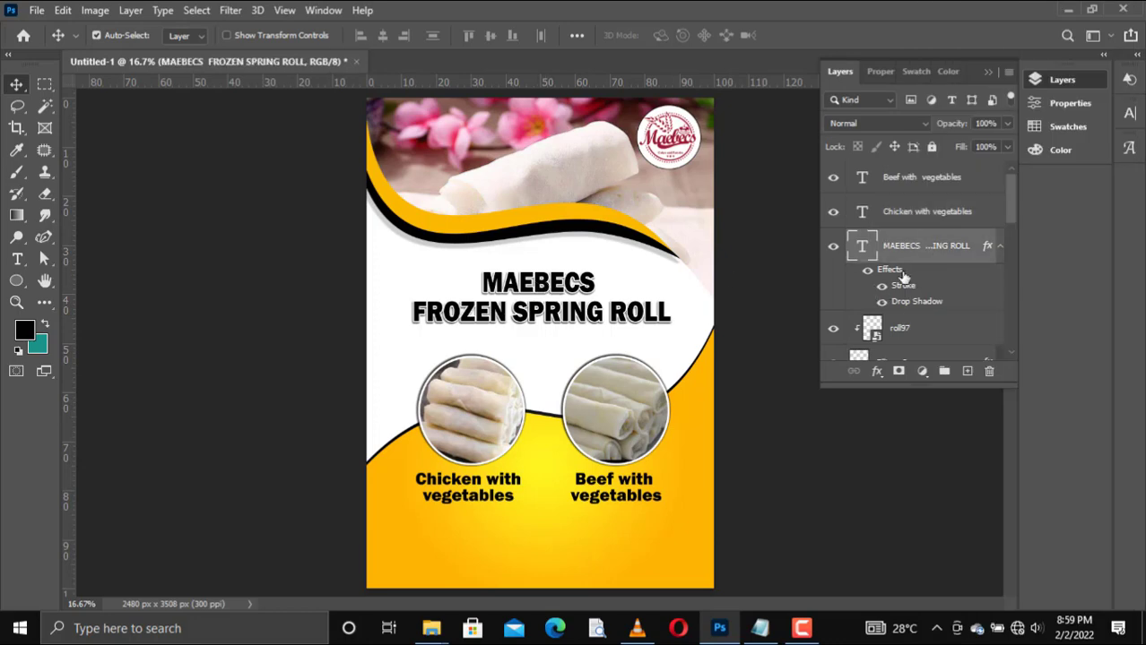
pyautogui.rightClick(903, 277)
pyautogui.click(918, 235)
pyautogui.rightClick(918, 219)
pyautogui.click(968, 584)
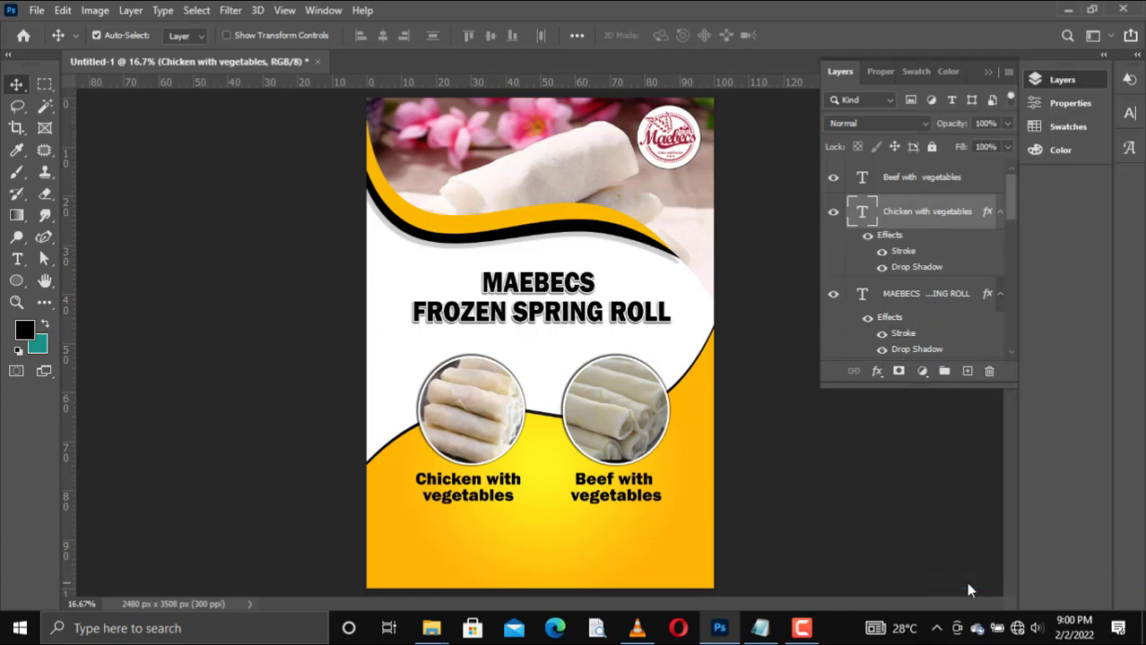
# Step: Paste the same stroke and drop shadow layer style onto the Beef with vegetables caption
pyautogui.click(628, 495)
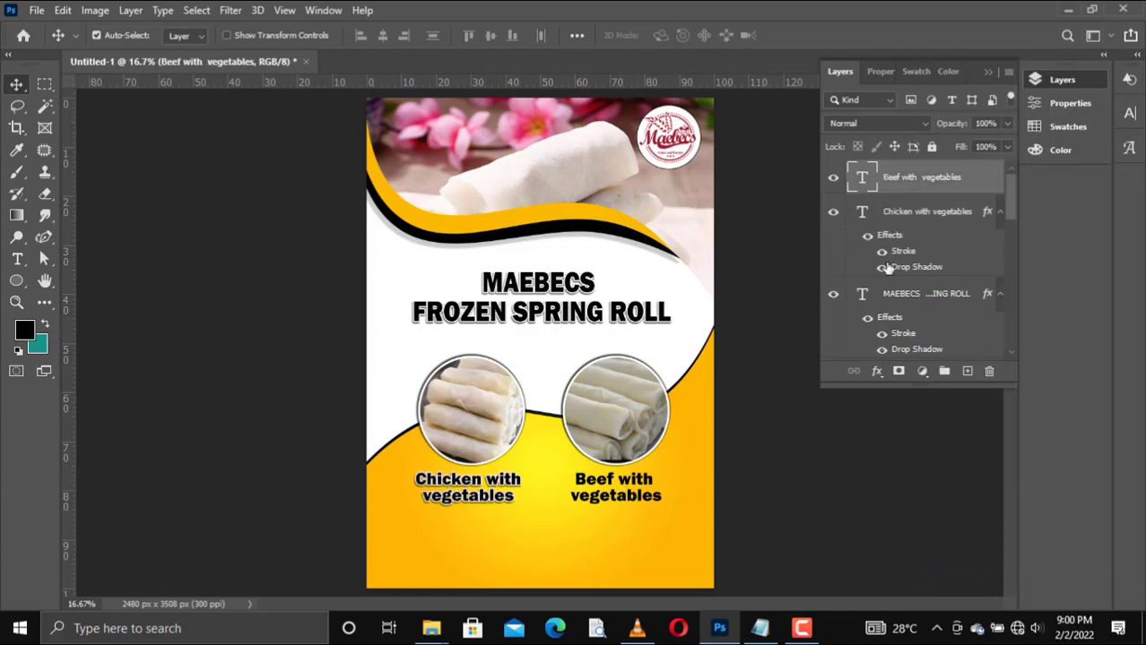
pyautogui.rightClick(906, 195)
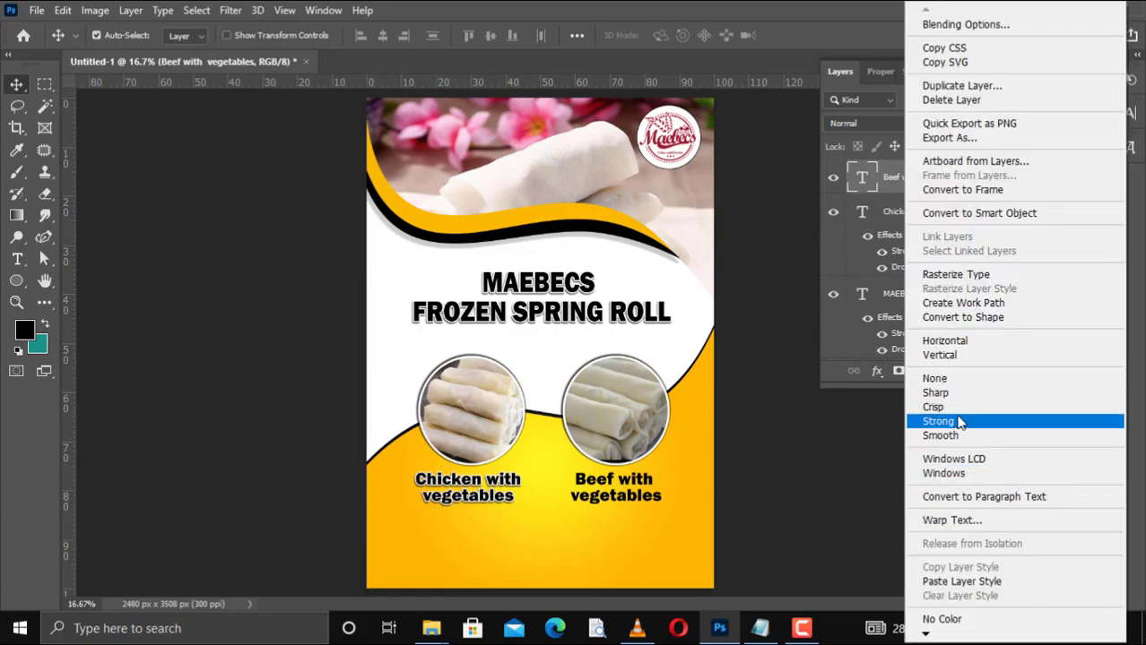
pyautogui.click(946, 583)
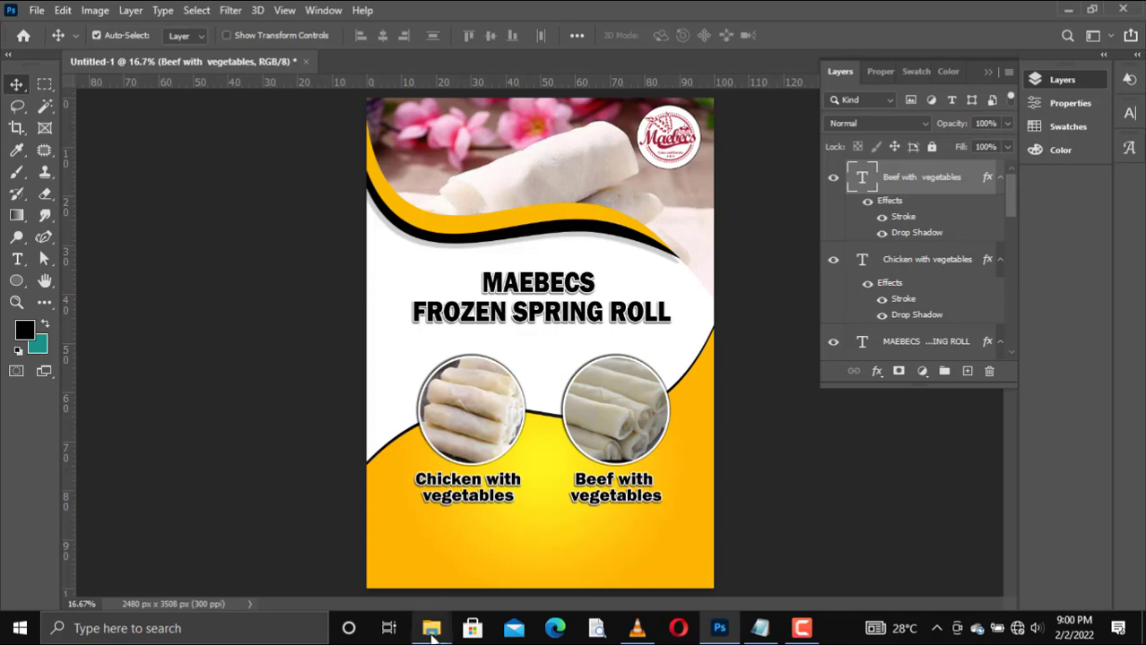
# Step: Add a horizontal text layer reading LOCATION: in the lower part of the orange area
pyautogui.moveTo(431, 627)
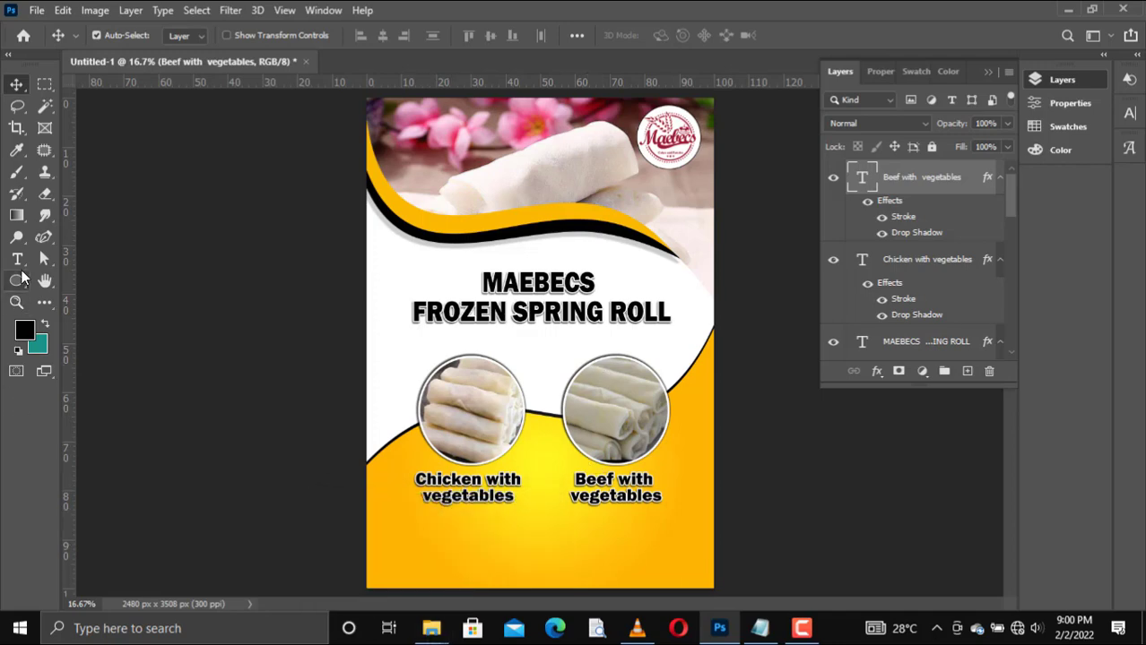
pyautogui.click(16, 281)
pyautogui.click(18, 261)
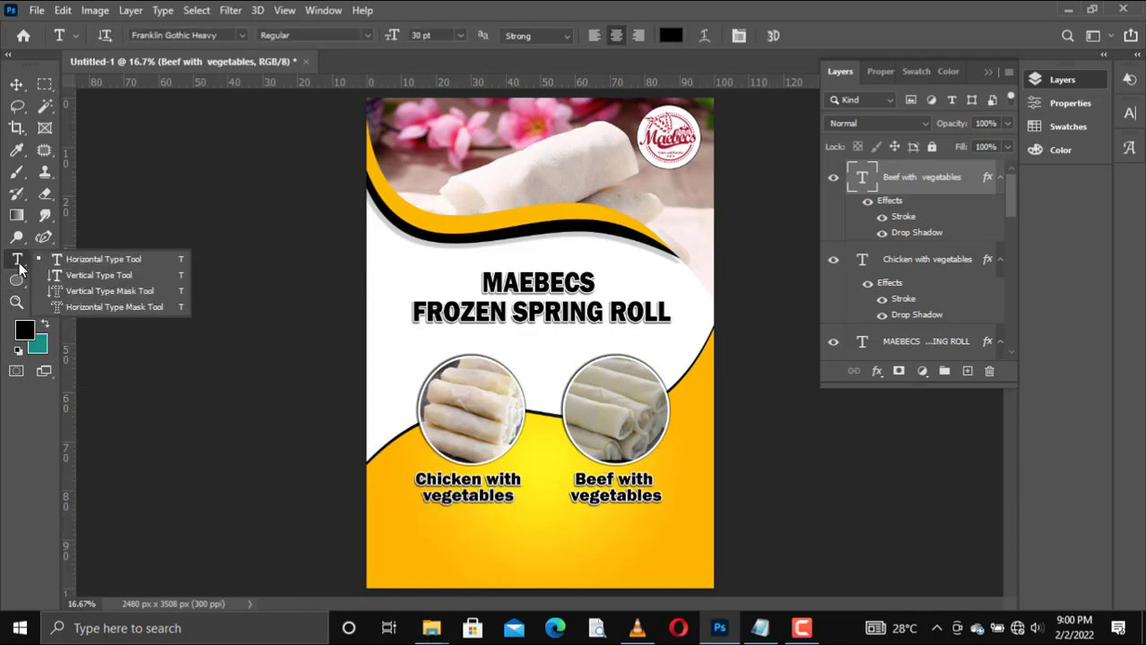
pyautogui.click(419, 556)
pyautogui.click(419, 556)
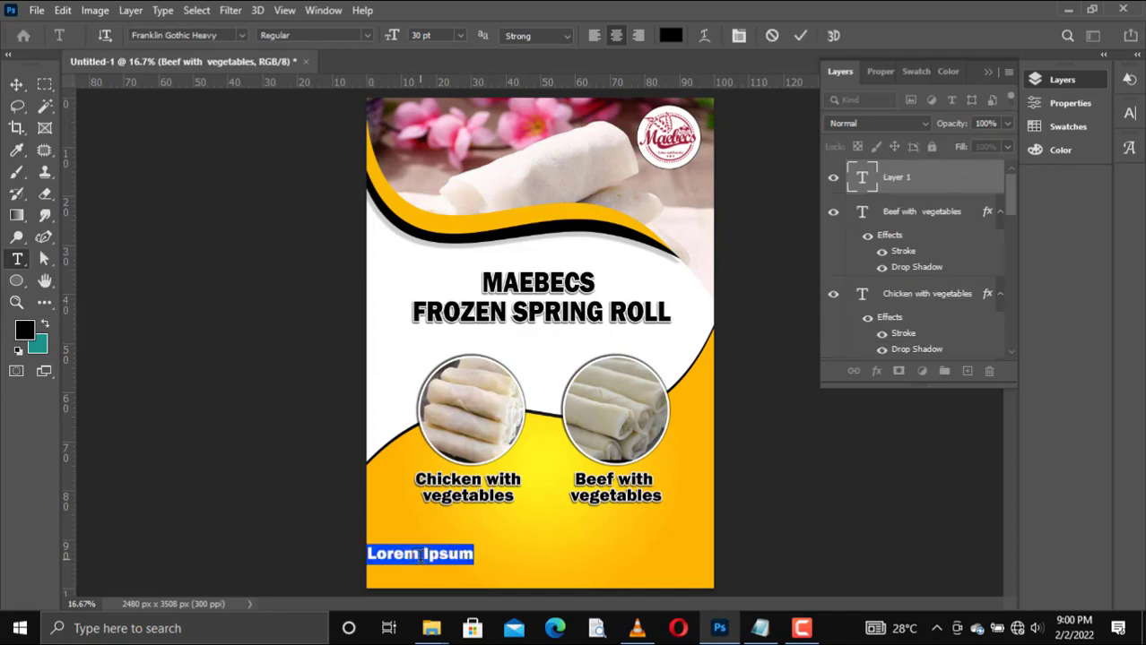
pyautogui.write('LO')
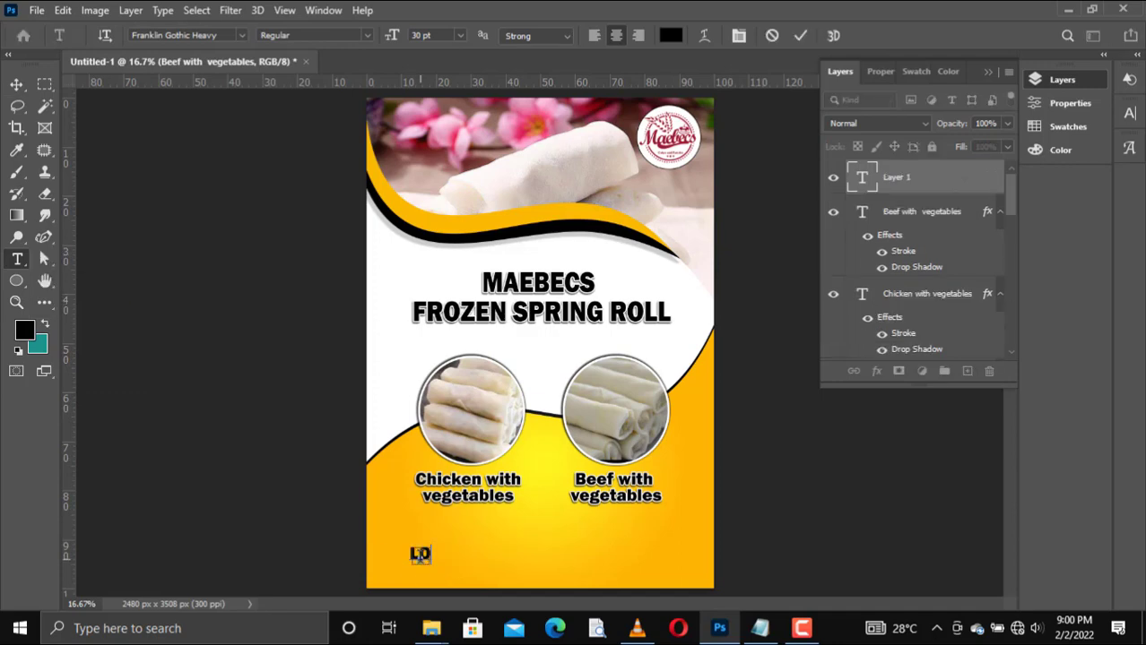
pyautogui.write('CATION')
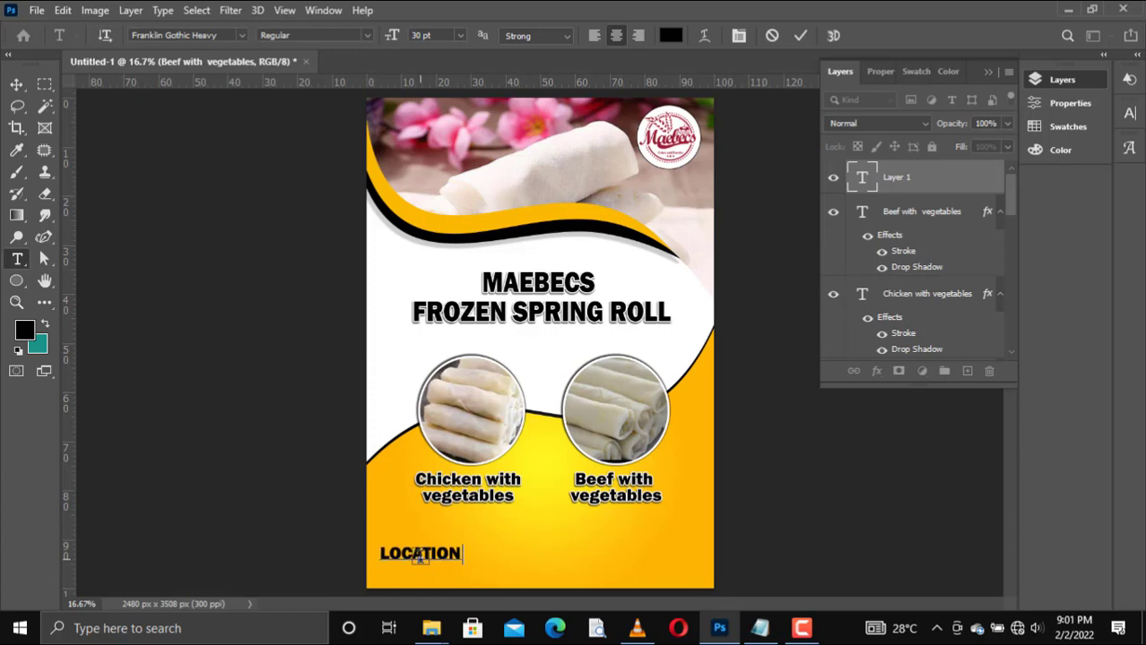
pyautogui.write(':')
# Step: Append the business address, copied from Notepad, after LOCATION: in the new text layer
pyautogui.click(759, 629)
pyautogui.moveTo(715, 169); pyautogui.dragTo(507, 163)
pyautogui.hotkey('ctrl', 'c')
pyautogui.click(977, 83)
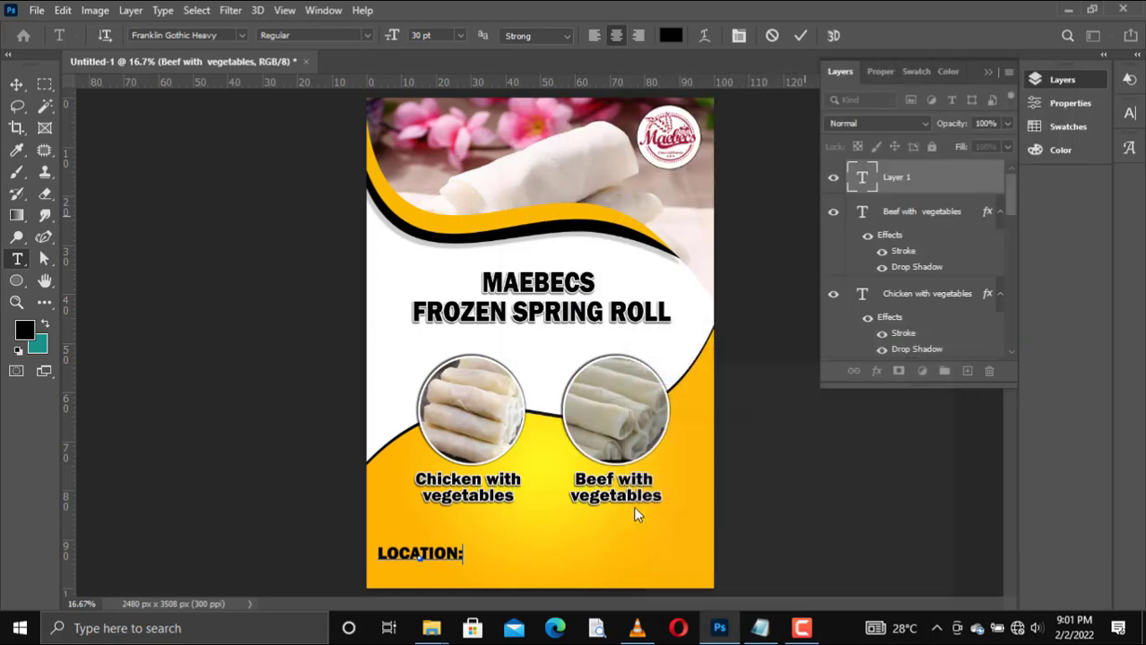
pyautogui.hotkey('ctrl', 'v')
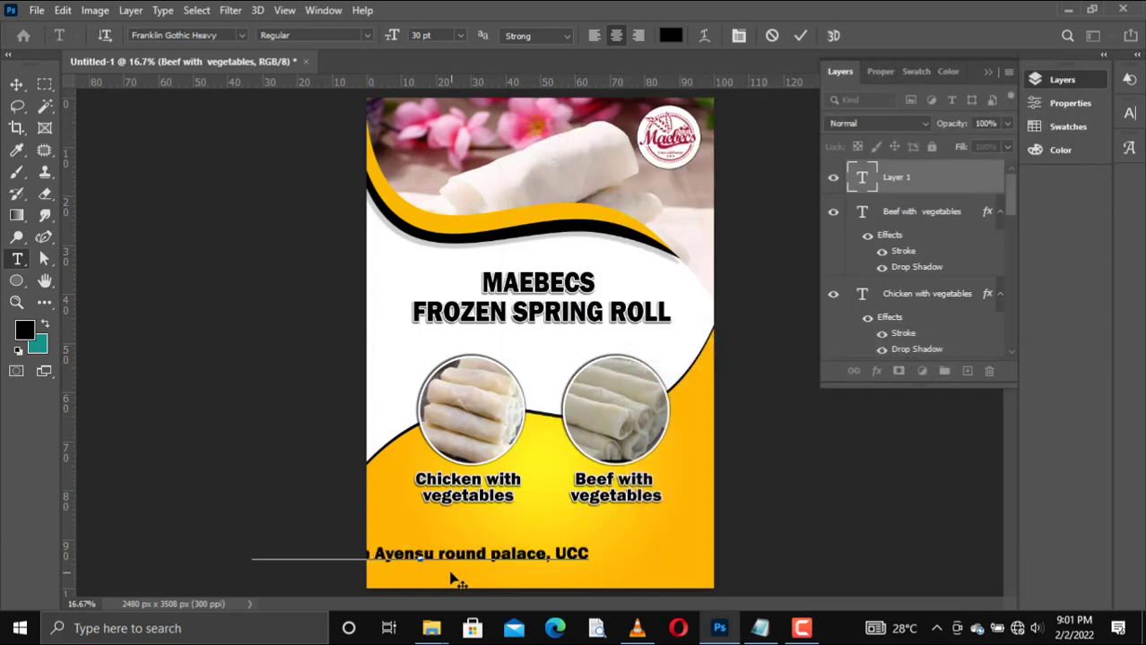
pyautogui.click(798, 37)
# Step: Try white as the location line's text colour, and return it to black
pyautogui.click(913, 71)
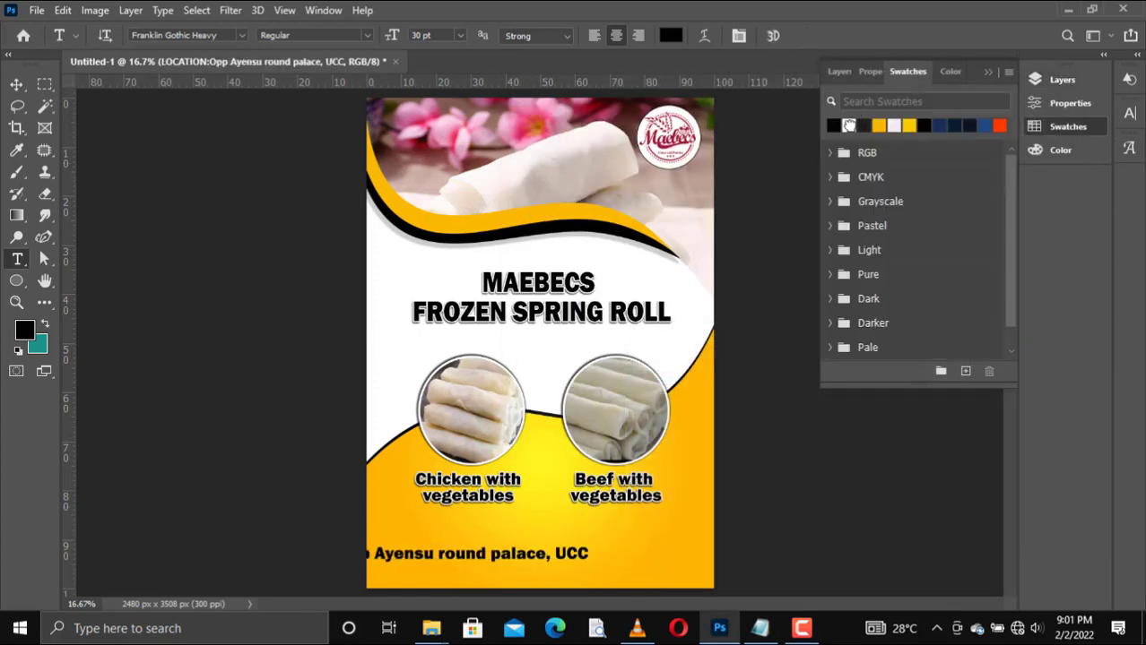
pyautogui.click(849, 125)
pyautogui.click(849, 125)
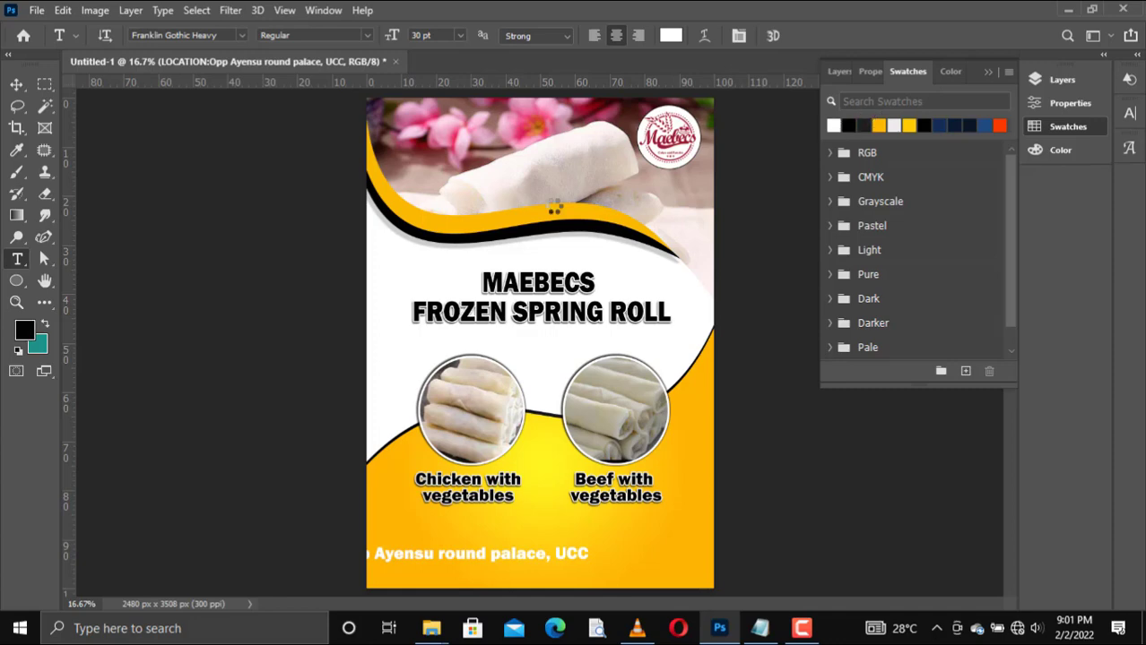
# Step: Scale the location line to about 82.55% and centre it horizontally near the flyer's lower edge
pyautogui.click(16, 83)
pyautogui.moveTo(493, 570); pyautogui.dragTo(573, 562)
pyautogui.hotkey('ctrl', 't')
pyautogui.moveTo(331, 546); pyautogui.dragTo(386, 545)
pyautogui.moveTo(579, 552); pyautogui.dragTo(590, 560)
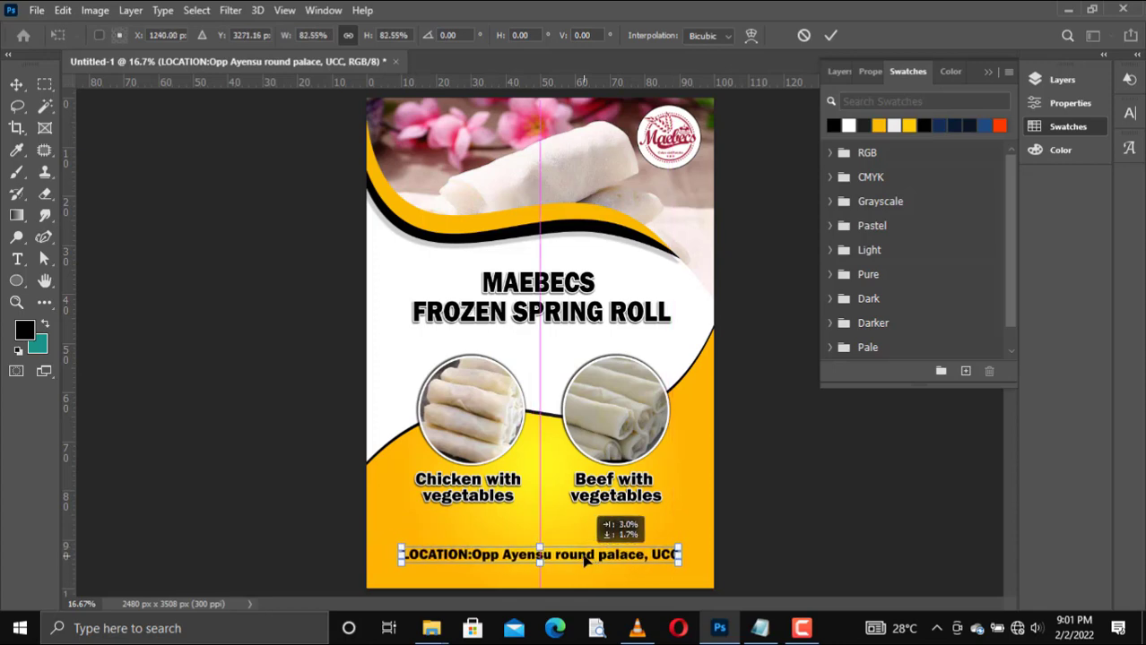
pyautogui.press('Return')
# Step: Change the LOCATION: label to Location: in sentence case, with a space before the address
pyautogui.doubleClick(465, 558)
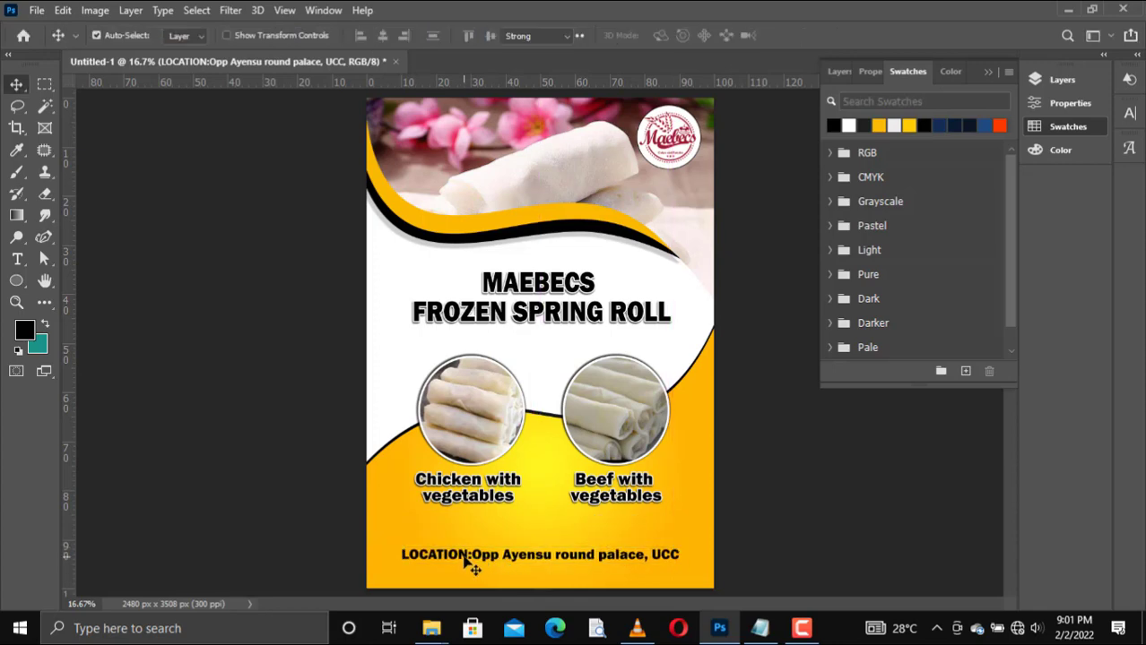
pyautogui.click(466, 554)
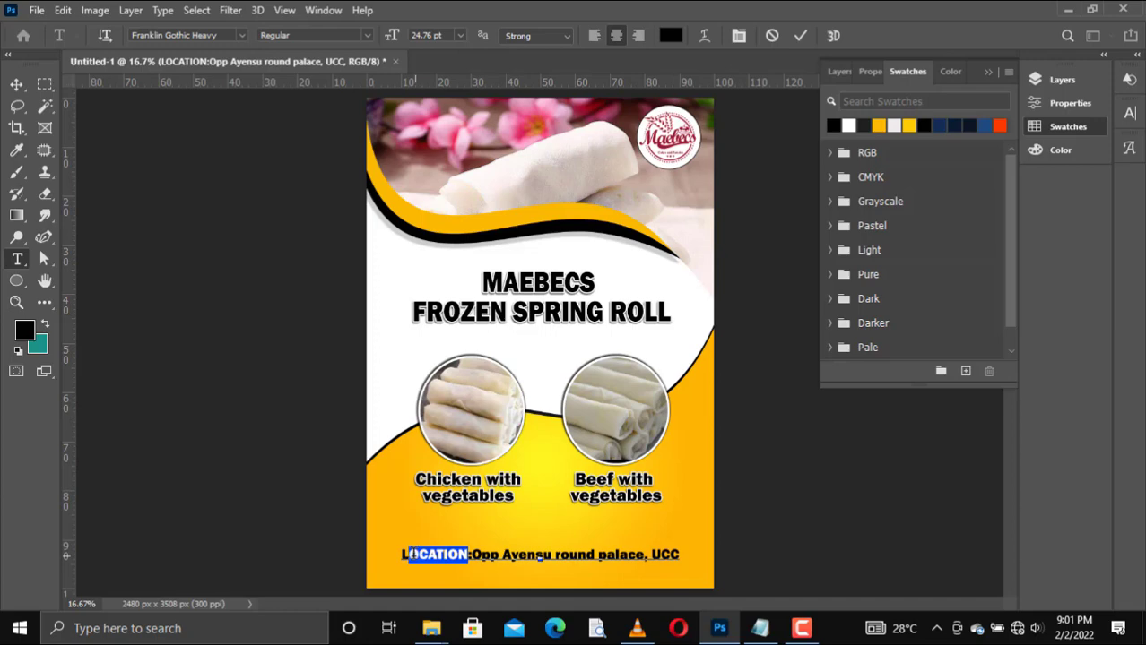
pyautogui.write('ocation')
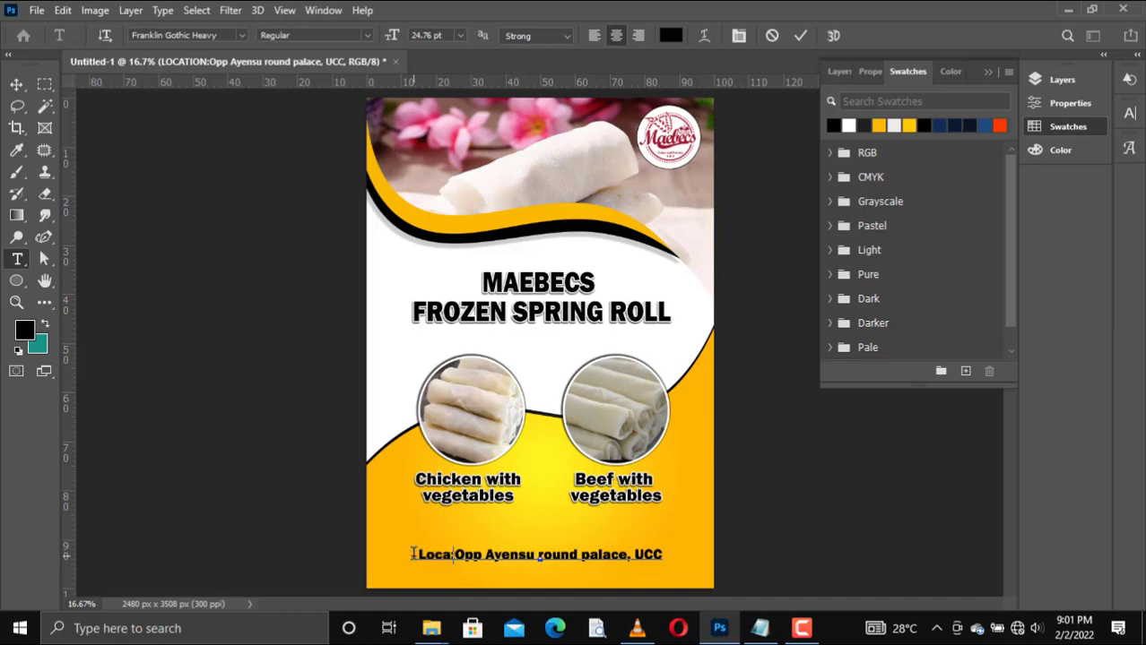
pyautogui.press('BackSpace')
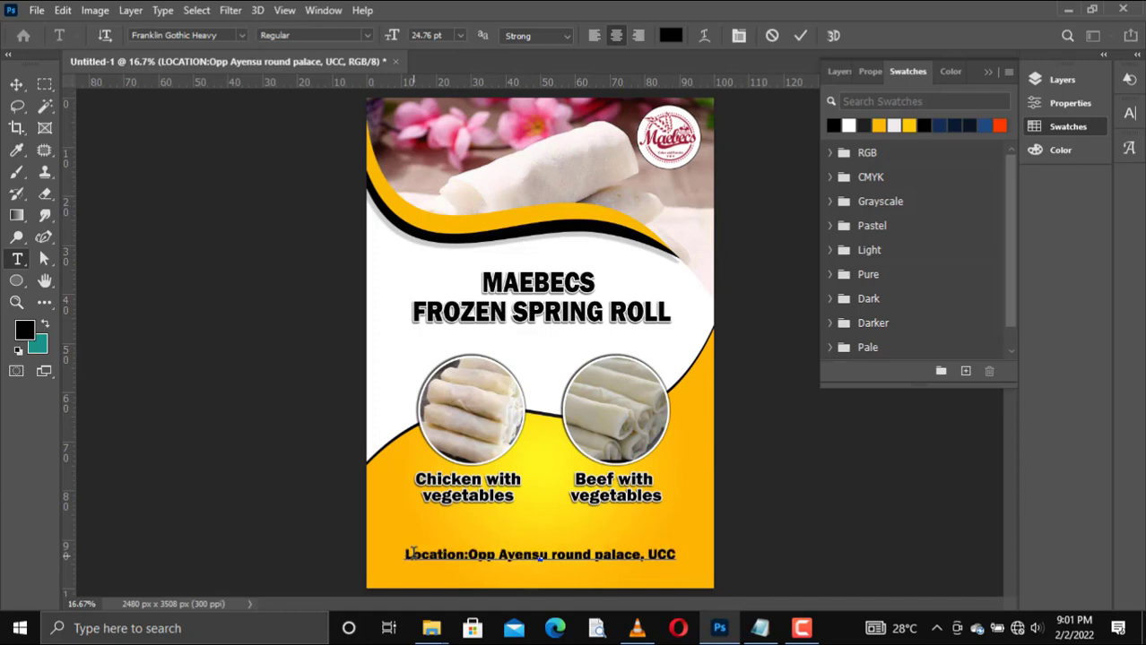
pyautogui.press('Right')
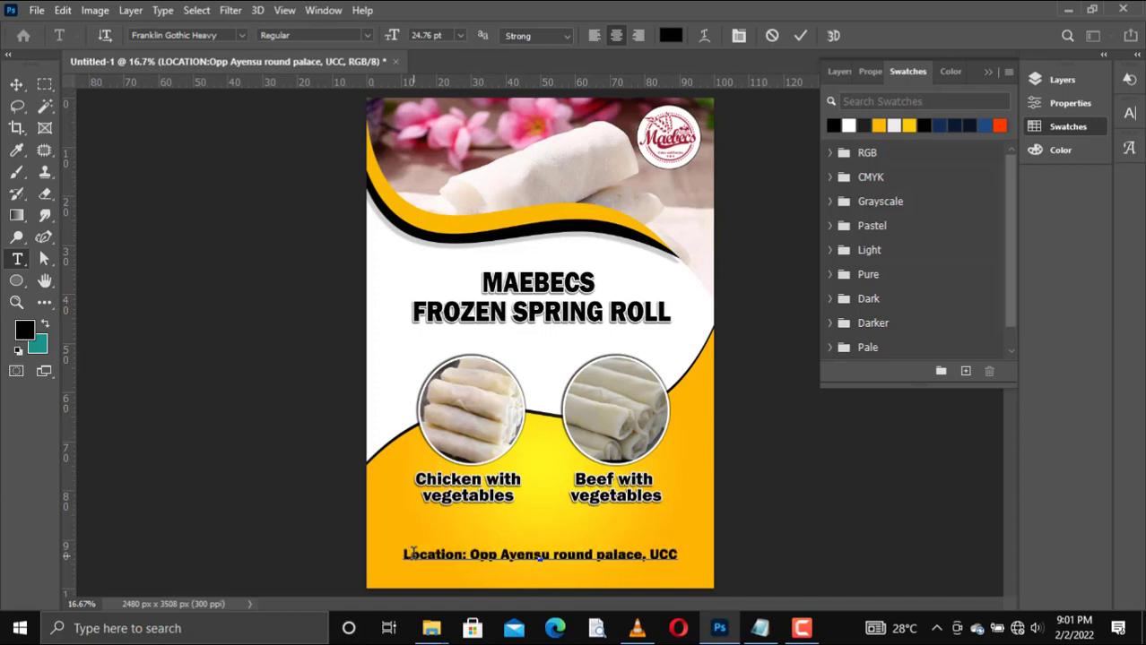
pyautogui.click(800, 35)
pyautogui.press('v')
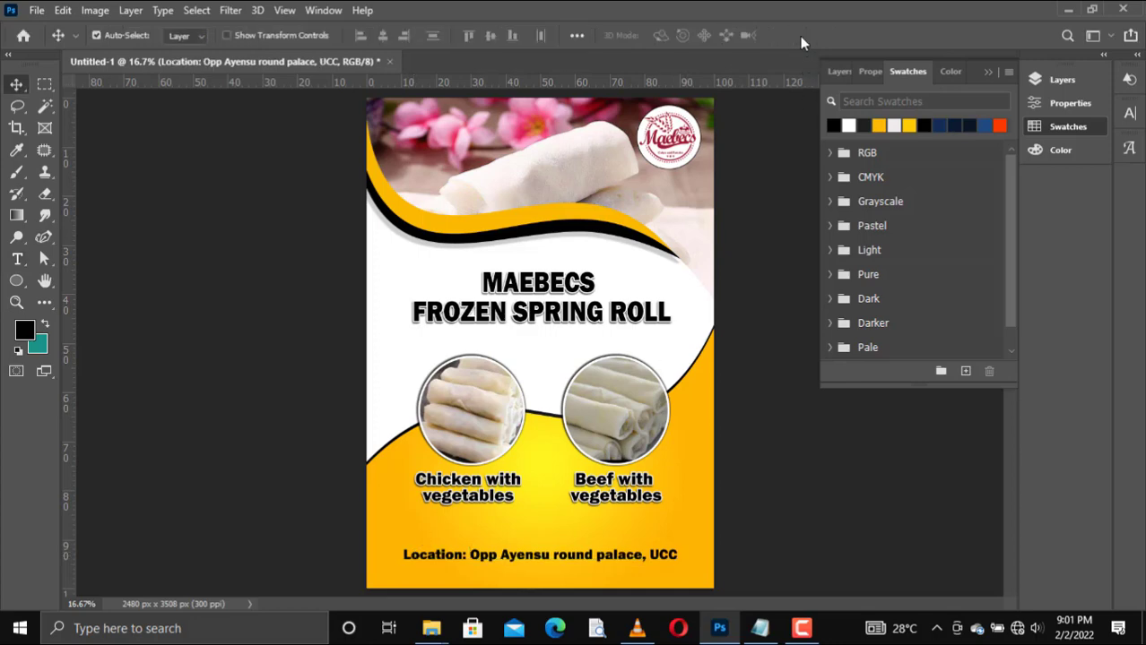
# Step: Nudge the location line slightly right, and duplicate it with the copy placed directly below
pyautogui.press('Right')
pyautogui.press('Right')
pyautogui.press('Right')
pyautogui.press('Right')
pyautogui.press('Right')
pyautogui.press('Right')
pyautogui.hotkey('ctrl', 'j')
pyautogui.hotkey('shift', 'Down')
pyautogui.hotkey('shift', 'Down')
pyautogui.hotkey('shift', 'Down')
pyautogui.hotkey('shift', 'Down')
pyautogui.hotkey('shift', 'Down')
pyautogui.hotkey('shift', 'Down')
pyautogui.hotkey('shift', 'Down')
pyautogui.hotkey('shift', 'Down')
pyautogui.hotkey('shift', 'Down')
pyautogui.hotkey('shift', 'Down')
pyautogui.hotkey('shift', 'Down')
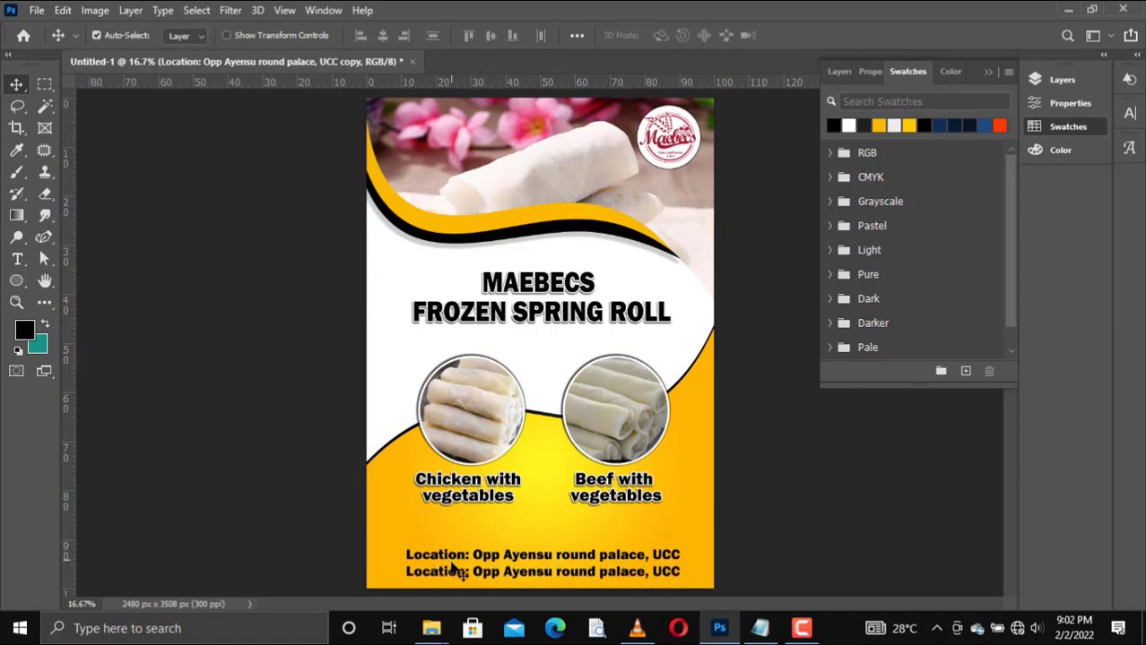
# Step: Change the label of the duplicated line from Location to Contact
pyautogui.doubleClick(458, 580)
pyautogui.moveTo(466, 573); pyautogui.dragTo(412, 573)
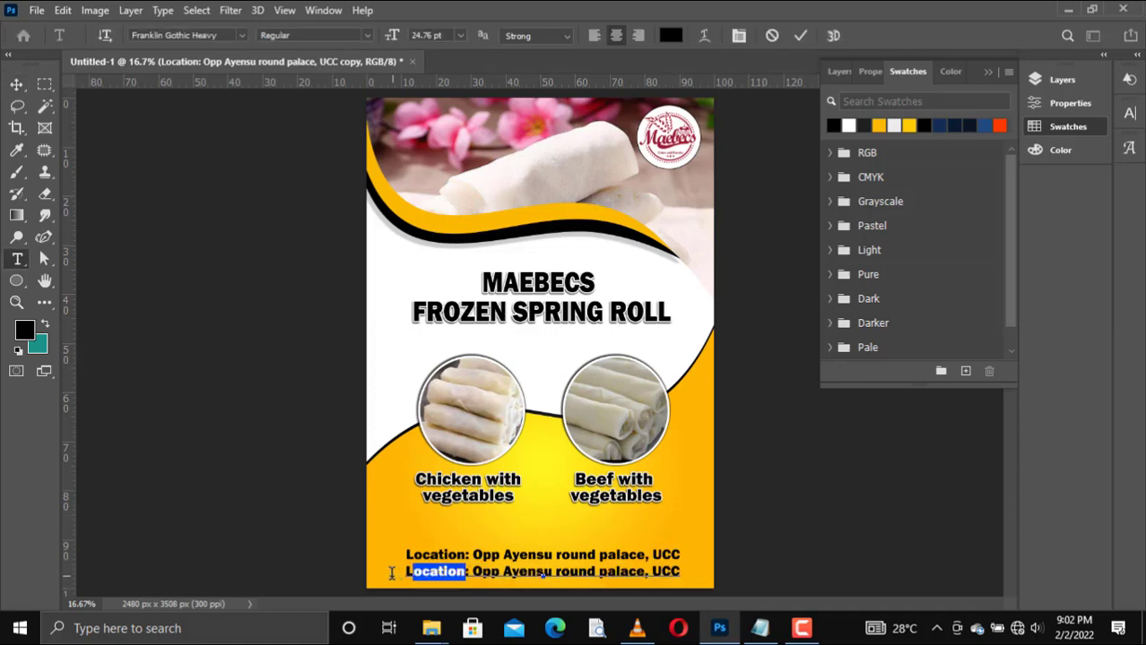
pyautogui.write('C')
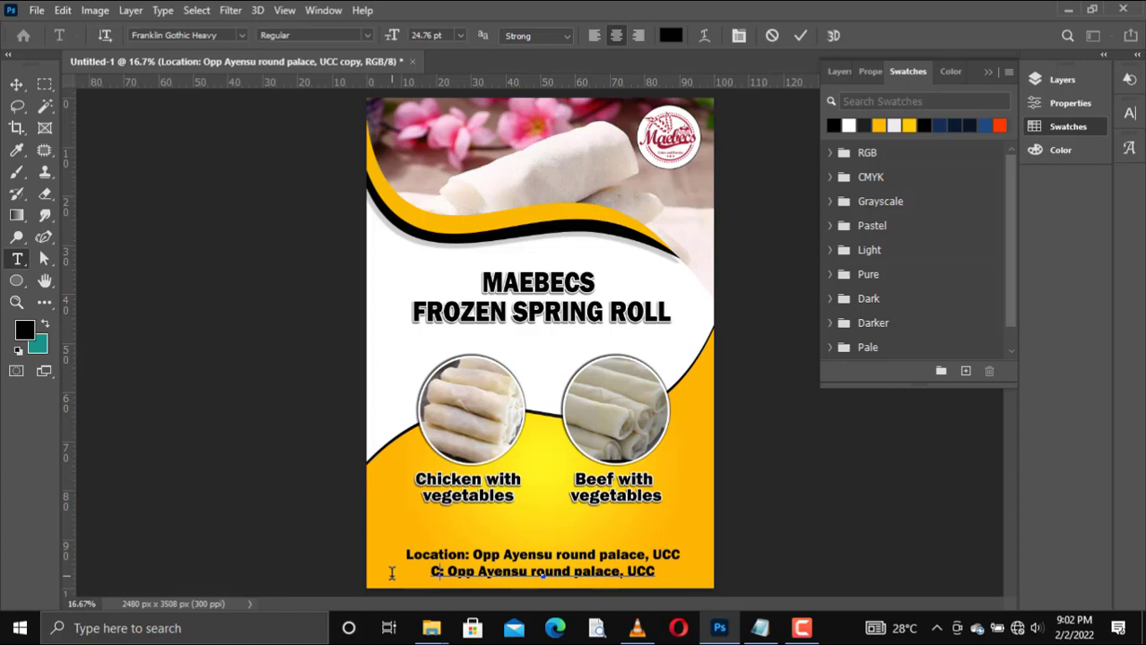
pyautogui.write('ontact')
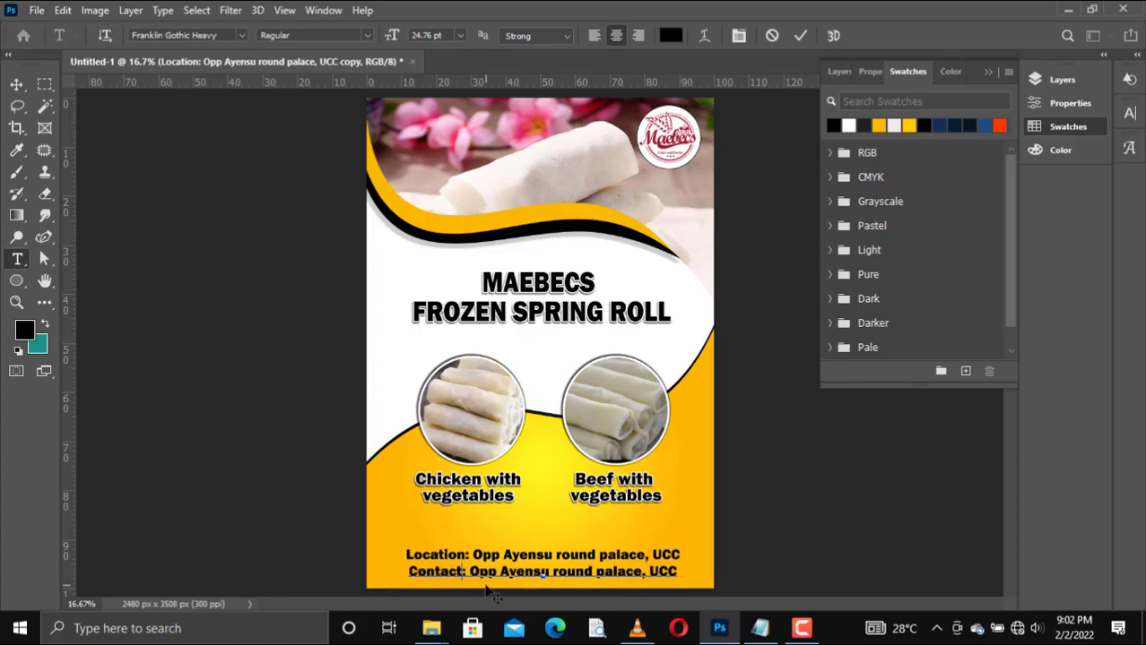
# Step: Replace the address in the Contact line with the business phone numbers copied from Notepad
pyautogui.click(760, 628)
pyautogui.moveTo(673, 183); pyautogui.dragTo(516, 183)
pyautogui.hotkey('ctrl', 'c')
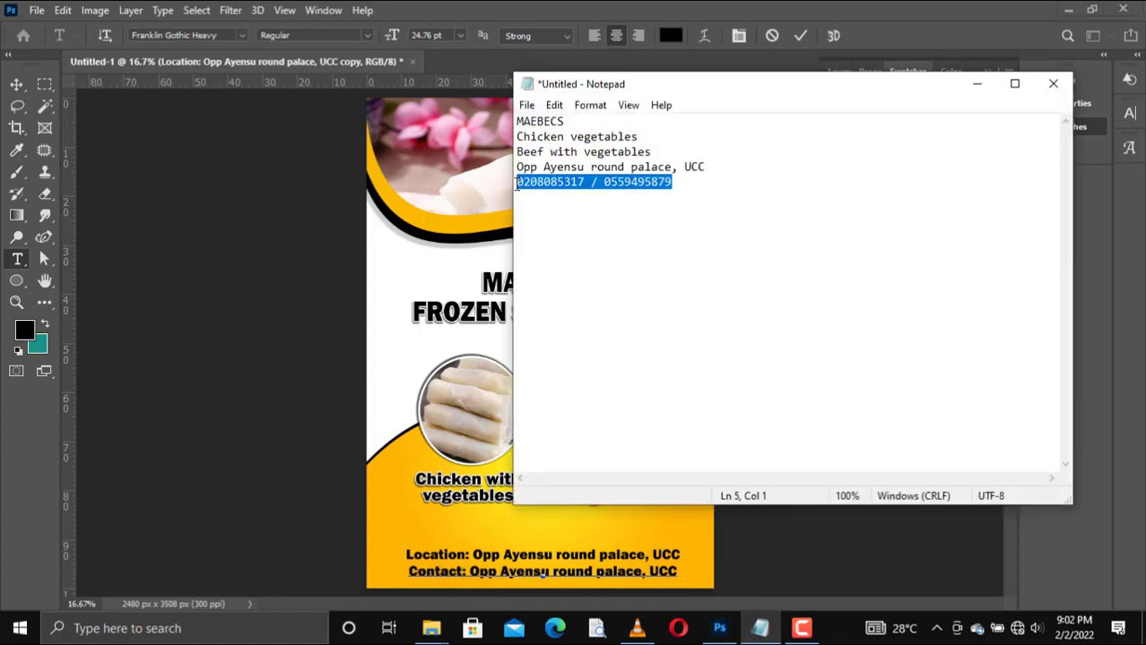
pyautogui.click(976, 84)
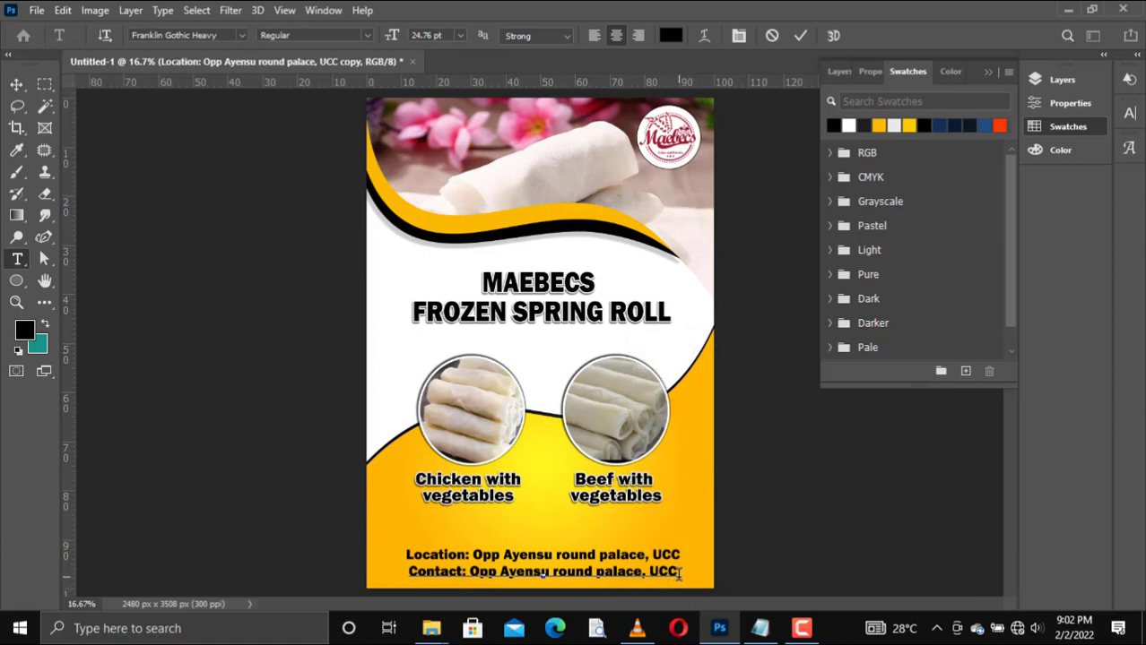
pyautogui.moveTo(679, 575); pyautogui.dragTo(409, 572)
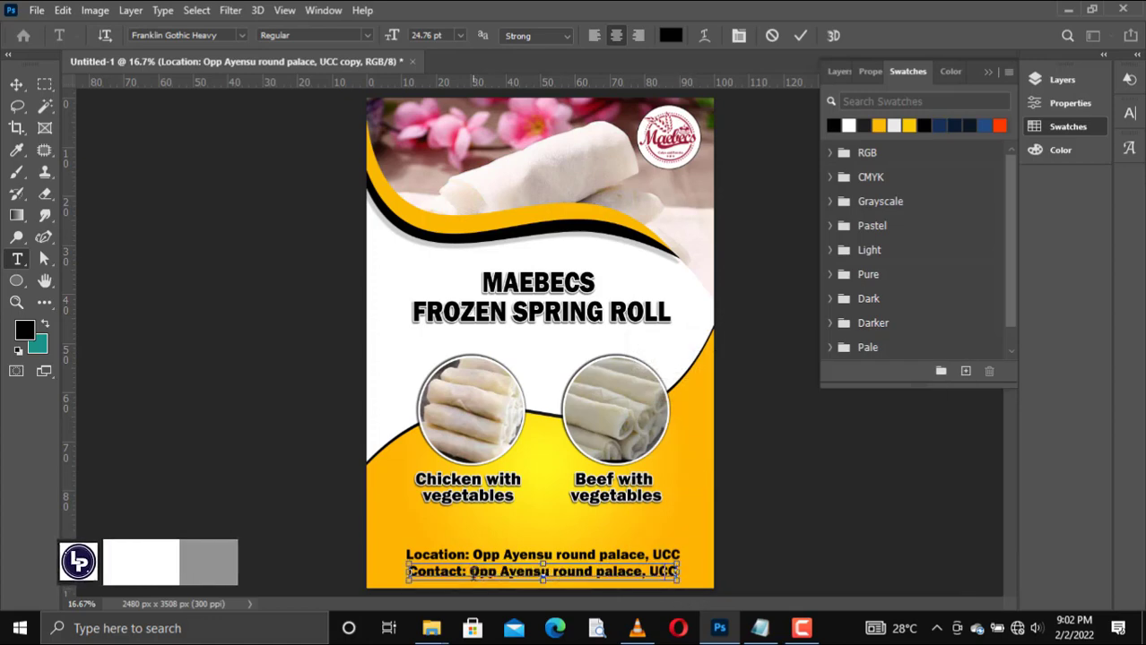
pyautogui.hotkey('ctrl', 'v')
pyautogui.click(797, 36)
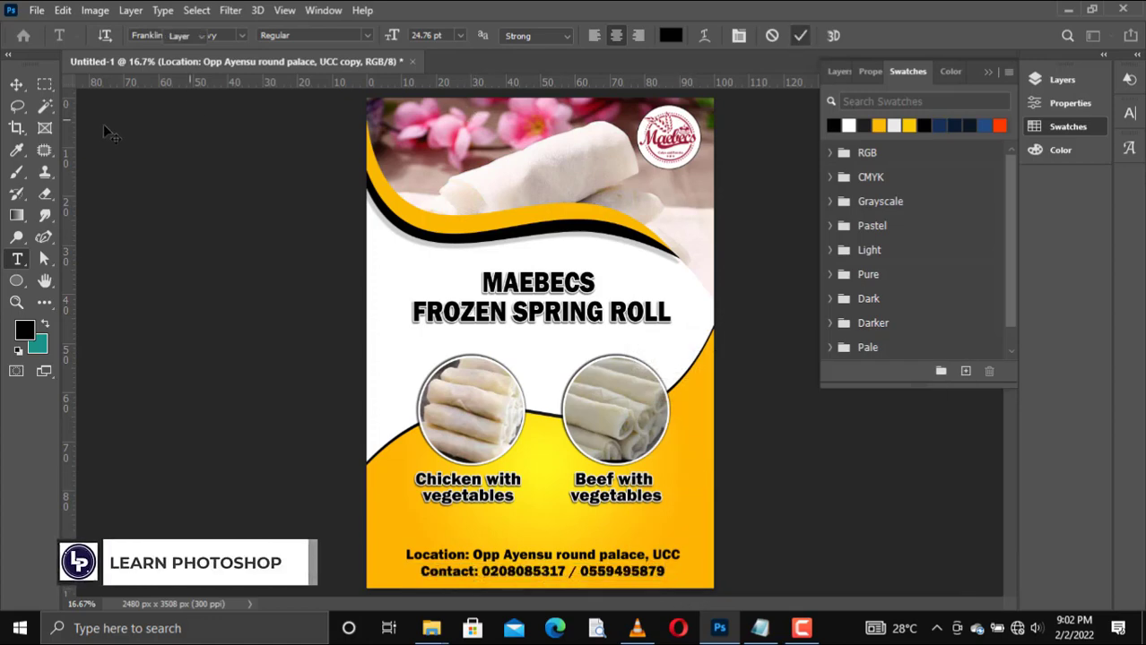
# Step: Nudge the contact line so it sits centred beneath the location line with a small gap
pyautogui.press('v')
pyautogui.press('Left')
pyautogui.press('Left')
pyautogui.press('Left')
pyautogui.press('Left')
pyautogui.press('Left')
pyautogui.press('Left')
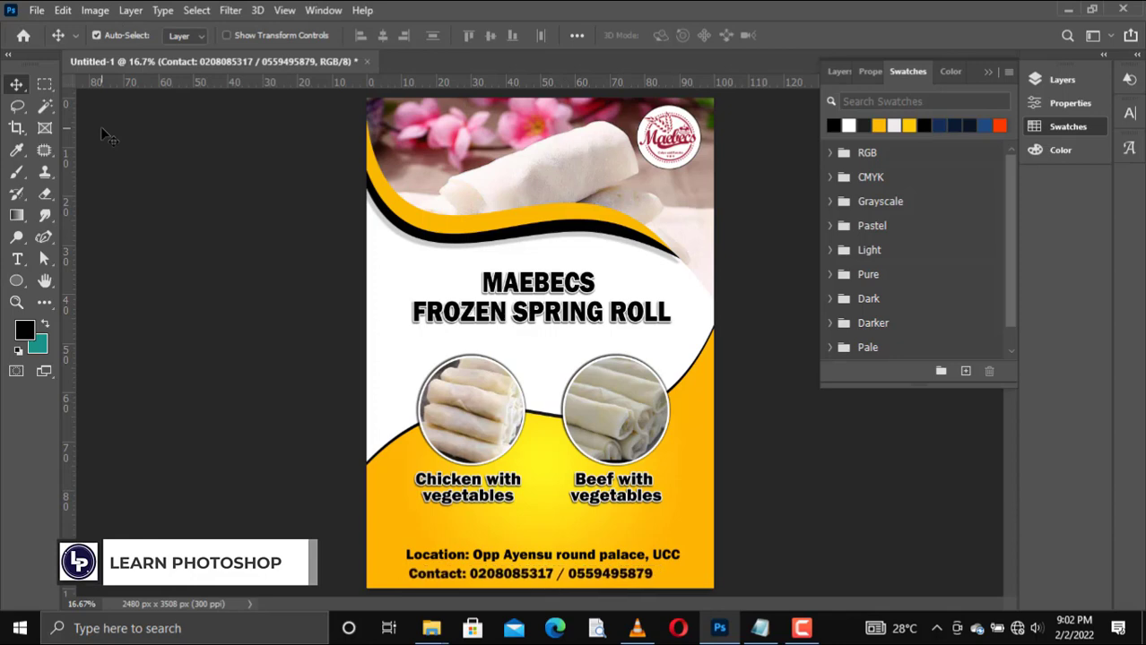
pyautogui.press('Right')
pyautogui.press('Right')
pyautogui.press('Right')
pyautogui.press('Right')
pyautogui.press('Right')
pyautogui.press('Right')
pyautogui.press('Right')
pyautogui.press('Right')
pyautogui.press('Right')
pyautogui.press('Right')
pyautogui.press('Right')
pyautogui.press('Right')
pyautogui.press('Down')
pyautogui.press('Down')
pyautogui.press('Up')
pyautogui.press('Up')
pyautogui.press('Up')
pyautogui.press('Up')
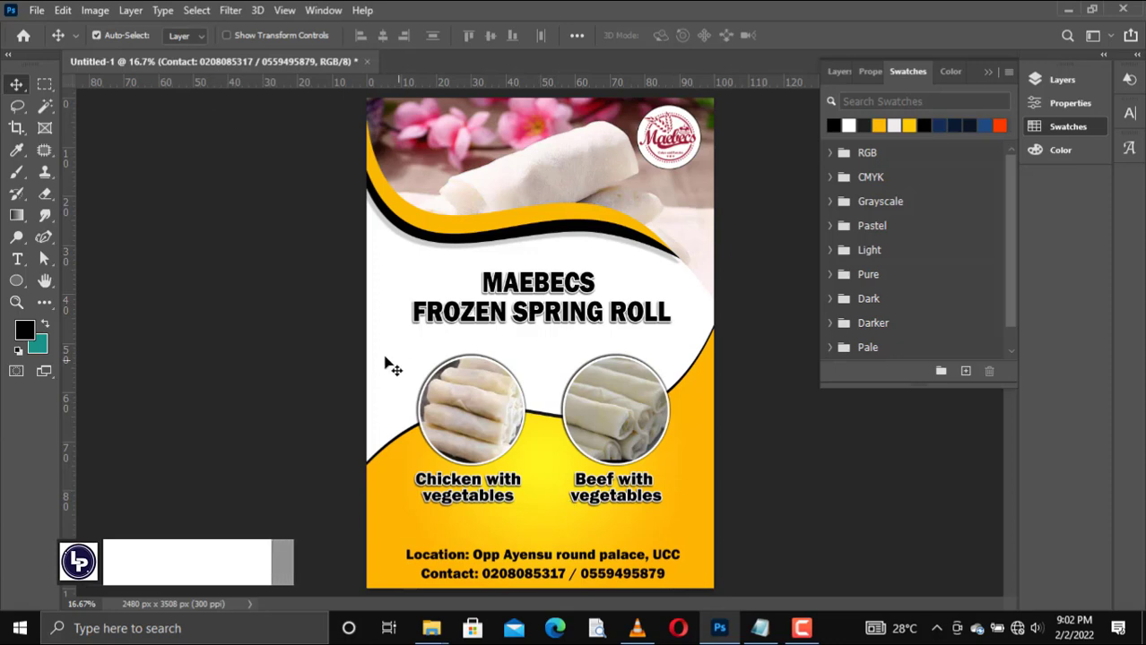
# Step: Draw a horizontal line about 2210 px wide between the product captions and the location line with the Line tool
pyautogui.click(16, 281)
pyautogui.click(85, 361)
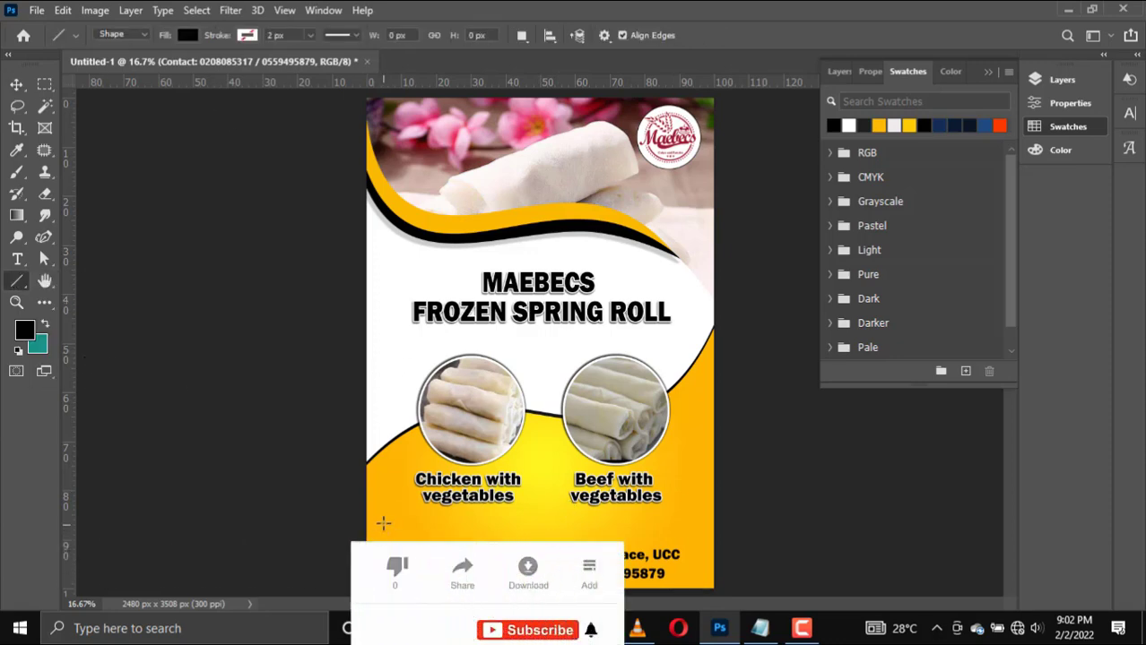
pyautogui.moveTo(381, 526); pyautogui.dragTo(690, 527)
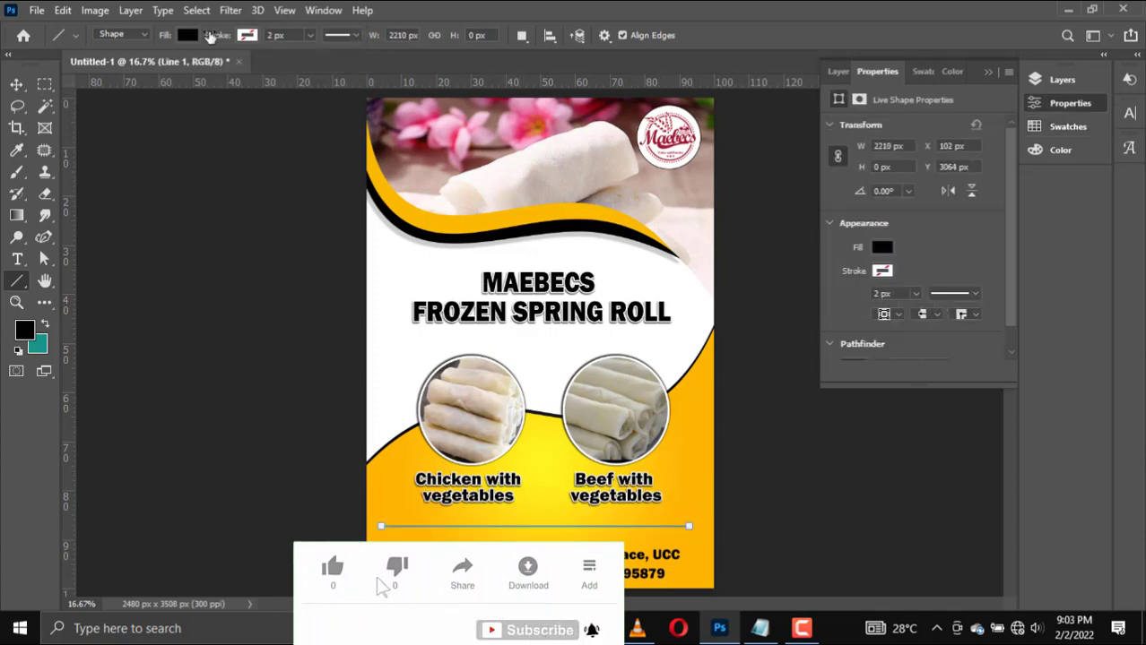
# Step: Give the line no fill and a black dotted stroke 6 px wide
pyautogui.click(186, 35)
pyautogui.click(89, 67)
pyautogui.click(186, 35)
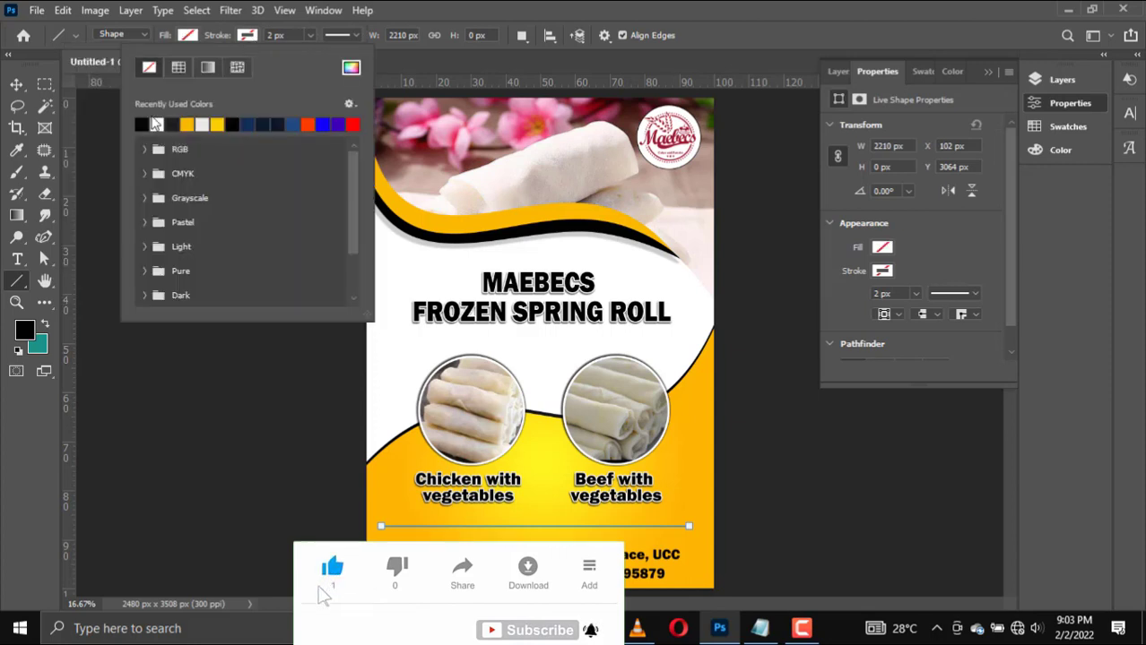
pyautogui.click(145, 123)
pyautogui.click(350, 36)
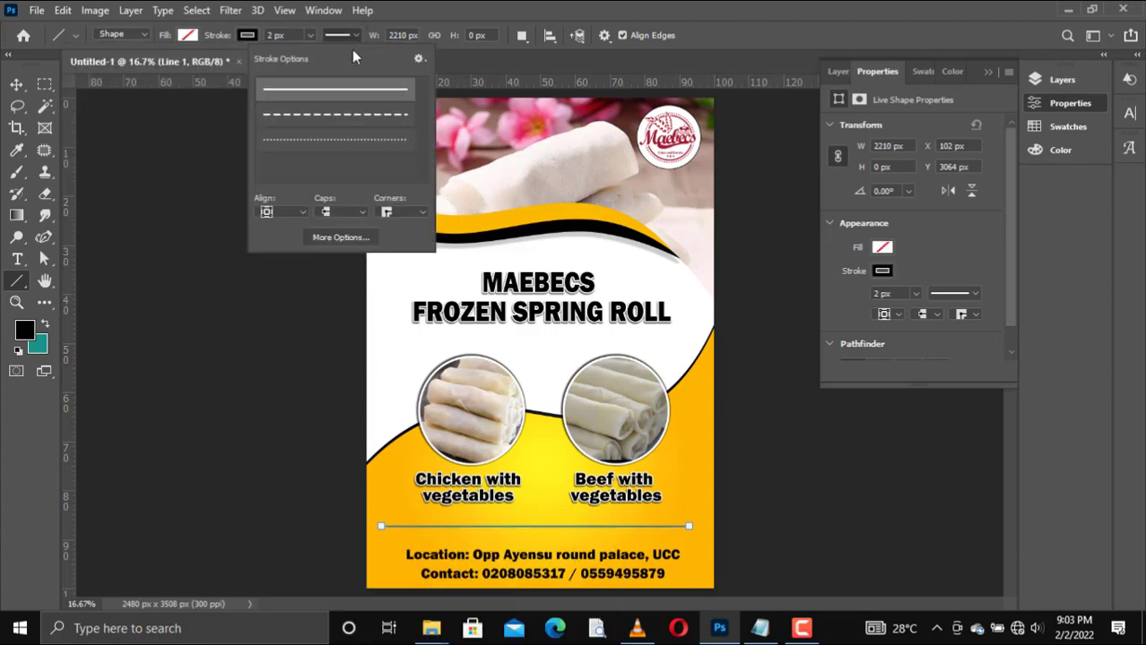
pyautogui.click(355, 141)
pyautogui.click(224, 39)
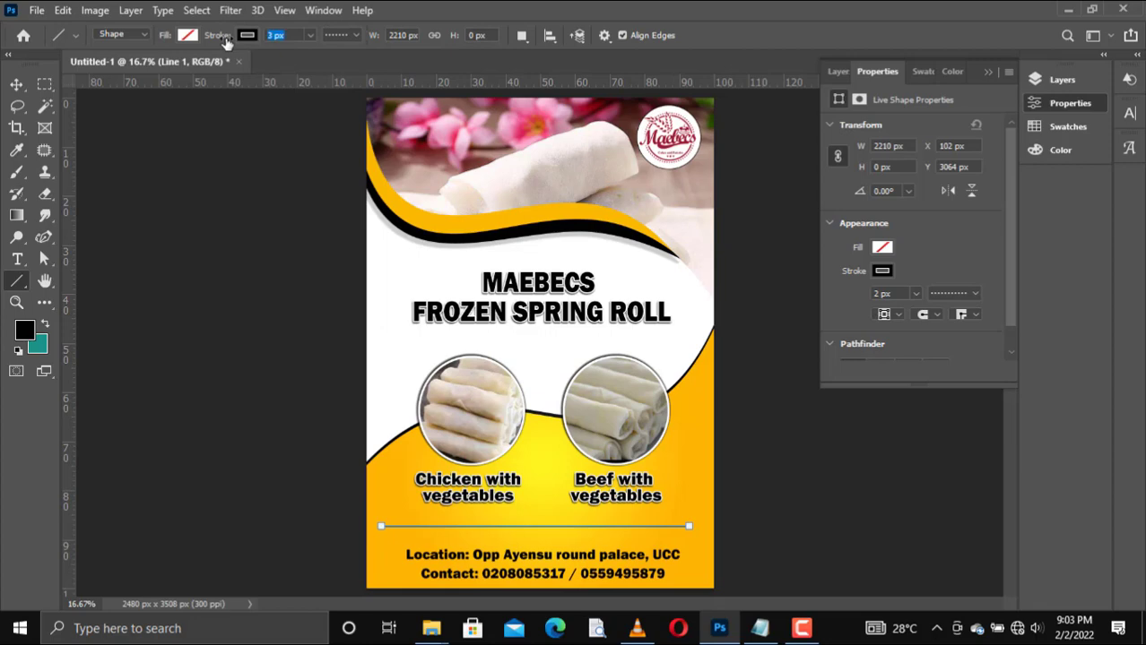
pyautogui.press('v')
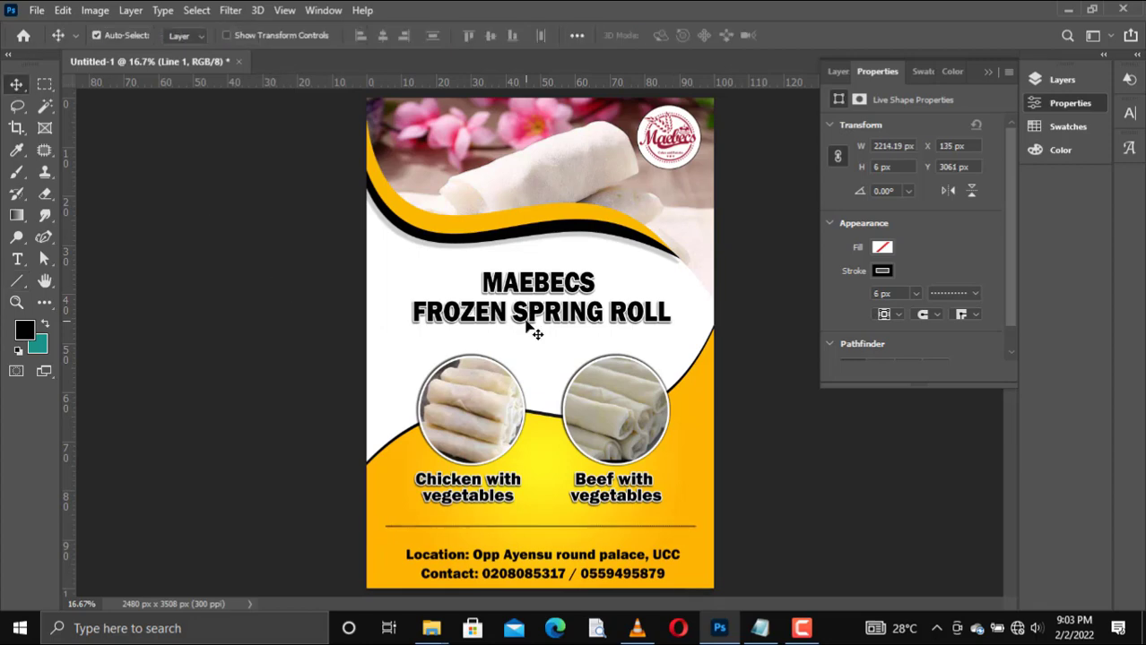
# Step: Move the dotted line down to about Y 3163 px, just above the location line
pyautogui.hotkey('shift', 'Down')
pyautogui.hotkey('shift', 'Down')
pyautogui.hotkey('shift', 'Down')
pyautogui.hotkey('shift', 'Down')
pyautogui.hotkey('shift', 'Down')
pyautogui.hotkey('shift', 'Down')
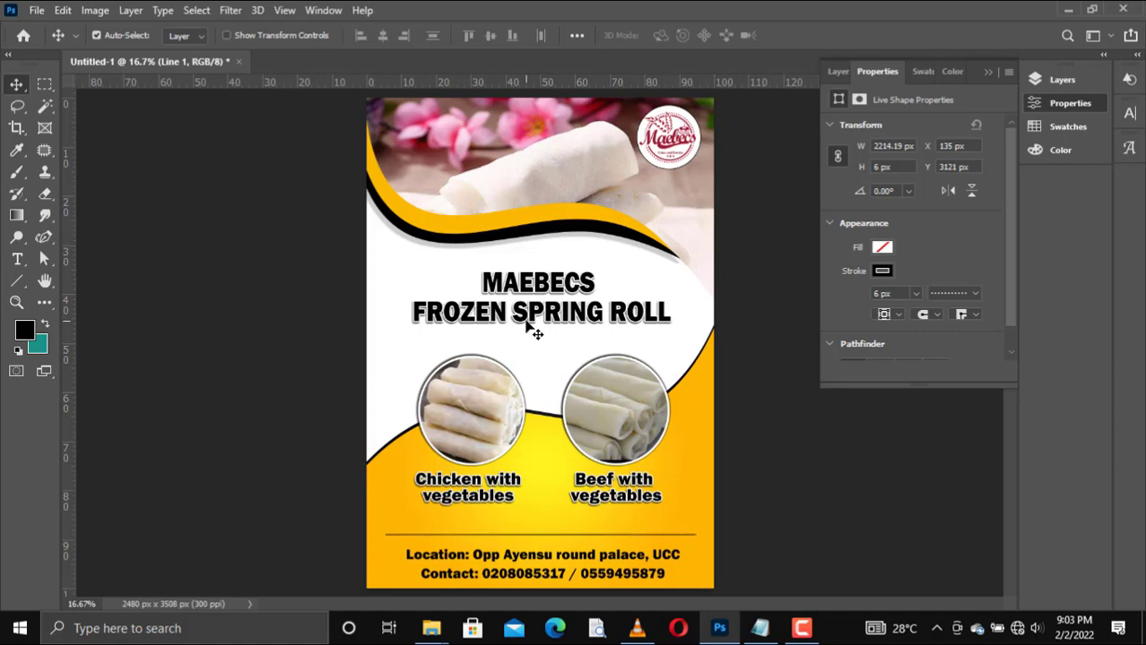
pyautogui.hotkey('shift', 'Down')
pyautogui.hotkey('shift', 'Down')
pyautogui.hotkey('shift', 'Down')
pyautogui.hotkey('shift', 'Down')
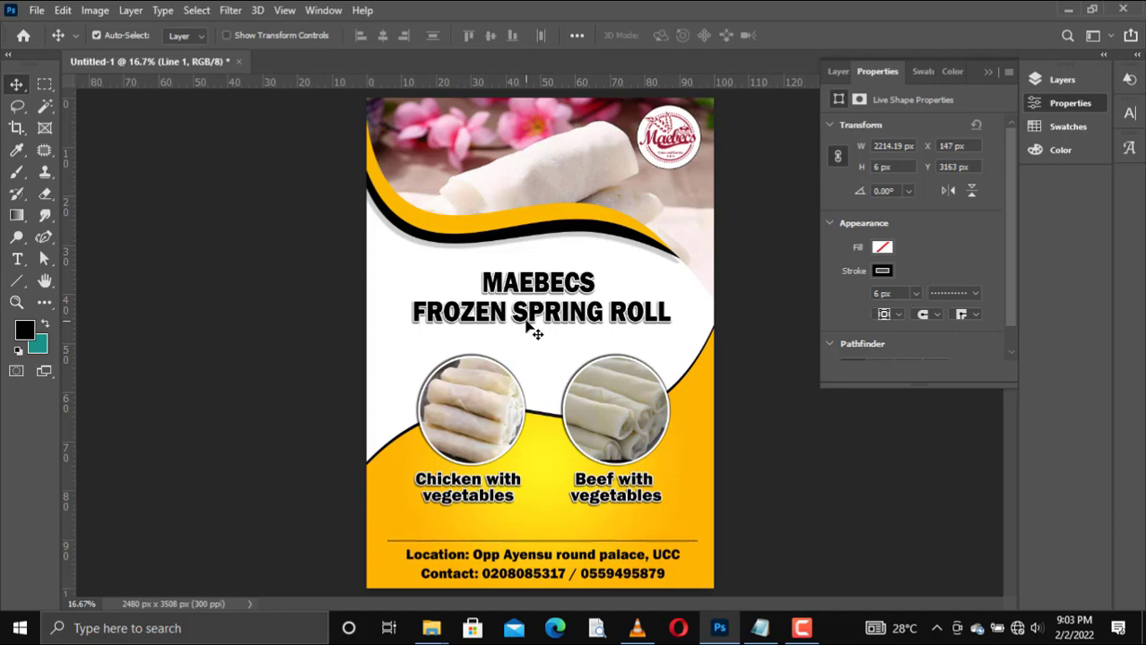
# Step: Scale the dotted line to about 114.61% so it spans the flyer's full width
pyautogui.hotkey('ctrl', 't')
pyautogui.moveTo(386, 542); pyautogui.dragTo(364, 540)
pyautogui.moveTo(696, 541); pyautogui.dragTo(719, 540)
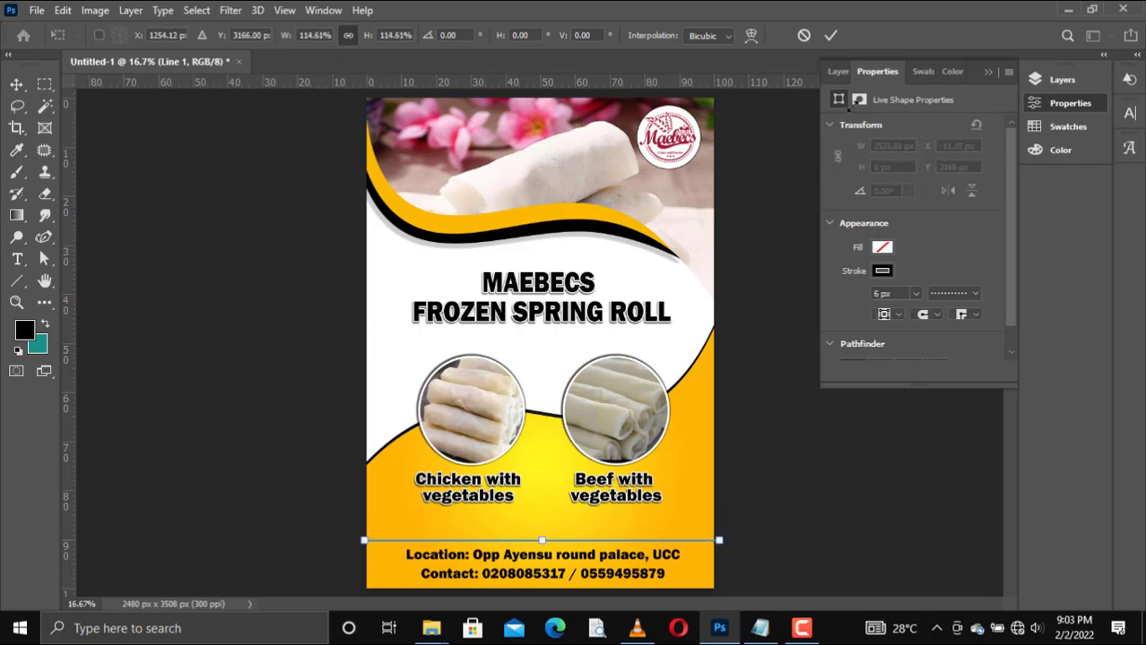
pyautogui.click(832, 36)
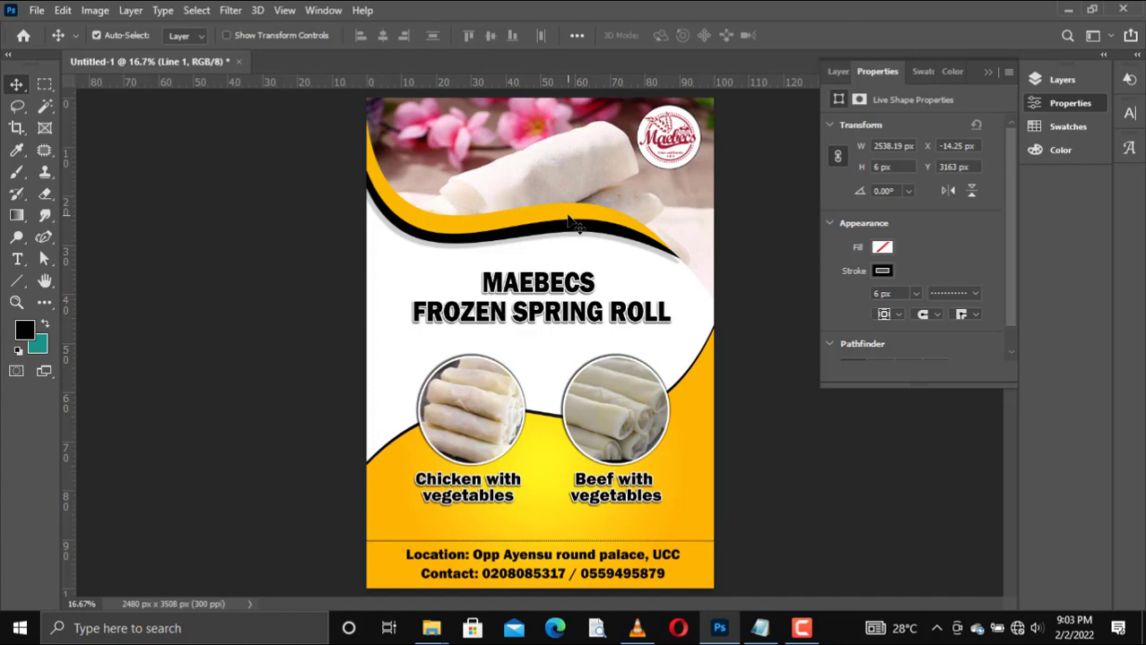
# Step: Move the spring roll header photo up to about Y -410 px within its wave shape
pyautogui.click(575, 182)
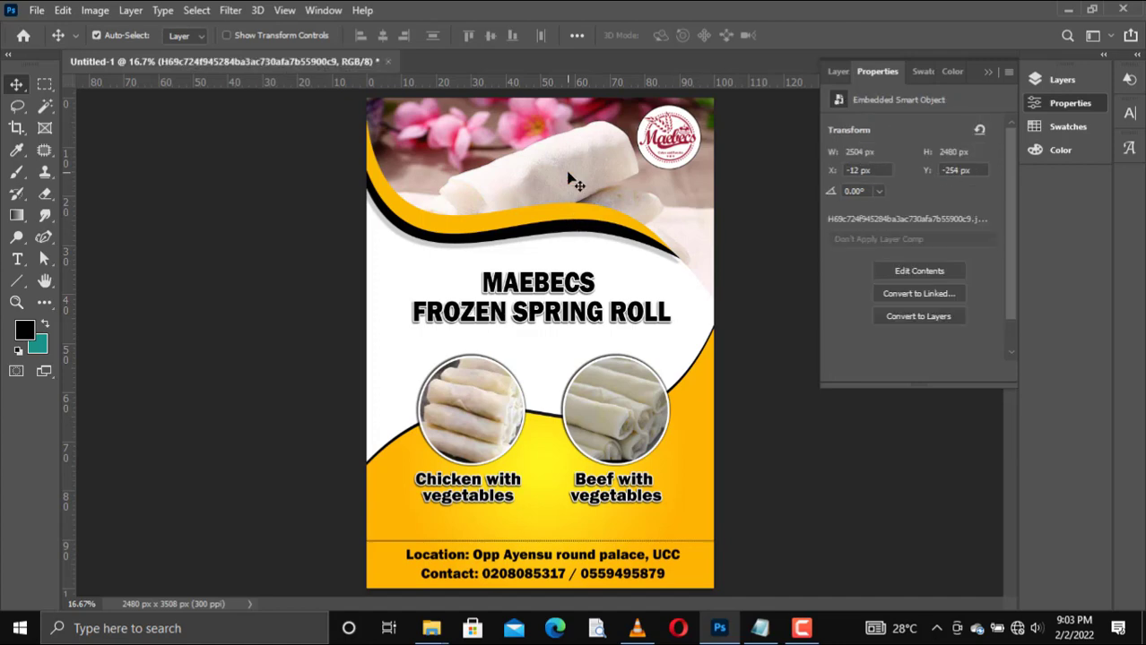
pyautogui.hotkey('shift', 'Up')
pyautogui.hotkey('shift', 'Up')
pyautogui.hotkey('shift', 'Up')
pyautogui.hotkey('shift', 'Up')
pyautogui.hotkey('shift', 'Up')
pyautogui.hotkey('shift', 'Up')
pyautogui.hotkey('shift', 'Up')
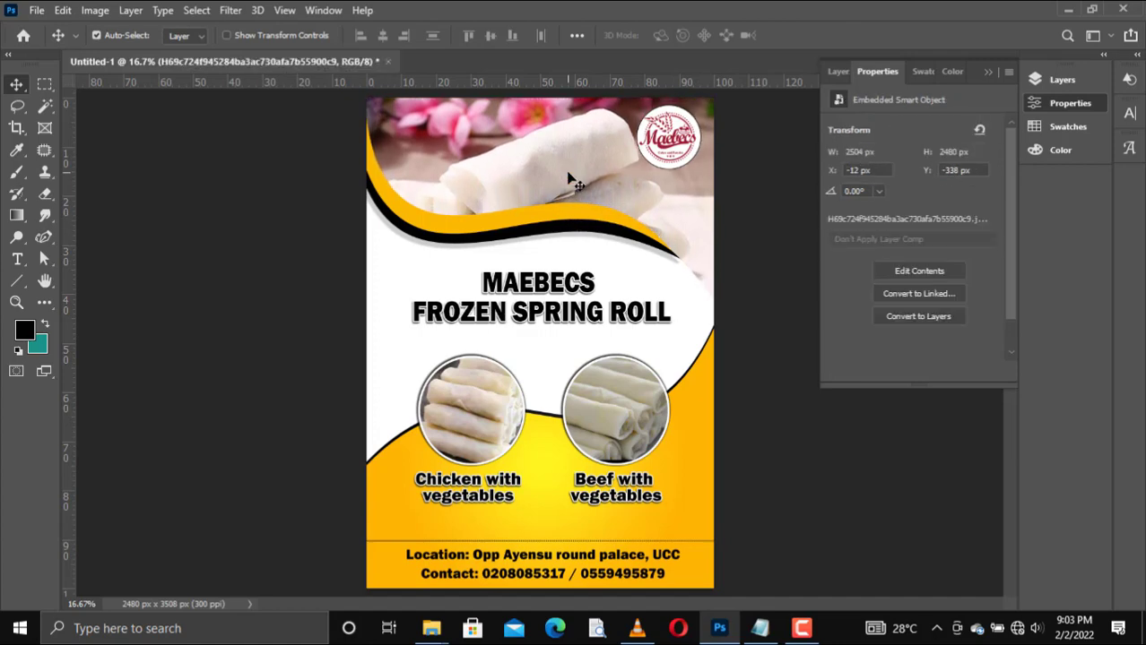
pyautogui.hotkey('shift', 'Up')
pyautogui.hotkey('shift', 'Up')
pyautogui.hotkey('shift', 'Up')
pyautogui.hotkey('shift', 'Up')
pyautogui.hotkey('shift', 'Up')
pyautogui.hotkey('shift', 'Up')
pyautogui.hotkey('shift', 'Up')
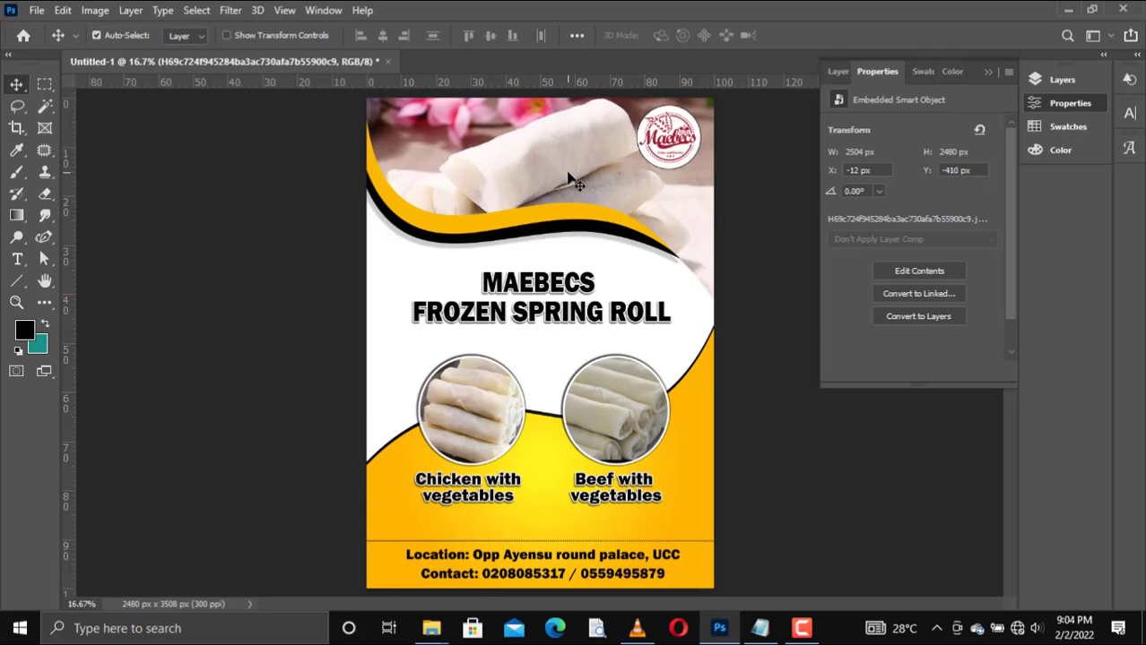